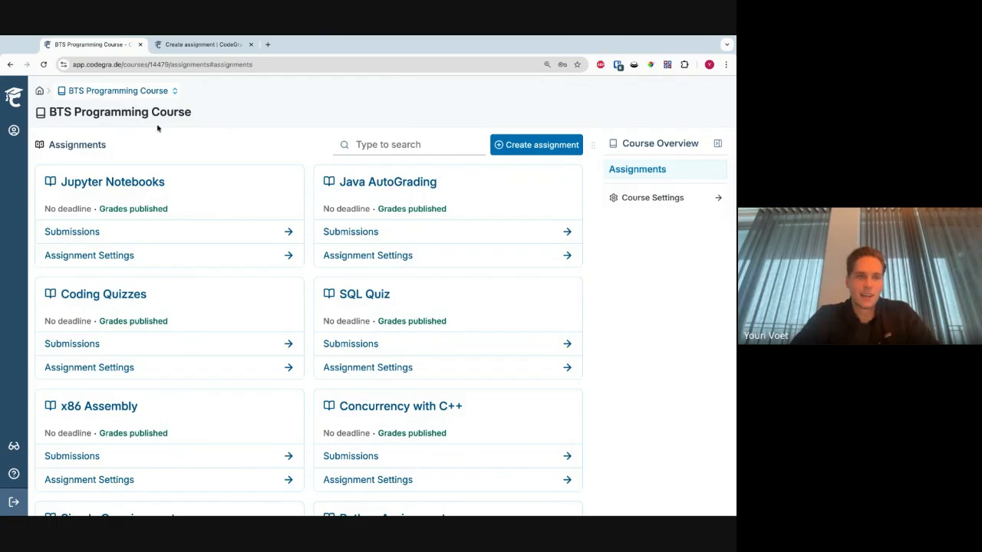
- Return to the home overview and open the BTS Programming Course
{"action": "left_click", "coordinate": [17, 98]}
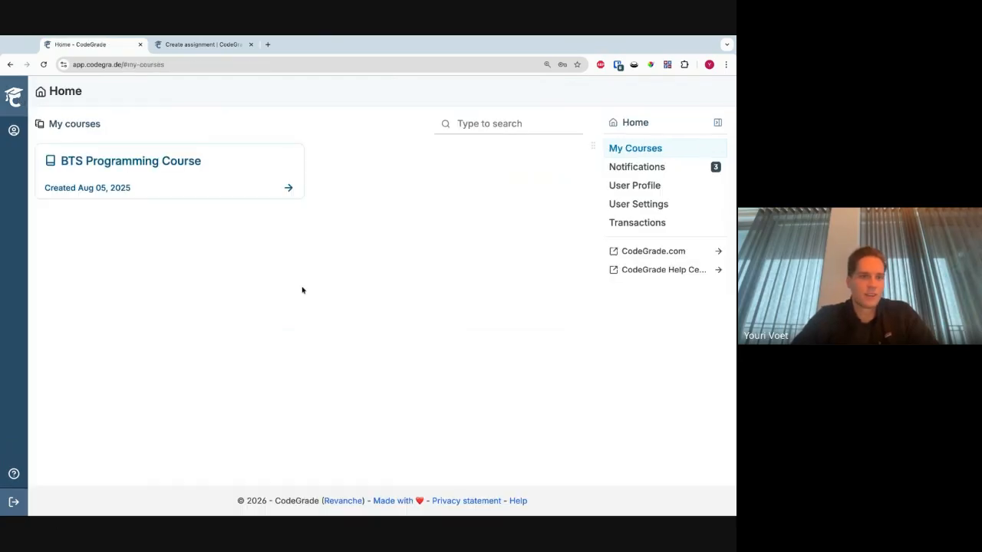
{"action": "left_click", "coordinate": [201, 160]}
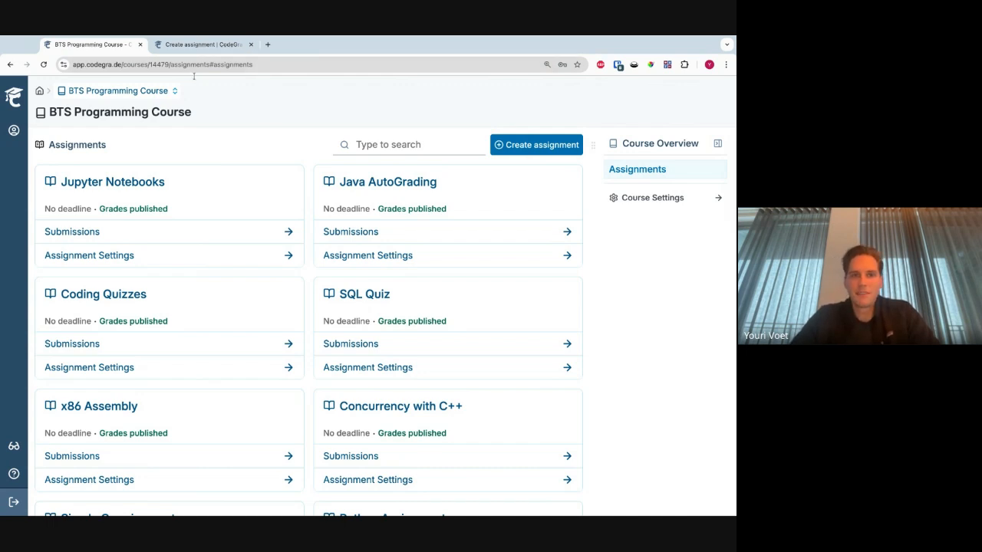
- Open the CodeGrade Help article on creating an assignment in Canvas and read its instructions
{"action": "left_click", "coordinate": [203, 46]}
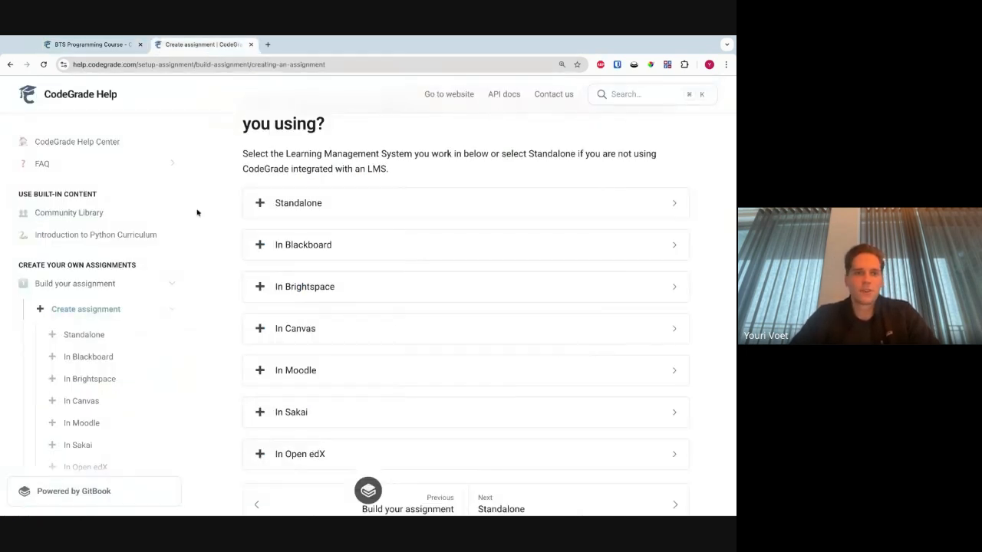
{"action": "scroll", "coordinate": [195, 293], "scroll_direction": "up", "scroll_amount": 2}
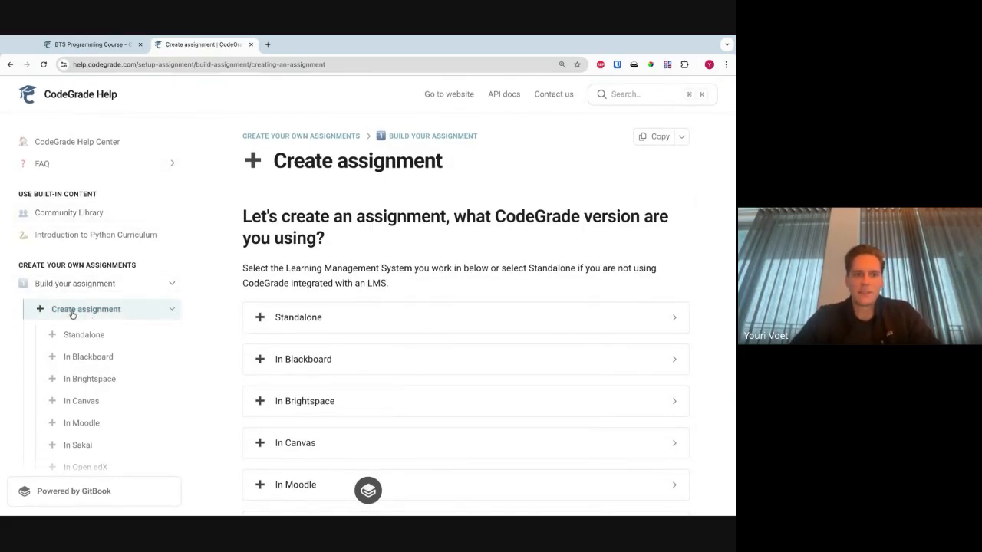
{"action": "scroll", "coordinate": [267, 298], "scroll_direction": "down", "scroll_amount": 2}
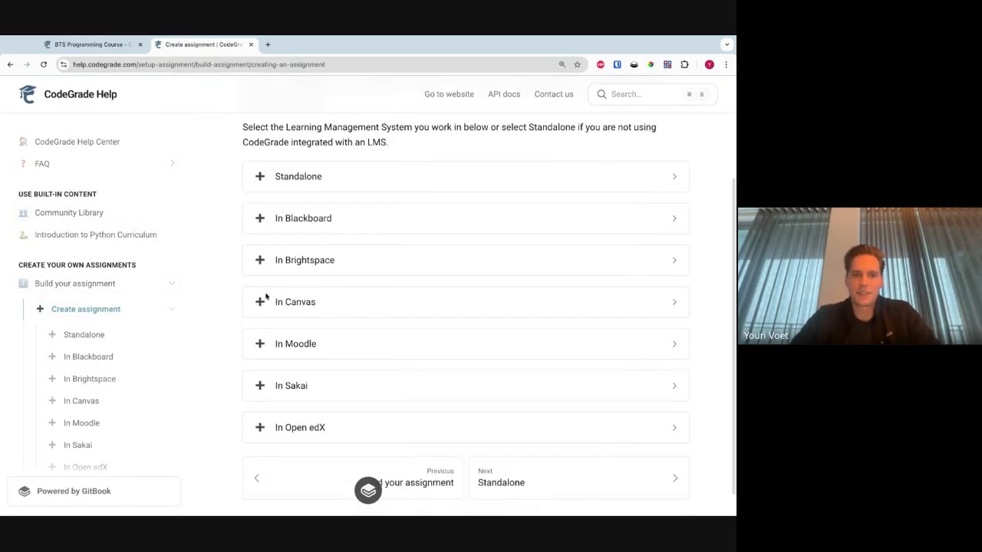
{"action": "left_click", "coordinate": [322, 304]}
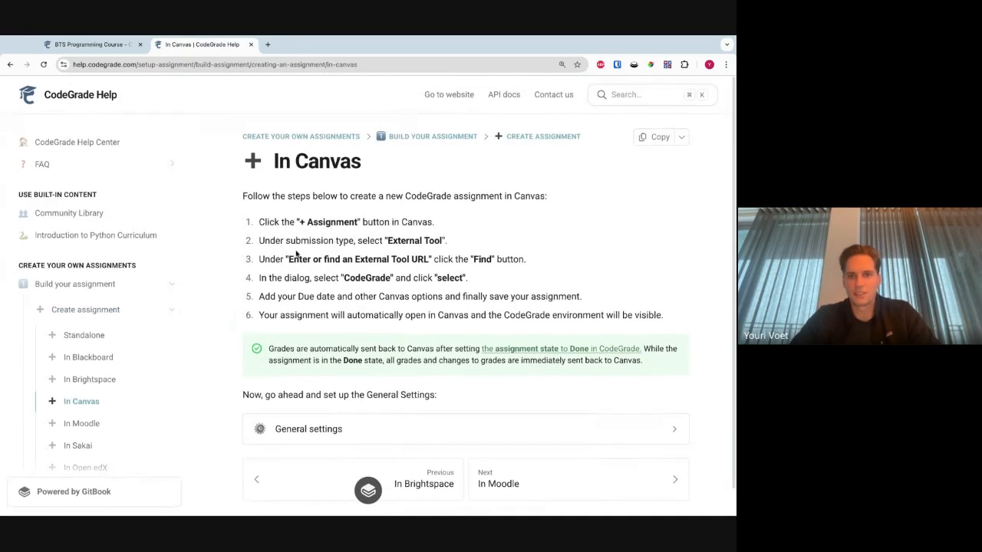
{"action": "left_click_drag", "start_coordinate": [267, 226], "coordinate": [527, 348]}
{"action": "left_click", "coordinate": [526, 272]}
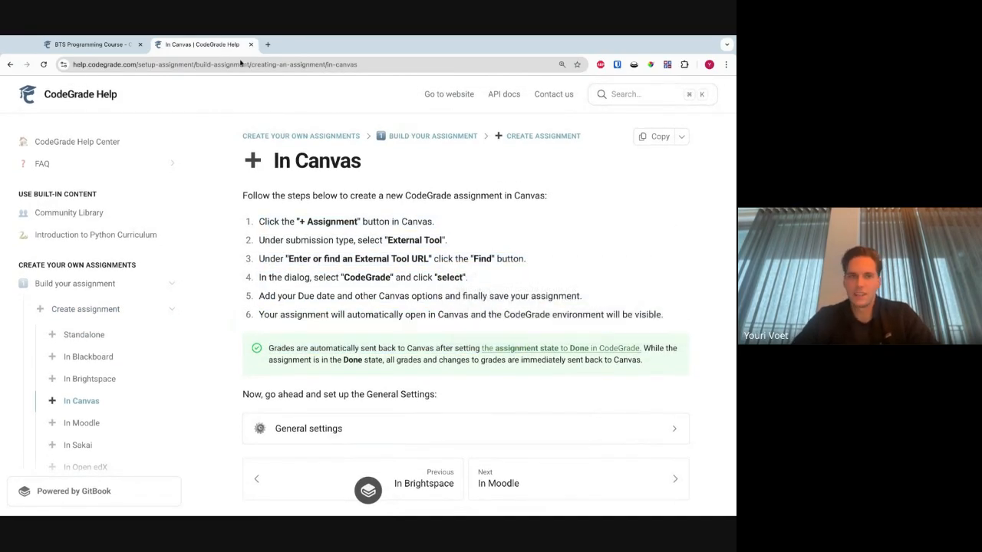
- Switch back to the BTS Programming Course and create a new assignment
{"action": "left_click", "coordinate": [92, 44]}
{"action": "left_click", "coordinate": [551, 149]}
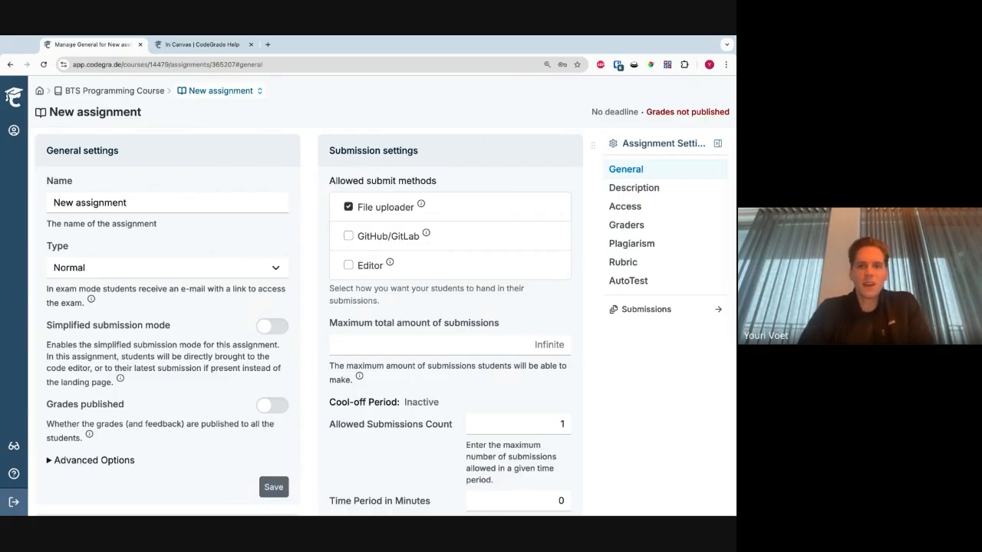
{"action": "left_click_drag", "start_coordinate": [59, 113], "coordinate": [401, 303]}
{"action": "left_click", "coordinate": [473, 319]}
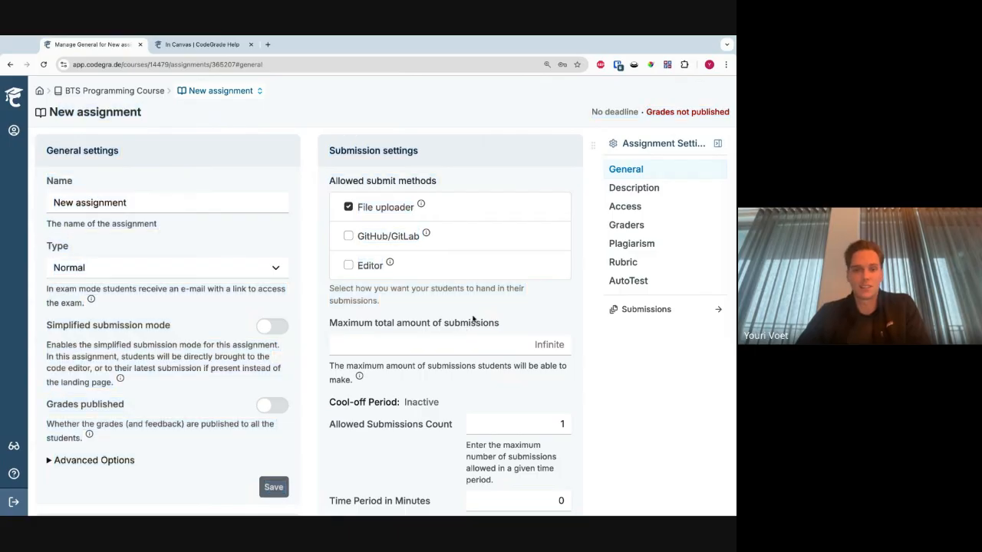
- Examine the new assignment's general settings and its allowed submit methods
{"action": "scroll", "coordinate": [312, 291], "scroll_direction": "down", "scroll_amount": 1}
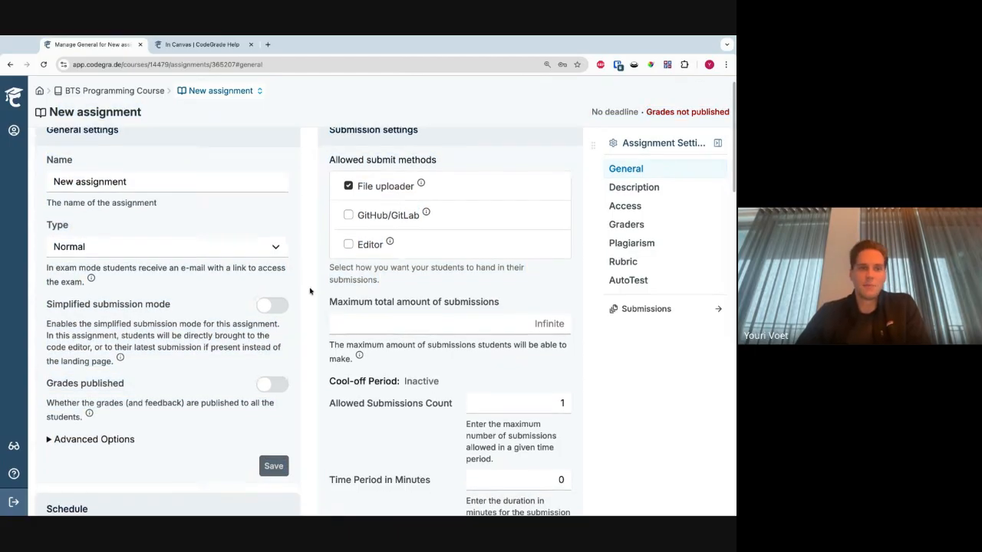
{"action": "scroll", "coordinate": [226, 372], "scroll_direction": "down", "scroll_amount": 1}
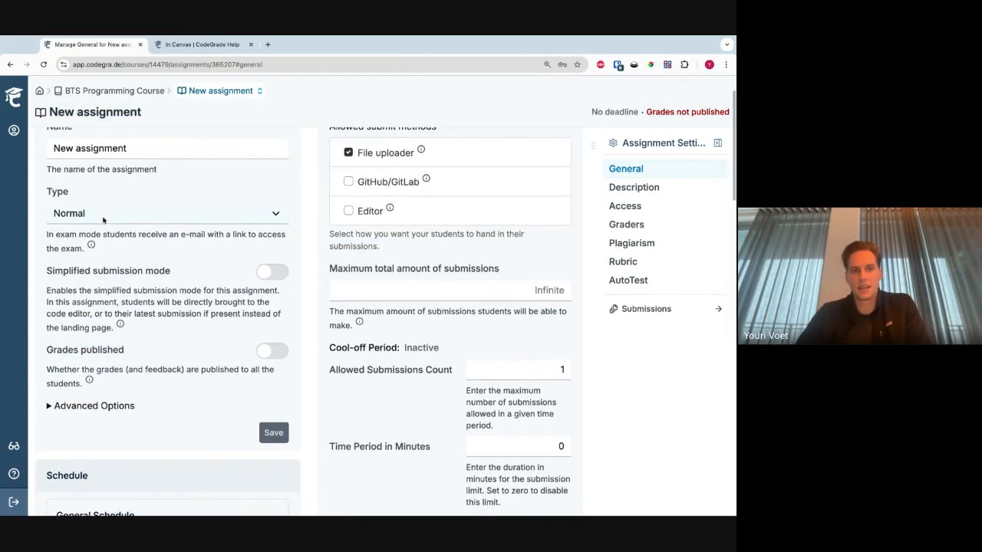
{"action": "scroll", "coordinate": [226, 372], "scroll_direction": "down", "scroll_amount": 1}
{"action": "scroll", "coordinate": [227, 373], "scroll_direction": "up", "scroll_amount": 3}
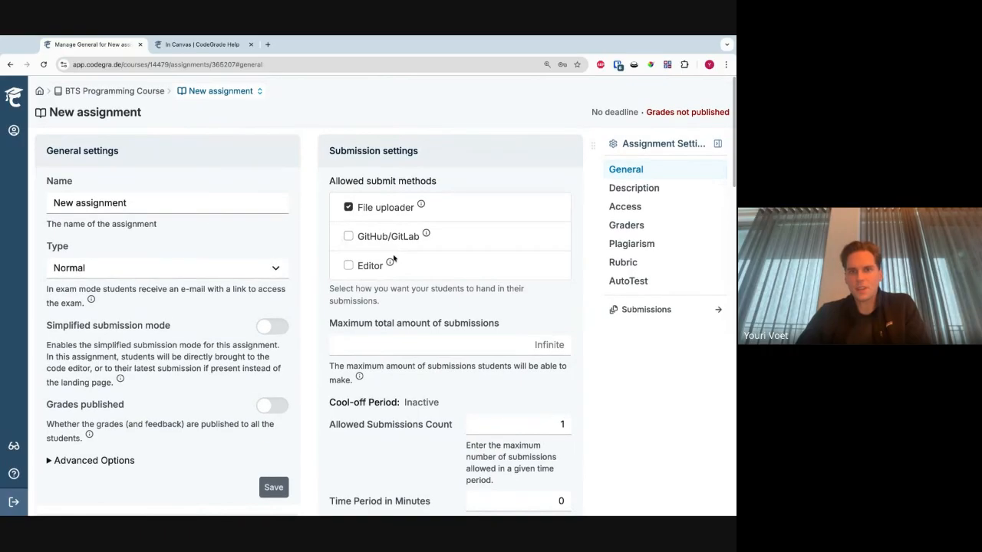
{"action": "left_click_drag", "start_coordinate": [327, 159], "coordinate": [397, 290]}
{"action": "left_click", "coordinate": [413, 300]}
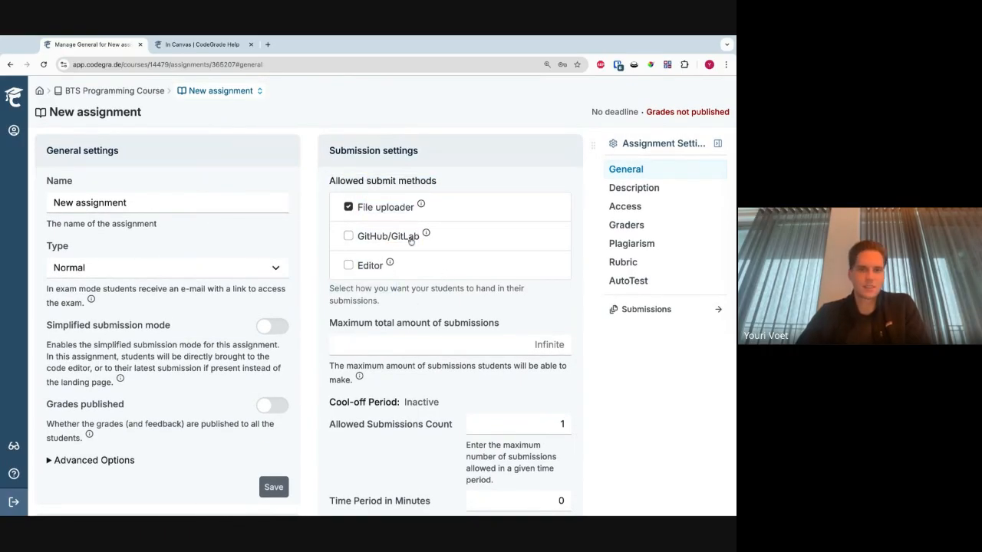
{"action": "mouse_move", "coordinate": [355, 195]}
{"action": "left_mouse_down"}
{"action": "mouse_move", "coordinate": [421, 237]}
{"action": "mouse_move", "coordinate": [385, 266]}
{"action": "left_mouse_up"}
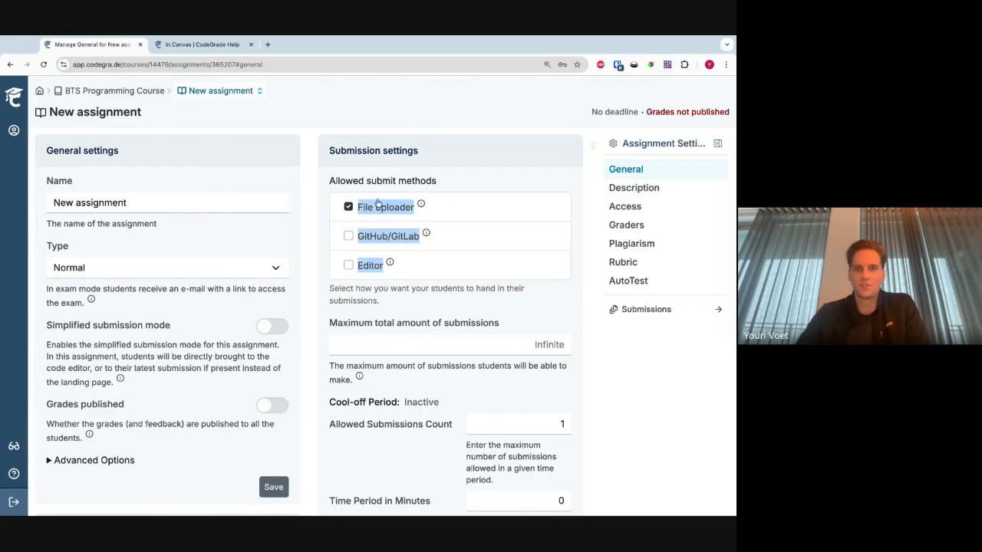
- Enable GitHub/GitLab and Editor as additional allowed submit methods
{"action": "left_click", "coordinate": [376, 237]}
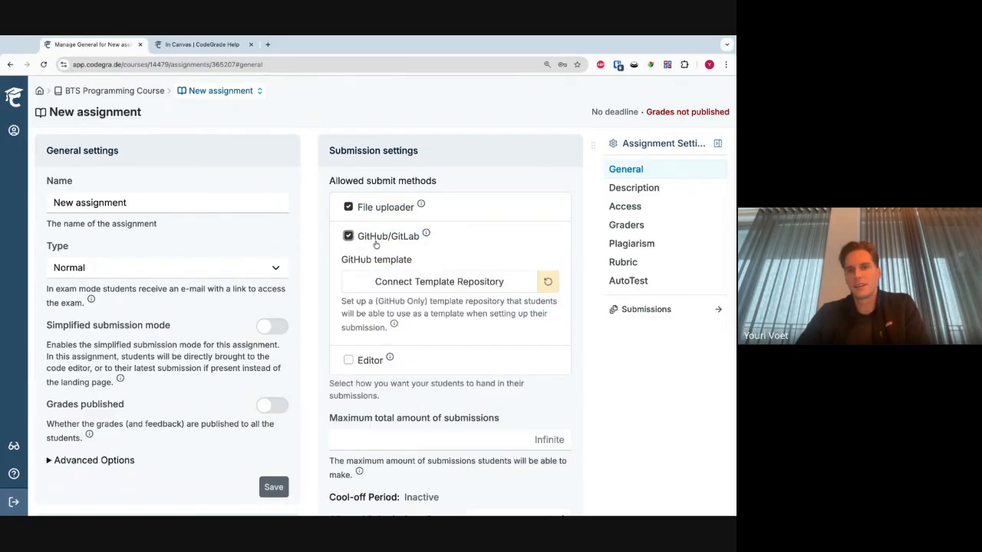
{"action": "left_click", "coordinate": [358, 358]}
{"action": "scroll", "coordinate": [373, 351], "scroll_direction": "down", "scroll_amount": 1}
{"action": "scroll", "coordinate": [402, 340], "scroll_direction": "up", "scroll_amount": 1}
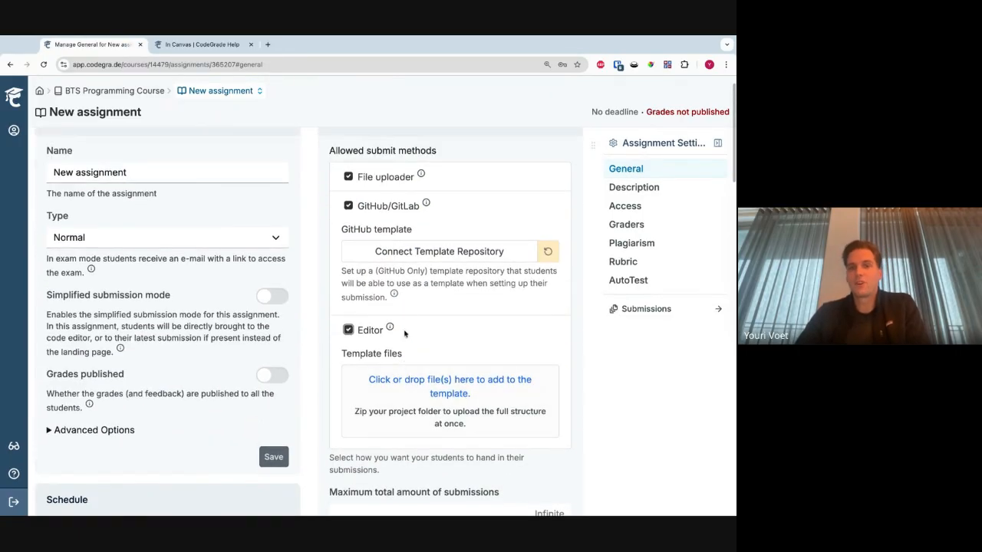
- Disable the GitHub/GitLab and Editor submit methods, leaving File uploader as the only allowed method
{"action": "left_click", "coordinate": [406, 211]}
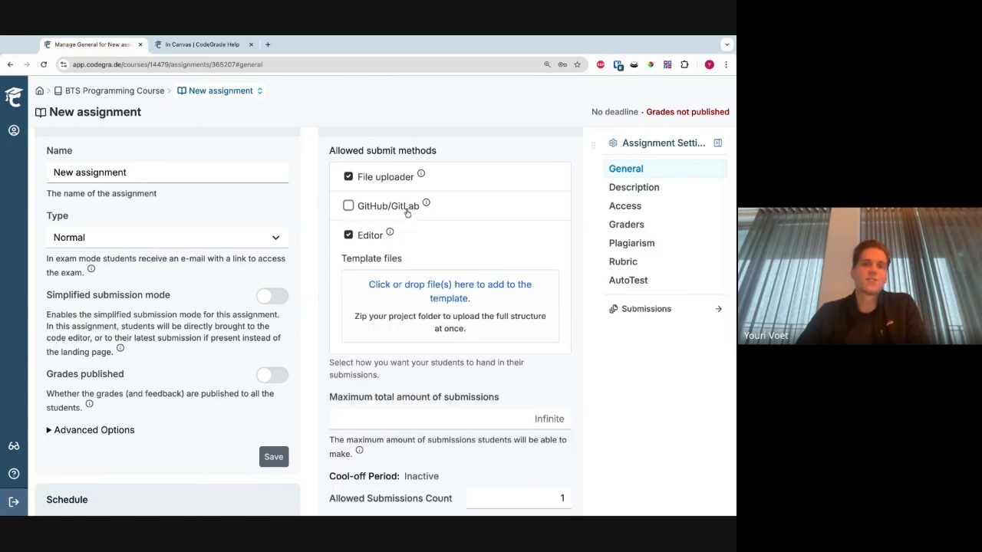
{"action": "left_click", "coordinate": [405, 179]}
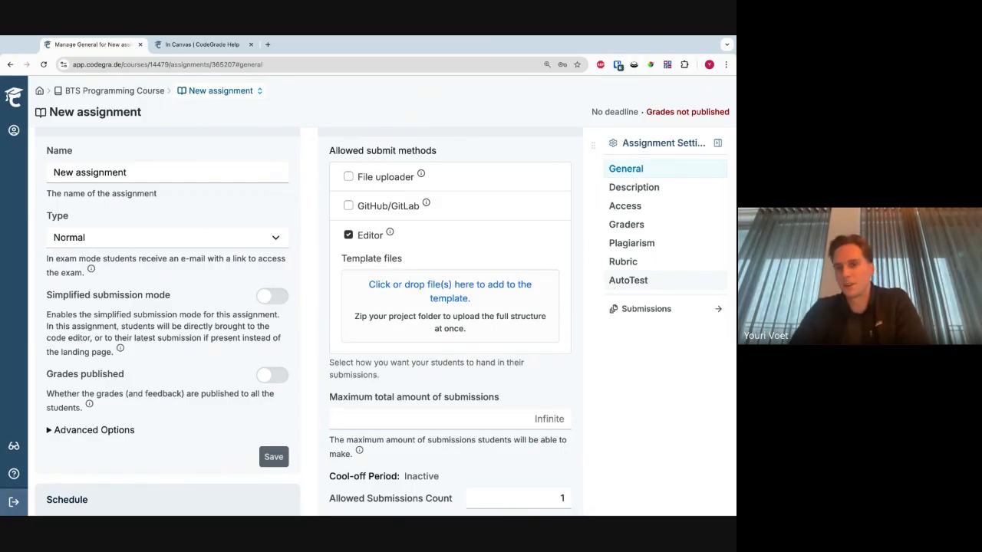
{"action": "left_click", "coordinate": [373, 235]}
{"action": "left_click", "coordinate": [373, 177]}
- Examine the submission settings for the maximum total amount of submissions and the cool-off period
{"action": "scroll", "coordinate": [403, 265], "scroll_direction": "down", "scroll_amount": 1}
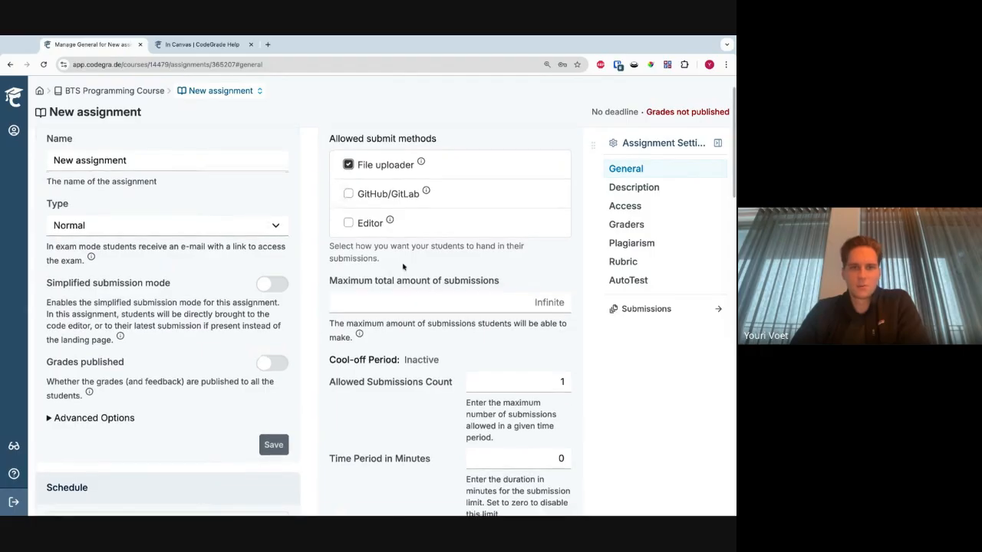
{"action": "scroll", "coordinate": [407, 265], "scroll_direction": "up", "scroll_amount": 1}
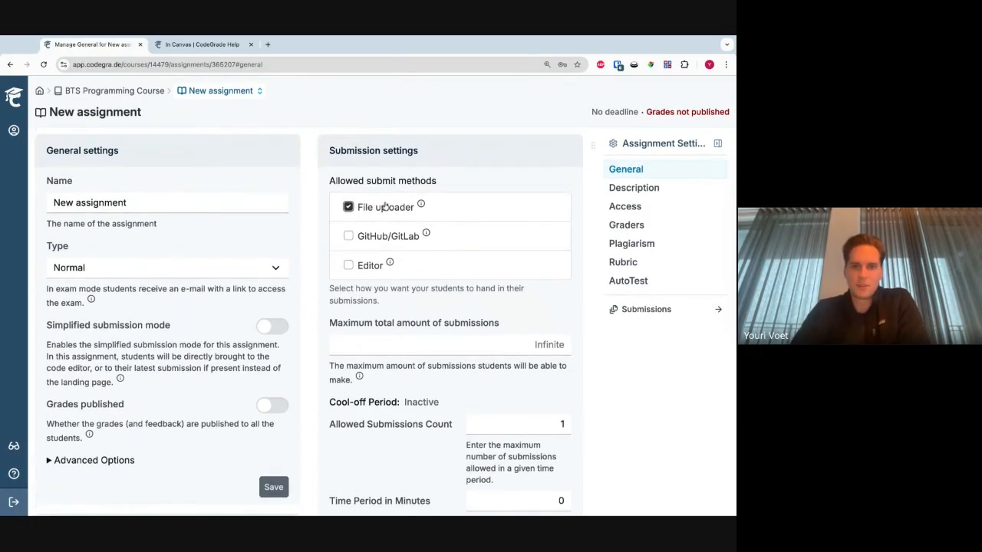
{"action": "scroll", "coordinate": [385, 207], "scroll_direction": "down", "scroll_amount": 2}
{"action": "scroll", "coordinate": [385, 206], "scroll_direction": "up", "scroll_amount": 1}
{"action": "scroll", "coordinate": [385, 207], "scroll_direction": "down", "scroll_amount": 2}
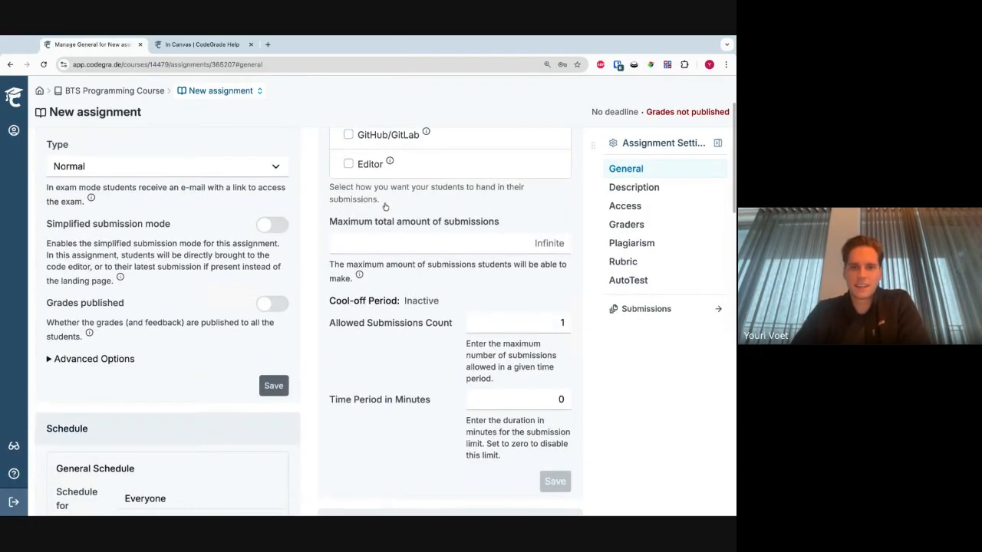
{"action": "scroll", "coordinate": [385, 207], "scroll_direction": "down", "scroll_amount": 1}
{"action": "triple_click", "coordinate": [333, 217]}
{"action": "left_click_drag", "start_coordinate": [332, 217], "coordinate": [445, 311]}
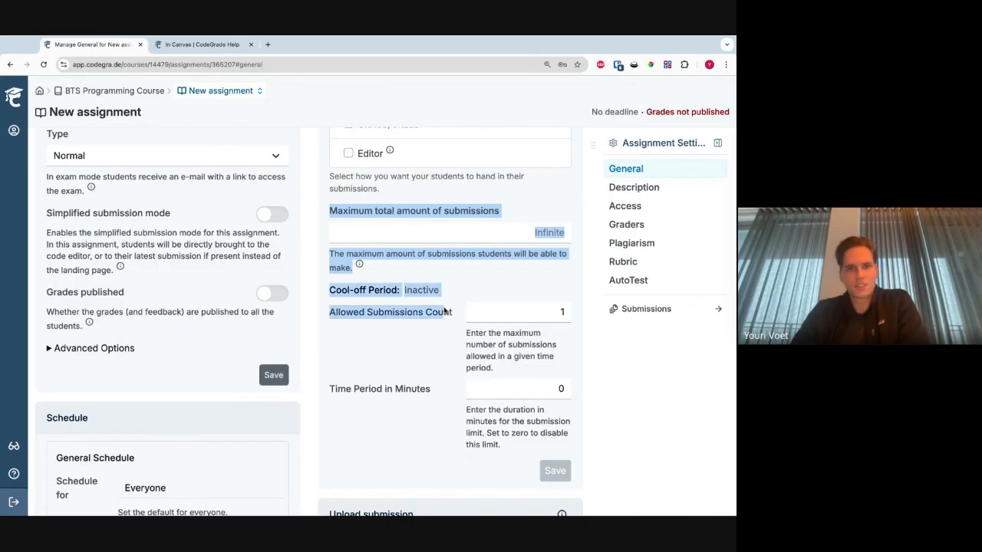
{"action": "left_click", "coordinate": [466, 285]}
{"action": "scroll", "coordinate": [461, 291], "scroll_direction": "down", "scroll_amount": 1}
{"action": "scroll", "coordinate": [461, 292], "scroll_direction": "down", "scroll_amount": 1}
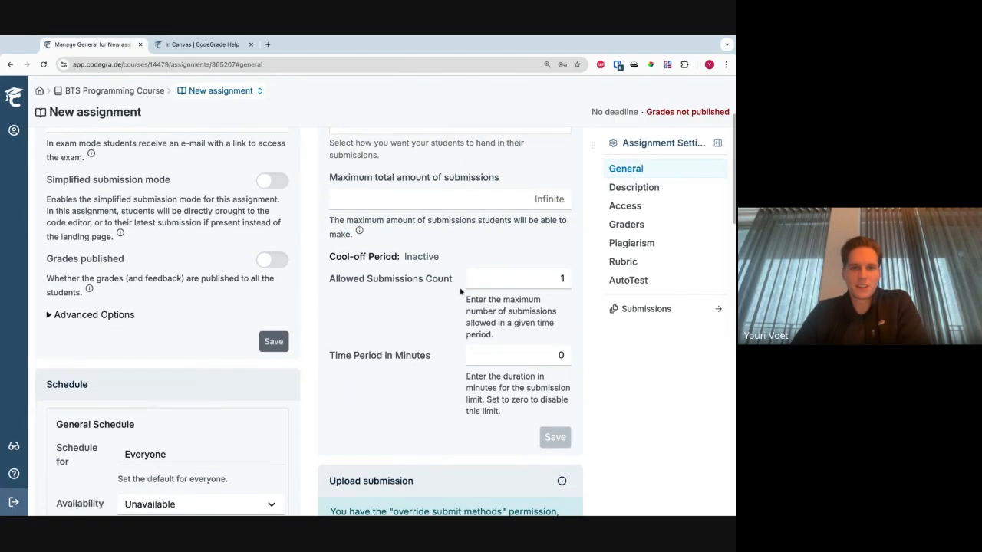
{"action": "scroll", "coordinate": [380, 282], "scroll_direction": "down", "scroll_amount": 1}
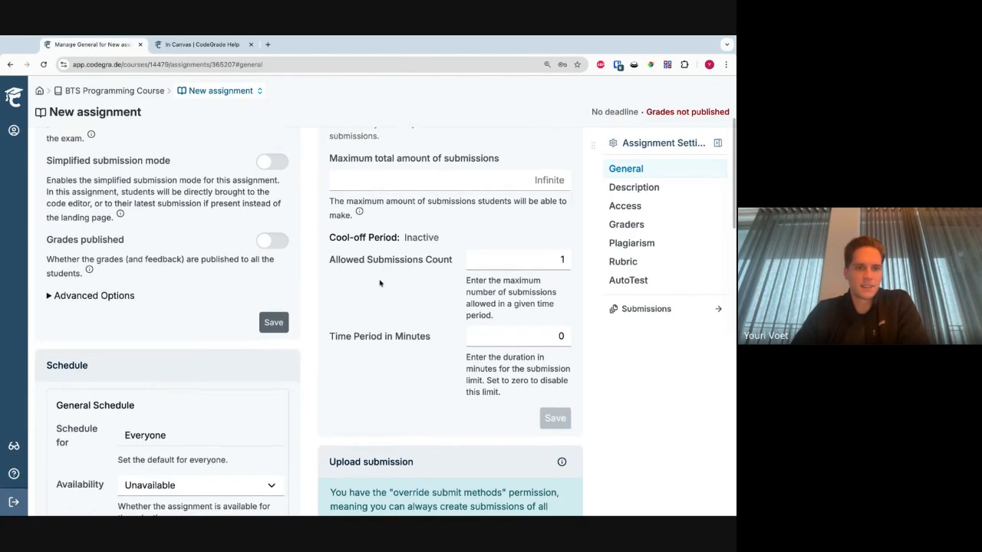
- Examine the assignment's general schedule, including the availability, deadline and lock date options
{"action": "scroll", "coordinate": [324, 292], "scroll_direction": "up", "scroll_amount": 1}
{"action": "scroll", "coordinate": [324, 292], "scroll_direction": "down", "scroll_amount": 5}
{"action": "scroll", "coordinate": [324, 294], "scroll_direction": "down", "scroll_amount": 1}
{"action": "scroll", "coordinate": [324, 294], "scroll_direction": "up", "scroll_amount": 1}
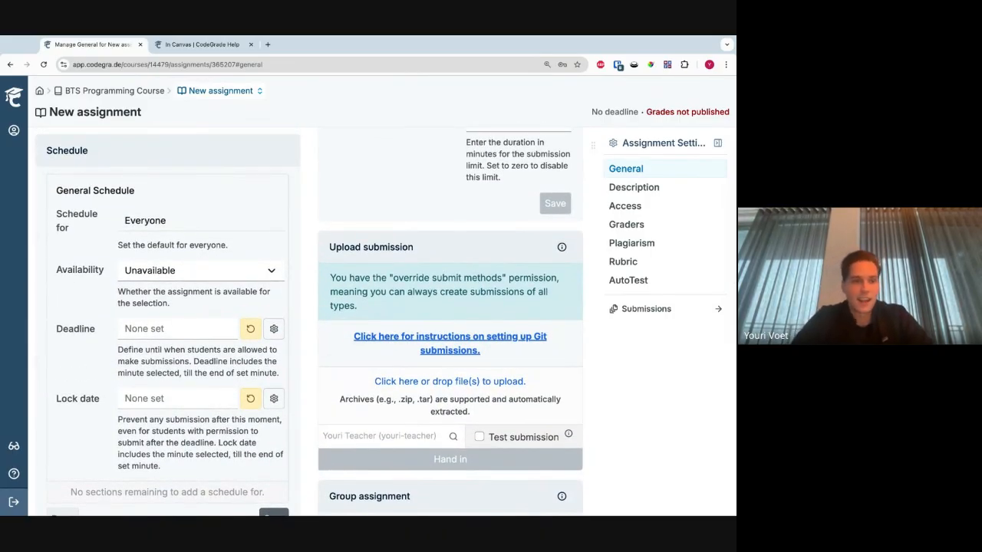
{"action": "scroll", "coordinate": [105, 237], "scroll_direction": "down", "scroll_amount": 1}
{"action": "scroll", "coordinate": [104, 237], "scroll_direction": "up", "scroll_amount": 1}
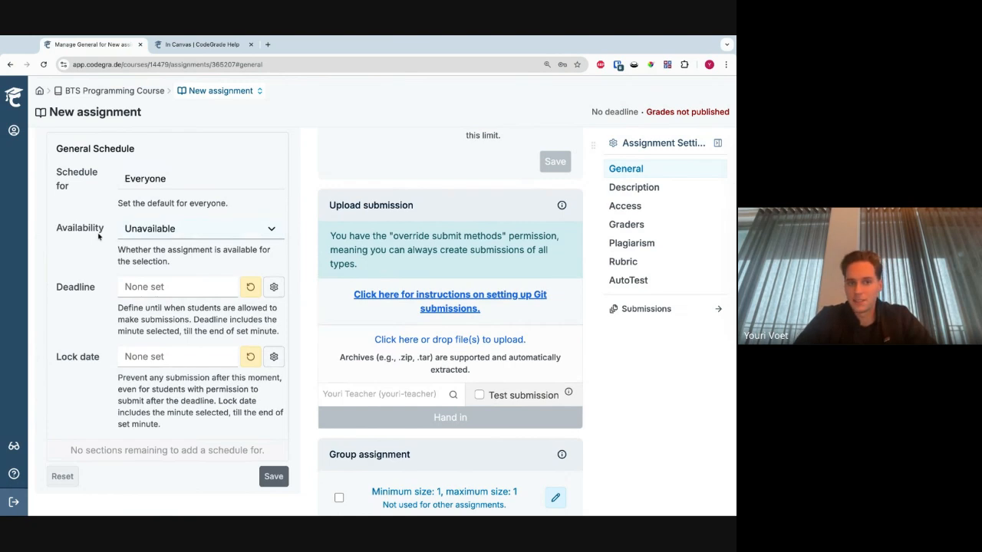
{"action": "left_click", "coordinate": [90, 363]}
{"action": "left_click", "coordinate": [87, 419]}
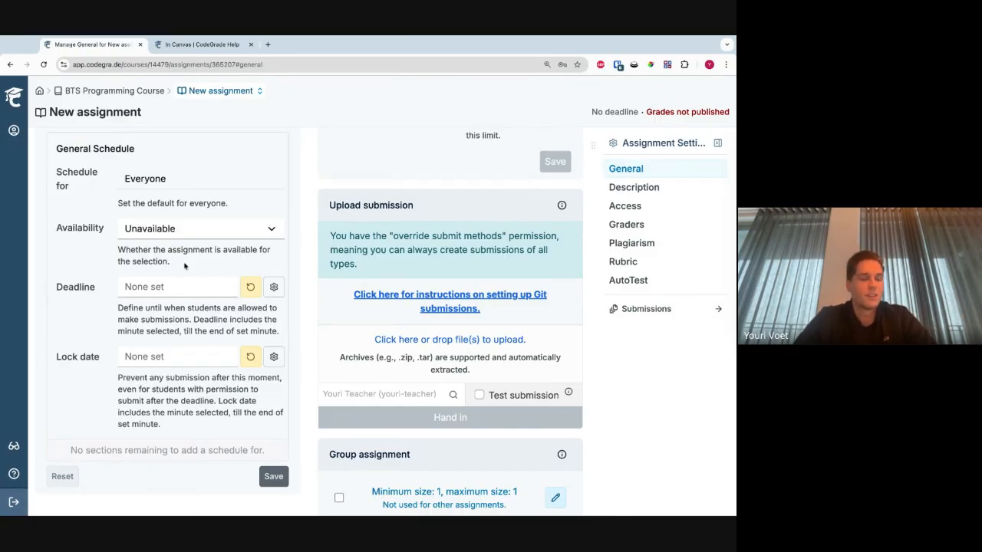
{"action": "scroll", "coordinate": [184, 260], "scroll_direction": "up", "scroll_amount": 1}
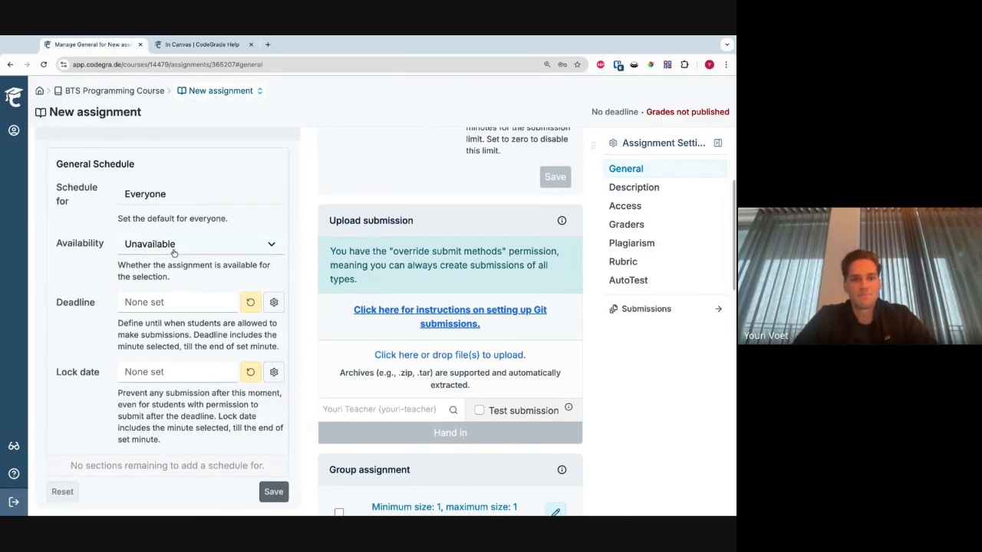
{"action": "left_click", "coordinate": [167, 244]}
{"action": "scroll", "coordinate": [165, 292], "scroll_direction": "down", "scroll_amount": 1}
{"action": "left_click", "coordinate": [165, 289]}
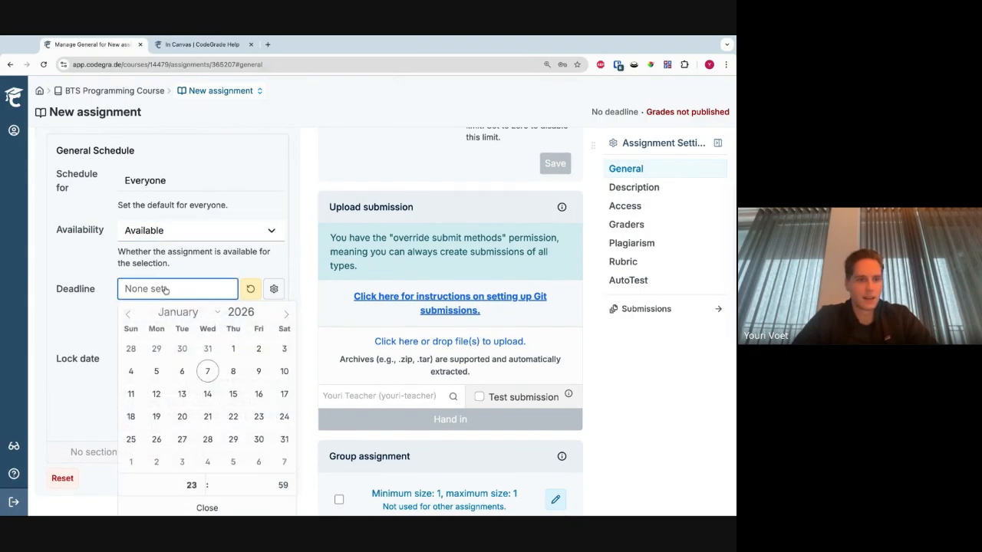
{"action": "left_click", "coordinate": [233, 438]}
{"action": "left_click", "coordinate": [93, 343]}
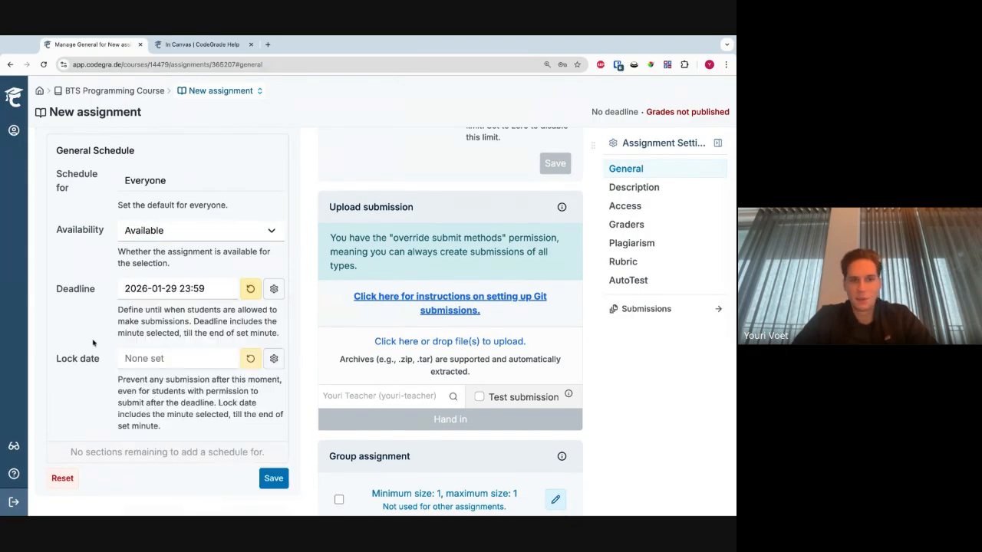
{"action": "left_click", "coordinate": [284, 478]}
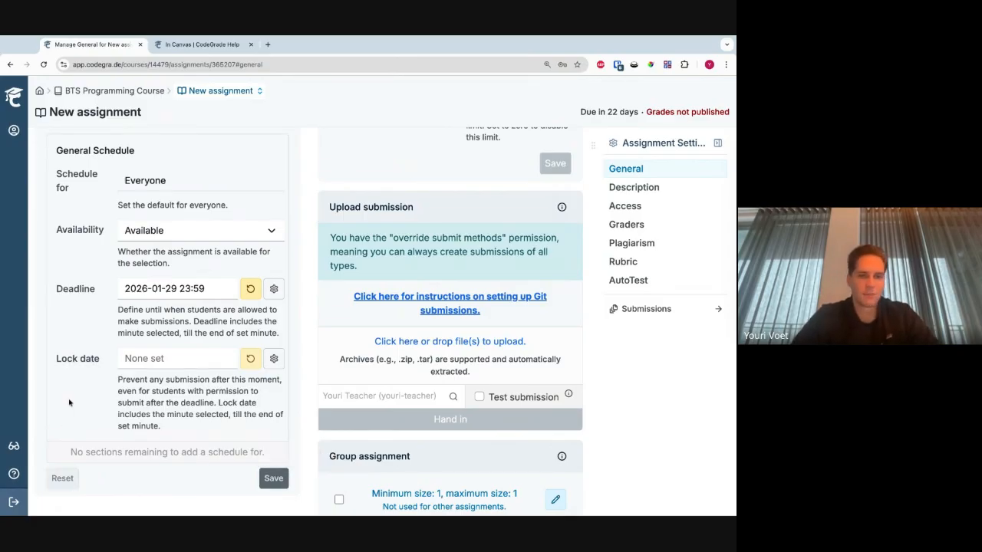
- Review the saved schedule and the Grades published option in the general settings
{"action": "scroll", "coordinate": [69, 403], "scroll_direction": "up", "scroll_amount": 1}
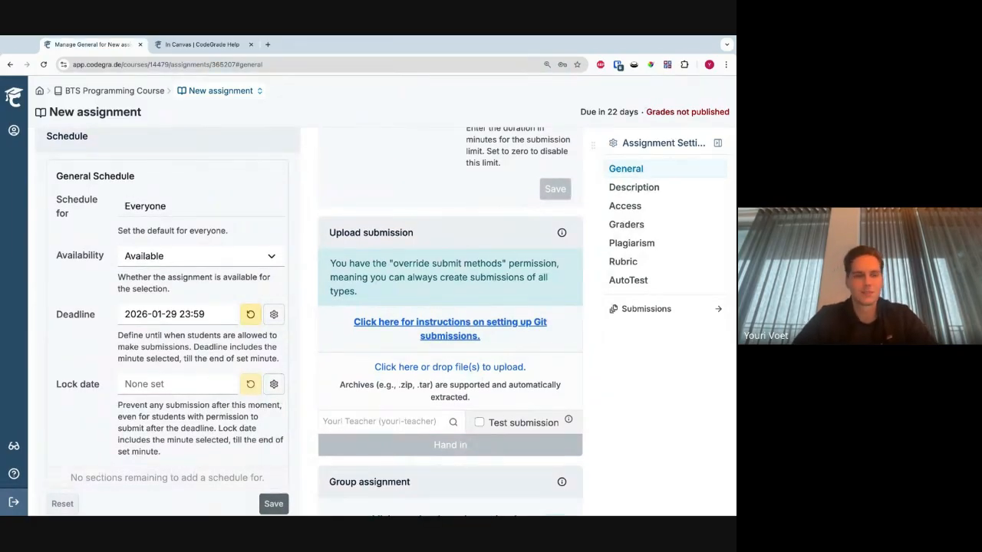
{"action": "scroll", "coordinate": [93, 361], "scroll_direction": "up", "scroll_amount": 1}
{"action": "scroll", "coordinate": [93, 358], "scroll_direction": "down", "scroll_amount": 3}
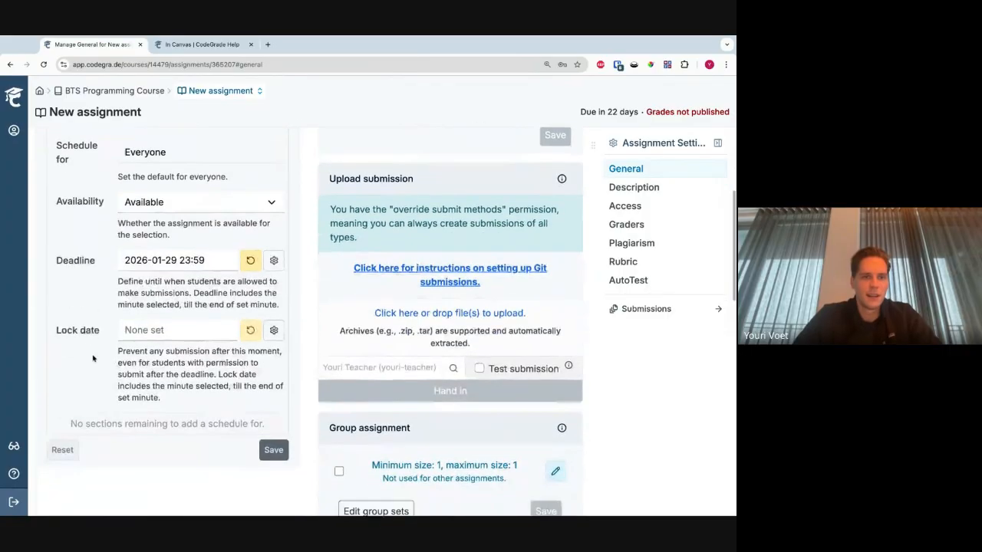
{"action": "scroll", "coordinate": [92, 358], "scroll_direction": "up", "scroll_amount": 10}
{"action": "scroll", "coordinate": [386, 324], "scroll_direction": "up", "scroll_amount": 3}
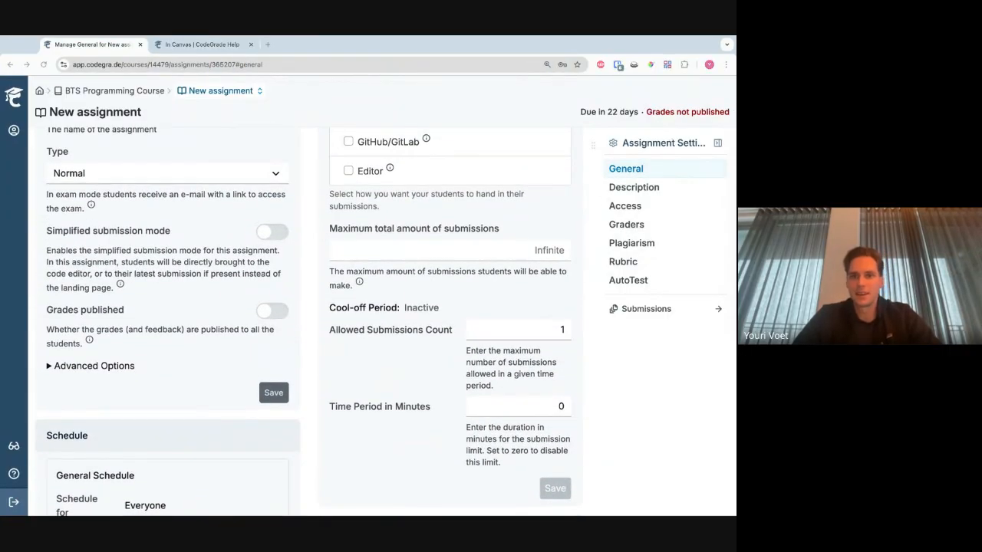
{"action": "mouse_move", "coordinate": [44, 312]}
{"action": "left_mouse_down"}
{"action": "mouse_move", "coordinate": [132, 330]}
{"action": "mouse_move", "coordinate": [115, 345]}
{"action": "left_mouse_up"}
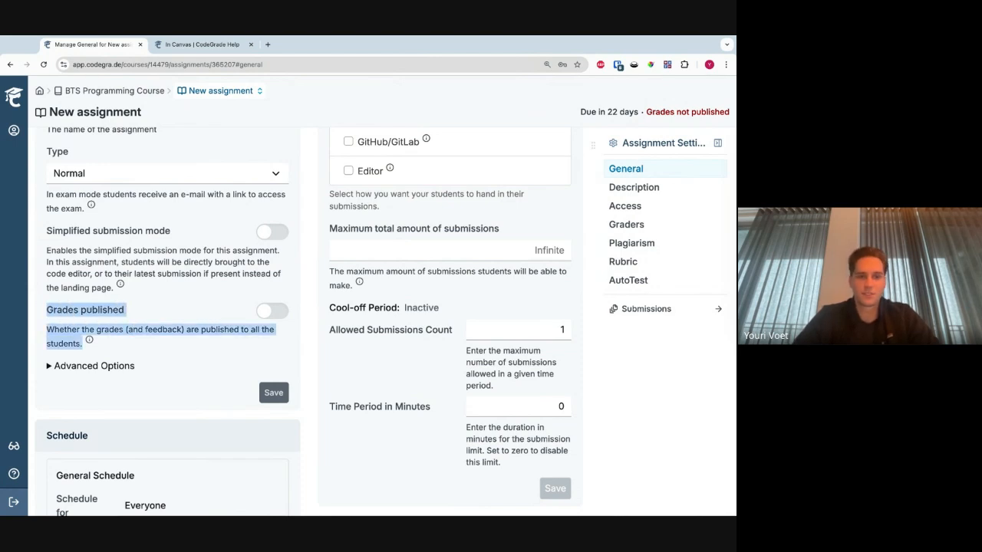
- Turn on Grades published in the new assignment's general settings and save them
{"action": "left_click", "coordinate": [164, 357]}
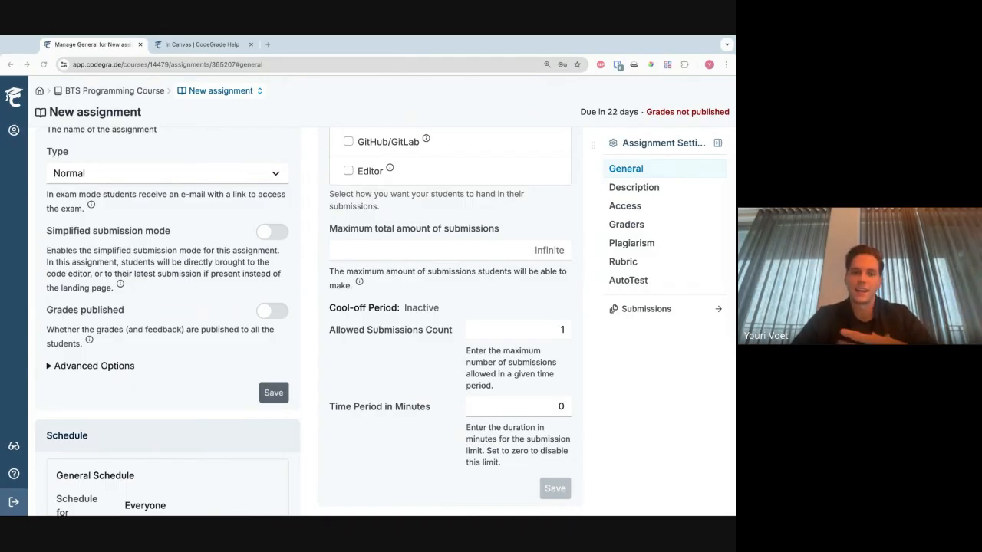
{"action": "left_click", "coordinate": [274, 311]}
{"action": "left_click", "coordinate": [273, 395]}
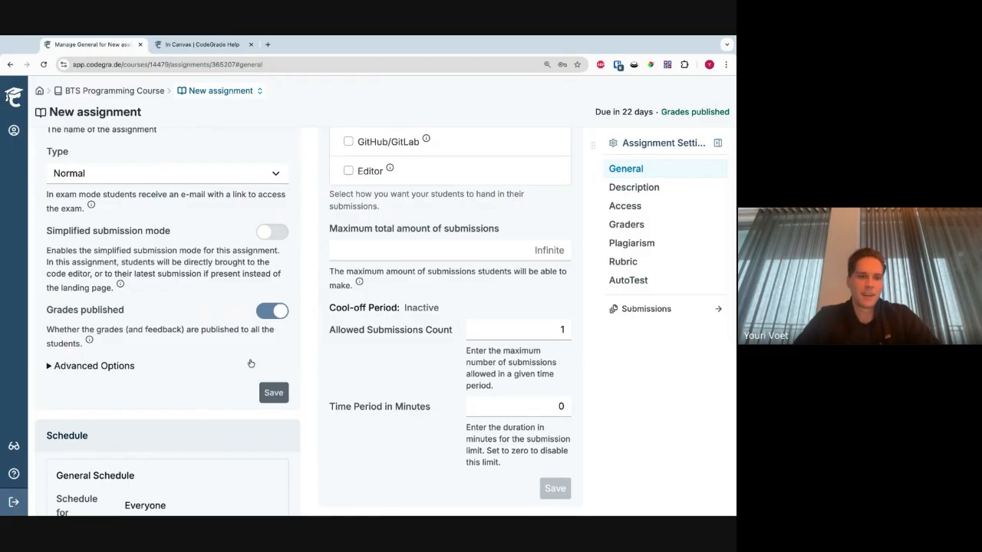
- Review the explanations of the Grades published and Simplified submission mode options in the general settings
{"action": "scroll", "coordinate": [252, 364], "scroll_direction": "up", "scroll_amount": 3}
{"action": "left_click_drag", "start_coordinate": [67, 121], "coordinate": [207, 477]}
{"action": "left_click_drag", "start_coordinate": [218, 440], "coordinate": [57, 405]}
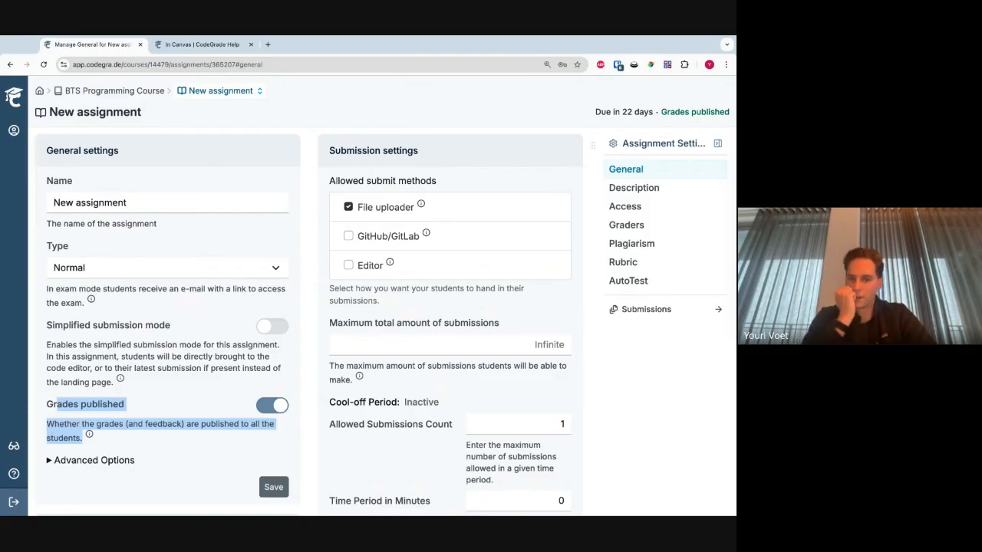
{"action": "left_click", "coordinate": [250, 455]}
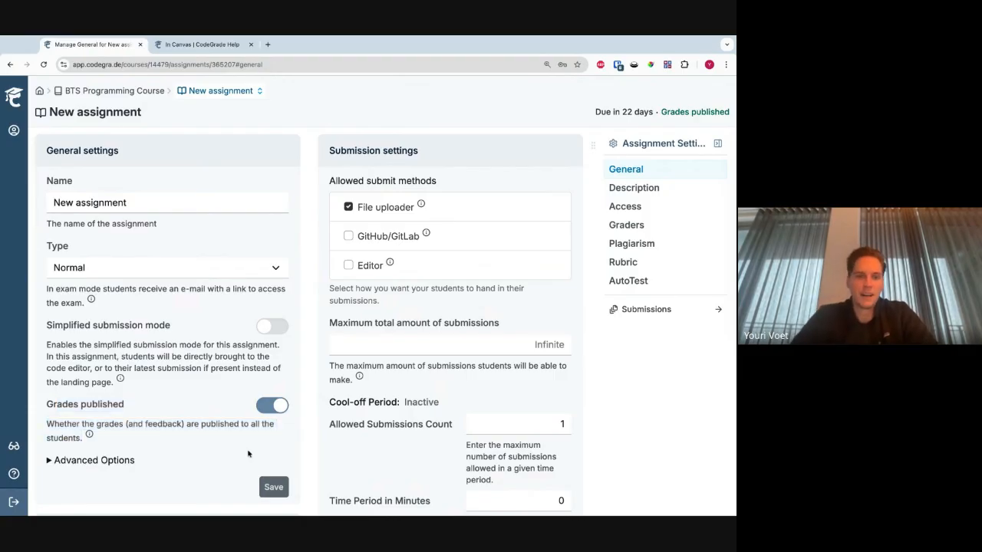
{"action": "scroll", "coordinate": [279, 358], "scroll_direction": "down", "scroll_amount": 1}
{"action": "scroll", "coordinate": [272, 366], "scroll_direction": "up", "scroll_amount": 1}
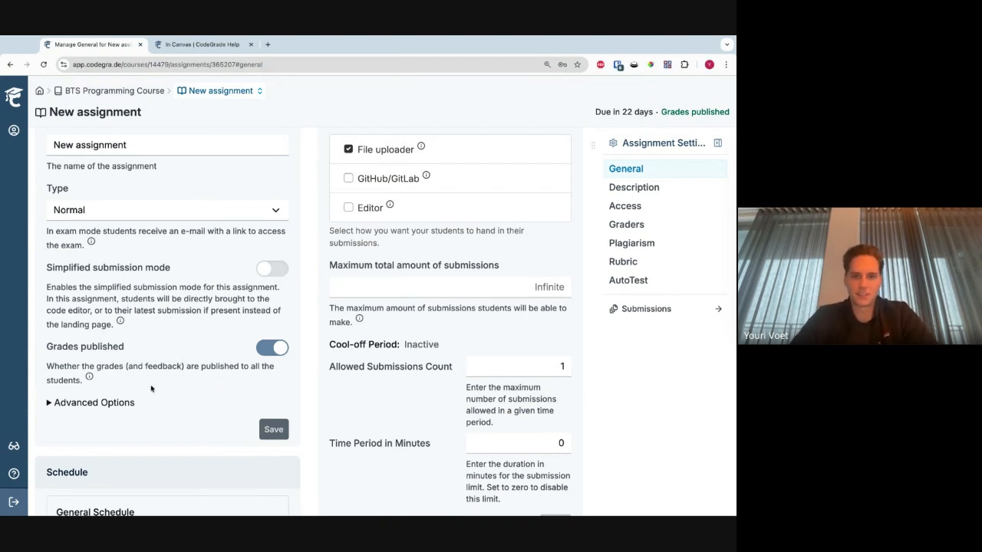
{"action": "scroll", "coordinate": [136, 385], "scroll_direction": "up", "scroll_amount": 1}
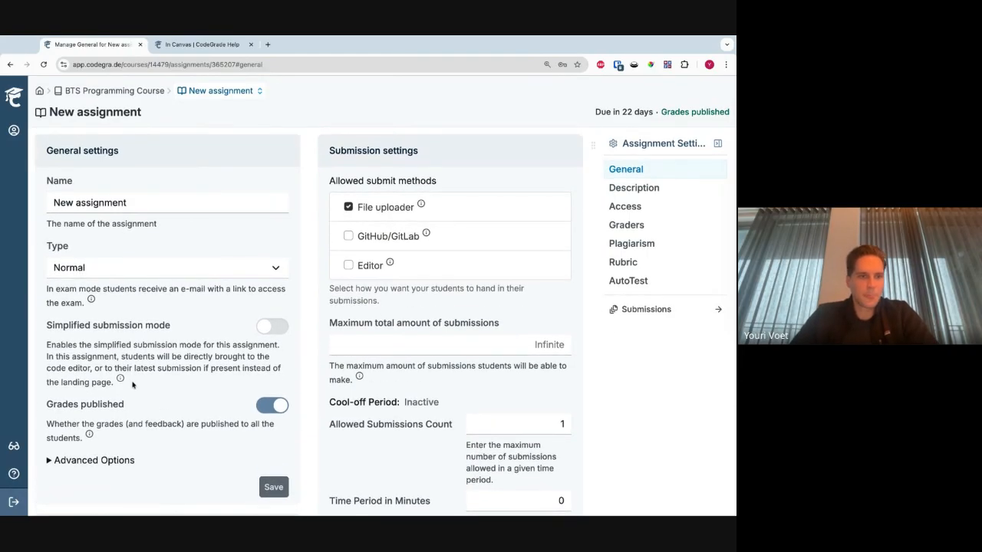
{"action": "left_click_drag", "start_coordinate": [132, 385], "coordinate": [48, 325]}
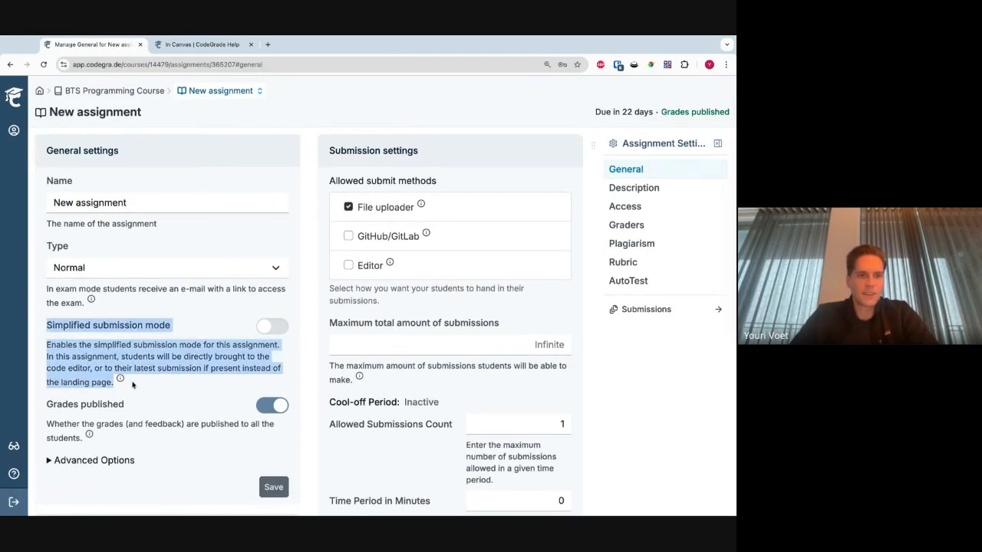
{"action": "left_click", "coordinate": [75, 347]}
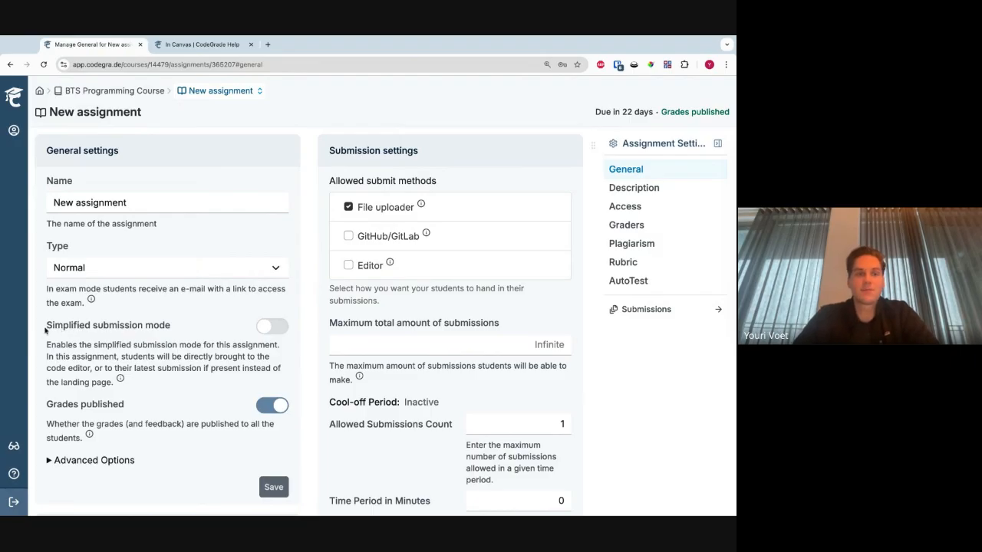
{"action": "left_click_drag", "start_coordinate": [45, 330], "coordinate": [170, 329]}
- Disable File uploader and enable Editor as the allowed submit method, and check the remaining submission settings
{"action": "left_click", "coordinate": [387, 214]}
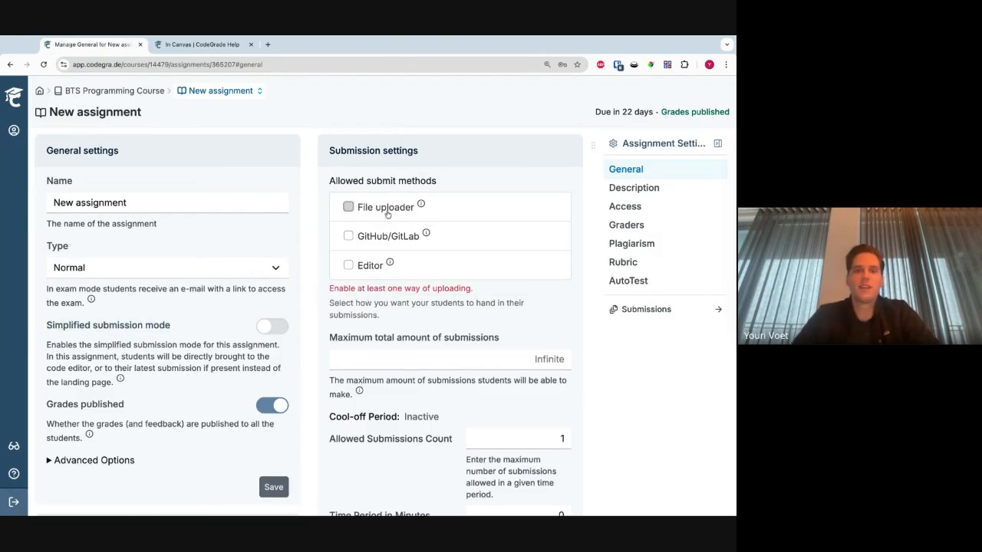
{"action": "left_click", "coordinate": [374, 267]}
{"action": "scroll", "coordinate": [374, 267], "scroll_direction": "down", "scroll_amount": 2}
{"action": "scroll", "coordinate": [374, 267], "scroll_direction": "down", "scroll_amount": 2}
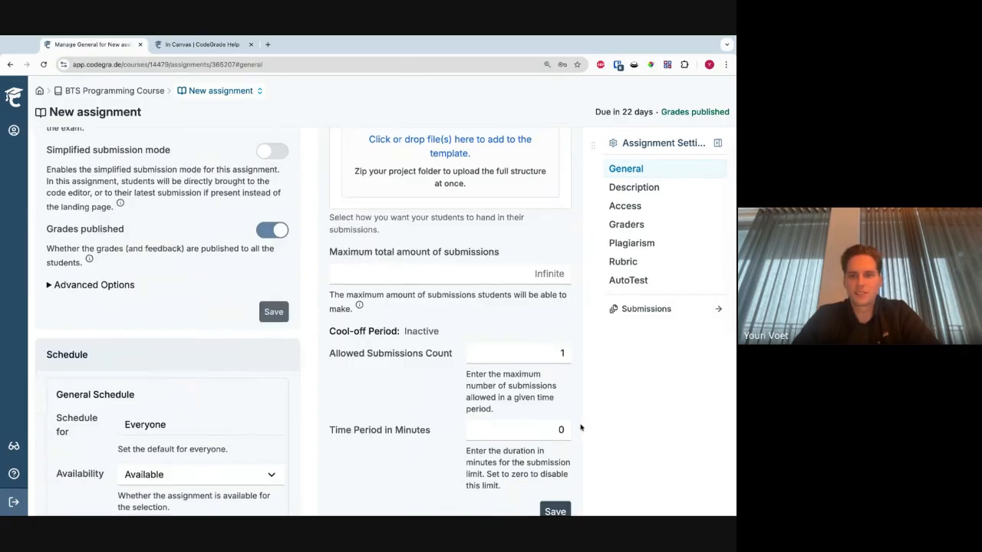
{"action": "scroll", "coordinate": [501, 389], "scroll_direction": "down", "scroll_amount": 2}
{"action": "scroll", "coordinate": [501, 389], "scroll_direction": "up", "scroll_amount": 5}
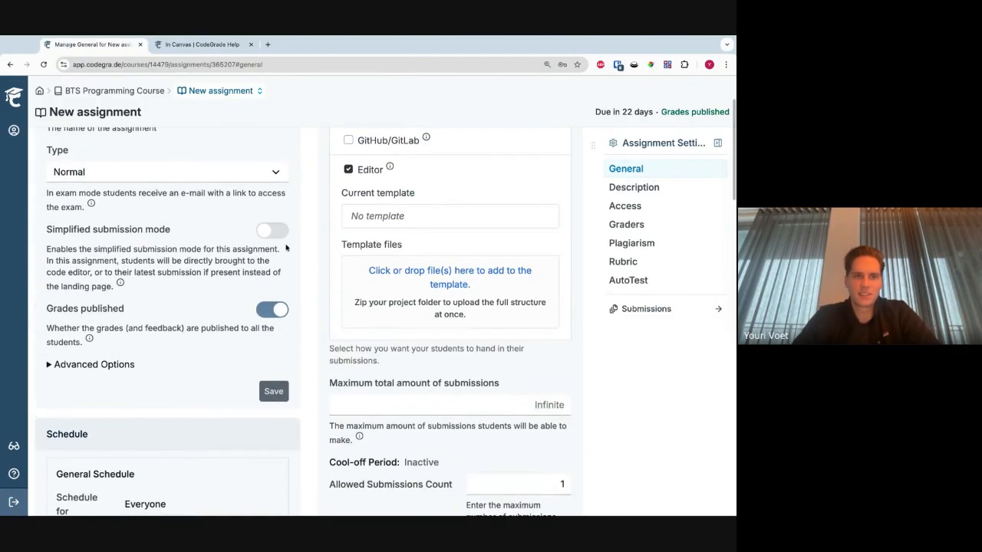
- Turn on Simplified submission mode for the assignment and switch it off again
{"action": "left_click", "coordinate": [278, 234]}
{"action": "scroll", "coordinate": [267, 272], "scroll_direction": "up", "scroll_amount": 1}
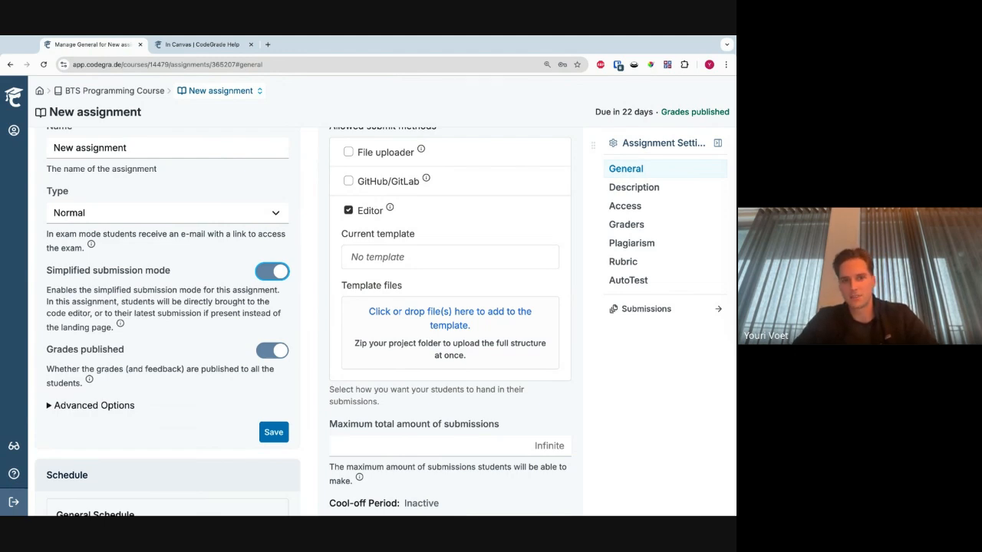
{"action": "scroll", "coordinate": [254, 333], "scroll_direction": "up", "scroll_amount": 1}
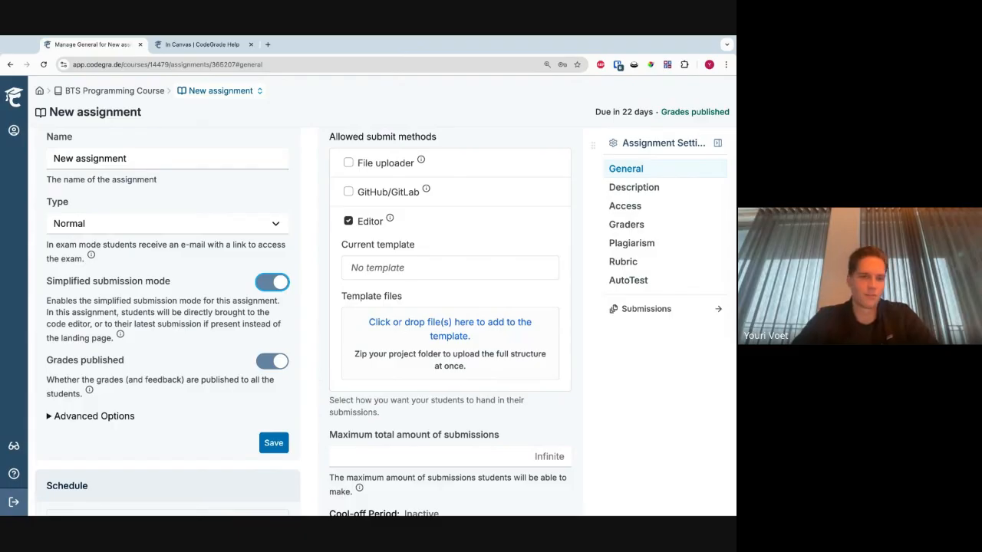
{"action": "left_click", "coordinate": [280, 284]}
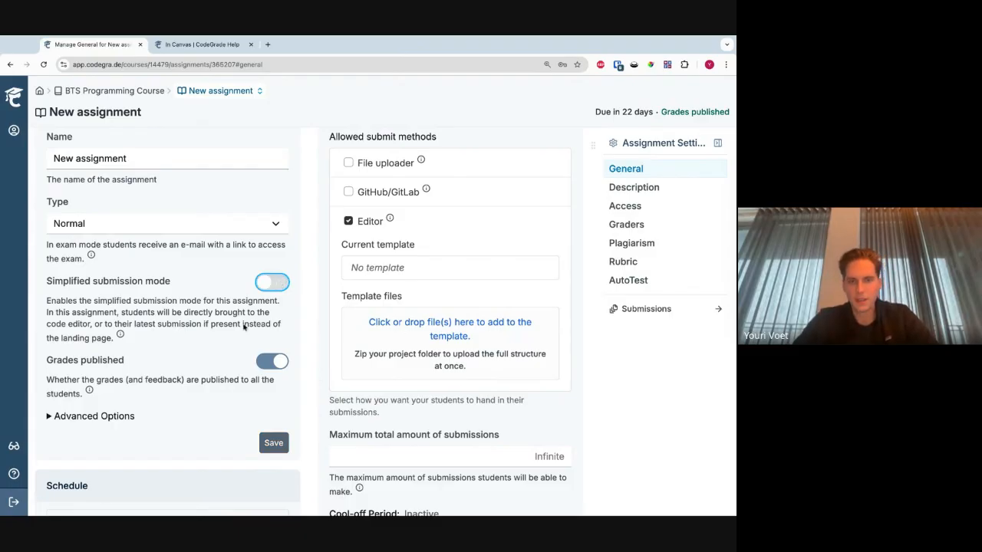
{"action": "scroll", "coordinate": [239, 328], "scroll_direction": "up", "scroll_amount": 2}
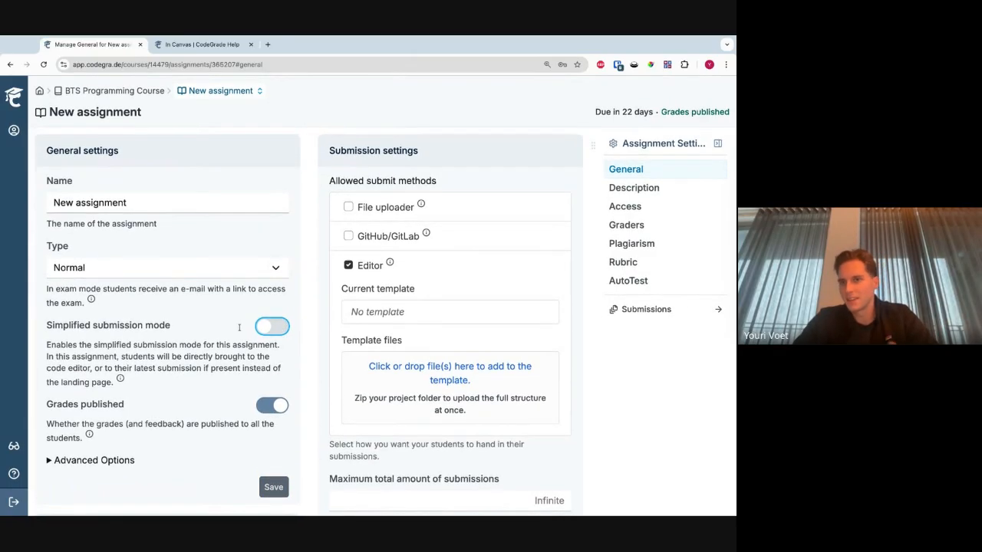
- View the new assignment's description editor and its AutoTest version options
{"action": "left_click", "coordinate": [645, 189]}
{"action": "left_click", "coordinate": [373, 268]}
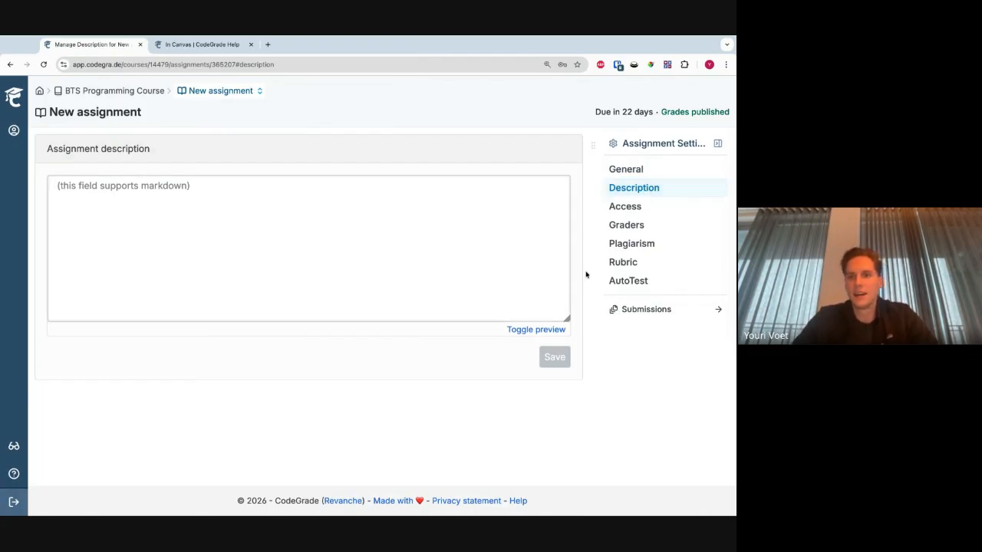
{"action": "left_click", "coordinate": [614, 283]}
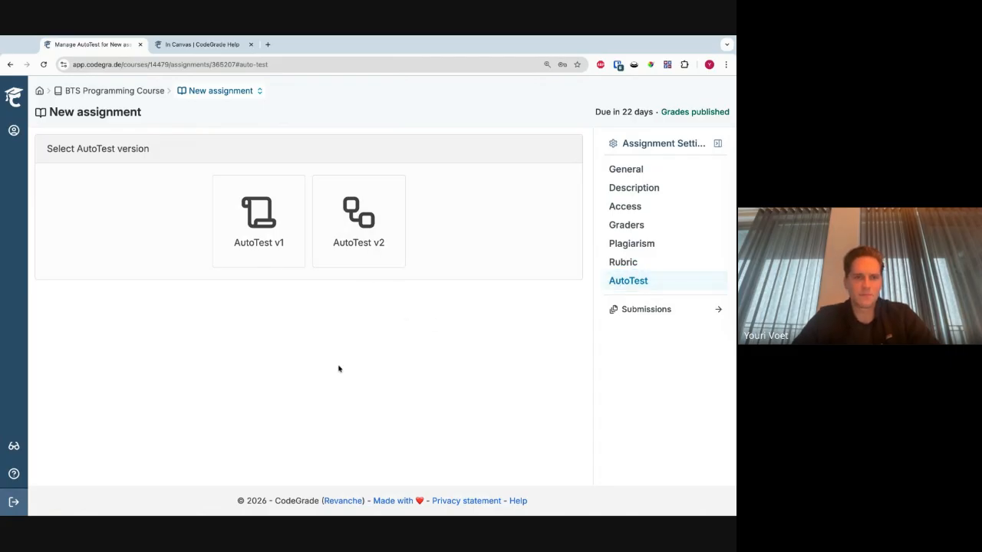
- Return to the BTS Programming Course's assignment list and open the settings of the Java AutoGrading assignment
{"action": "left_click", "coordinate": [142, 92]}
{"action": "scroll", "coordinate": [269, 206], "scroll_direction": "down", "scroll_amount": 1}
{"action": "scroll", "coordinate": [269, 206], "scroll_direction": "up", "scroll_amount": 1}
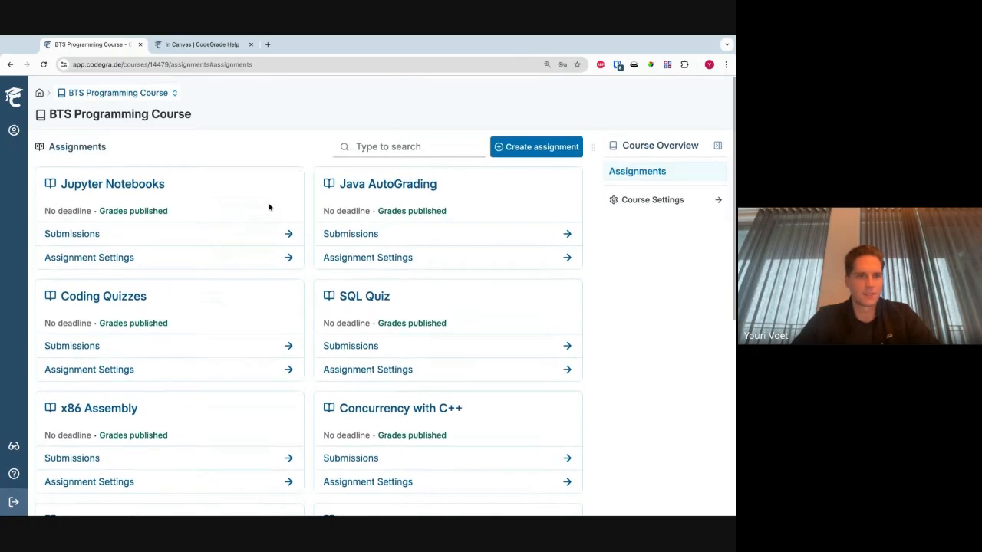
{"action": "scroll", "coordinate": [269, 206], "scroll_direction": "down", "scroll_amount": 3}
{"action": "scroll", "coordinate": [360, 253], "scroll_direction": "up", "scroll_amount": 3}
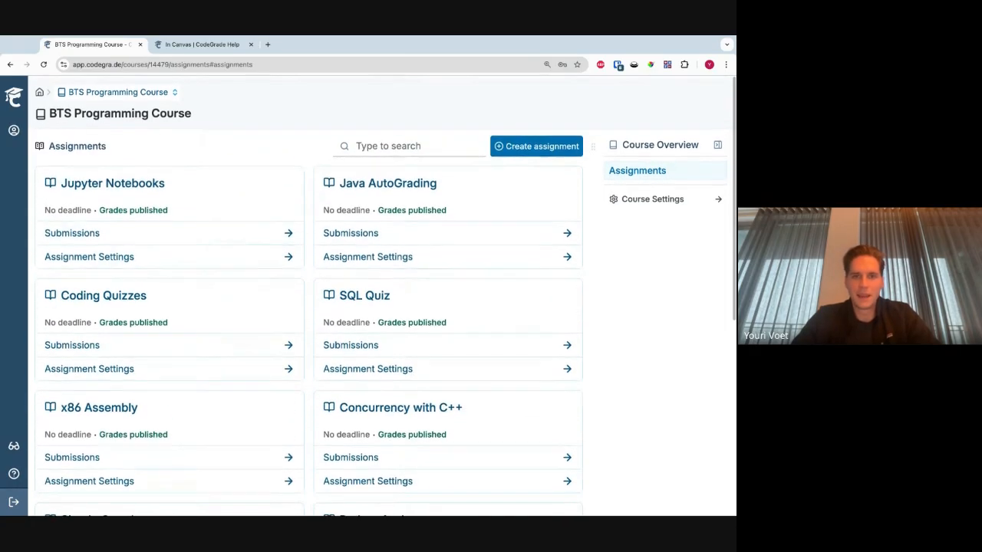
{"action": "left_click", "coordinate": [365, 256]}
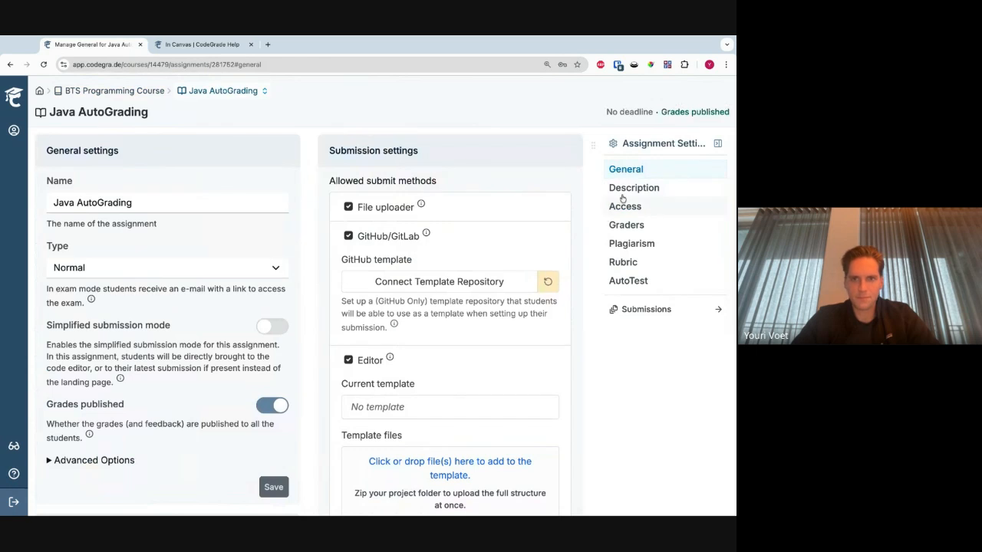
- Examine the allowed submit methods in Java AutoGrading's submission settings, including the GitHub and Editor template options
{"action": "left_click", "coordinate": [634, 189]}
{"action": "left_click", "coordinate": [624, 172]}
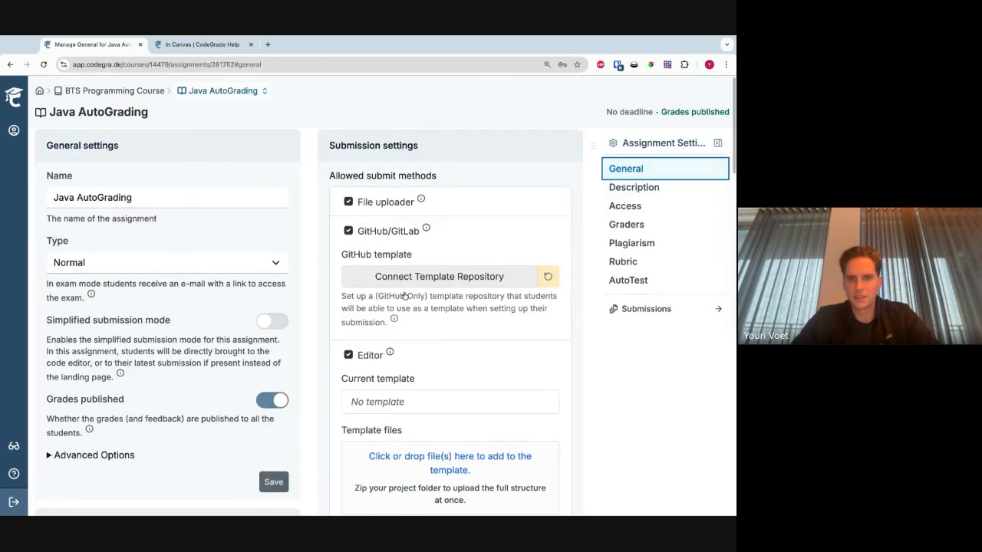
{"action": "scroll", "coordinate": [404, 296], "scroll_direction": "down", "scroll_amount": 1}
{"action": "left_click_drag", "start_coordinate": [337, 188], "coordinate": [387, 355]}
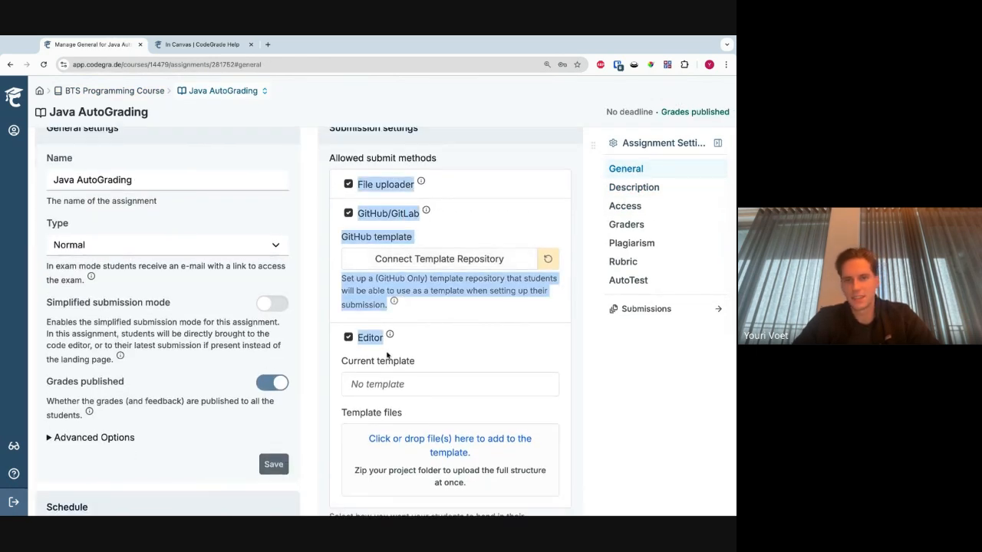
{"action": "left_click", "coordinate": [451, 221]}
{"action": "scroll", "coordinate": [415, 313], "scroll_direction": "down", "scroll_amount": 1}
{"action": "scroll", "coordinate": [433, 316], "scroll_direction": "up", "scroll_amount": 2}
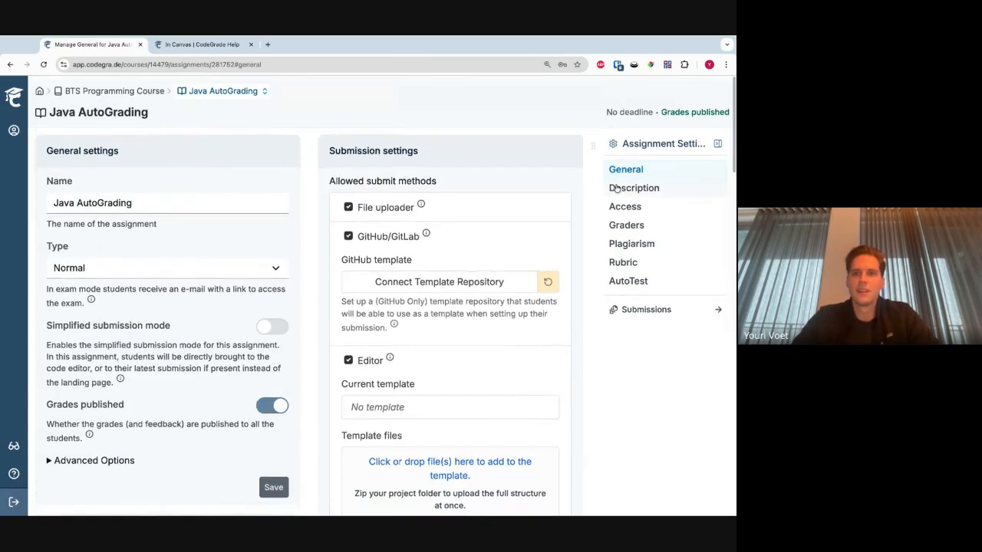
- Enlarge Java AutoGrading's description editor, read the markdown text, and review its rendered preview
{"action": "left_click", "coordinate": [633, 188]}
{"action": "left_click_drag", "start_coordinate": [566, 319], "coordinate": [507, 491]}
{"action": "scroll", "coordinate": [351, 302], "scroll_direction": "down", "scroll_amount": 8}
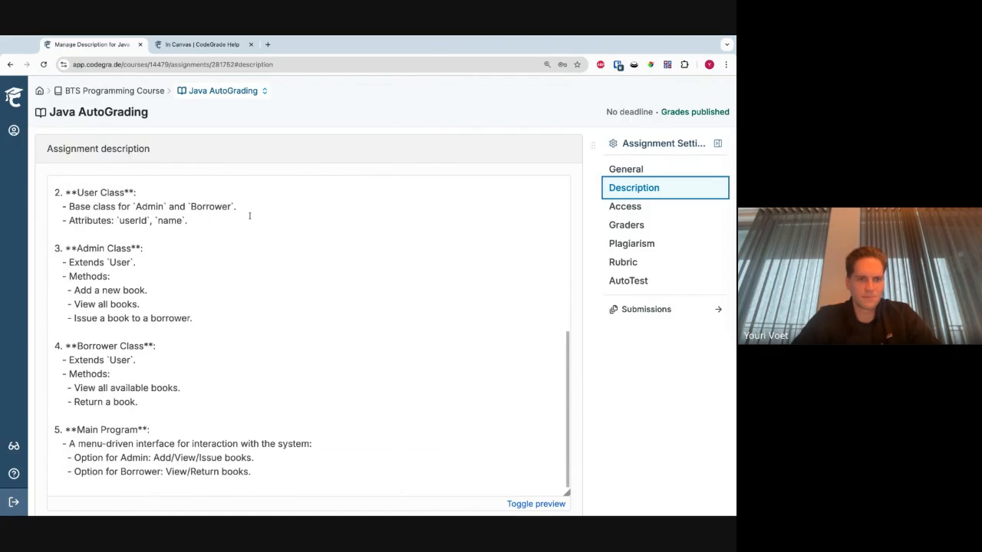
{"action": "left_click", "coordinate": [536, 417]}
{"action": "scroll", "coordinate": [309, 345], "scroll_direction": "down", "scroll_amount": 6}
{"action": "scroll", "coordinate": [309, 345], "scroll_direction": "down", "scroll_amount": 2}
{"action": "scroll", "coordinate": [310, 346], "scroll_direction": "up", "scroll_amount": 10}
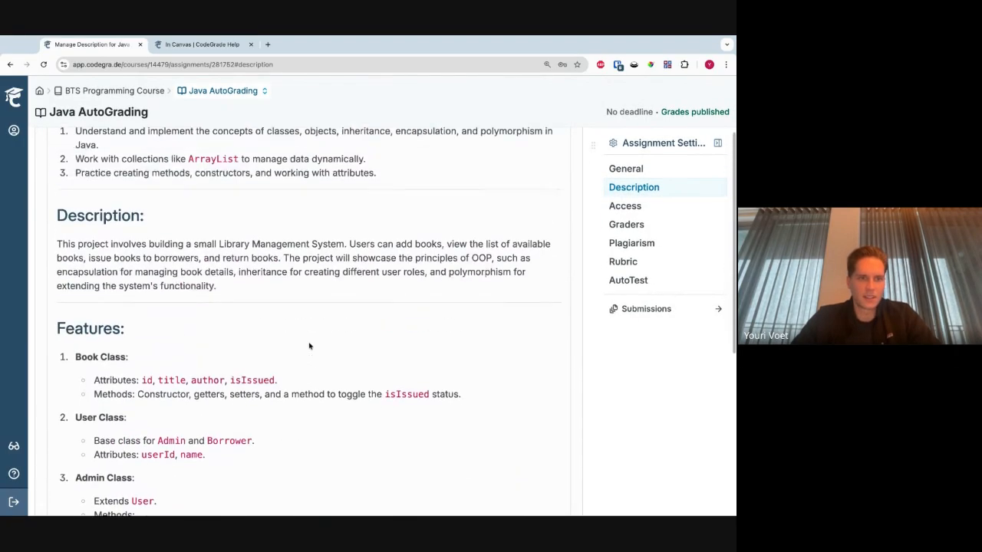
{"action": "scroll", "coordinate": [322, 300], "scroll_direction": "up", "scroll_amount": 1}
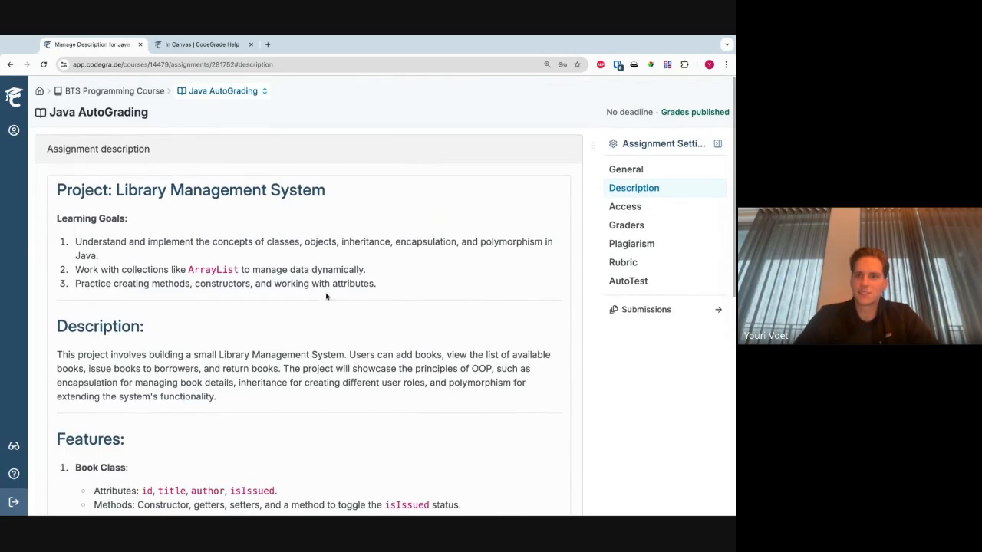
- Examine Java AutoGrading's AutoTest tests by expanding the Functionality and Code Quality Connect Rubric blocks
{"action": "left_click", "coordinate": [644, 281]}
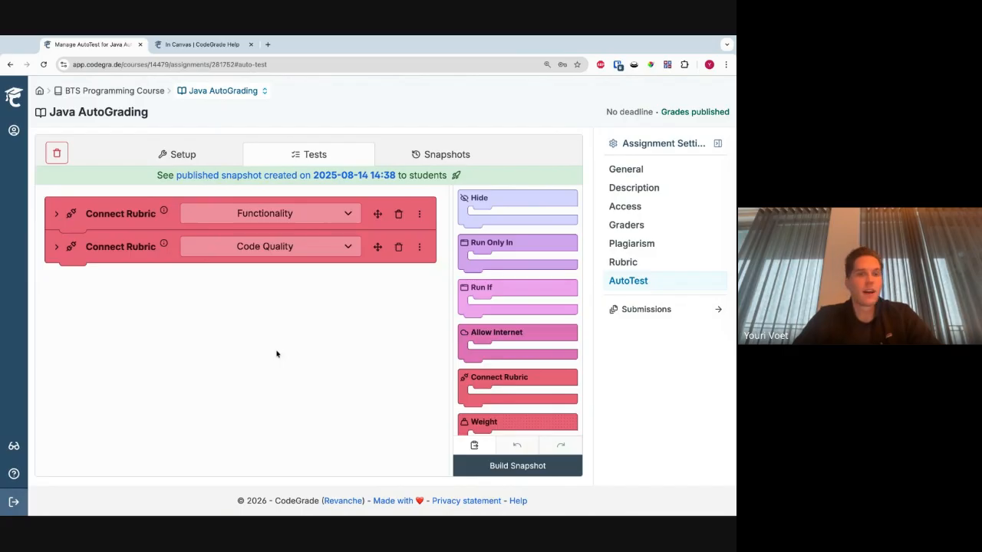
{"action": "scroll", "coordinate": [535, 309], "scroll_direction": "down", "scroll_amount": 10}
{"action": "scroll", "coordinate": [534, 308], "scroll_direction": "up", "scroll_amount": 7}
{"action": "scroll", "coordinate": [534, 308], "scroll_direction": "up", "scroll_amount": 3}
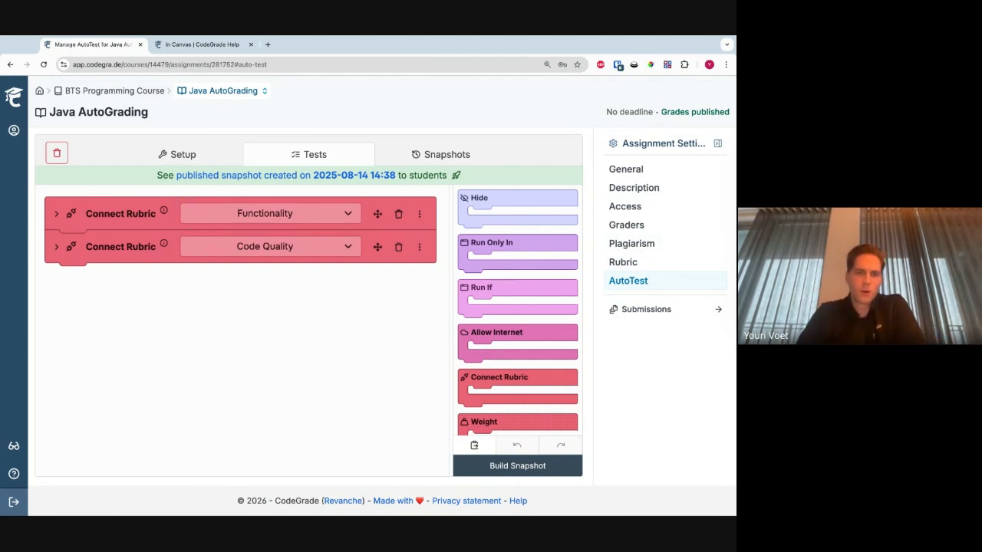
{"action": "left_click", "coordinate": [56, 214]}
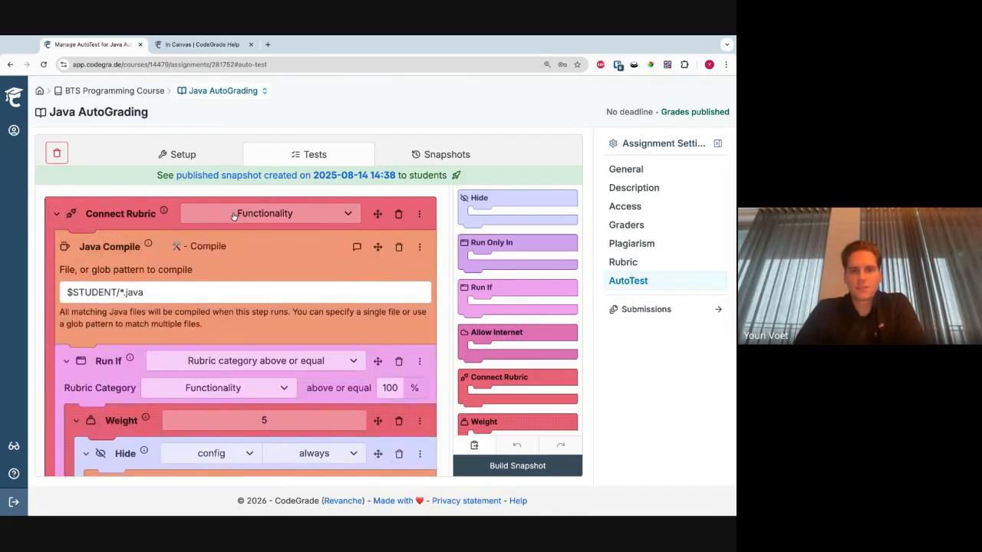
{"action": "scroll", "coordinate": [64, 248], "scroll_direction": "down", "scroll_amount": 15}
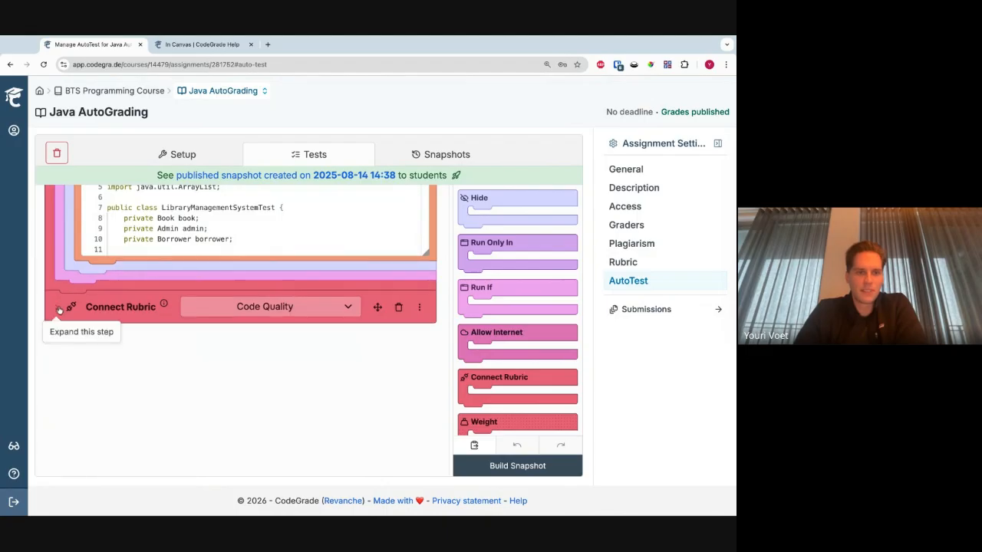
{"action": "left_click", "coordinate": [56, 307]}
{"action": "scroll", "coordinate": [214, 256], "scroll_direction": "up", "scroll_amount": 10}
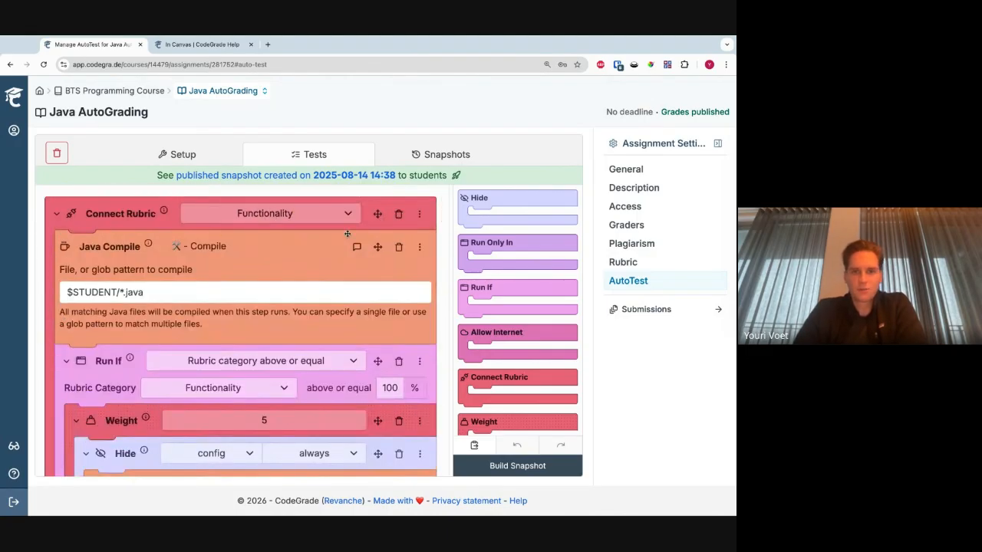
- Add a Connect Rubric block above the Functionality block and start creating a new discrete rubric category for it
{"action": "left_click_drag", "start_coordinate": [473, 379], "coordinate": [69, 215]}
{"action": "left_click", "coordinate": [259, 218]}
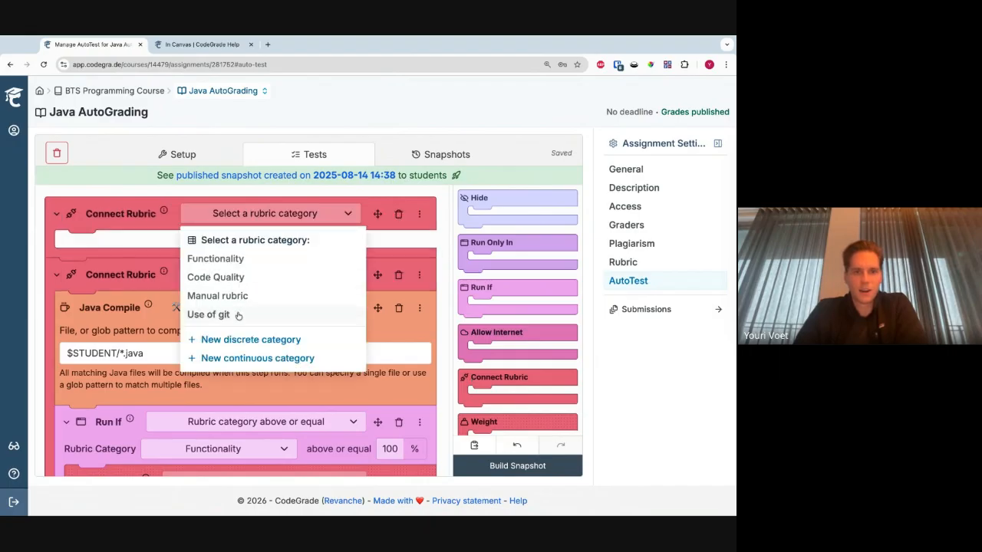
{"action": "left_click", "coordinate": [230, 340]}
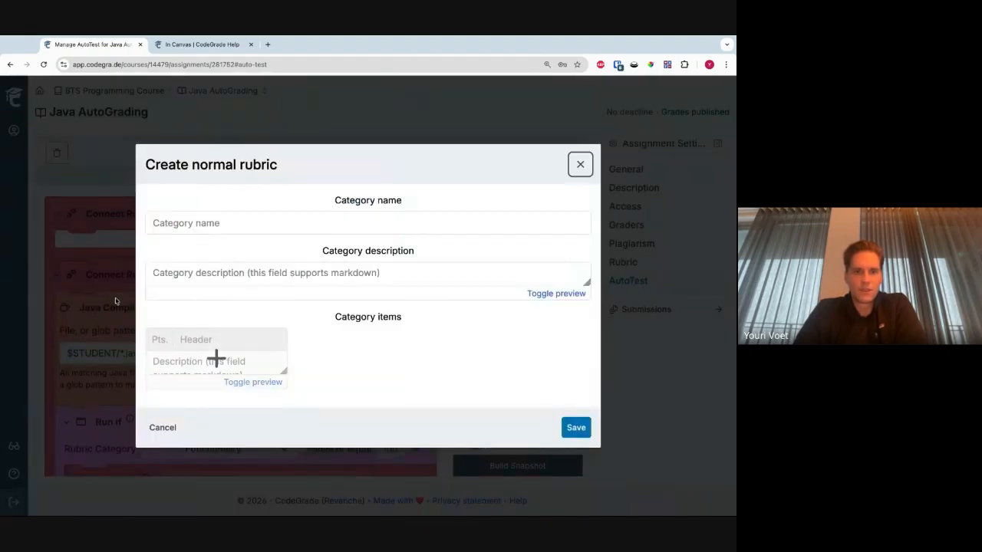
- Give the discrete category two items: Fail worth 0 points and Pass worth 10 points
{"action": "left_click", "coordinate": [247, 219]}
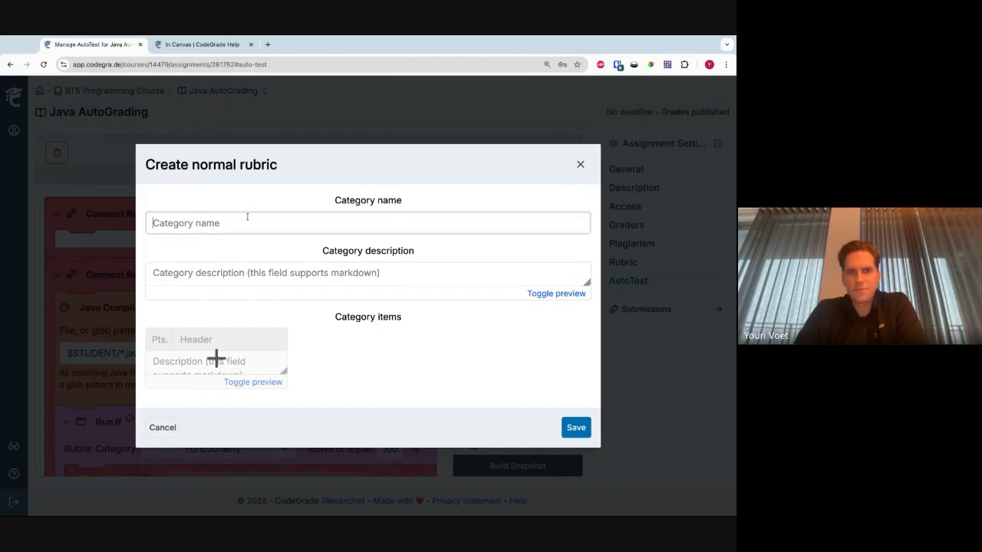
{"action": "left_click", "coordinate": [210, 274]}
{"action": "left_click", "coordinate": [206, 337]}
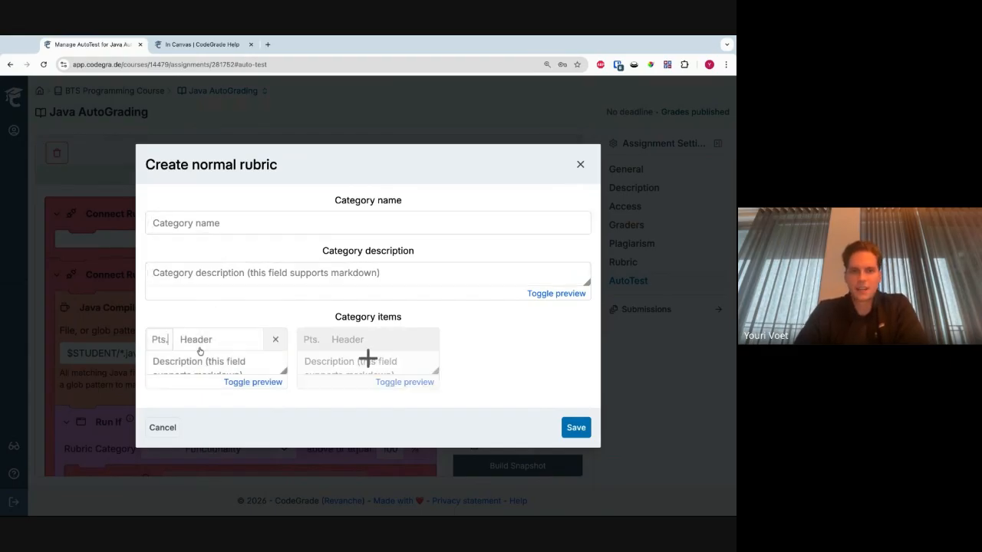
{"action": "type", "text": "Fail"}
{"action": "key", "text": "Tab"}
{"action": "left_click", "coordinate": [360, 345]}
{"action": "type", "text": "10"}
{"action": "key", "text": "Tab"}
{"action": "type", "text": "Pass"}
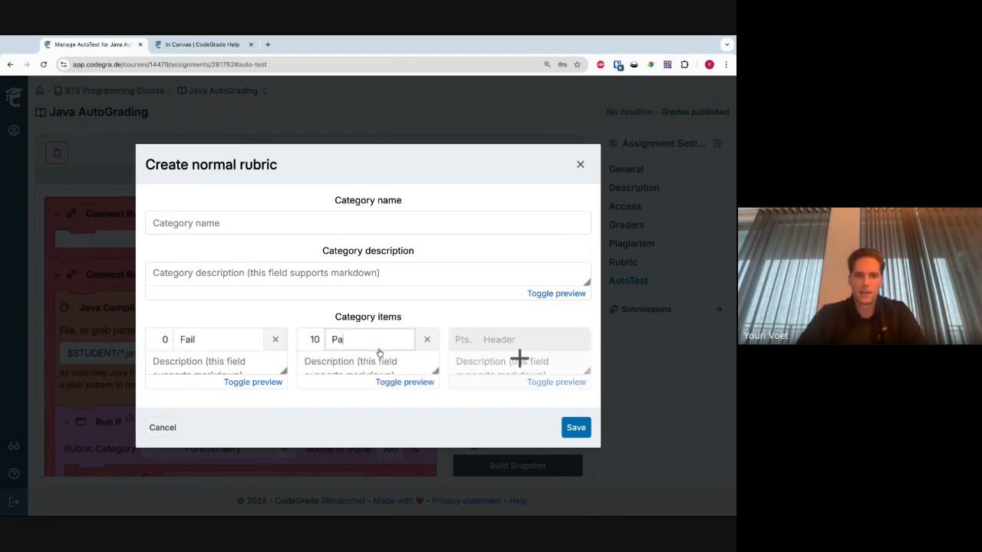
- Name the rubric category "New category" and save it
{"action": "left_click", "coordinate": [243, 219]}
{"action": "type", "text": "New category"}
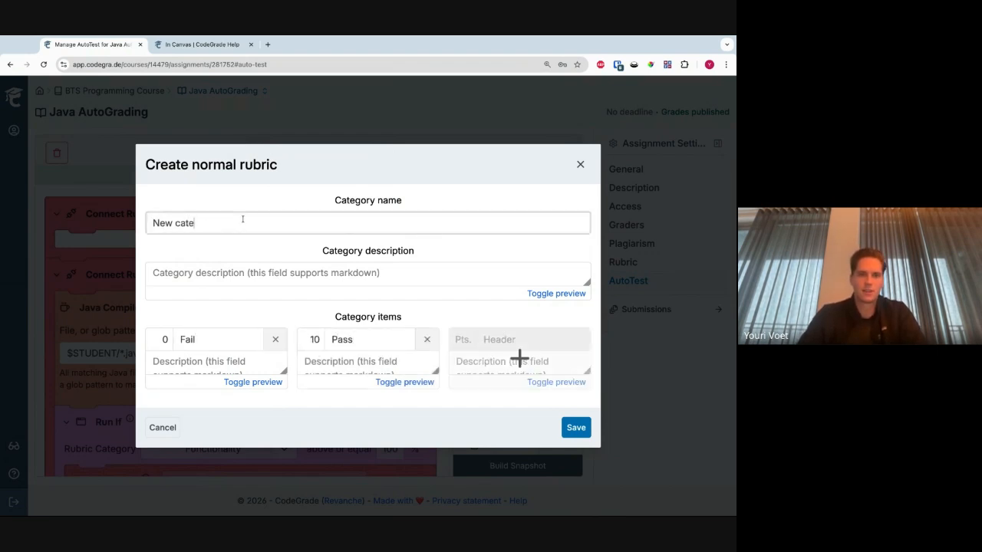
{"action": "left_click", "coordinate": [576, 427]}
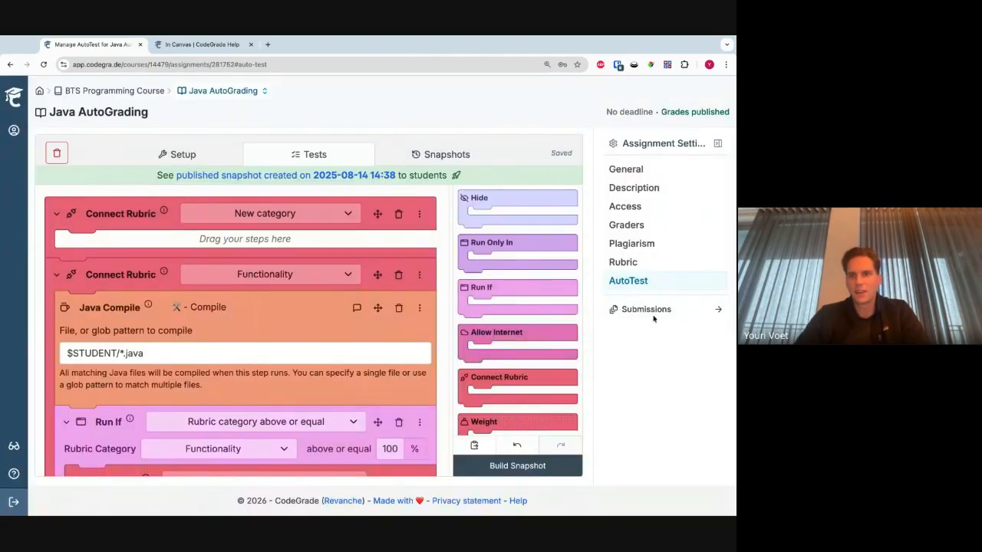
- Check the New category entry in Java AutoGrading's rubric
{"action": "left_click", "coordinate": [623, 263]}
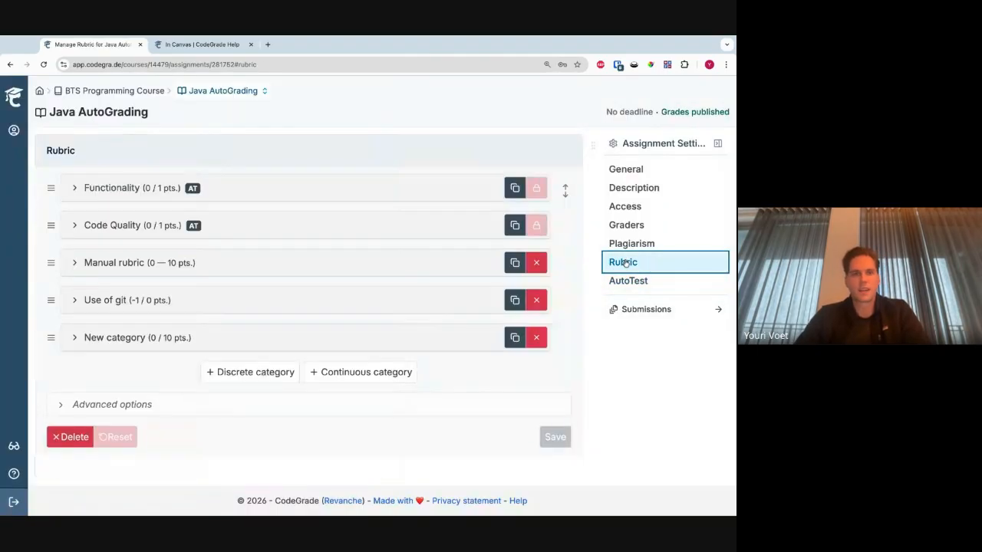
{"action": "triple_click", "coordinate": [137, 375]}
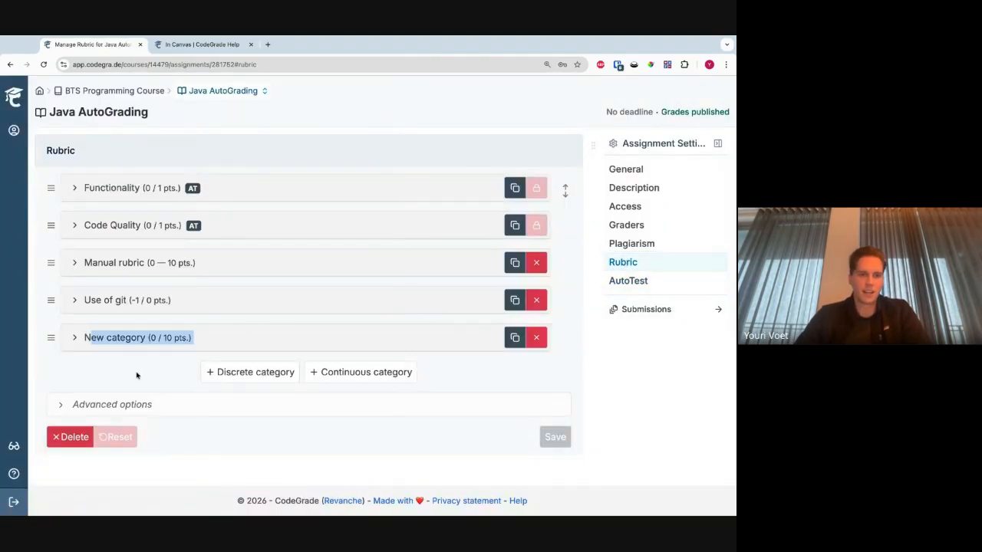
{"action": "left_click", "coordinate": [131, 373]}
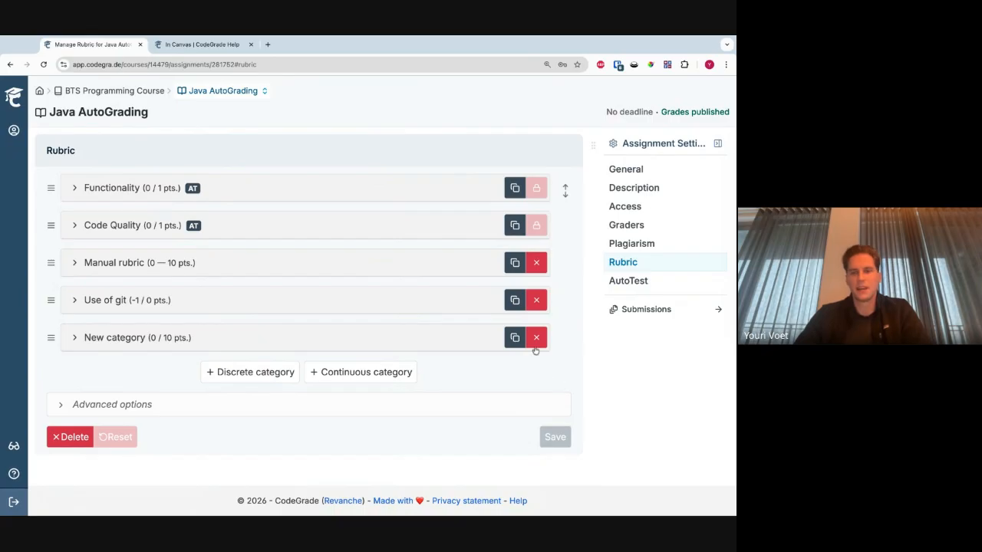
- Return to the AutoTest tests and examine the New category block, the nested Functionality tests and the available block types
{"action": "left_click", "coordinate": [629, 281]}
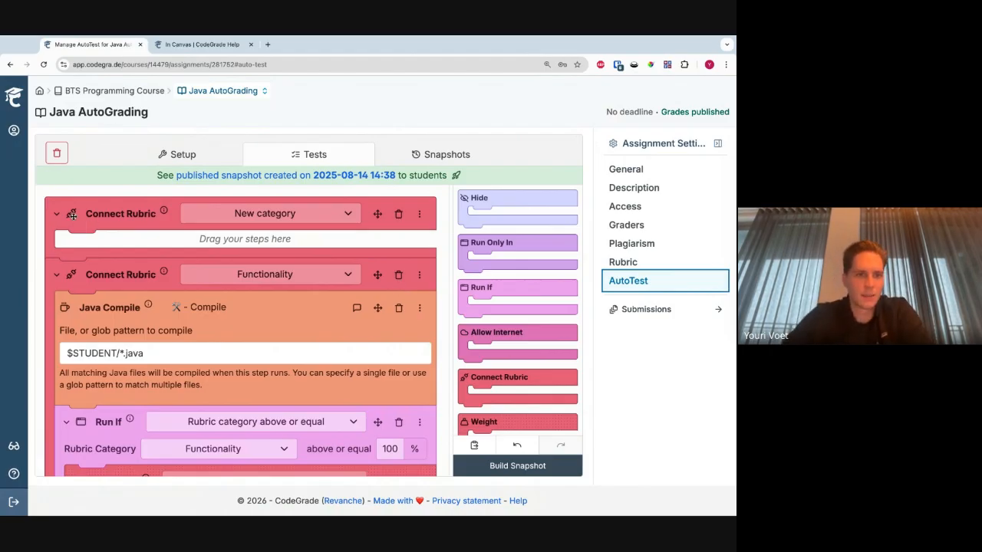
{"action": "left_click_drag", "start_coordinate": [49, 193], "coordinate": [133, 274]}
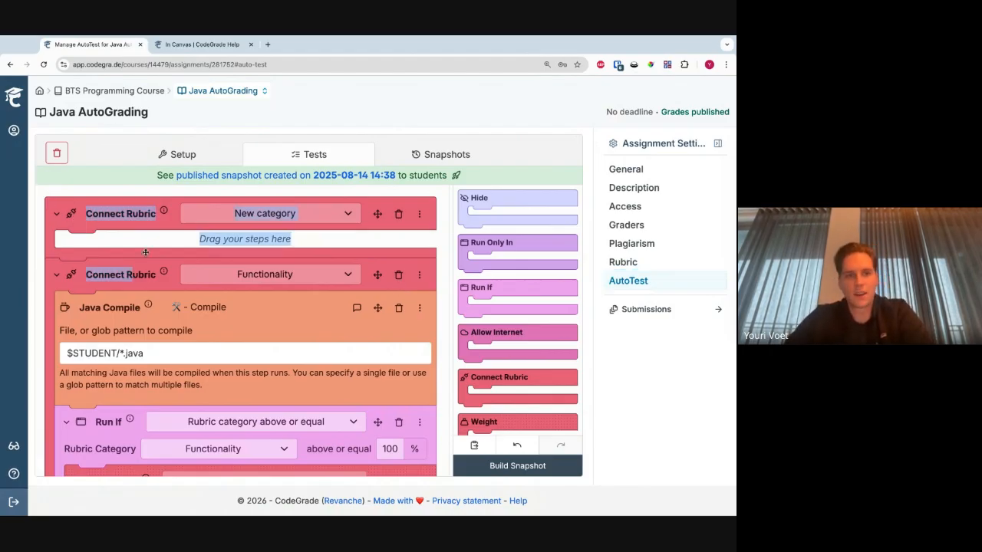
{"action": "left_click", "coordinate": [158, 241]}
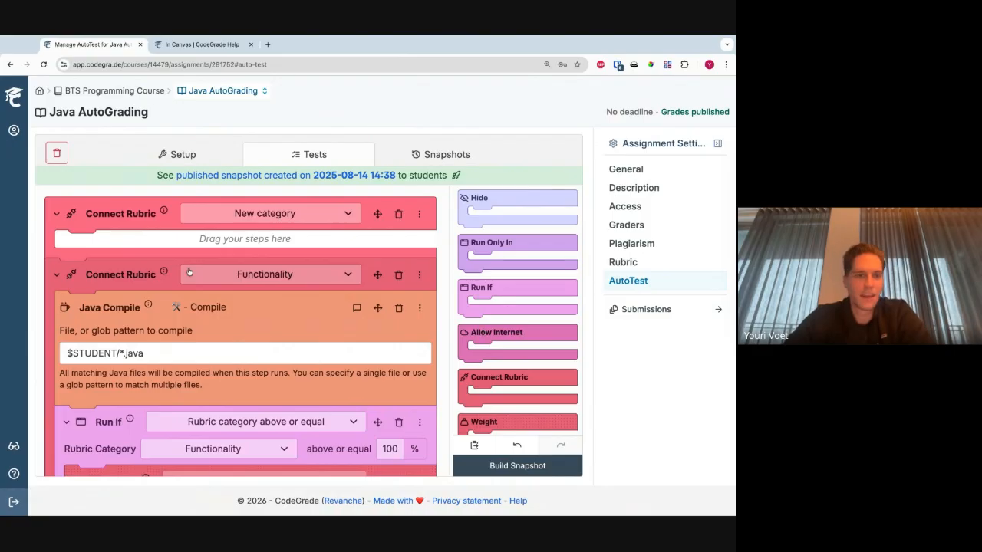
{"action": "scroll", "coordinate": [189, 271], "scroll_direction": "down", "scroll_amount": 5}
{"action": "scroll", "coordinate": [189, 272], "scroll_direction": "down", "scroll_amount": 1}
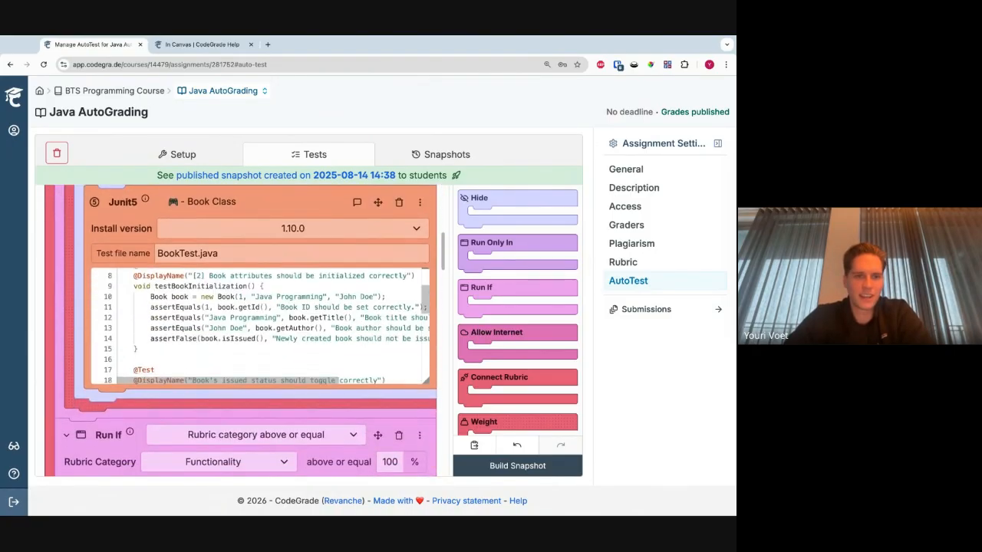
{"action": "scroll", "coordinate": [167, 314], "scroll_direction": "up", "scroll_amount": 6}
{"action": "scroll", "coordinate": [166, 315], "scroll_direction": "up", "scroll_amount": 1}
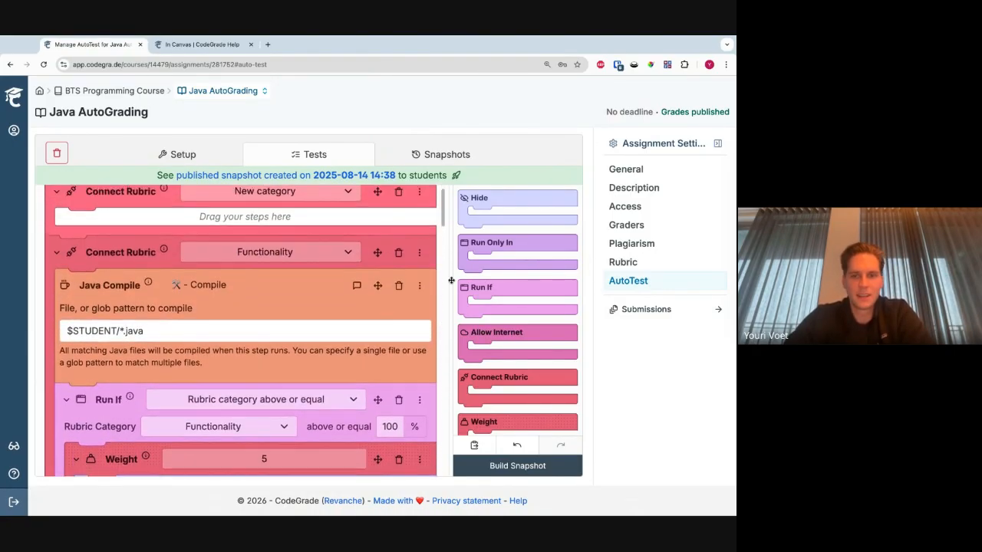
{"action": "scroll", "coordinate": [512, 296], "scroll_direction": "down", "scroll_amount": 8}
{"action": "scroll", "coordinate": [511, 296], "scroll_direction": "down", "scroll_amount": 10}
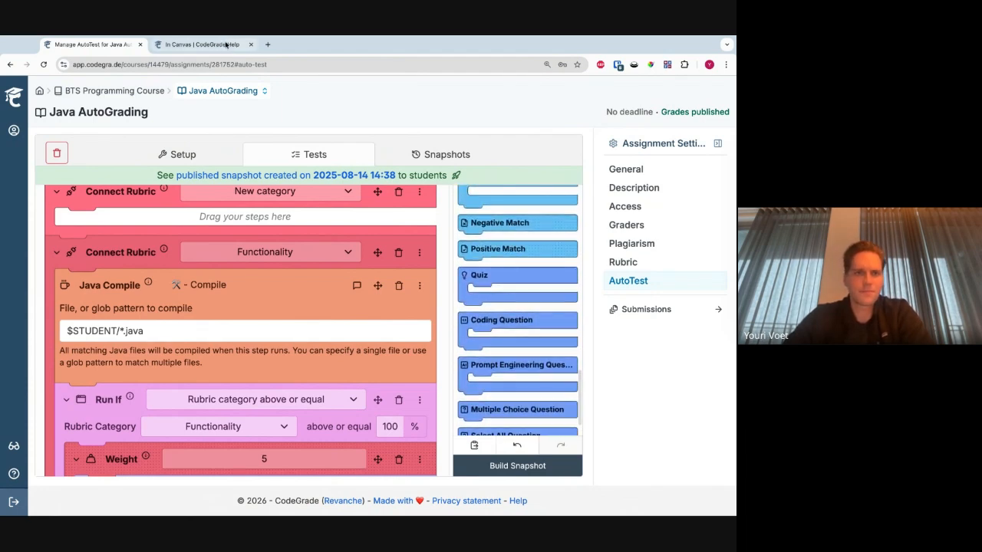
- Switch to CodeGrade Help and skim the "Create your first Java assignment" guide through its setup and IO test sections
{"action": "left_click", "coordinate": [201, 44]}
{"action": "scroll", "coordinate": [93, 349], "scroll_direction": "down", "scroll_amount": 5}
{"action": "scroll", "coordinate": [94, 349], "scroll_direction": "down", "scroll_amount": 2}
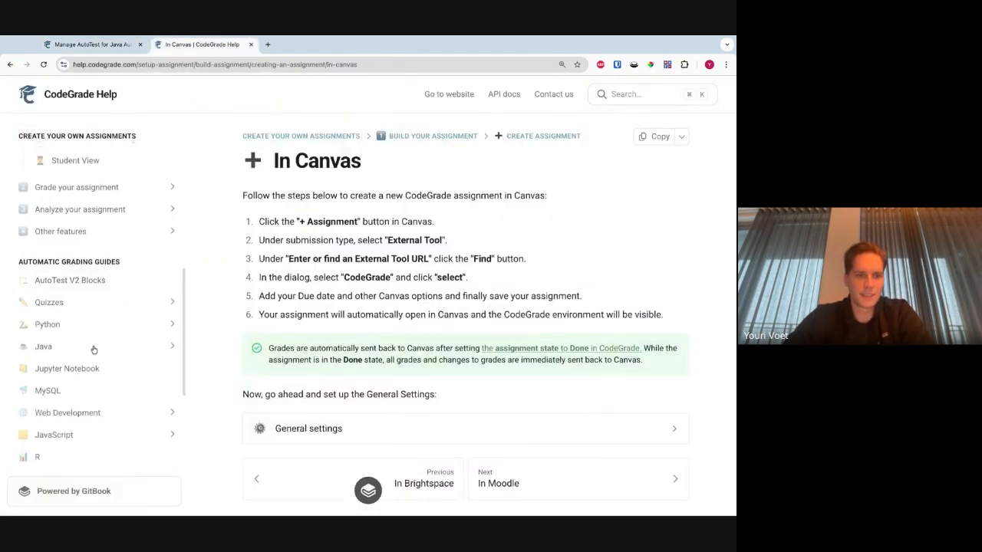
{"action": "left_click", "coordinate": [75, 340]}
{"action": "left_click", "coordinate": [103, 366]}
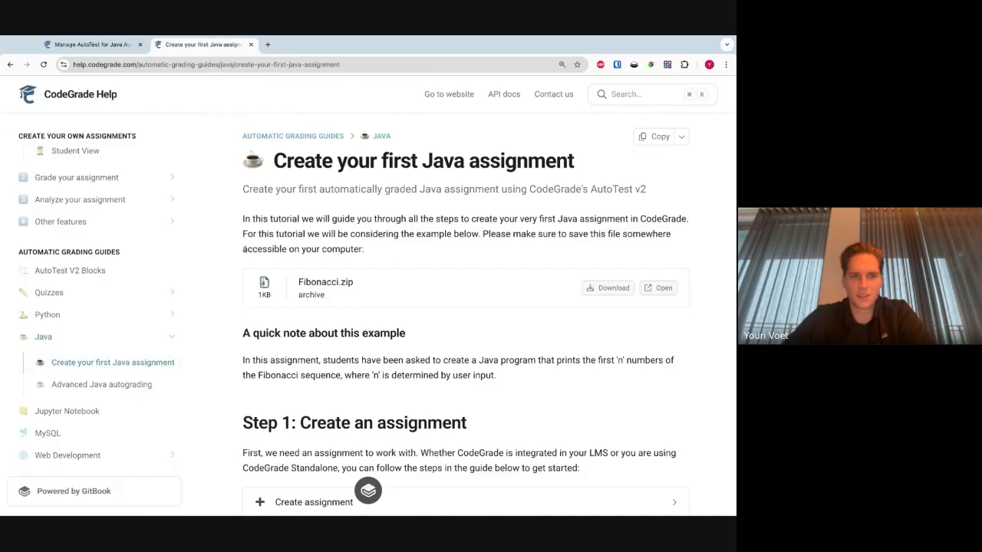
{"action": "scroll", "coordinate": [244, 250], "scroll_direction": "down", "scroll_amount": 20}
{"action": "scroll", "coordinate": [244, 251], "scroll_direction": "down", "scroll_amount": 15}
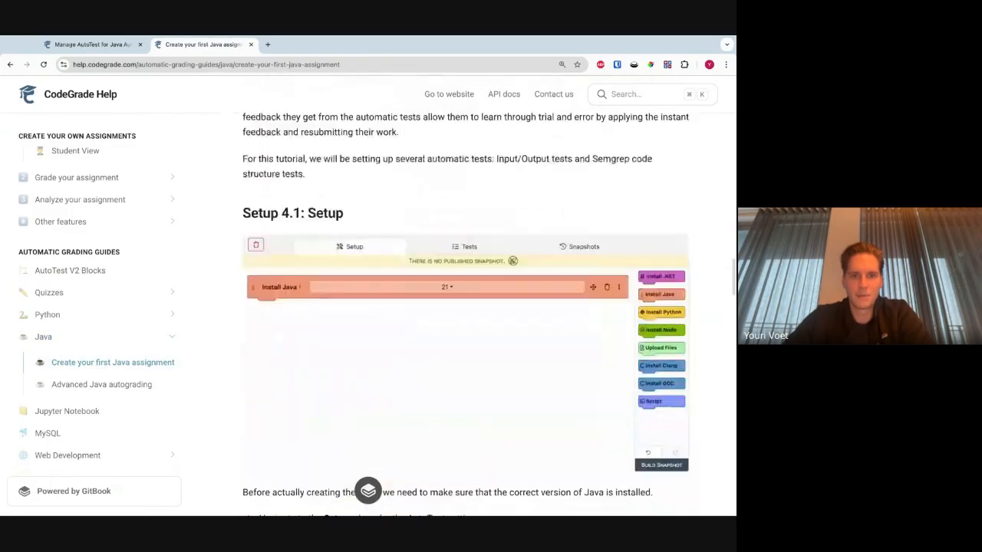
{"action": "scroll", "coordinate": [467, 314], "scroll_direction": "down", "scroll_amount": 12}
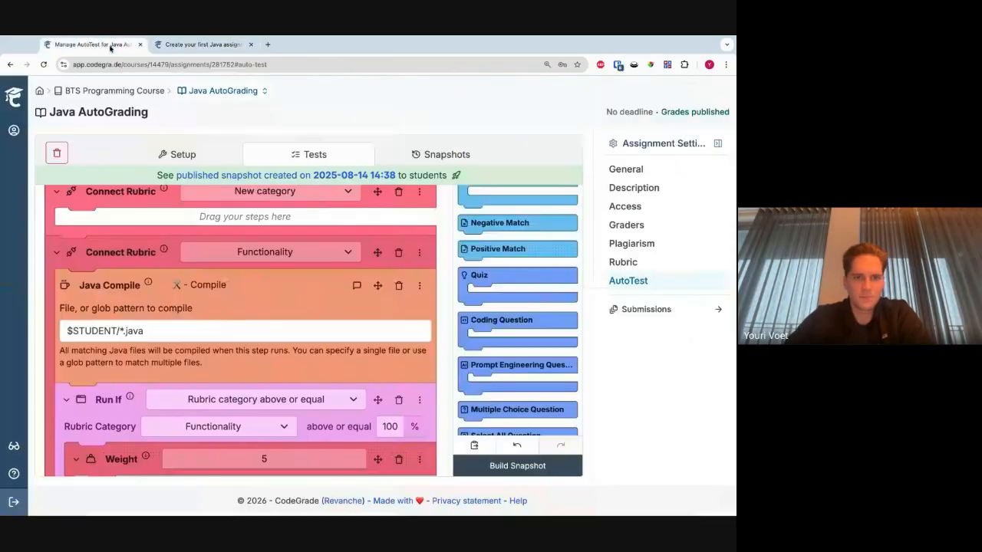
- Return to Java AutoGrading's AutoTest and examine the Java Compile, Run If, Weight and Hide blocks under Functionality
{"action": "left_click", "coordinate": [92, 44]}
{"action": "scroll", "coordinate": [99, 286], "scroll_direction": "down", "scroll_amount": 1}
{"action": "scroll", "coordinate": [99, 286], "scroll_direction": "down", "scroll_amount": 1}
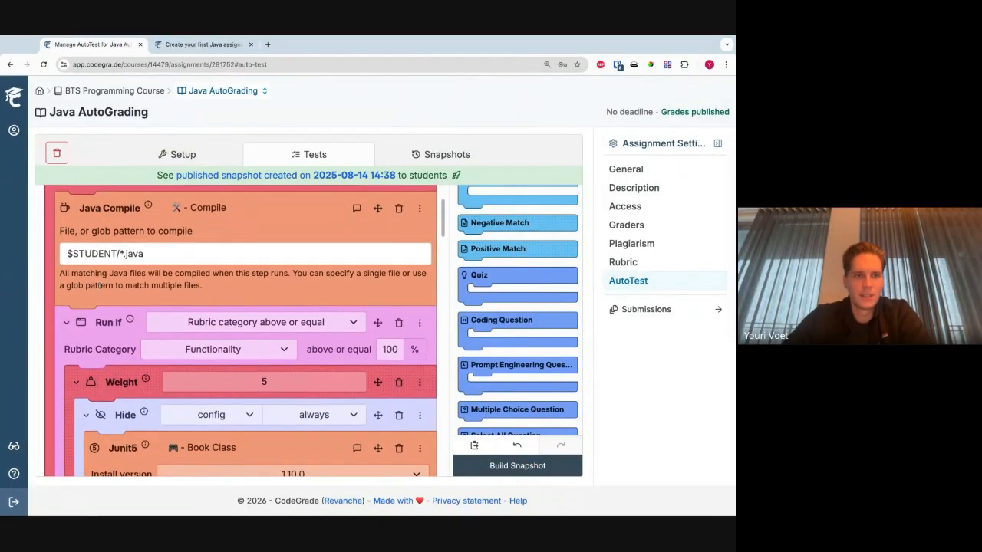
{"action": "scroll", "coordinate": [145, 282], "scroll_direction": "up", "scroll_amount": 2}
{"action": "scroll", "coordinate": [148, 353], "scroll_direction": "down", "scroll_amount": 1}
{"action": "scroll", "coordinate": [115, 338], "scroll_direction": "down", "scroll_amount": 3}
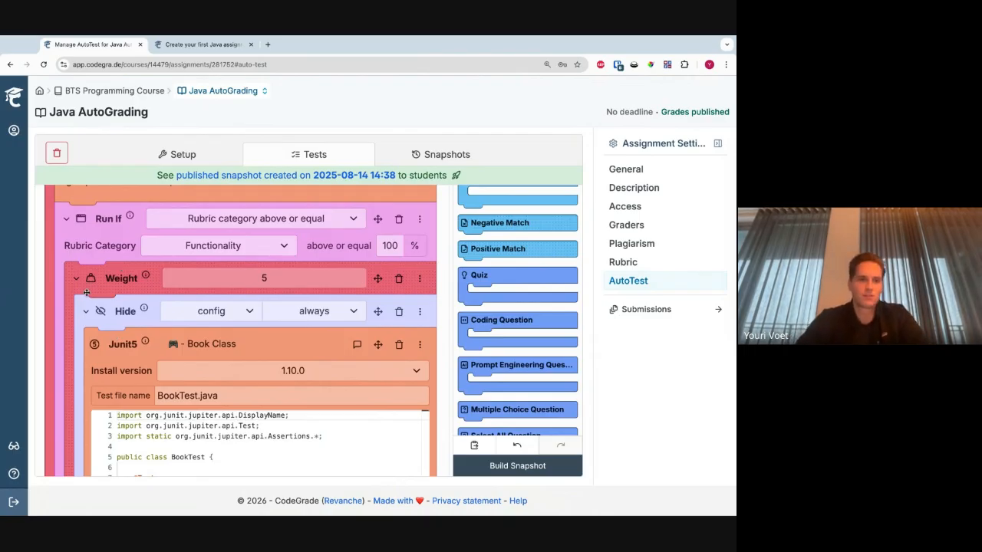
{"action": "scroll", "coordinate": [82, 300], "scroll_direction": "up", "scroll_amount": 2}
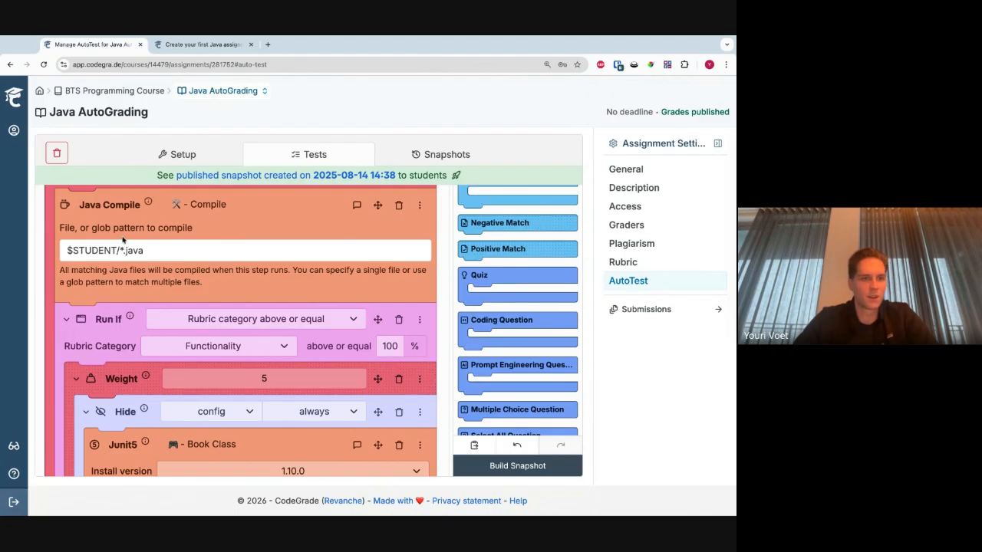
{"action": "scroll", "coordinate": [120, 240], "scroll_direction": "down", "scroll_amount": 5}
{"action": "scroll", "coordinate": [123, 239], "scroll_direction": "up", "scroll_amount": 5}
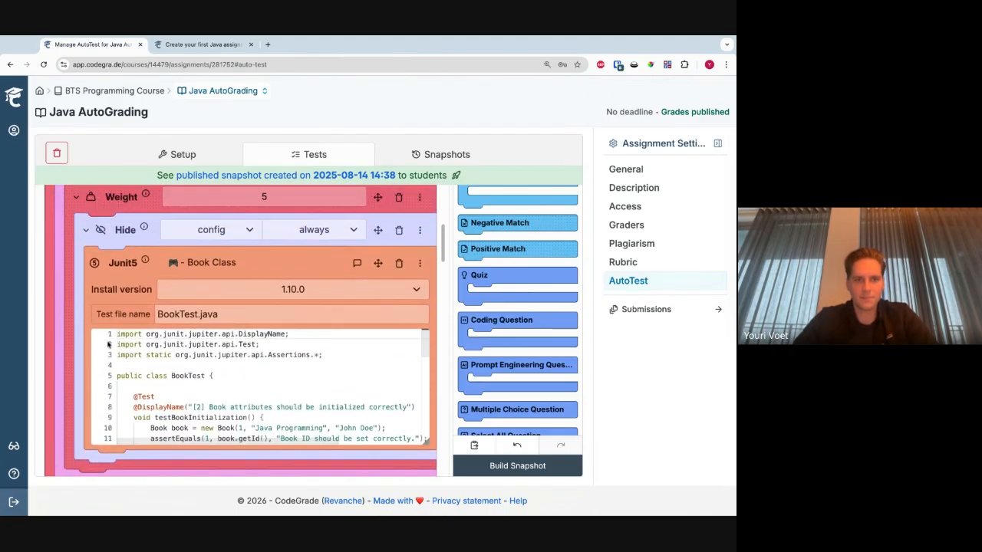
- Read through the BookTest.java unit tests in the Book Class JUnit5 block
{"action": "left_click_drag", "start_coordinate": [117, 336], "coordinate": [150, 416]}
{"action": "scroll", "coordinate": [193, 408], "scroll_direction": "down", "scroll_amount": 2}
{"action": "scroll", "coordinate": [193, 408], "scroll_direction": "down", "scroll_amount": 3}
{"action": "scroll", "coordinate": [213, 377], "scroll_direction": "up", "scroll_amount": 6}
{"action": "left_click", "coordinate": [150, 439]}
{"action": "scroll", "coordinate": [207, 418], "scroll_direction": "down", "scroll_amount": 2}
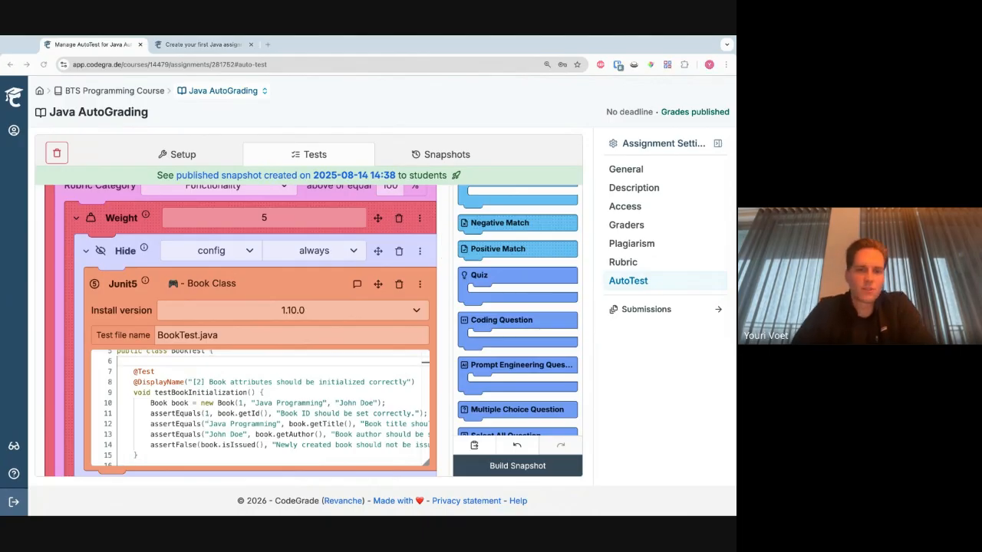
{"action": "left_click", "coordinate": [221, 383]}
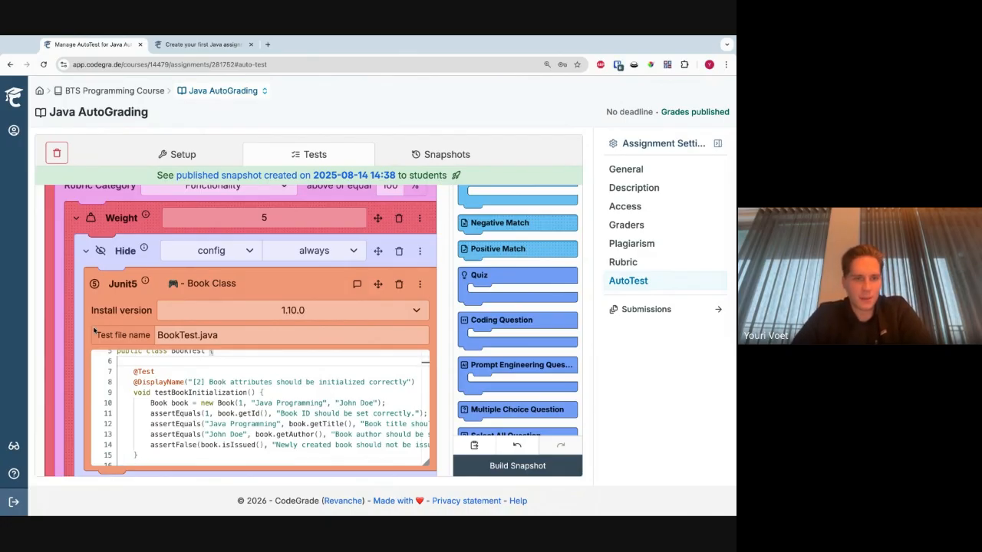
{"action": "scroll", "coordinate": [111, 355], "scroll_direction": "up", "scroll_amount": 2}
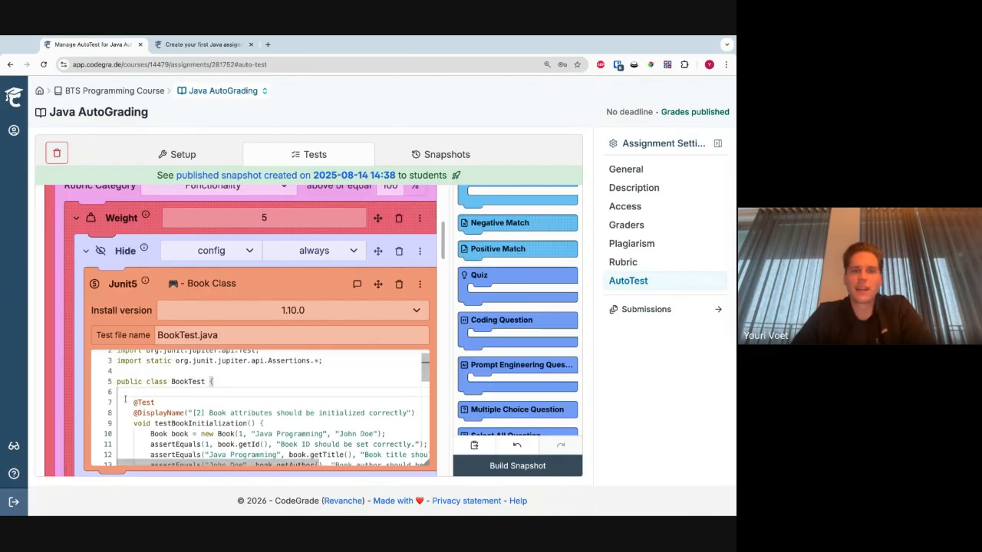
{"action": "scroll", "coordinate": [139, 383], "scroll_direction": "down", "scroll_amount": 4}
{"action": "scroll", "coordinate": [139, 383], "scroll_direction": "down", "scroll_amount": 3}
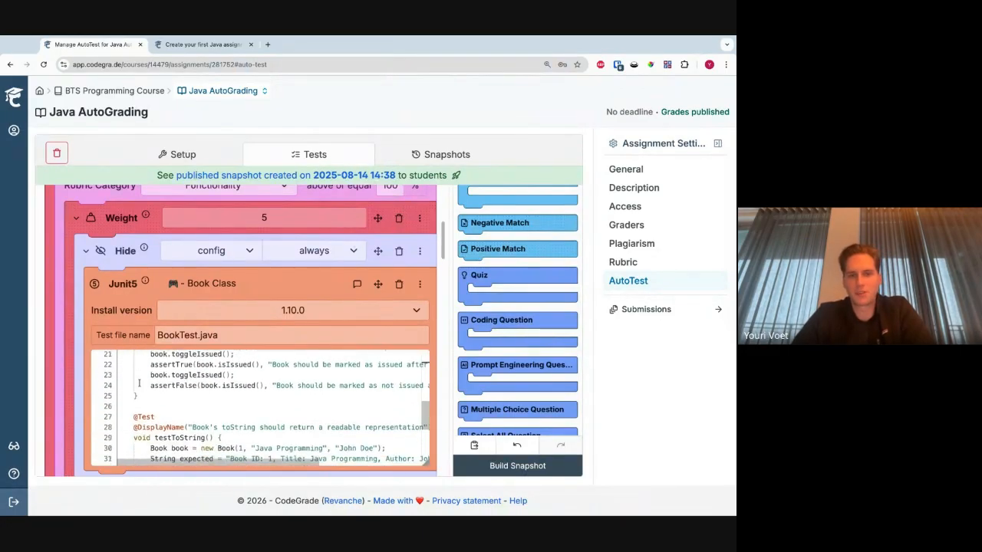
- Examine the remaining JUnit5 class tests and the Checkstyle block under Code Quality
{"action": "scroll", "coordinate": [91, 314], "scroll_direction": "down", "scroll_amount": 5}
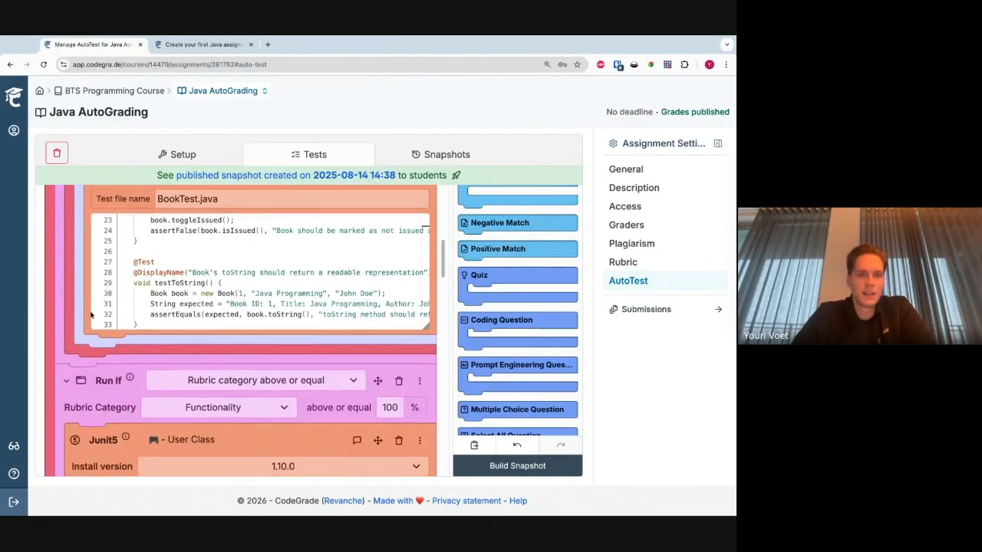
{"action": "scroll", "coordinate": [108, 323], "scroll_direction": "down", "scroll_amount": 6}
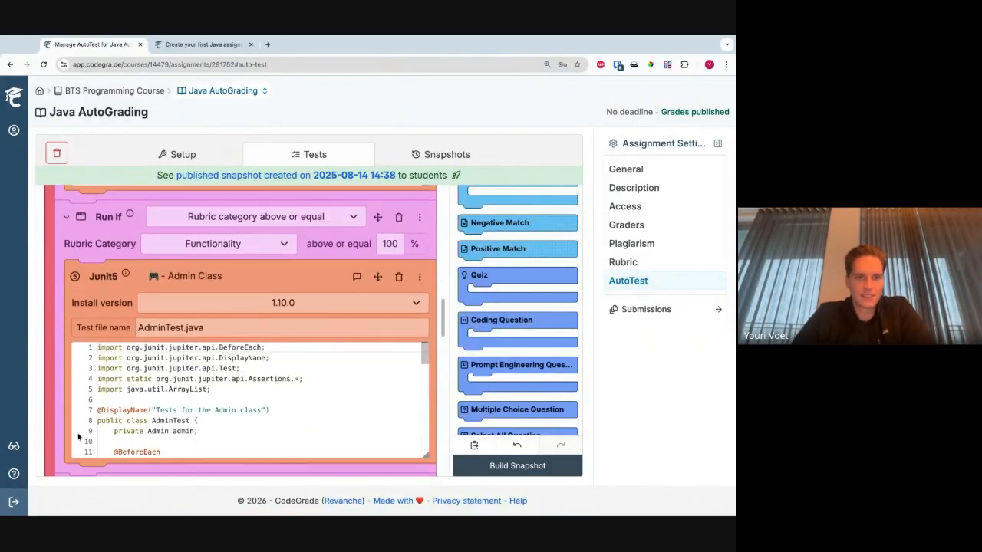
{"action": "scroll", "coordinate": [77, 434], "scroll_direction": "down", "scroll_amount": 5}
{"action": "scroll", "coordinate": [58, 428], "scroll_direction": "down", "scroll_amount": 8}
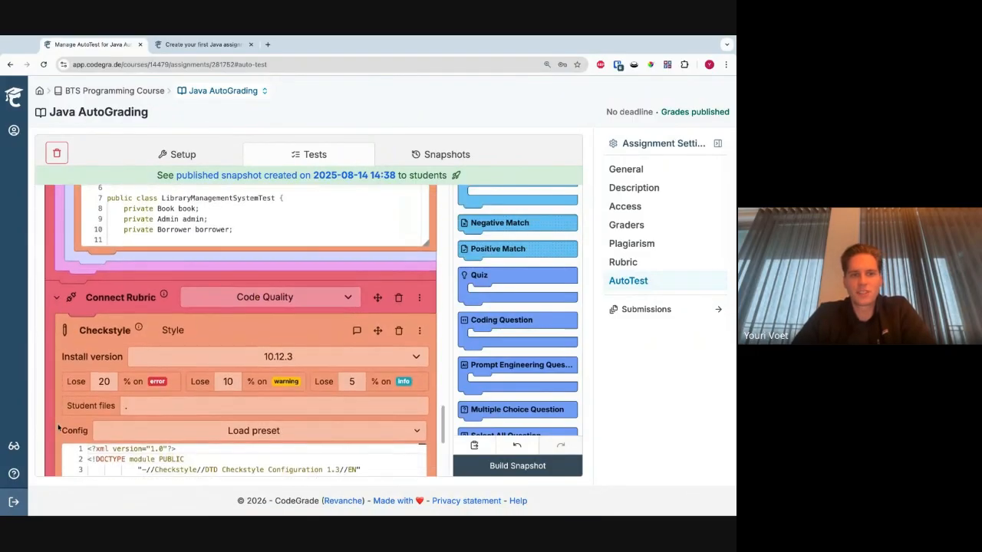
- Delete the empty Connect Rubric block linked to New category
{"action": "scroll", "coordinate": [59, 429], "scroll_direction": "up", "scroll_amount": 17}
{"action": "scroll", "coordinate": [241, 331], "scroll_direction": "up", "scroll_amount": 4}
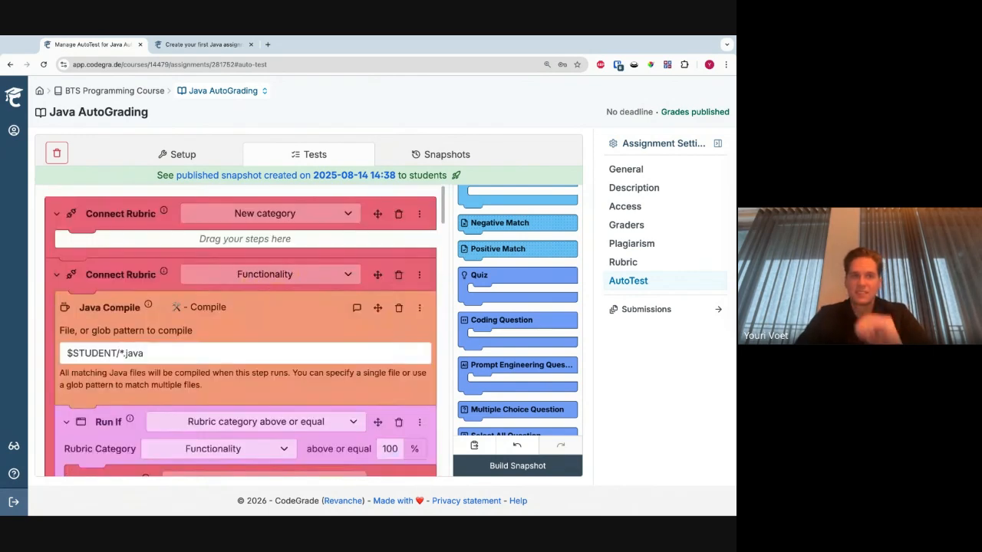
{"action": "left_click", "coordinate": [402, 219]}
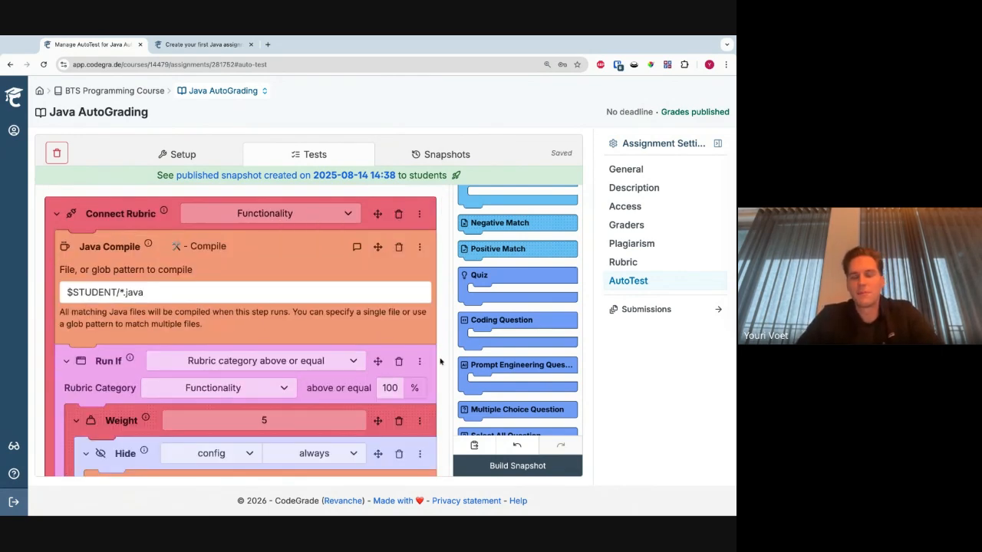
- Build a new AutoTest snapshot and follow the test submission's run
{"action": "left_click", "coordinate": [498, 466]}
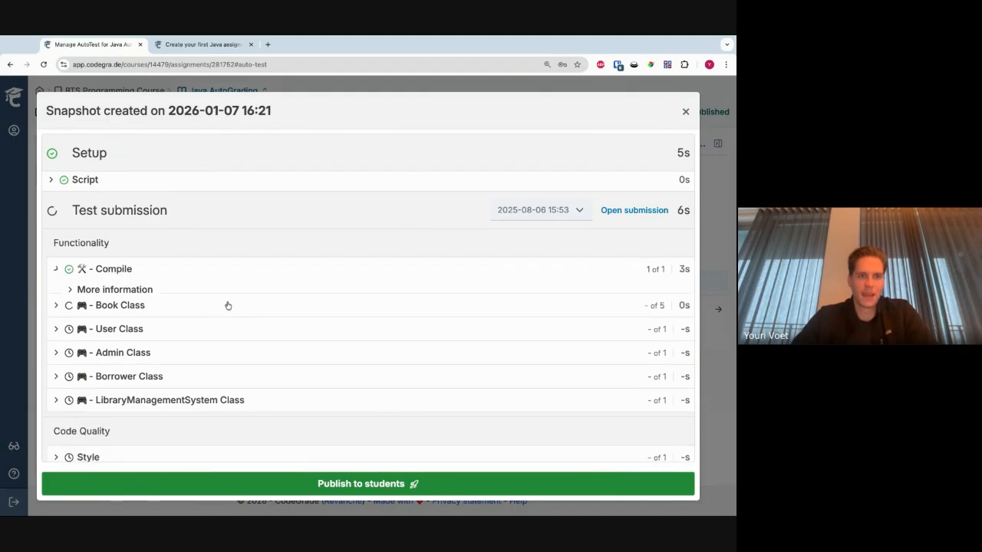
{"action": "triple_click", "coordinate": [176, 215]}
{"action": "left_click", "coordinate": [197, 230]}
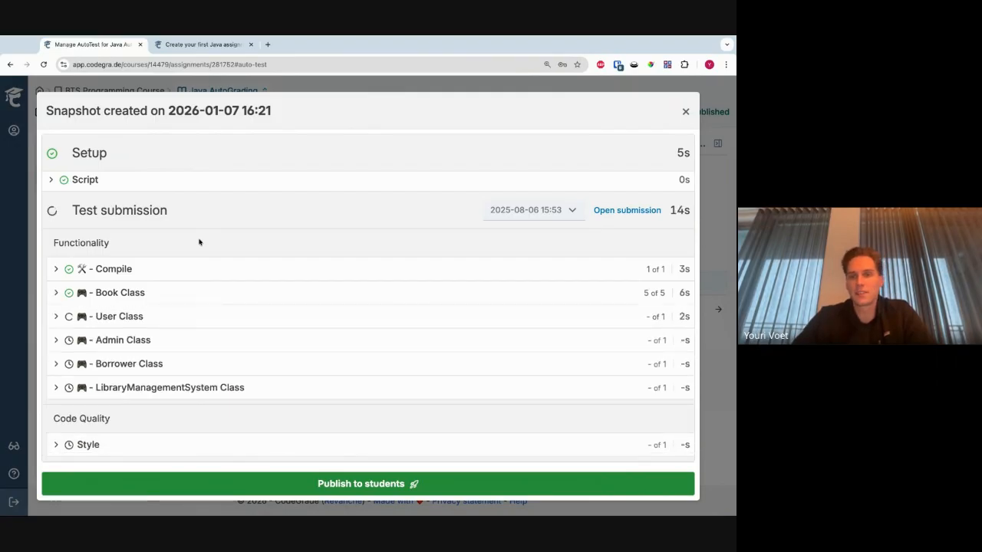
- Open the test submission from the snapshot, look over its Admin.java code, and return to the Java AutoGrading assignment
{"action": "left_click", "coordinate": [636, 211]}
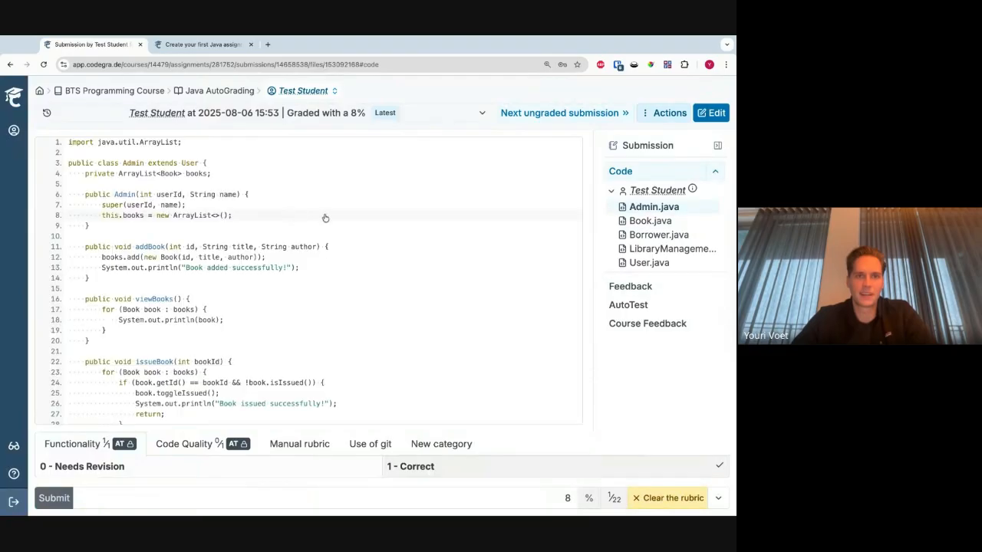
{"action": "scroll", "coordinate": [198, 301], "scroll_direction": "down", "scroll_amount": 2}
{"action": "scroll", "coordinate": [198, 302], "scroll_direction": "up", "scroll_amount": 2}
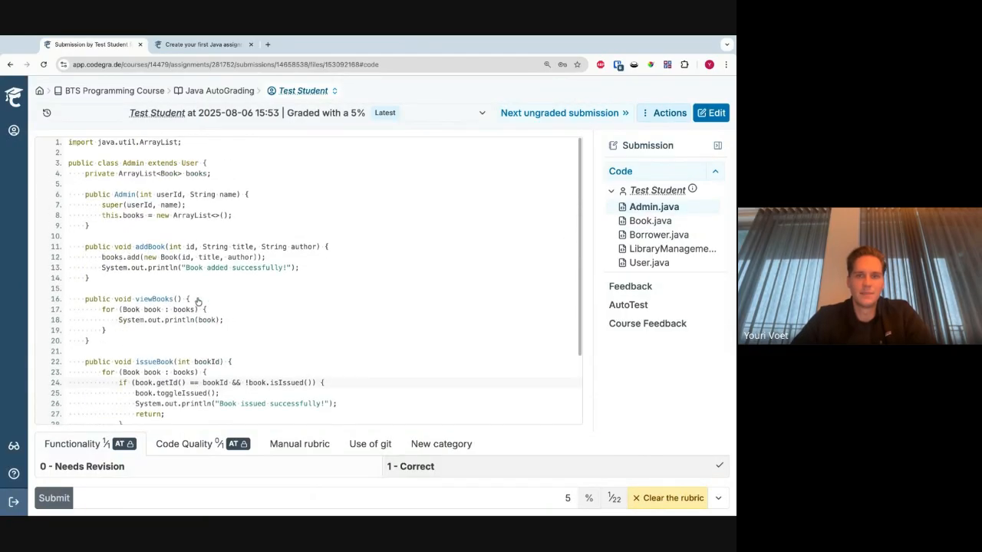
{"action": "scroll", "coordinate": [404, 263], "scroll_direction": "down", "scroll_amount": 1}
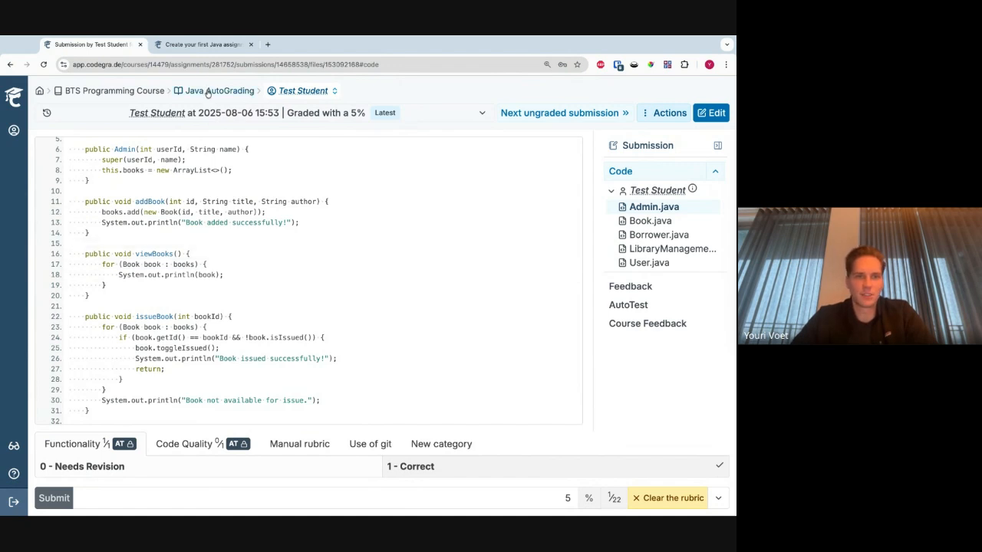
{"action": "left_click", "coordinate": [207, 91]}
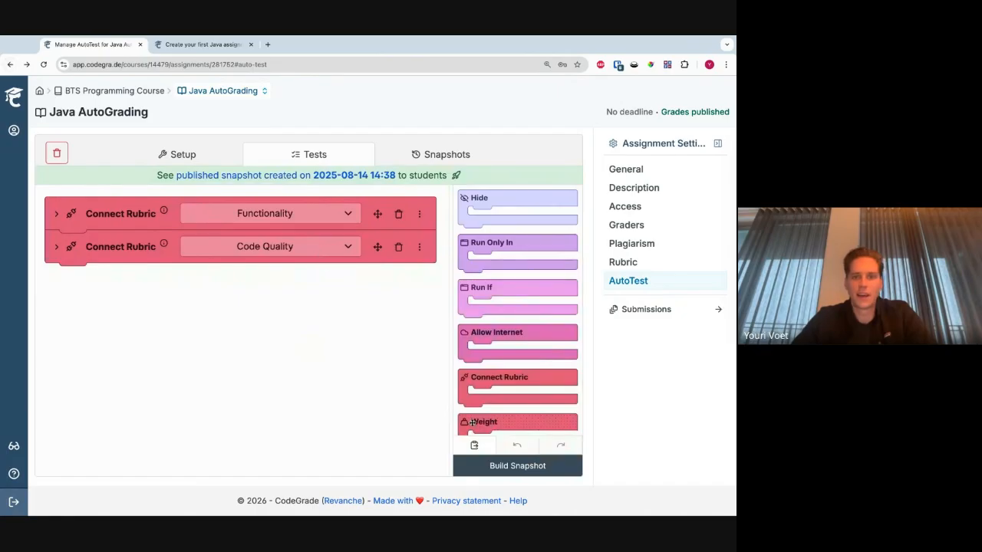
- Review the new snapshot's Code Quality style result and publish the snapshot to students
{"action": "left_click", "coordinate": [517, 466]}
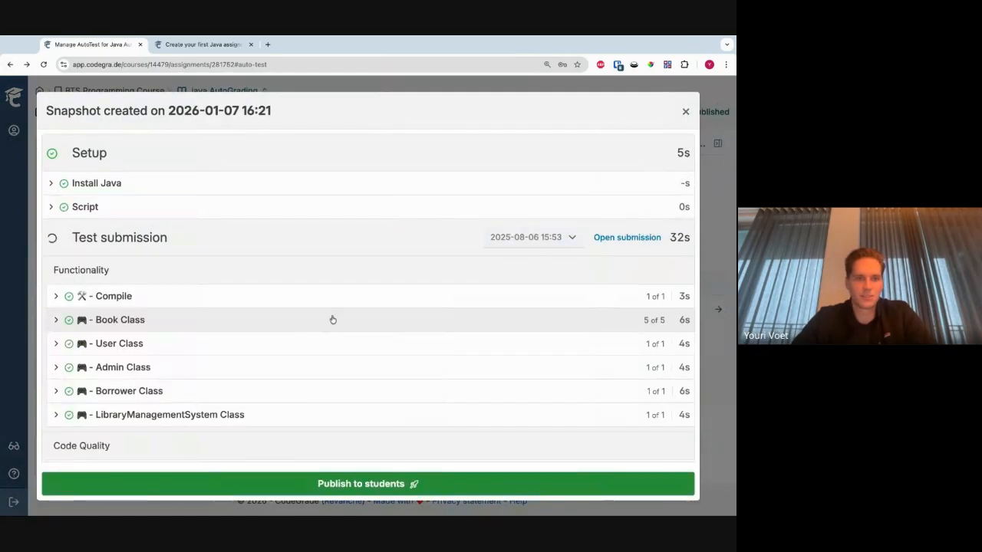
{"action": "scroll", "coordinate": [333, 320], "scroll_direction": "down", "scroll_amount": 1}
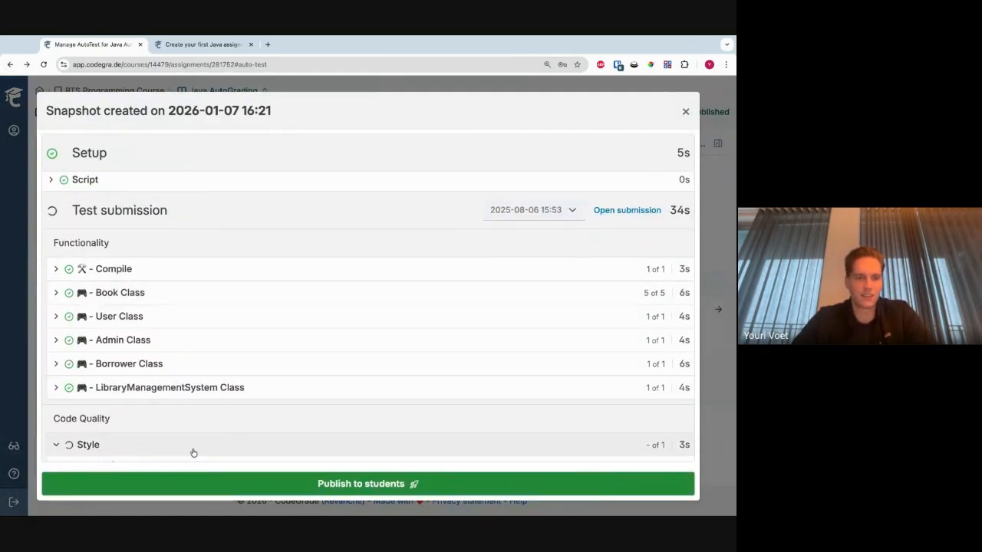
{"action": "scroll", "coordinate": [235, 407], "scroll_direction": "down", "scroll_amount": 2}
{"action": "left_click_drag", "start_coordinate": [361, 432], "coordinate": [99, 421]}
{"action": "left_click", "coordinate": [143, 431]}
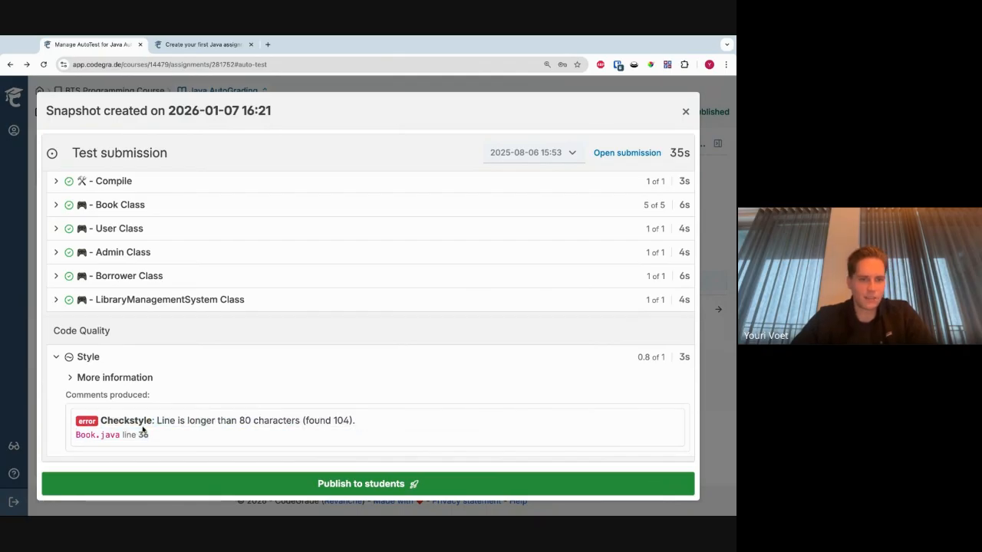
{"action": "left_click", "coordinate": [347, 485]}
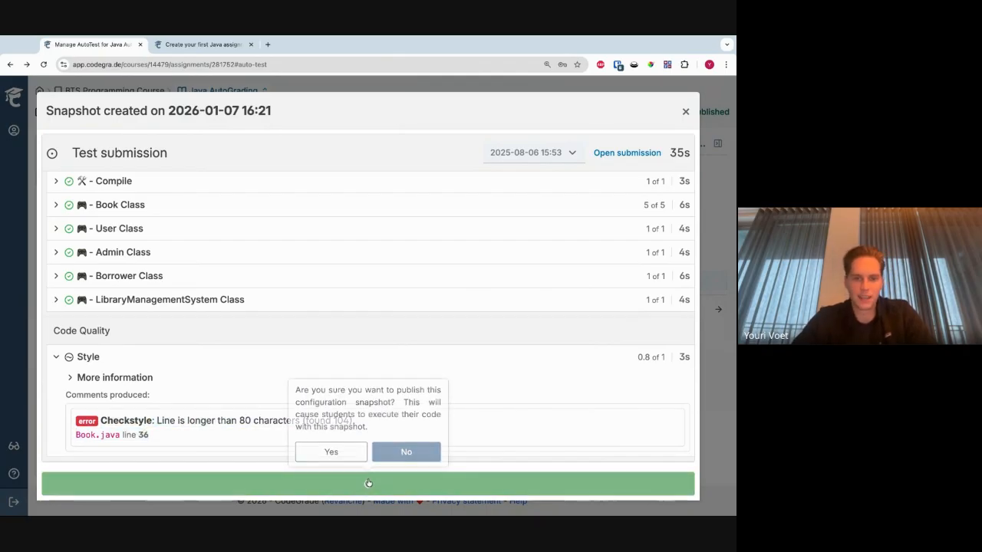
{"action": "left_click", "coordinate": [339, 454]}
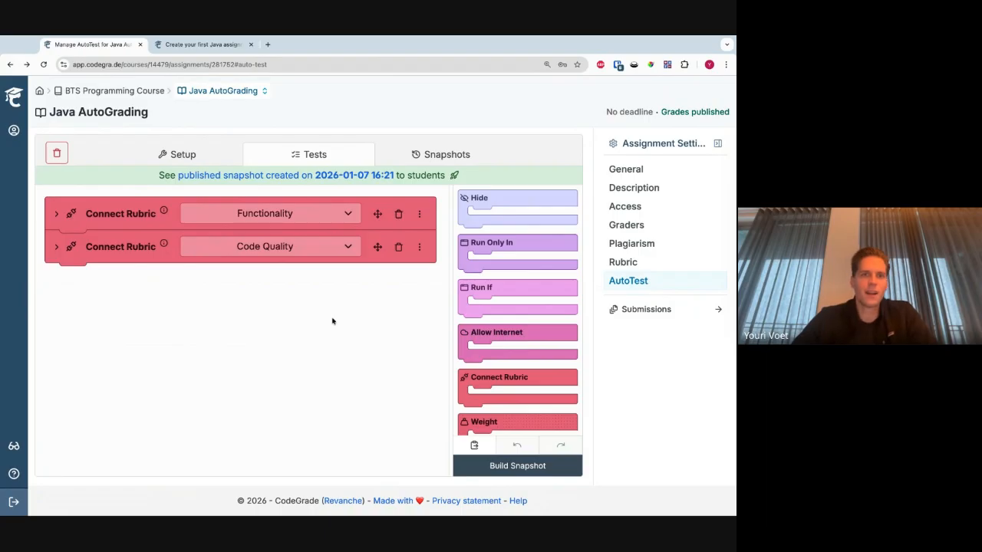
- Review the AutoTest Setup blocks and the rubric-connected Tests blocks
{"action": "left_click", "coordinate": [201, 159]}
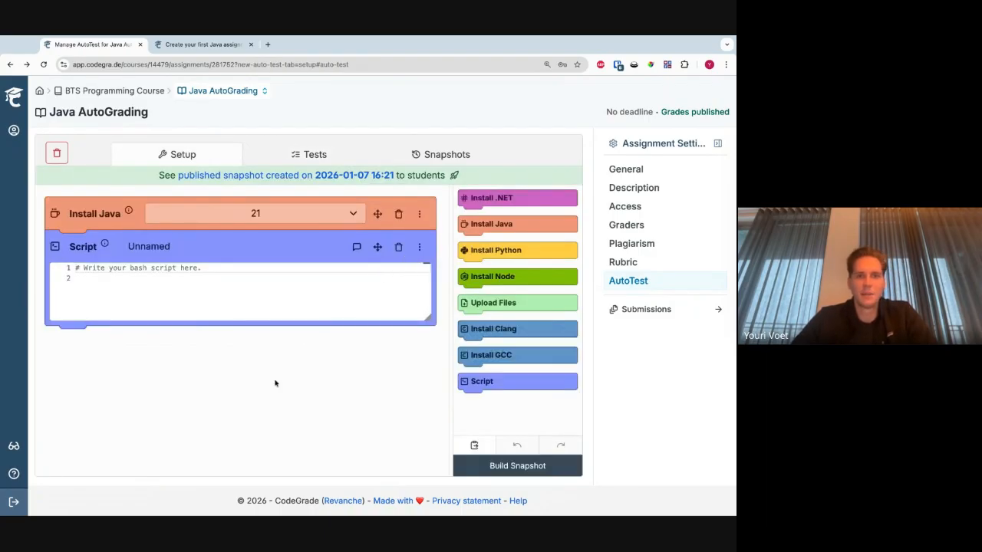
{"action": "left_click", "coordinate": [166, 377]}
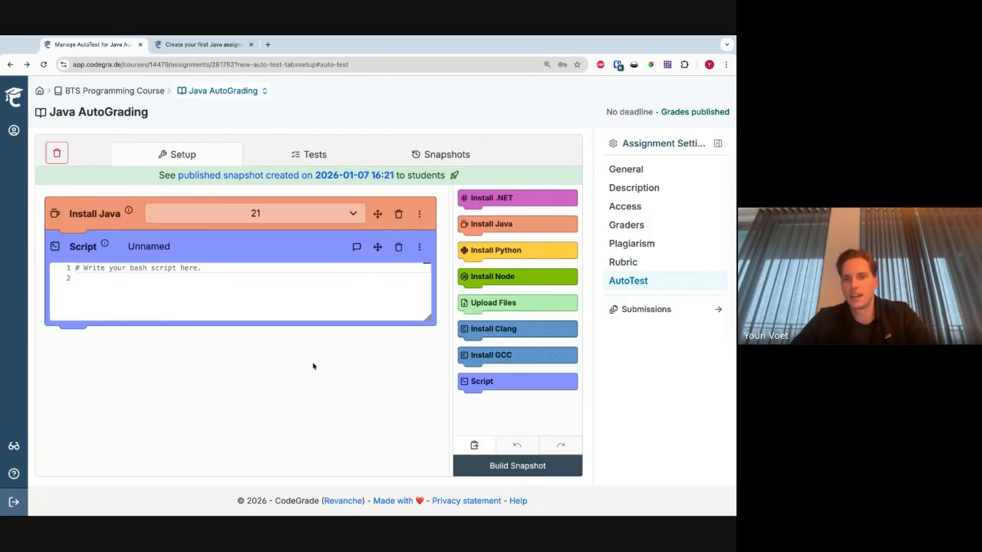
{"action": "left_click", "coordinate": [342, 157]}
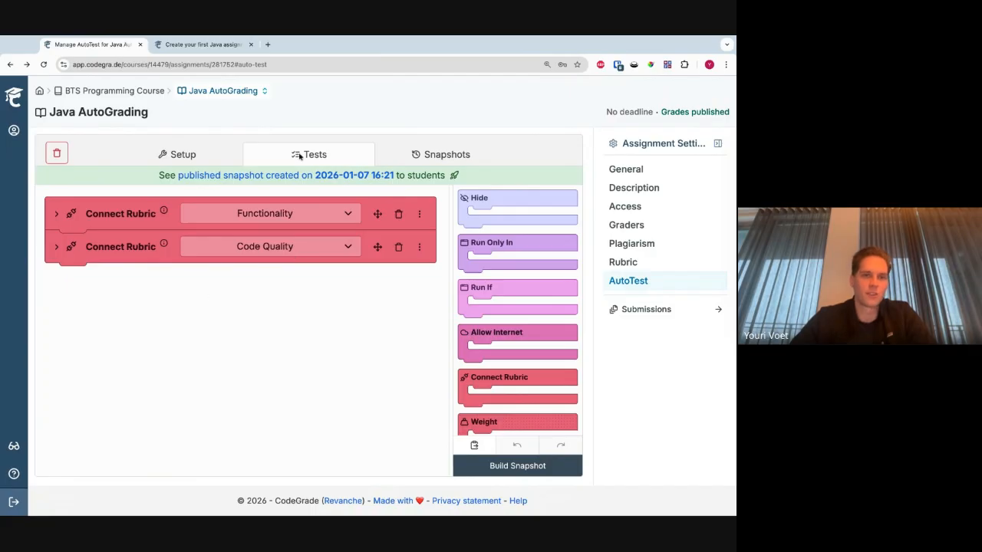
{"action": "left_click", "coordinate": [219, 163]}
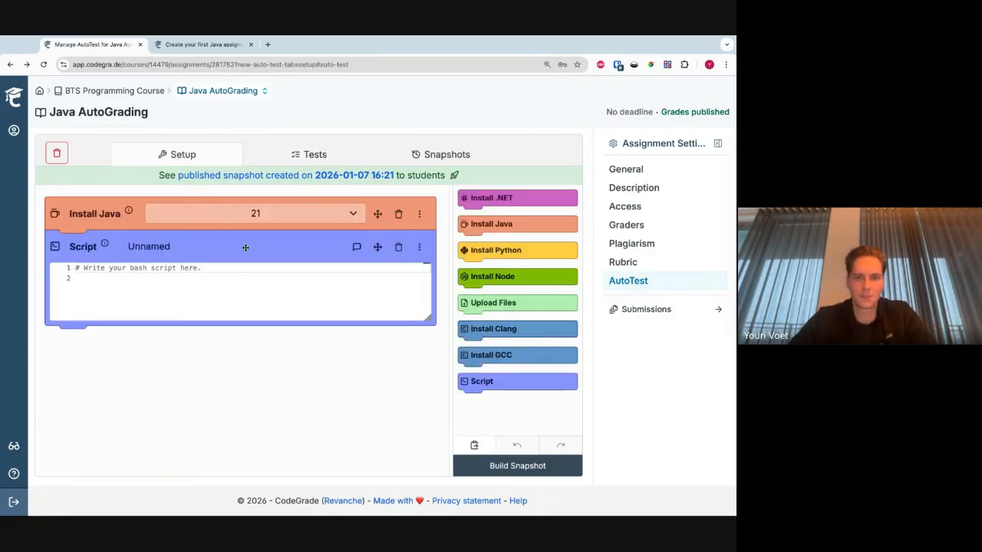
{"action": "left_click", "coordinate": [275, 155]}
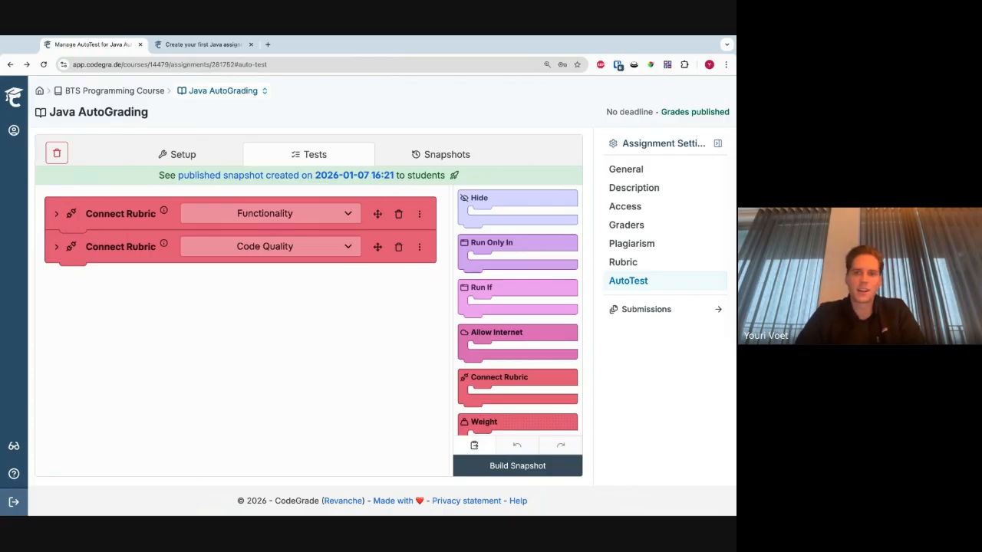
- Try to remove New category from the Java AutoGrading rubric
{"action": "left_click", "coordinate": [646, 309]}
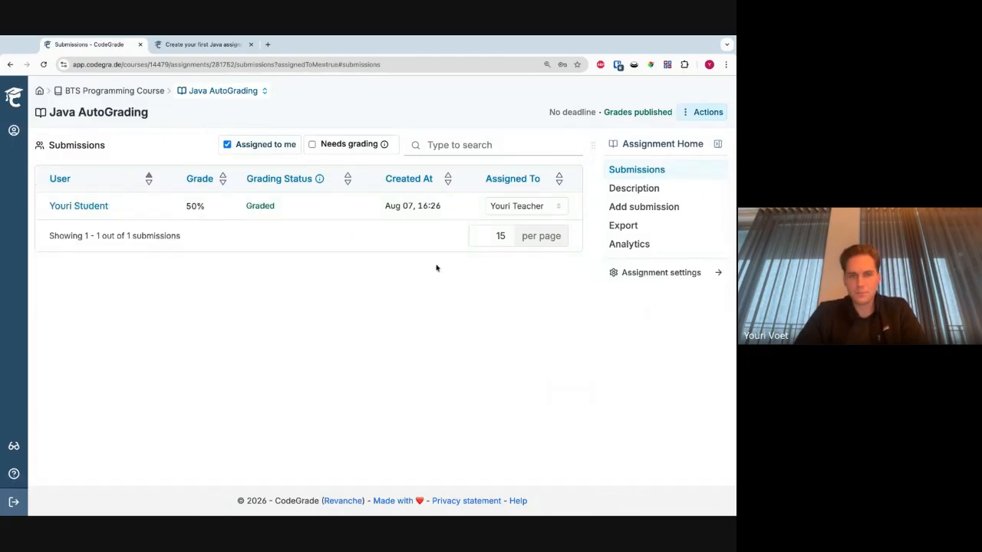
{"action": "left_click", "coordinate": [640, 272]}
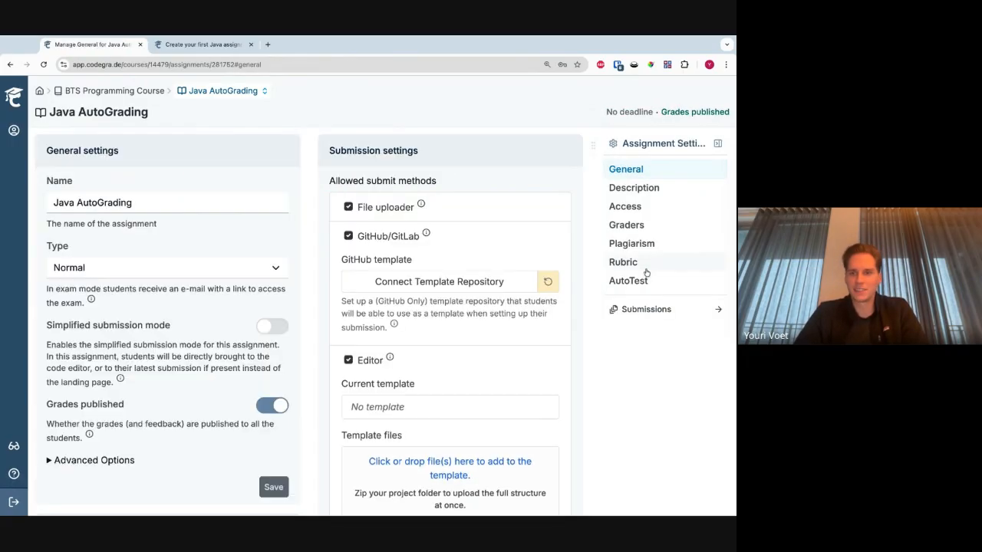
{"action": "left_click", "coordinate": [642, 269]}
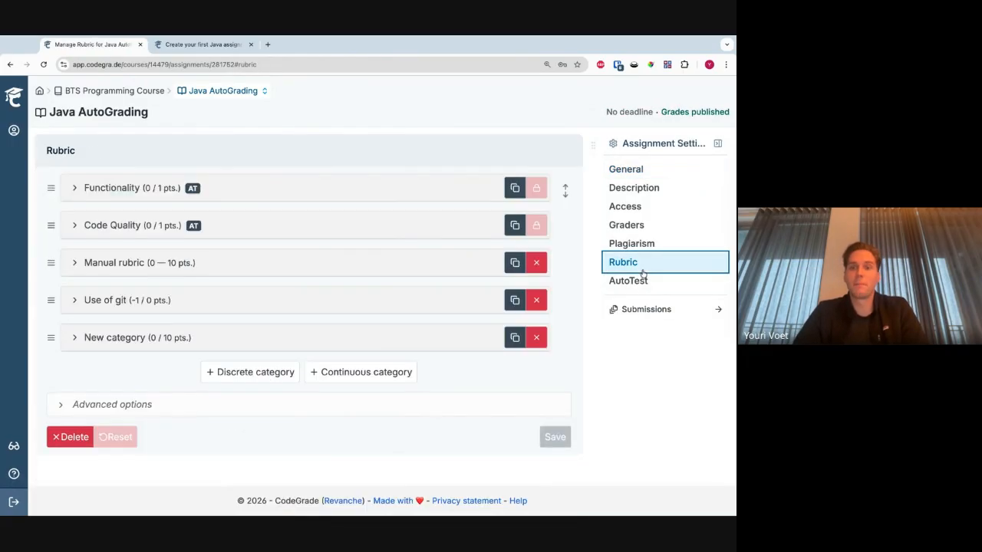
{"action": "left_click", "coordinate": [537, 340]}
{"action": "left_click", "coordinate": [507, 309]}
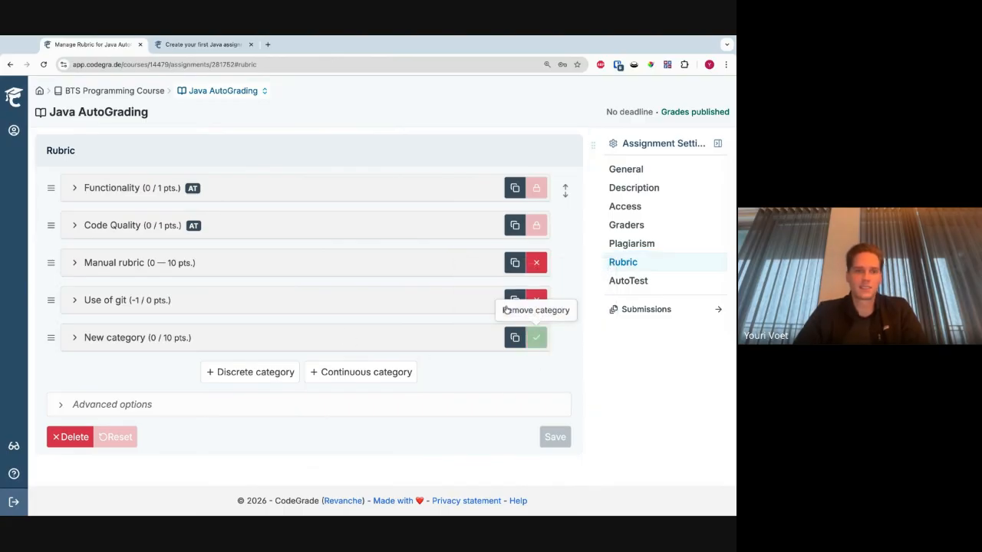
- Examine the type, points and items of the Manual rubric and Use of git categories
{"action": "left_click", "coordinate": [155, 265]}
{"action": "scroll", "coordinate": [156, 264], "scroll_direction": "down", "scroll_amount": 1}
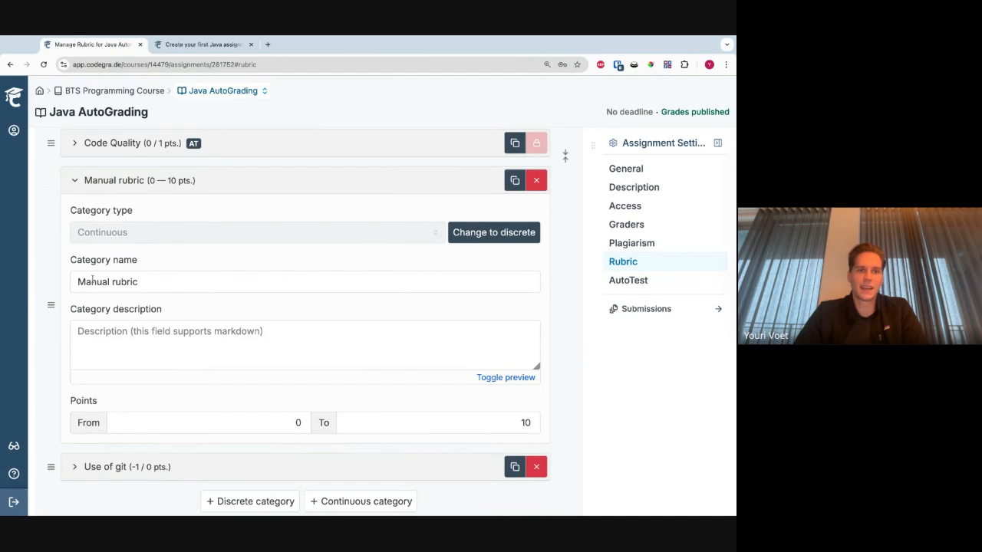
{"action": "left_click", "coordinate": [165, 181]}
{"action": "left_click", "coordinate": [149, 311]}
{"action": "scroll", "coordinate": [149, 311], "scroll_direction": "down", "scroll_amount": 1}
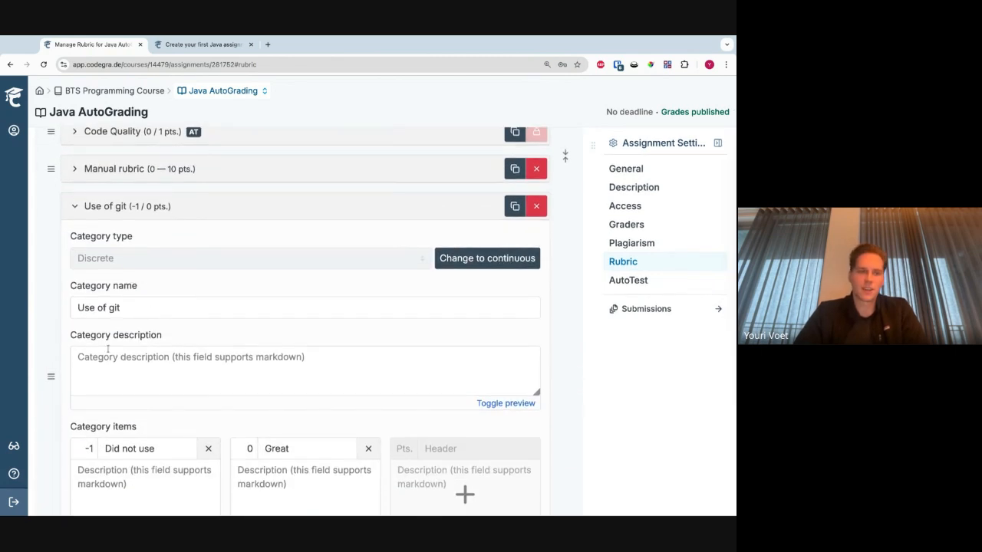
{"action": "scroll", "coordinate": [159, 376], "scroll_direction": "down", "scroll_amount": 1}
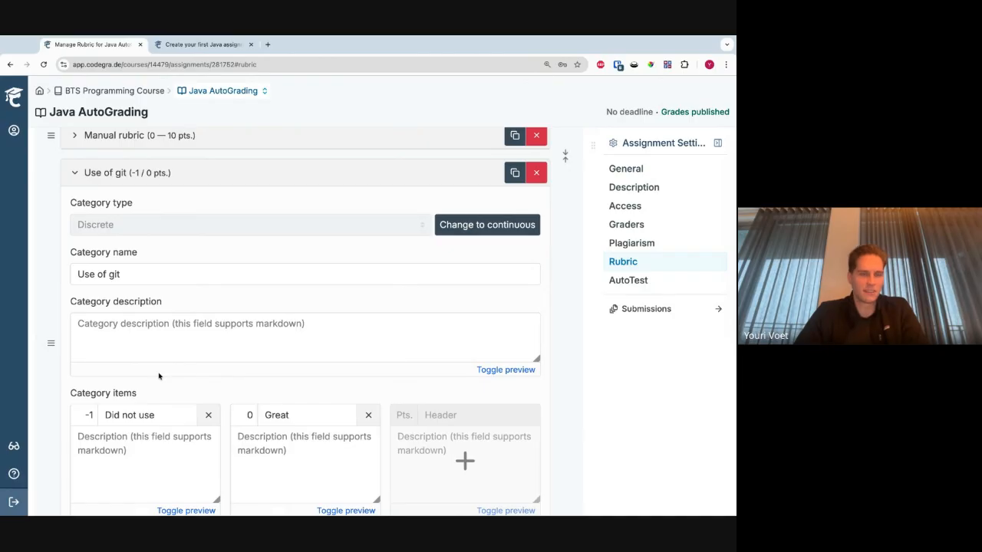
{"action": "scroll", "coordinate": [202, 323], "scroll_direction": "down", "scroll_amount": 1}
{"action": "scroll", "coordinate": [177, 316], "scroll_direction": "up", "scroll_amount": 3}
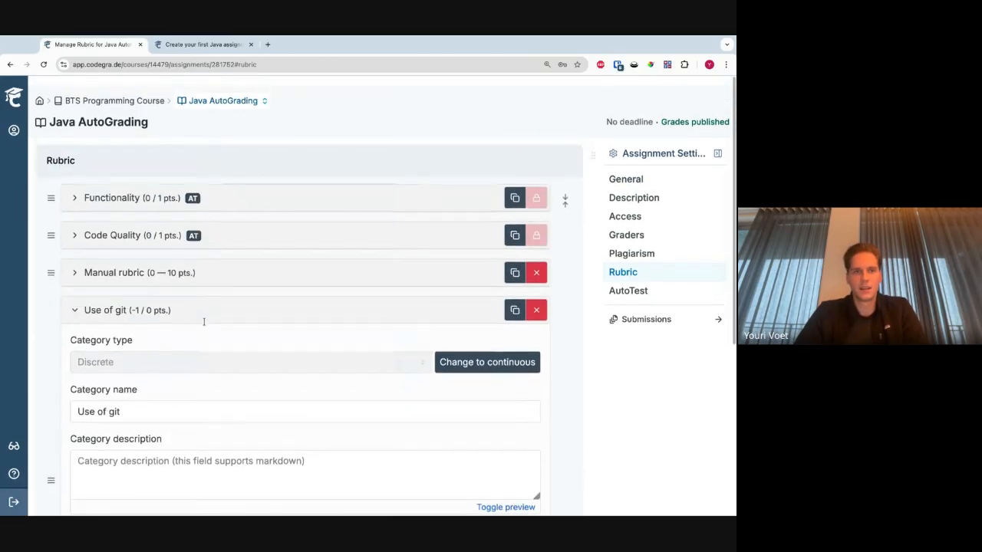
{"action": "left_click", "coordinate": [151, 304]}
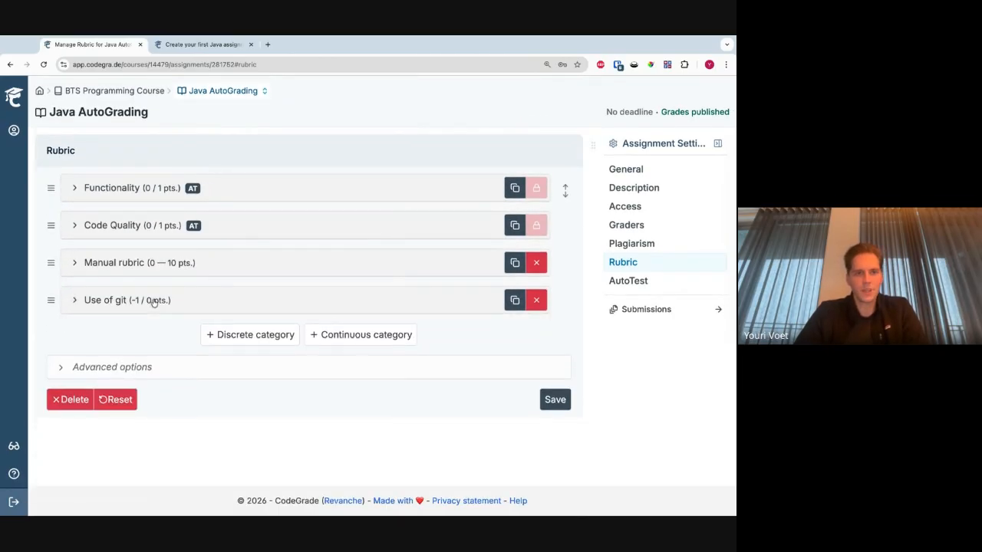
{"action": "left_click", "coordinate": [672, 282]}
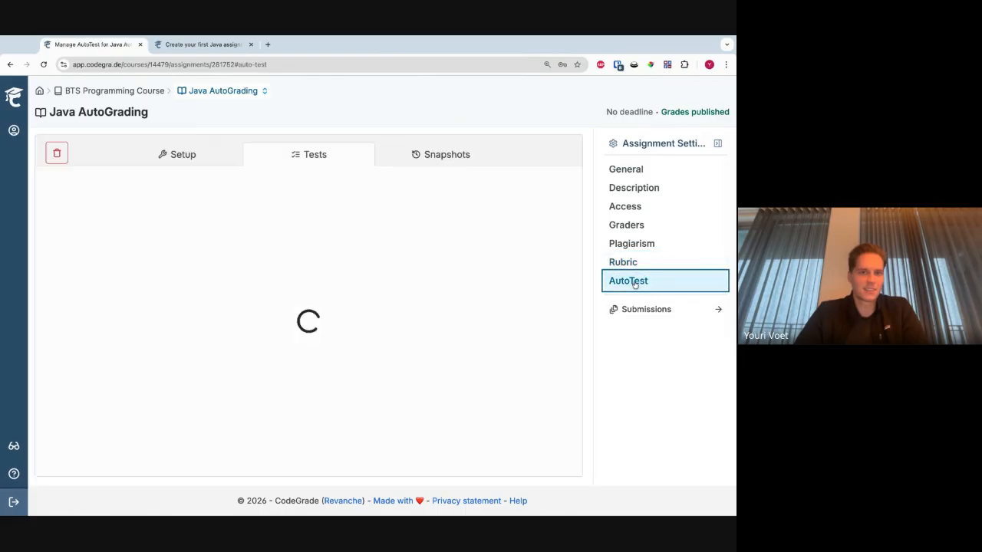
{"action": "left_click", "coordinate": [675, 265]}
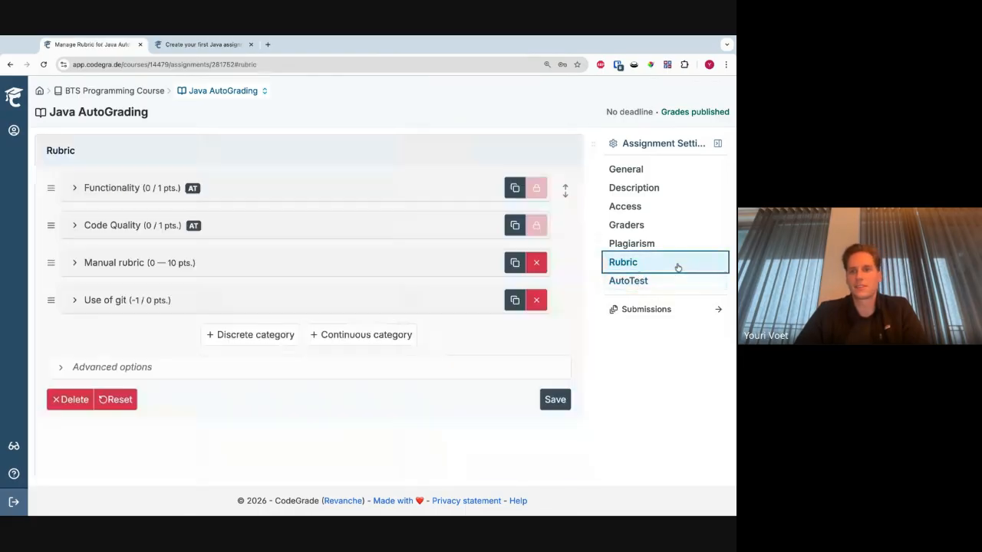
- Open the student's submission in the submissions list and download its archive
{"action": "left_click", "coordinate": [656, 309]}
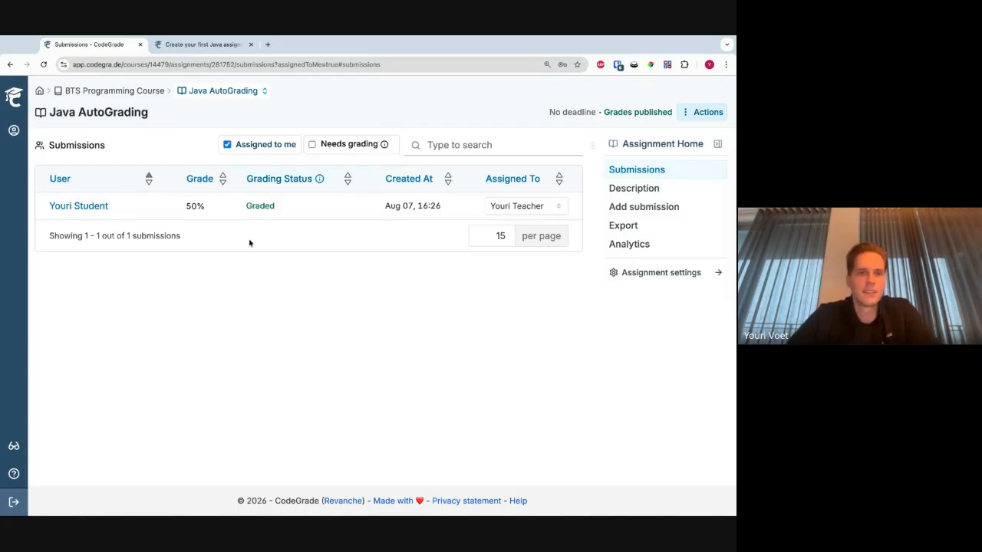
{"action": "left_click", "coordinate": [223, 211]}
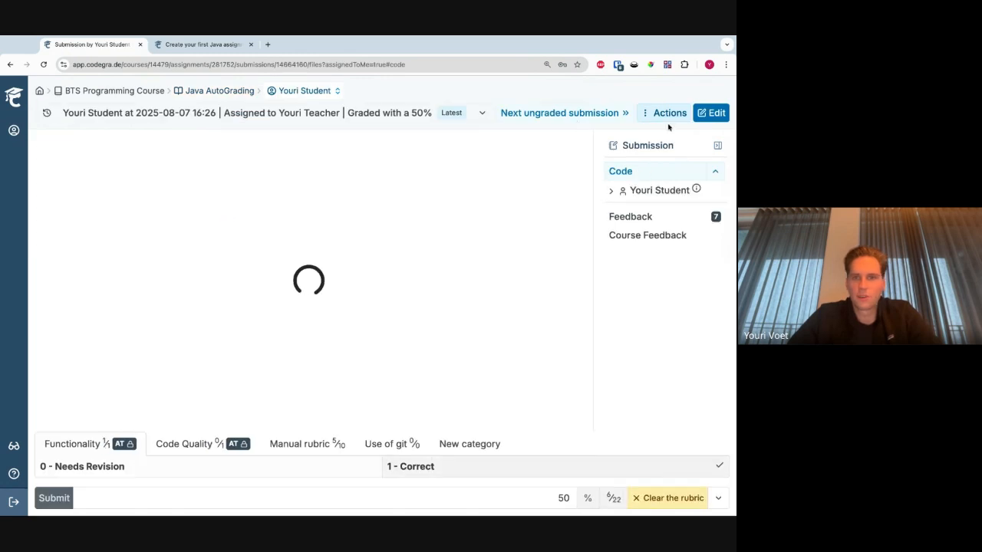
{"action": "left_click", "coordinate": [665, 114]}
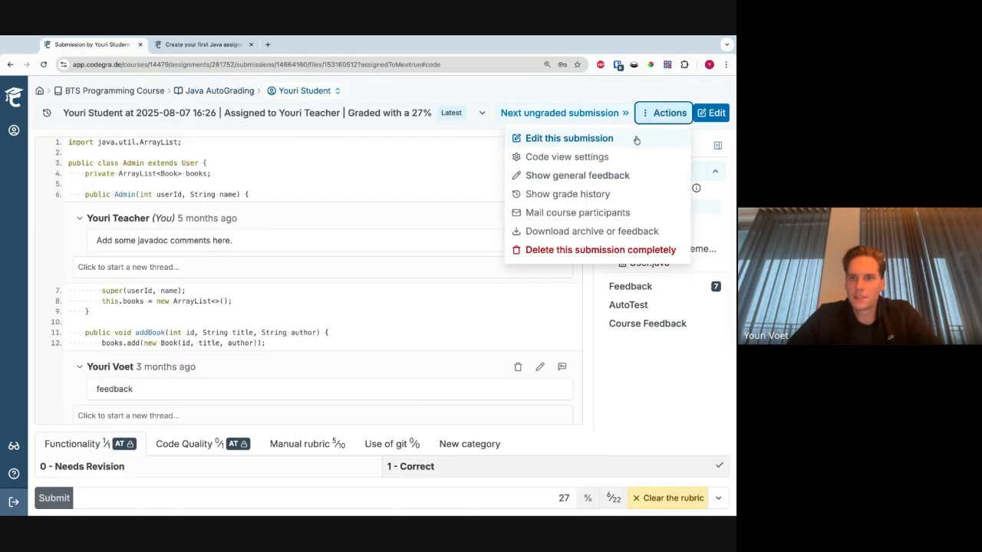
{"action": "left_click", "coordinate": [631, 232]}
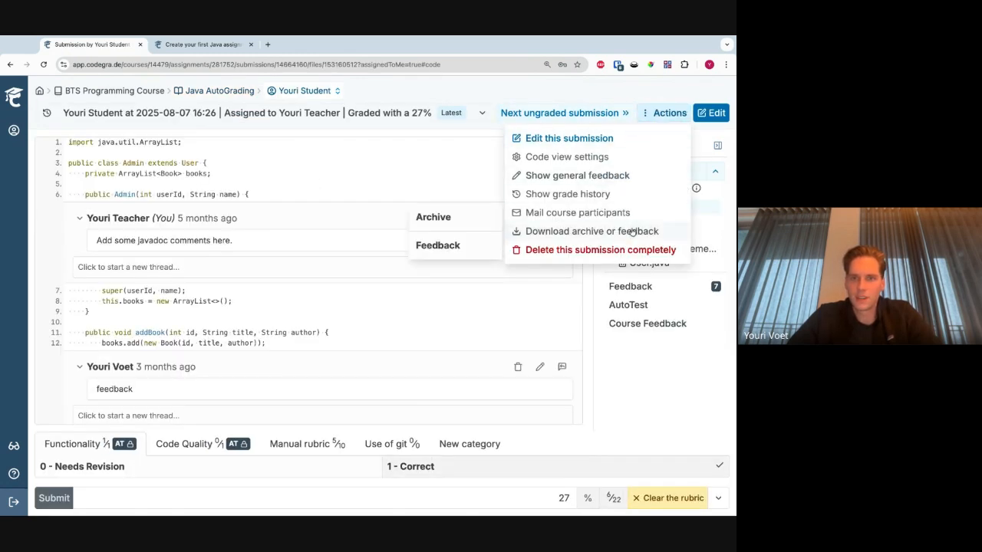
{"action": "left_click", "coordinate": [482, 220]}
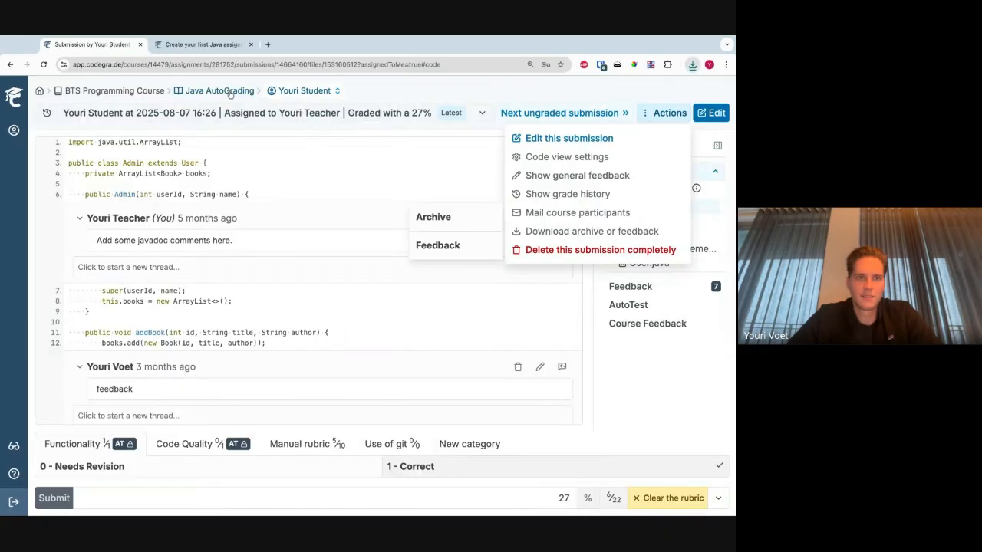
- Hand in the downloaded archive as a new Java AutoGrading submission and return to the submissions list
{"action": "left_click", "coordinate": [229, 91]}
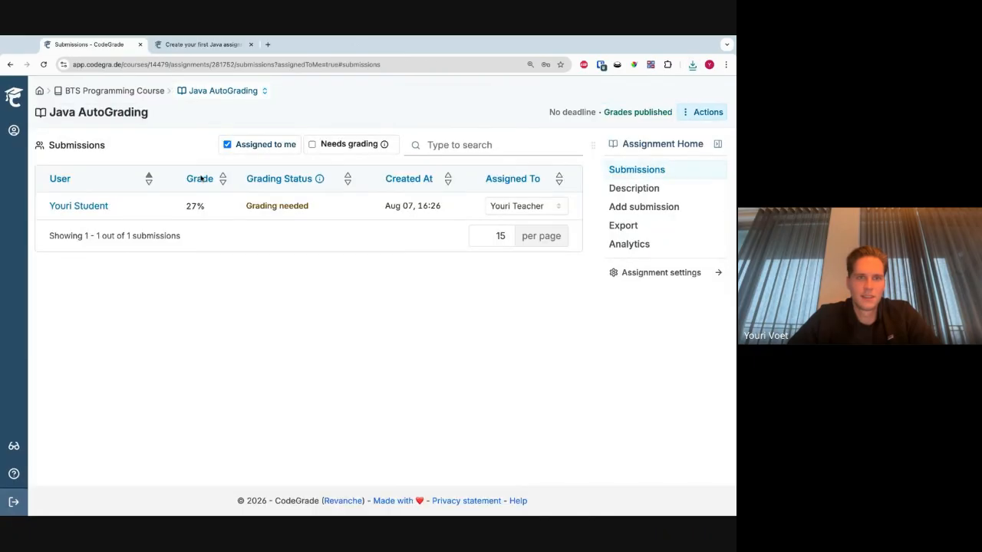
{"action": "left_click", "coordinate": [648, 213]}
{"action": "left_click", "coordinate": [692, 67]}
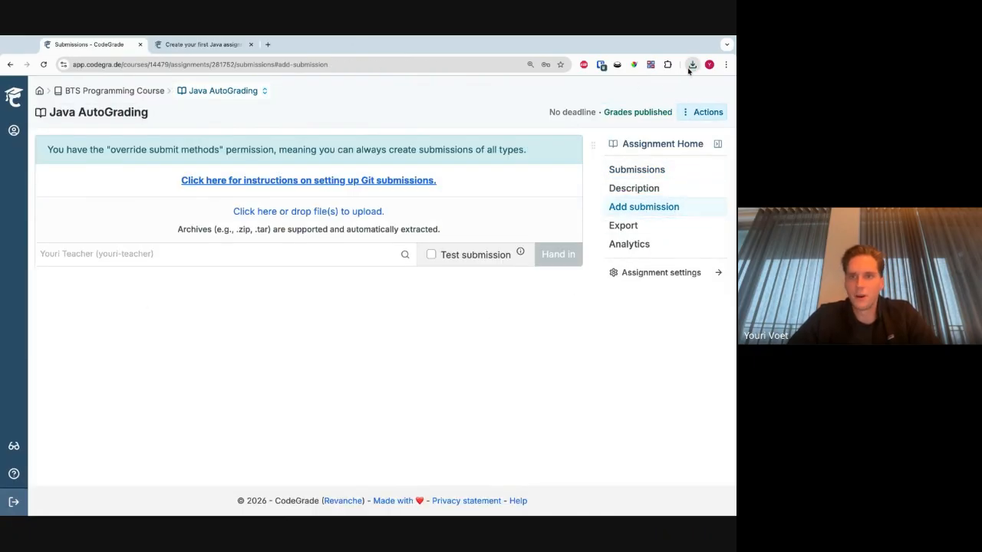
{"action": "left_click_drag", "start_coordinate": [680, 78], "coordinate": [529, 219]}
{"action": "left_click", "coordinate": [366, 335]}
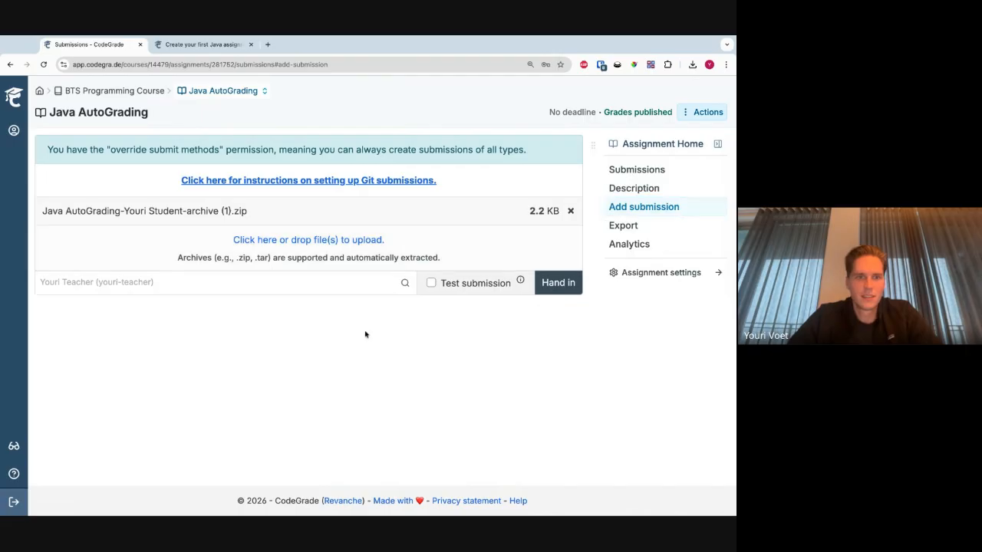
{"action": "left_click", "coordinate": [557, 283]}
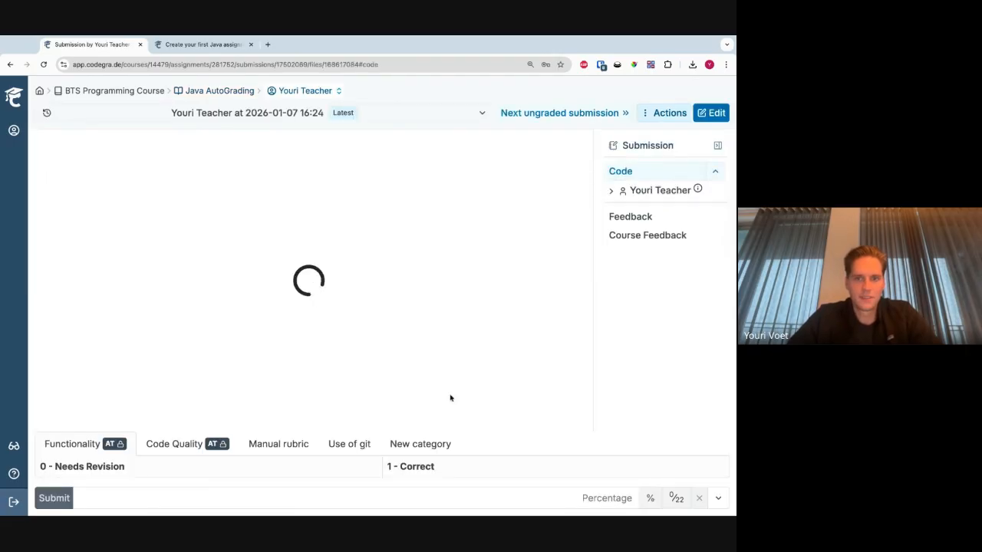
{"action": "left_click", "coordinate": [230, 91]}
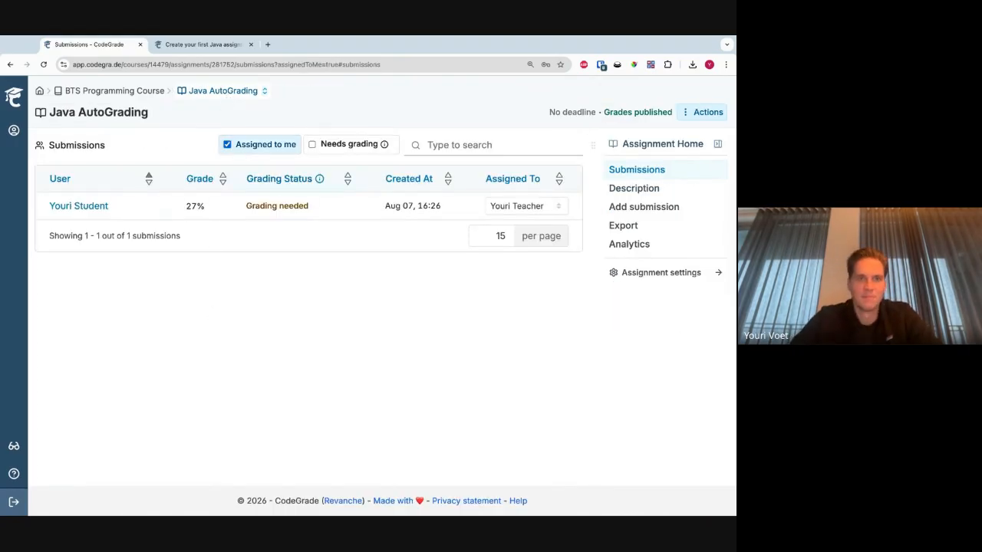
- Show everyone's submissions and assign the unassigned Jan 07, 16:24 submission to the teacher
{"action": "left_click", "coordinate": [280, 145]}
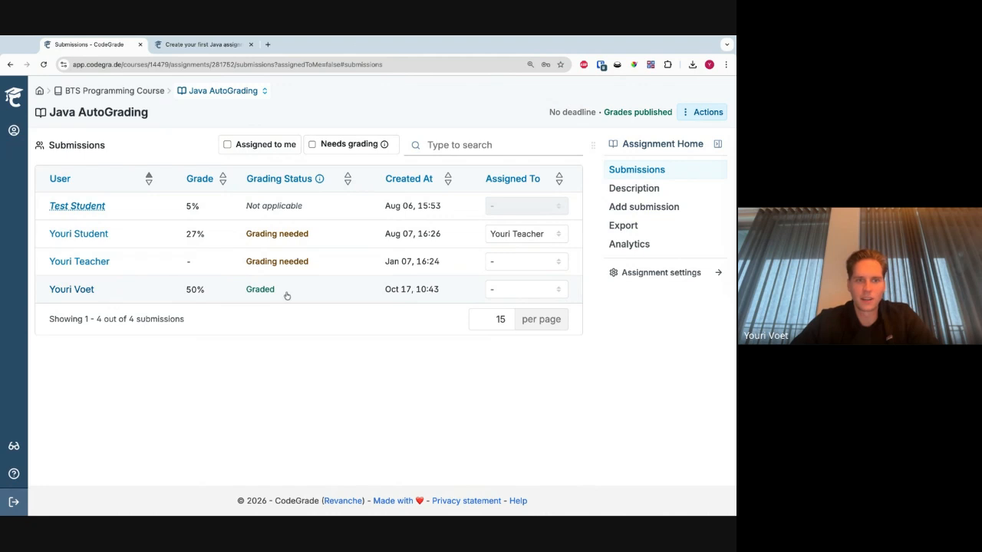
{"action": "left_click", "coordinate": [549, 264]}
{"action": "left_click", "coordinate": [547, 268]}
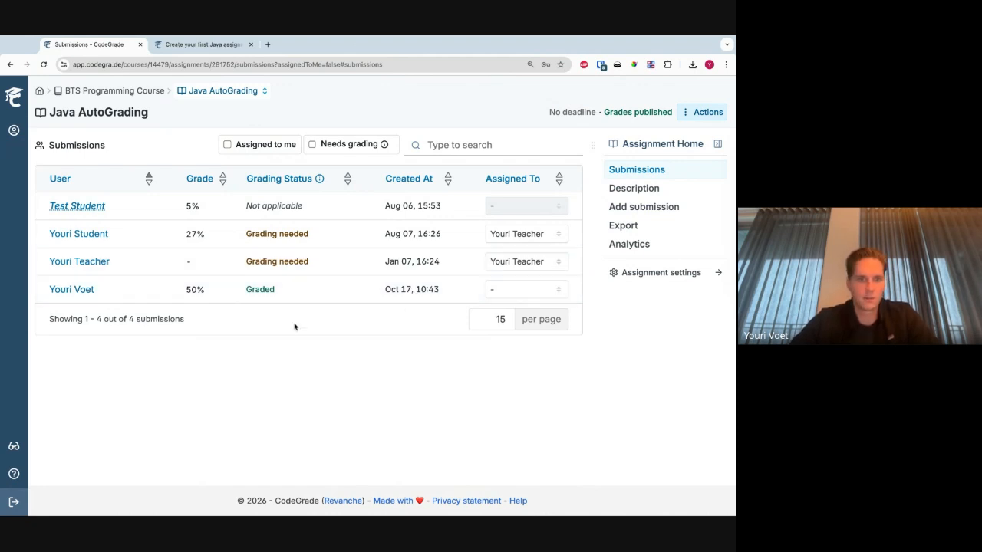
- Open the Jan 07 submission and add the inline comment "feedback" at line 12 of Admin.java
{"action": "left_click", "coordinate": [188, 262]}
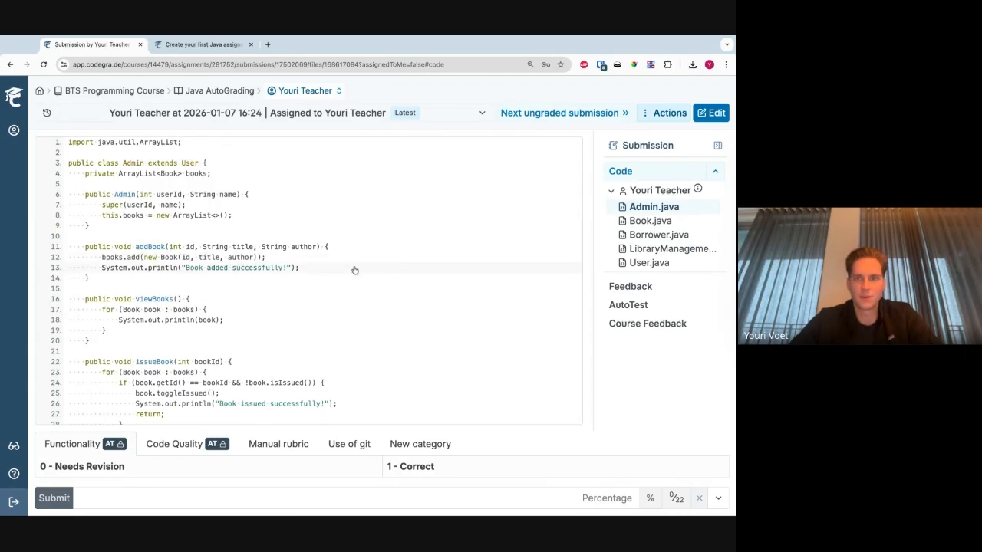
{"action": "scroll", "coordinate": [353, 269], "scroll_direction": "down", "scroll_amount": 2}
{"action": "scroll", "coordinate": [322, 274], "scroll_direction": "up", "scroll_amount": 2}
{"action": "left_click", "coordinate": [200, 264]}
{"action": "type", "text": "feedbac"}
{"action": "key", "text": "ctrl+Return"}
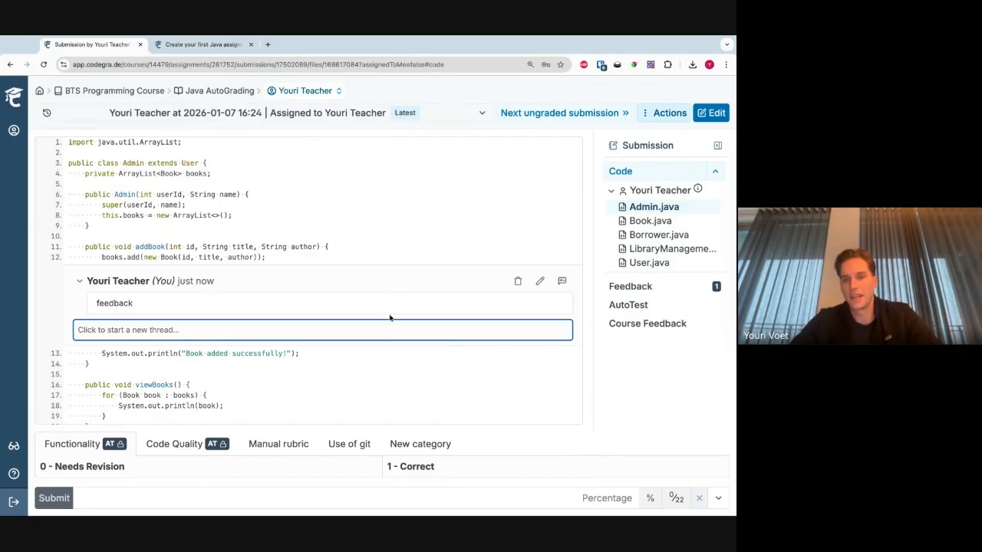
- Score the Manual rubric 0 points, rate Use of git as "Did not use", and submit the rubric
{"action": "scroll", "coordinate": [288, 360], "scroll_direction": "down", "scroll_amount": 2}
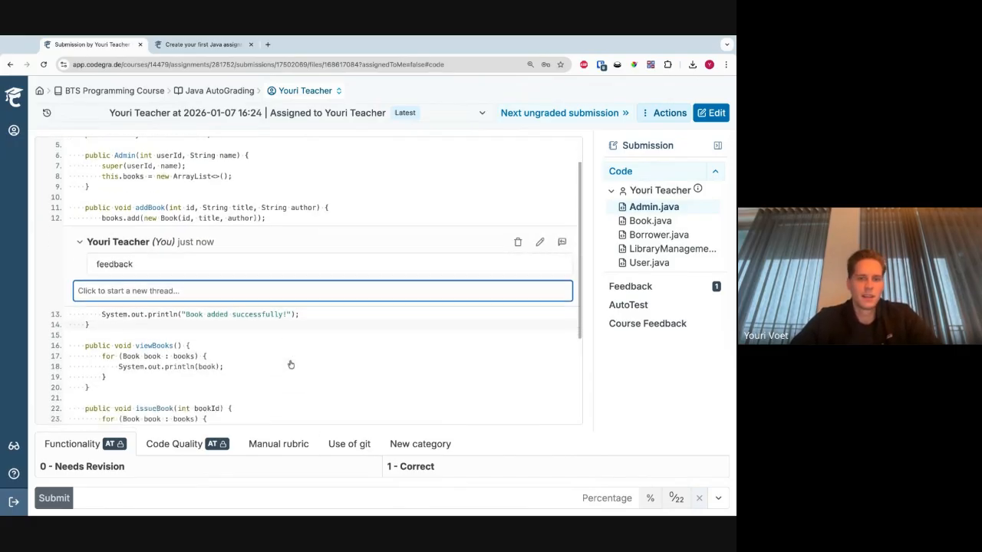
{"action": "scroll", "coordinate": [303, 361], "scroll_direction": "down", "scroll_amount": 2}
{"action": "left_click", "coordinate": [283, 442]}
{"action": "left_click", "coordinate": [391, 466]}
{"action": "type", "text": "0"}
{"action": "left_click", "coordinate": [347, 414]}
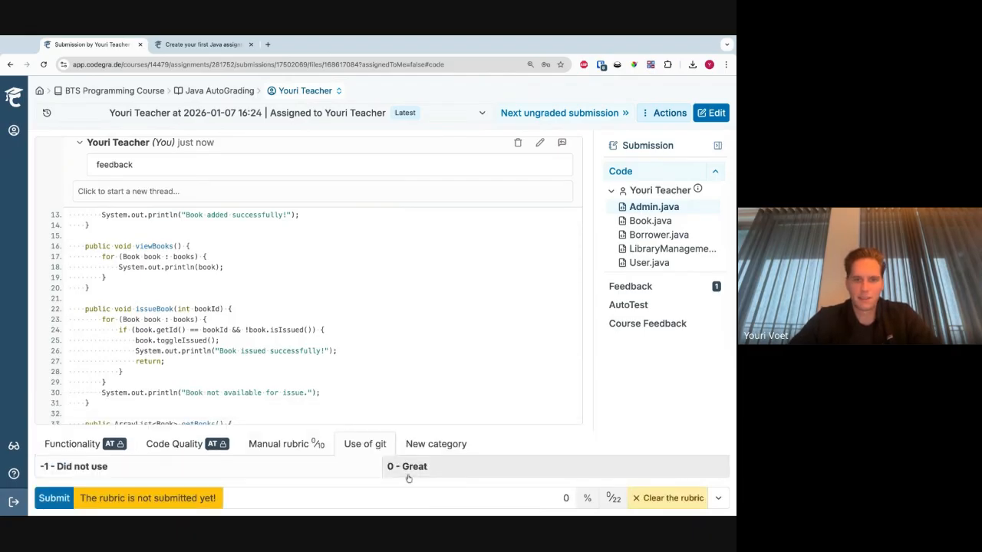
{"action": "left_click", "coordinate": [355, 471]}
{"action": "left_click", "coordinate": [53, 498]}
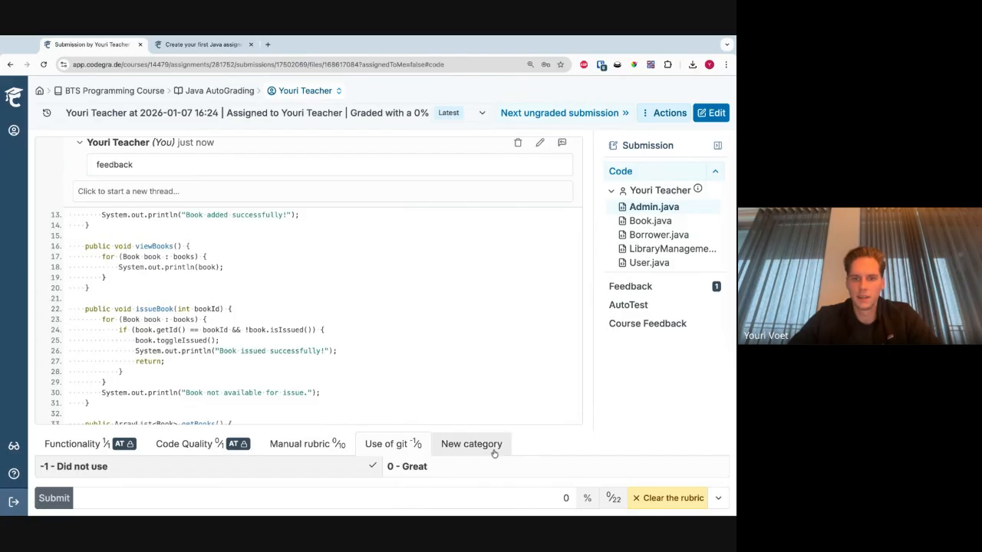
- Rate New category as "Fail" for this submission and submit the rubric
{"action": "scroll", "coordinate": [414, 372], "scroll_direction": "up", "scroll_amount": 1}
{"action": "left_click", "coordinate": [456, 444]}
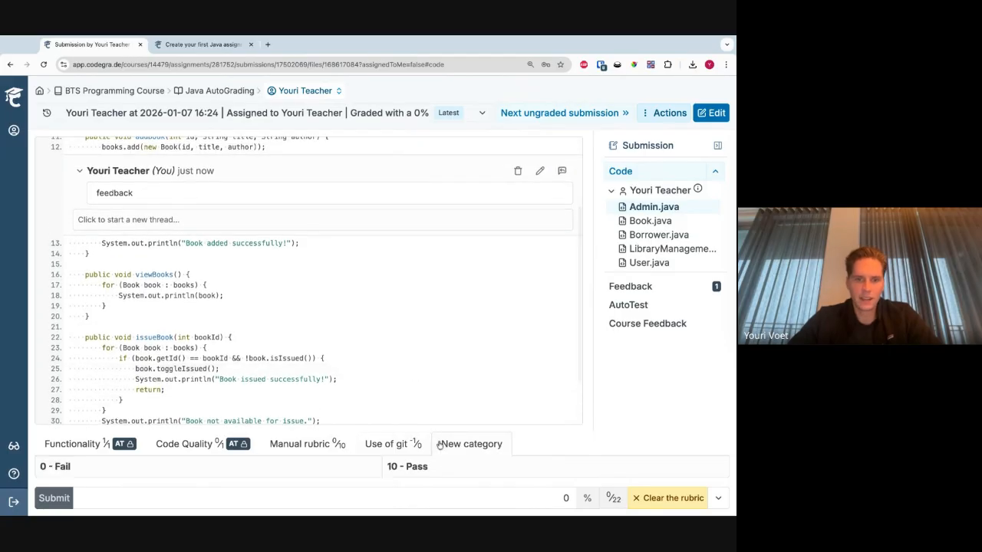
{"action": "left_click", "coordinate": [365, 471]}
{"action": "left_click", "coordinate": [53, 499]}
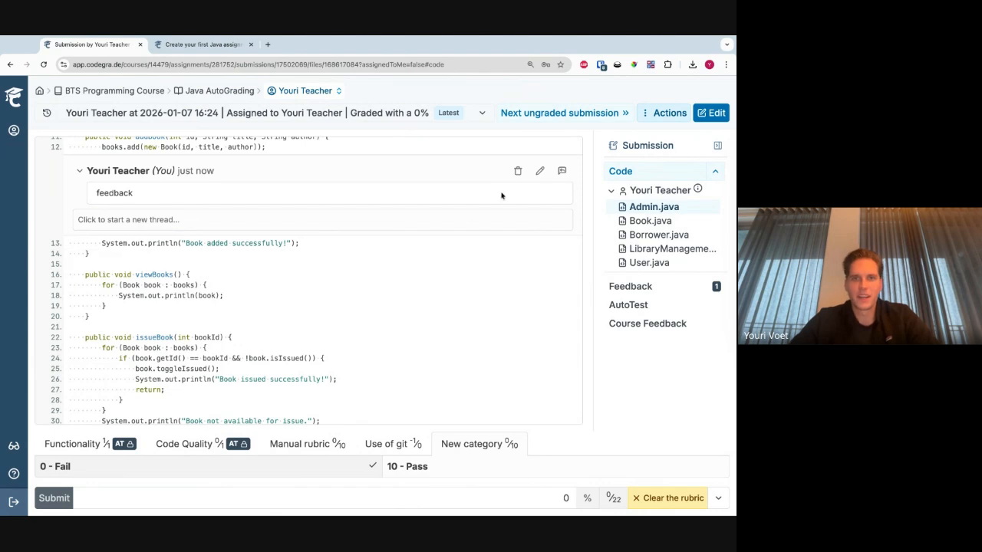
- Move on to the next ungraded submission, from 2025-10-17, rate New category as "Fail" and submit the rubric
{"action": "left_click", "coordinate": [568, 115]}
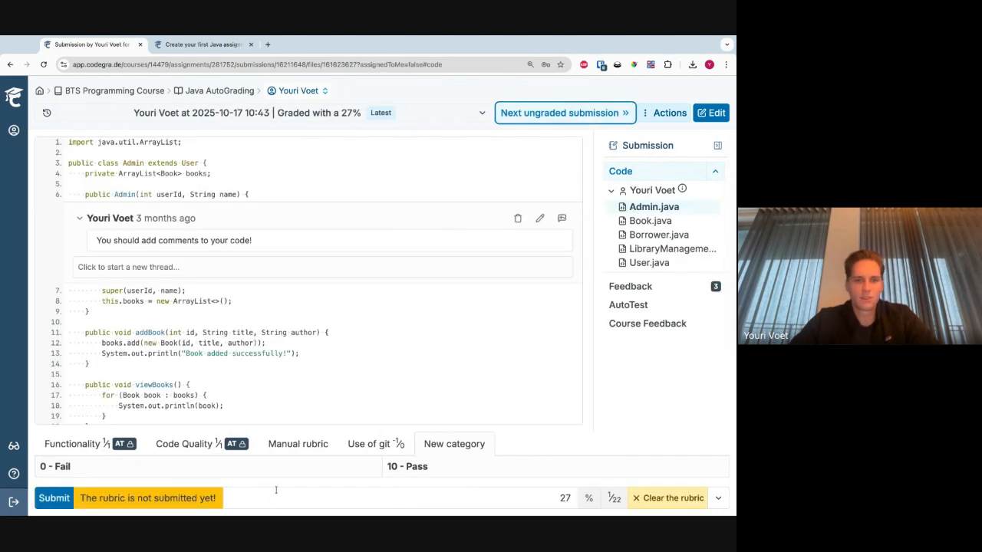
{"action": "left_click", "coordinate": [328, 470]}
{"action": "left_click", "coordinate": [48, 500]}
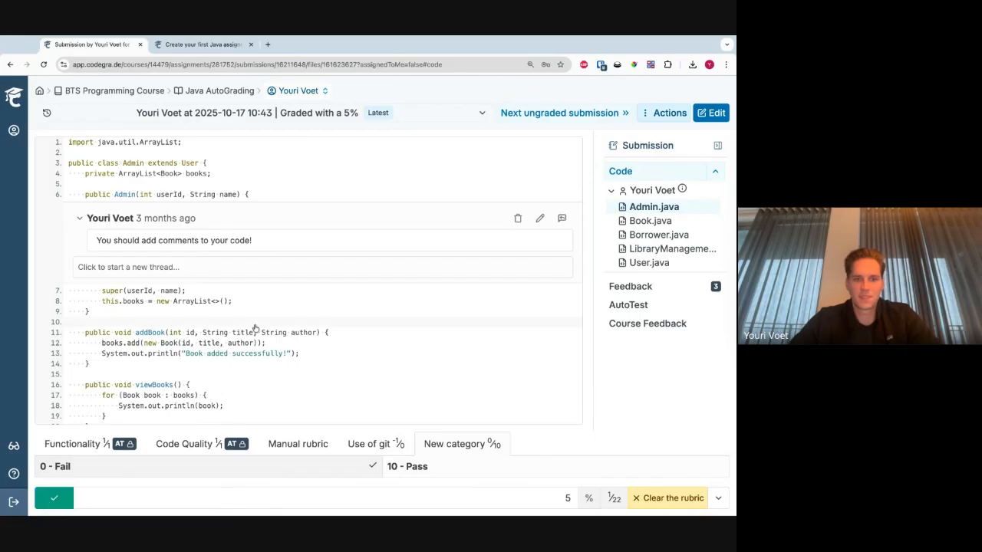
- Continue to the ungraded submission from 2025-08-07, rate New category as "Fail" and submit its rubric
{"action": "left_click", "coordinate": [544, 114]}
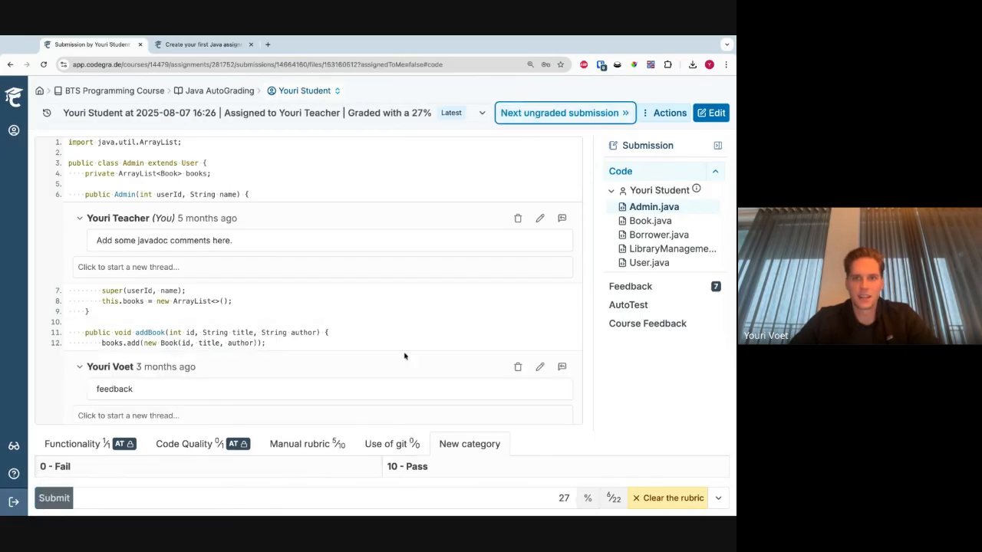
{"action": "left_click", "coordinate": [300, 472]}
{"action": "left_click", "coordinate": [53, 498]}
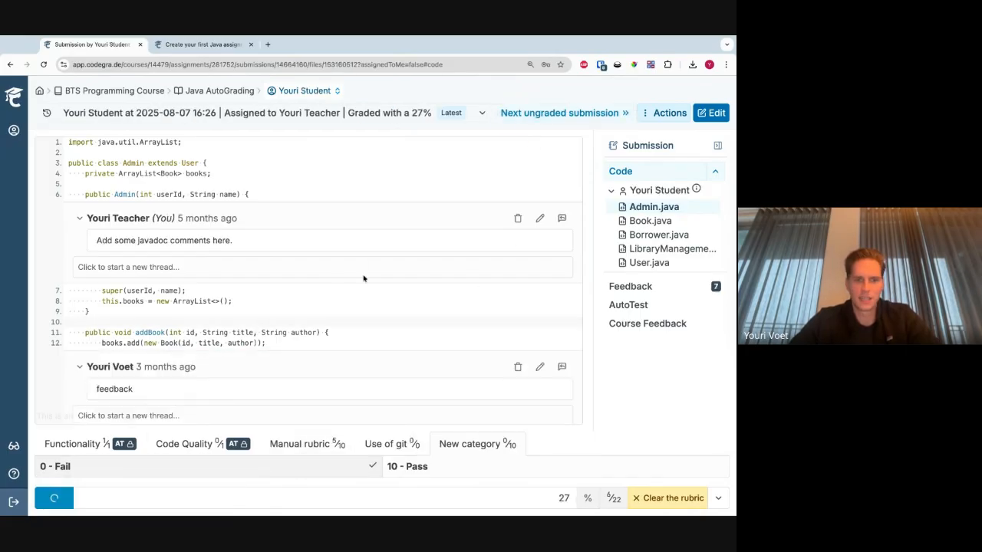
- Go to the remaining ungraded submission, score its Manual rubric 0 points and submit the rubric
{"action": "left_click", "coordinate": [563, 113]}
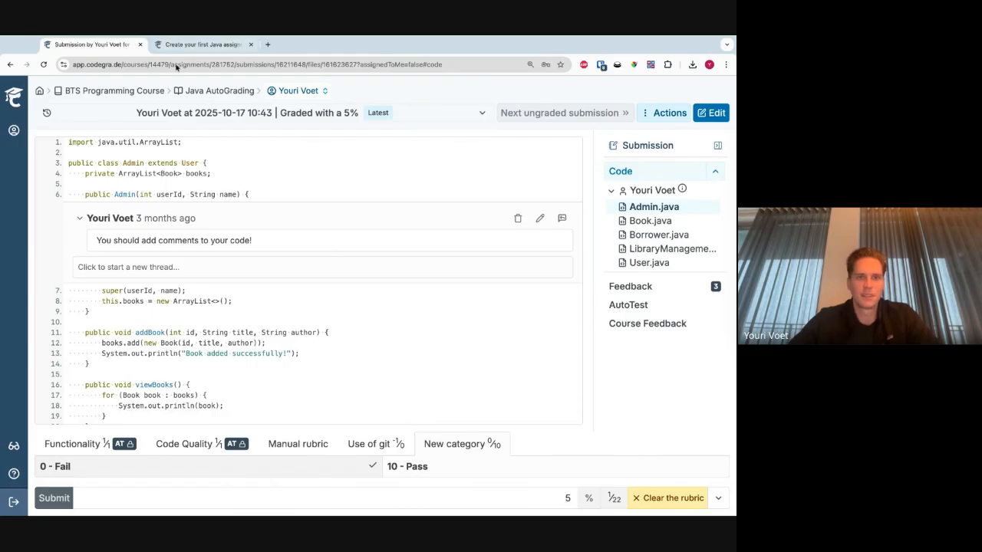
{"action": "left_click", "coordinate": [299, 448]}
{"action": "left_click", "coordinate": [252, 467]}
{"action": "type", "text": "0"}
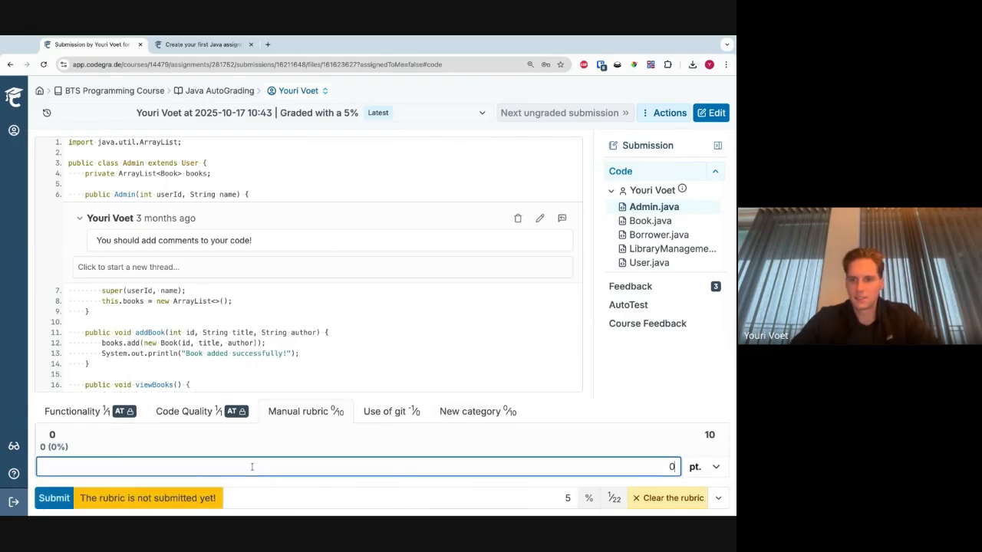
{"action": "left_click", "coordinate": [46, 498]}
- Return to the Java AutoGrading submissions and check which assigned ones still need grading, then remove that filter
{"action": "left_click", "coordinate": [239, 91]}
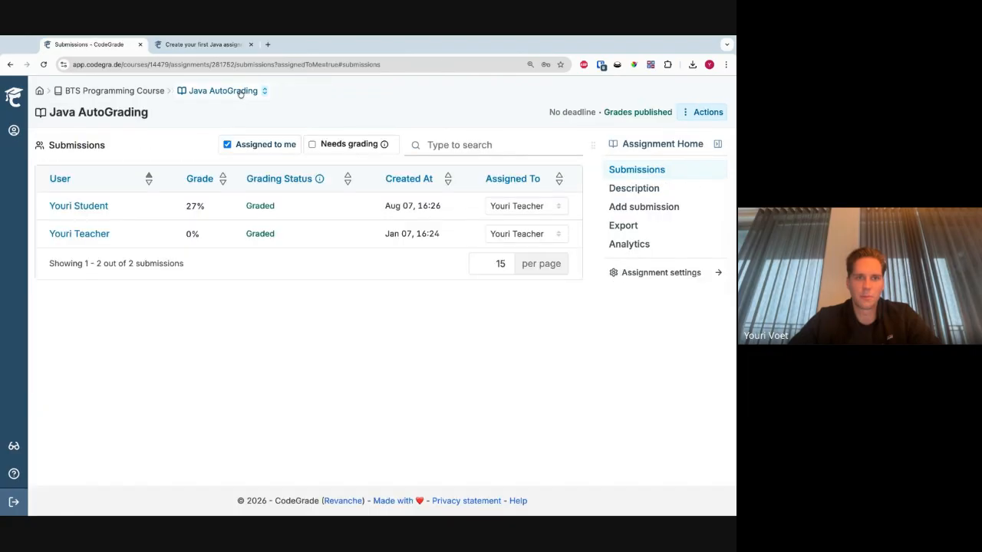
{"action": "left_click", "coordinate": [355, 144]}
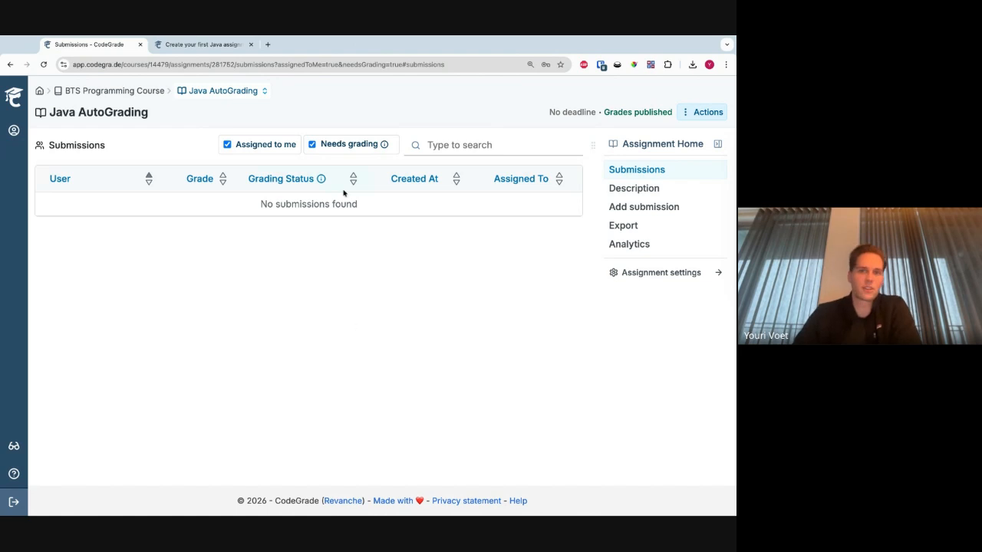
{"action": "left_click", "coordinate": [335, 148]}
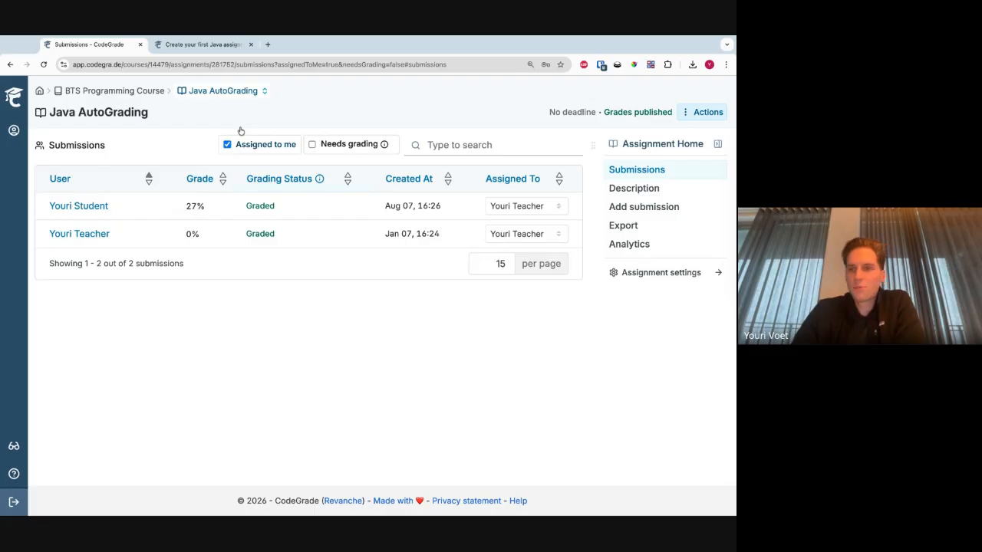
- Go to the BTS Programming Course, switch to student view and open the Python Data Analysis Quiz
{"action": "left_click", "coordinate": [140, 92]}
{"action": "scroll", "coordinate": [247, 194], "scroll_direction": "down", "scroll_amount": 4}
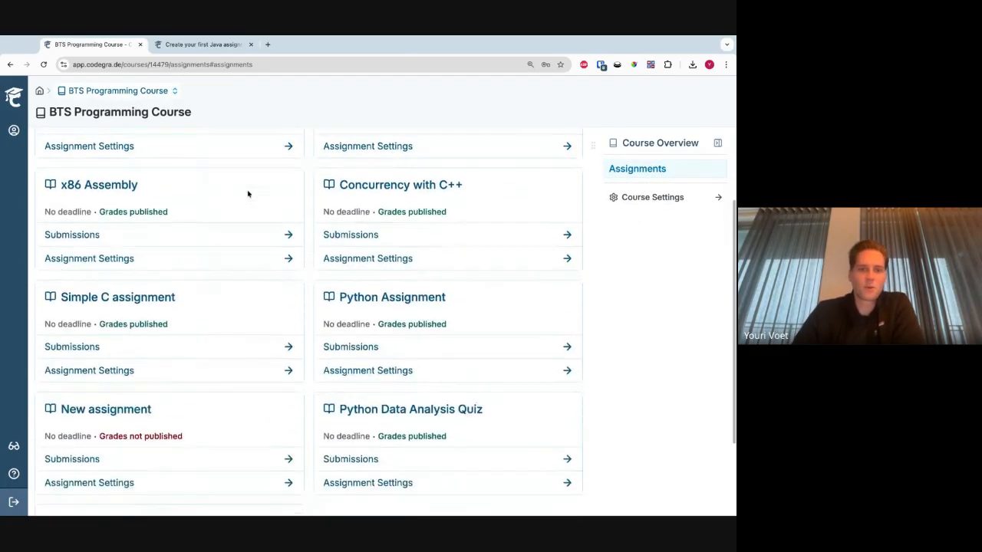
{"action": "scroll", "coordinate": [247, 221], "scroll_direction": "up", "scroll_amount": 4}
{"action": "scroll", "coordinate": [253, 230], "scroll_direction": "down", "scroll_amount": 3}
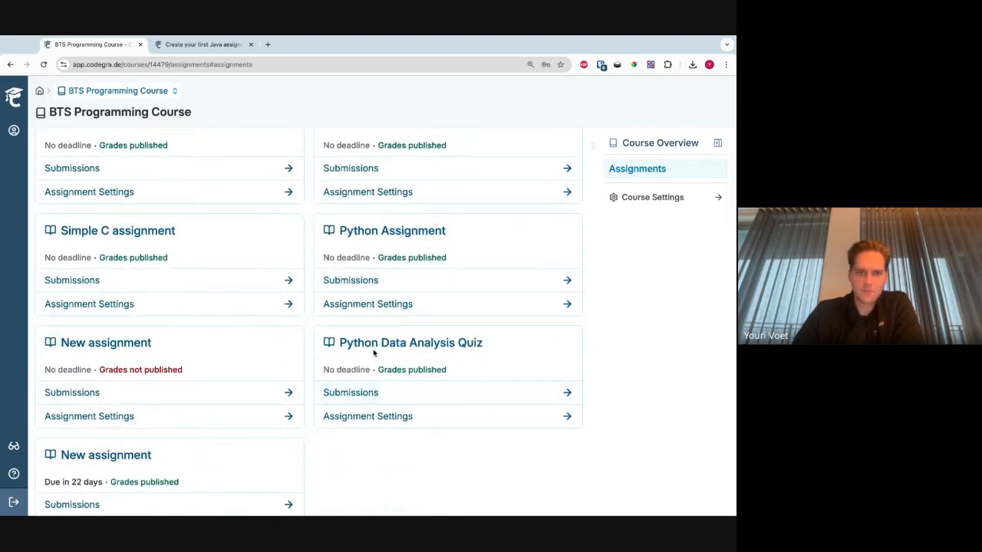
{"action": "left_click", "coordinate": [14, 446]}
{"action": "scroll", "coordinate": [208, 273], "scroll_direction": "down", "scroll_amount": 3}
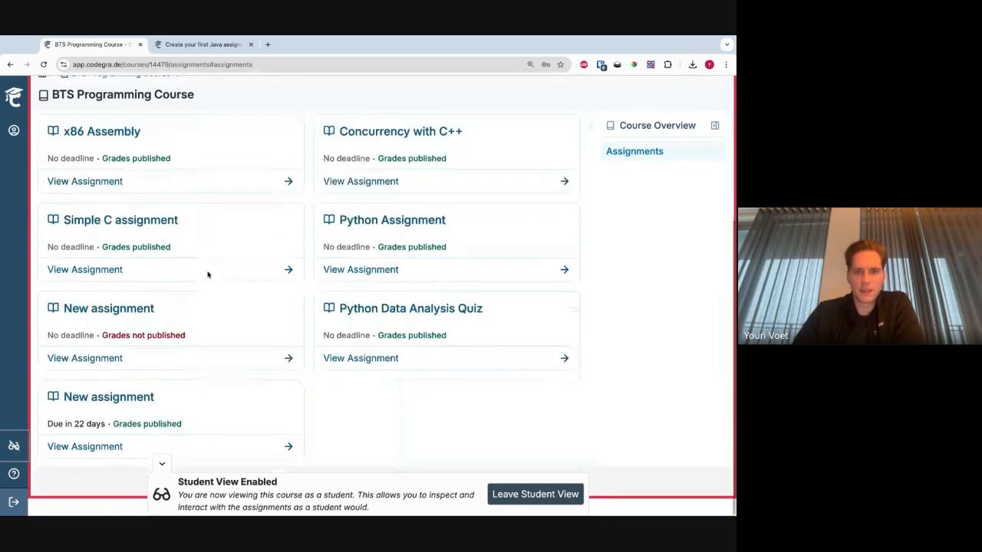
{"action": "left_click", "coordinate": [161, 464]}
{"action": "left_click", "coordinate": [410, 383]}
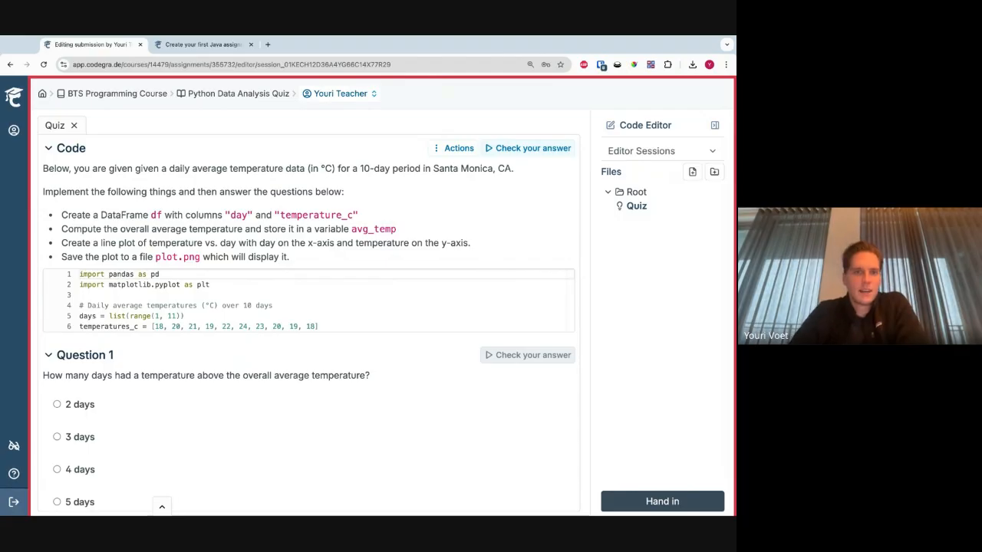
- Look through the quiz's coding task and its multiple-choice questions
{"action": "scroll", "coordinate": [173, 247], "scroll_direction": "down", "scroll_amount": 1}
{"action": "scroll", "coordinate": [161, 239], "scroll_direction": "up", "scroll_amount": 1}
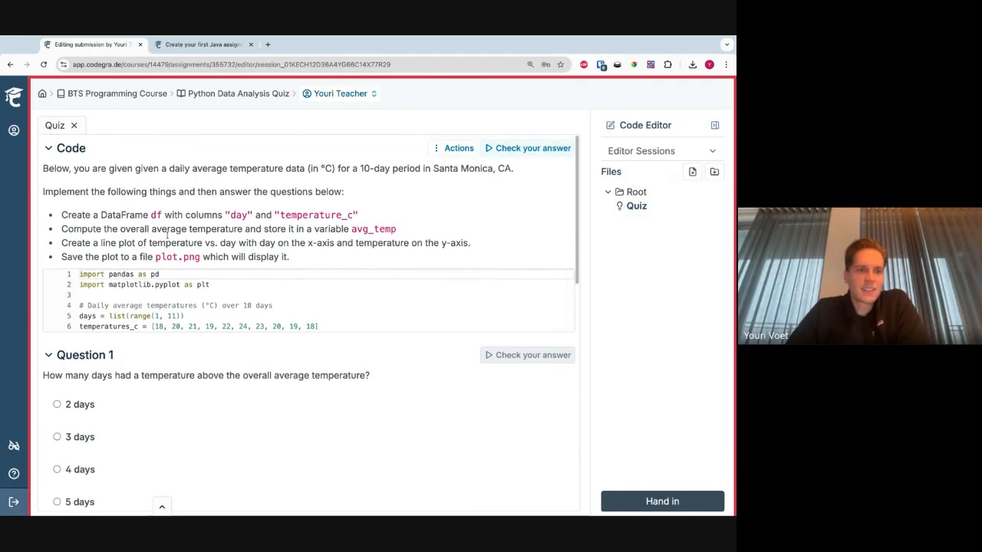
{"action": "scroll", "coordinate": [150, 233], "scroll_direction": "down", "scroll_amount": 5}
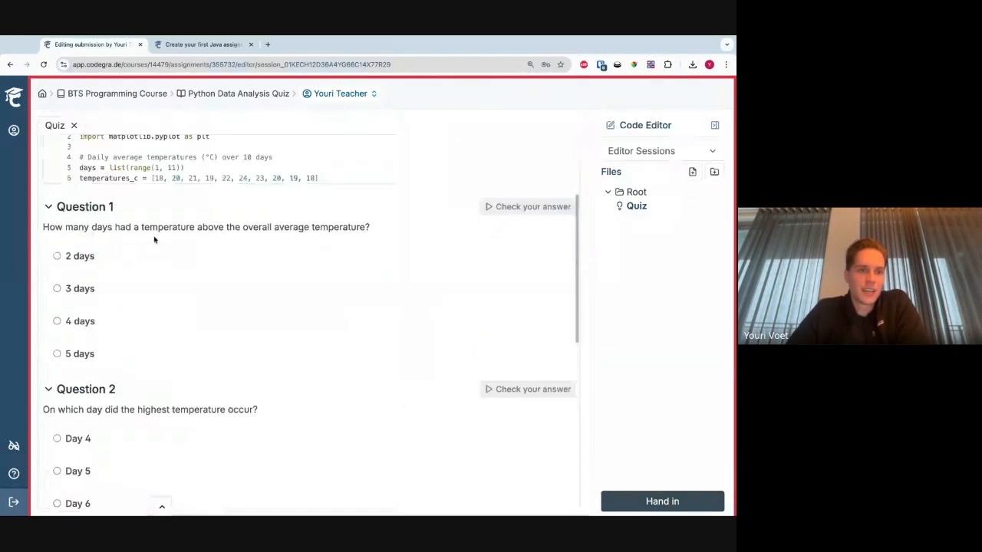
{"action": "scroll", "coordinate": [154, 299], "scroll_direction": "up", "scroll_amount": 5}
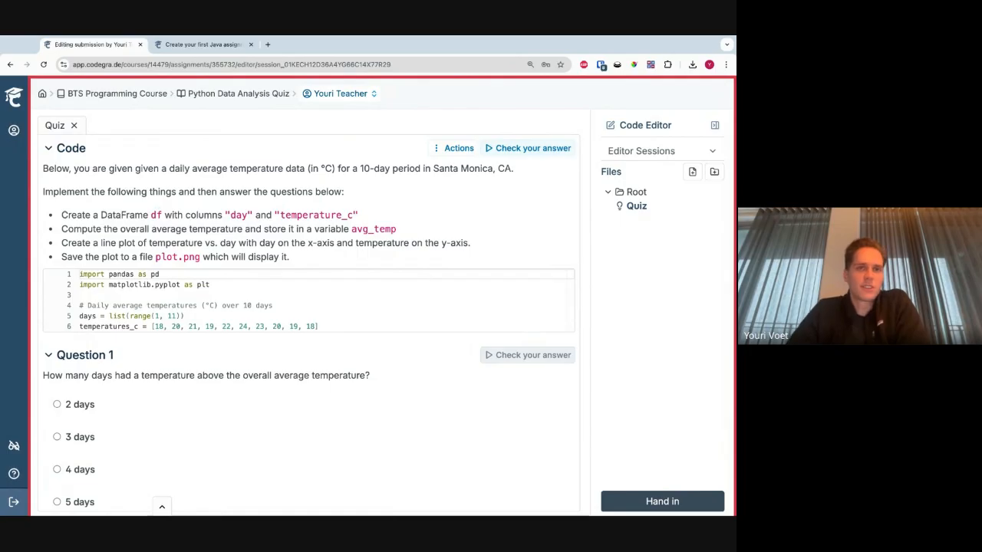
{"action": "scroll", "coordinate": [151, 242], "scroll_direction": "down", "scroll_amount": 8}
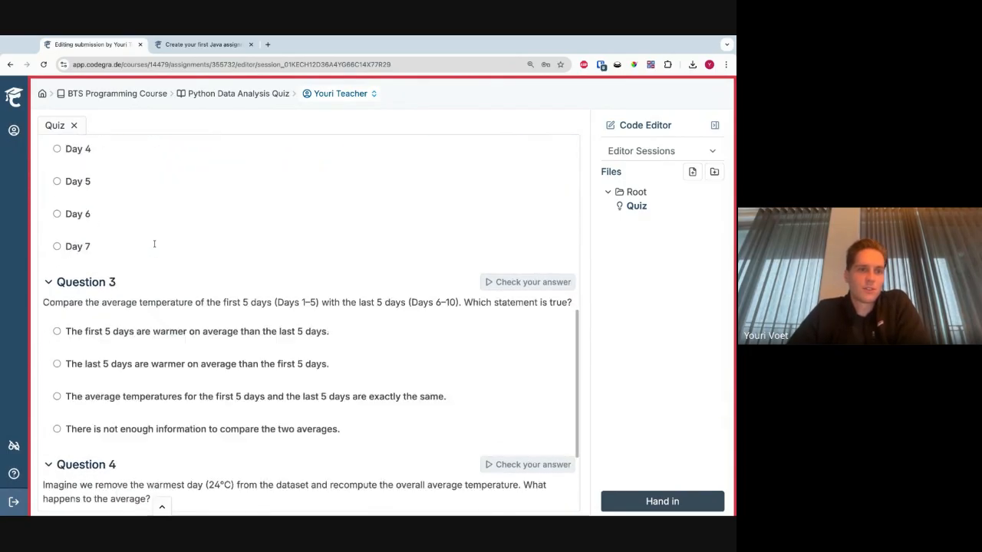
{"action": "scroll", "coordinate": [153, 244], "scroll_direction": "up", "scroll_amount": 8}
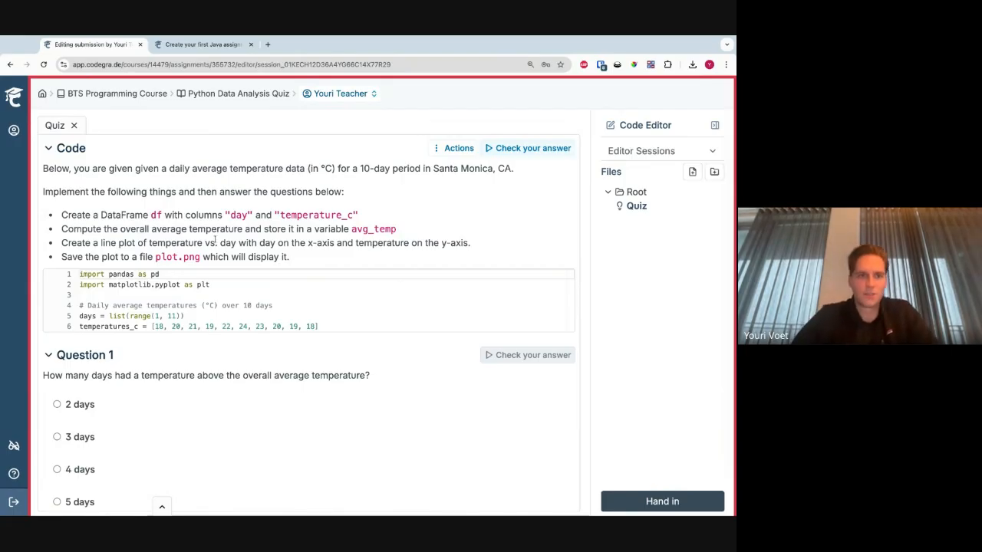
- Examine the Code section's temperature data description, implementation instructions and starter code, along with the questions below it
{"action": "left_click_drag", "start_coordinate": [298, 261], "coordinate": [318, 168]}
{"action": "left_click", "coordinate": [112, 205]}
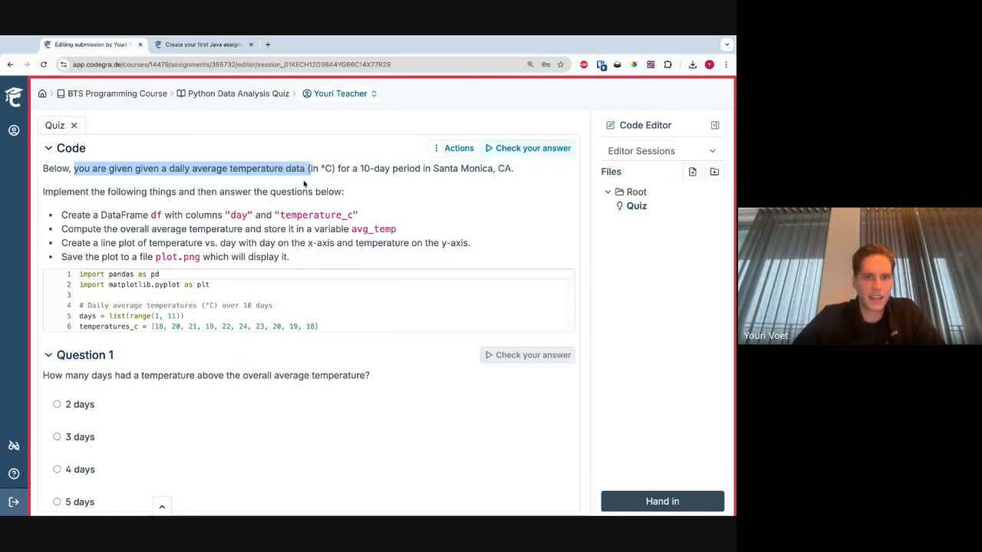
{"action": "left_click", "coordinate": [303, 180]}
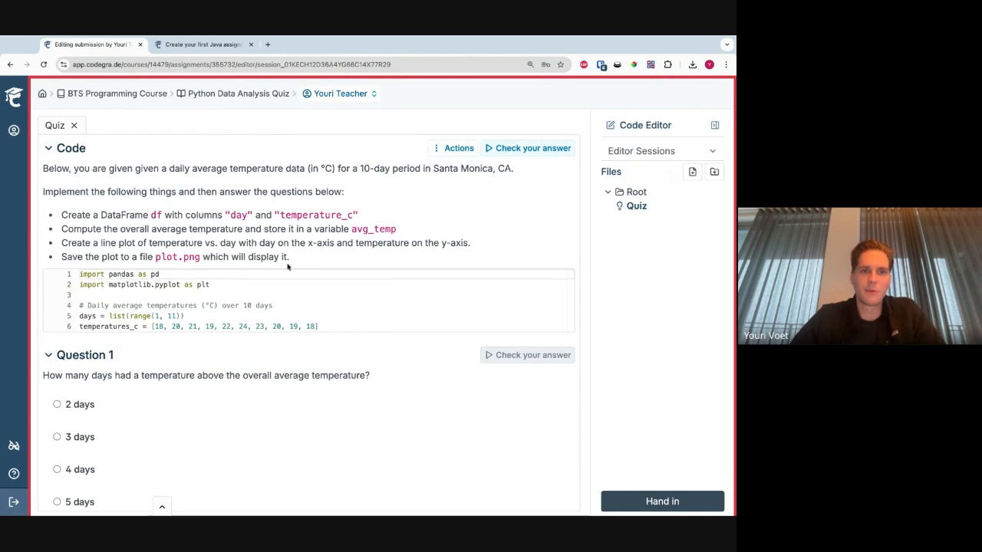
{"action": "left_click_drag", "start_coordinate": [309, 263], "coordinate": [67, 215]}
{"action": "left_click", "coordinate": [108, 228]}
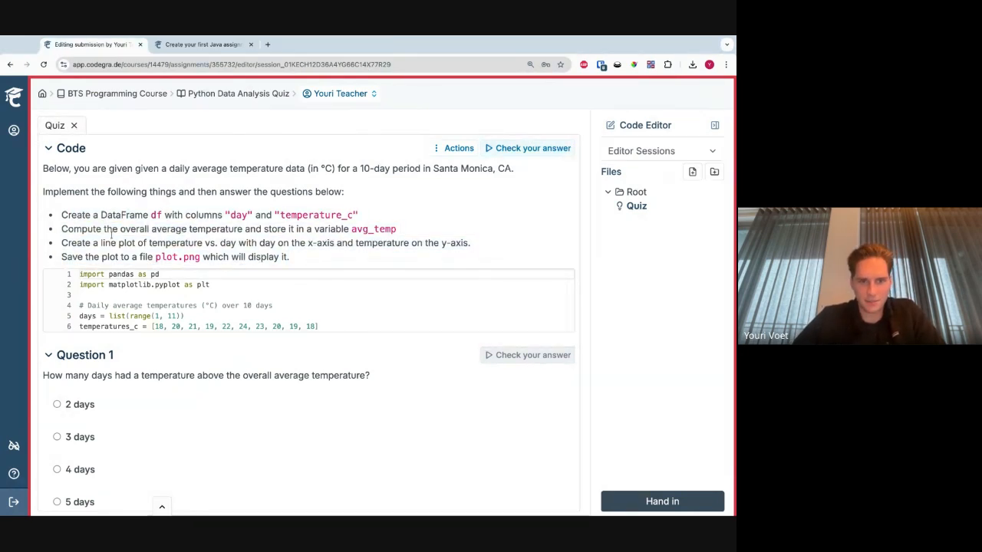
{"action": "left_click", "coordinate": [464, 160]}
{"action": "left_click", "coordinate": [328, 150]}
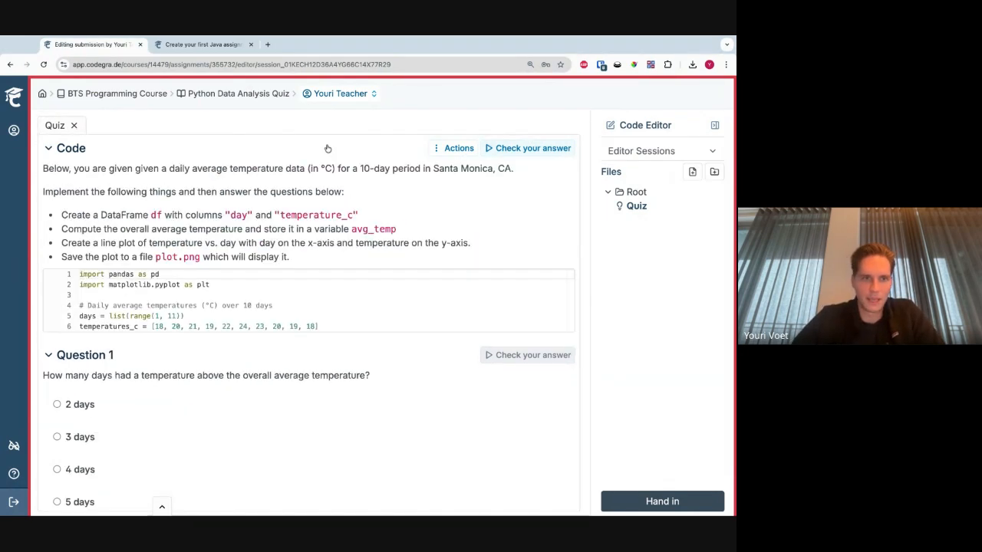
{"action": "left_click", "coordinate": [347, 327]}
{"action": "left_click", "coordinate": [438, 150]}
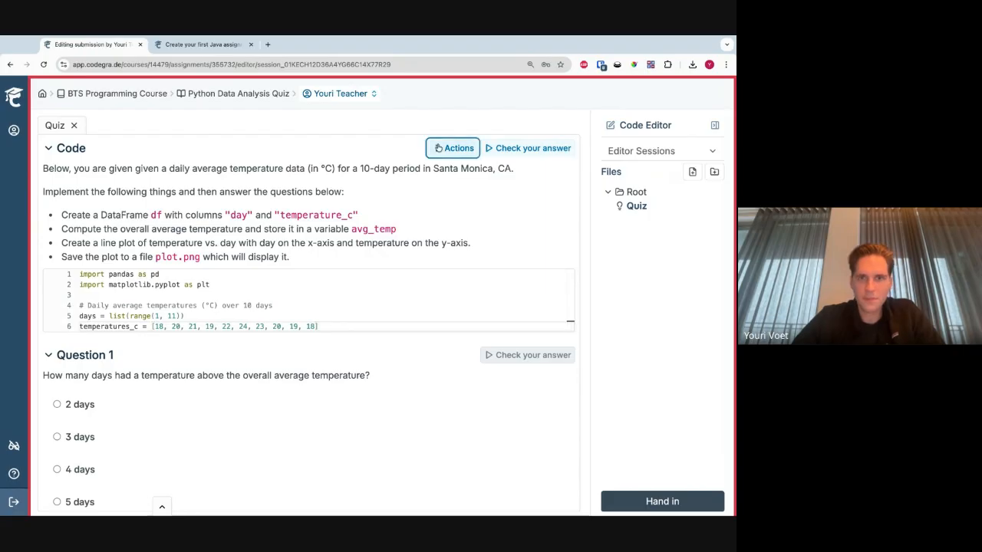
{"action": "left_click", "coordinate": [376, 204]}
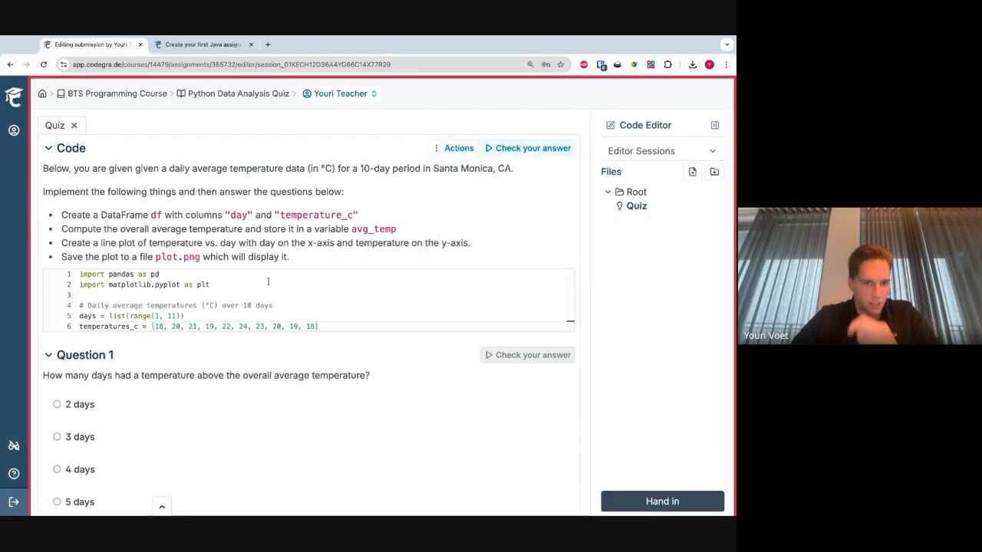
{"action": "scroll", "coordinate": [247, 256], "scroll_direction": "down", "scroll_amount": 3}
{"action": "scroll", "coordinate": [205, 276], "scroll_direction": "down", "scroll_amount": 3}
{"action": "scroll", "coordinate": [205, 275], "scroll_direction": "up", "scroll_amount": 6}
- Add two empty lines after the temperatures_c line in the Code section and check the answer
{"action": "left_click", "coordinate": [330, 326]}
{"action": "key", "text": "Return"}
{"action": "key", "text": "Return"}
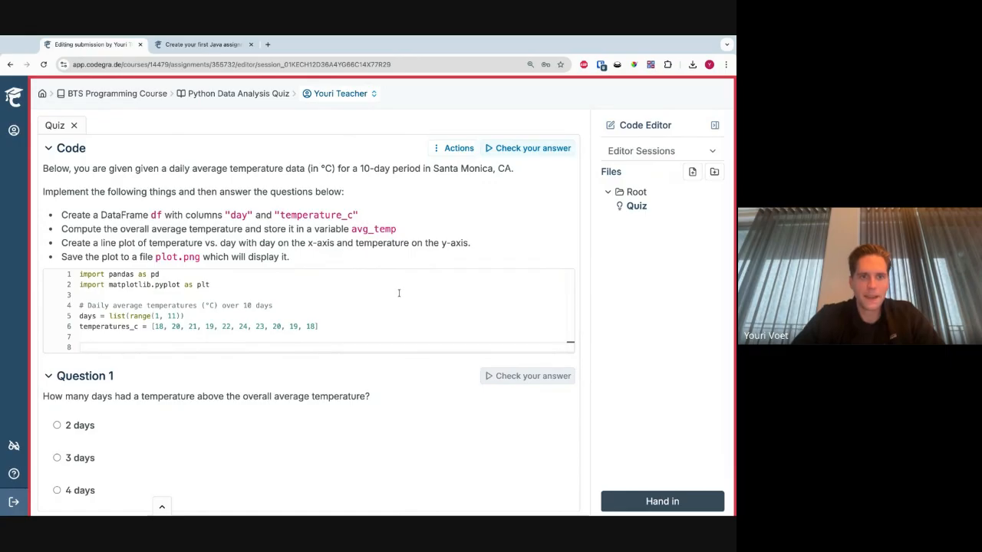
{"action": "left_click", "coordinate": [549, 148]}
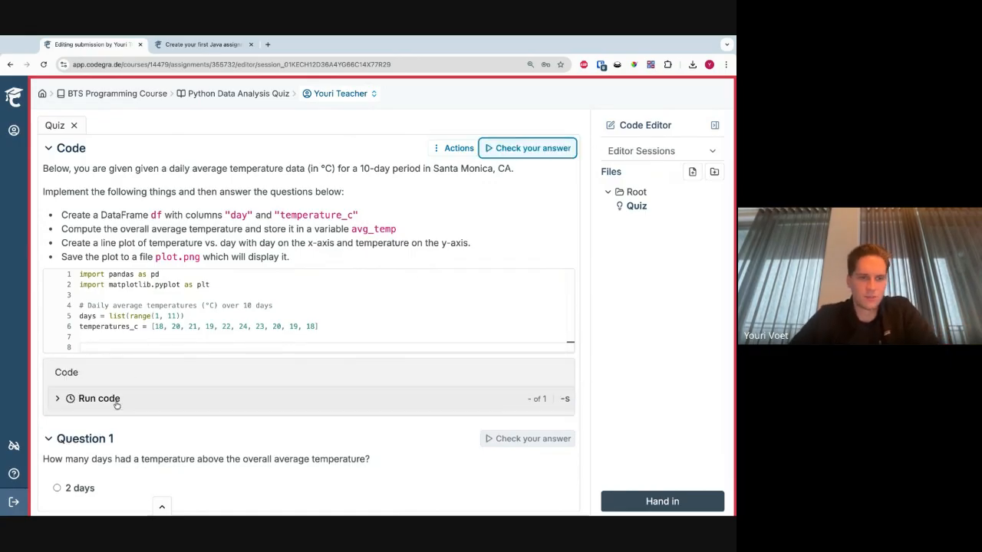
- Add print('hello') on line 8 of the Code section, check the answer and expand the Run code output
{"action": "left_click", "coordinate": [116, 400]}
{"action": "left_click", "coordinate": [116, 401]}
{"action": "left_click", "coordinate": [132, 336]}
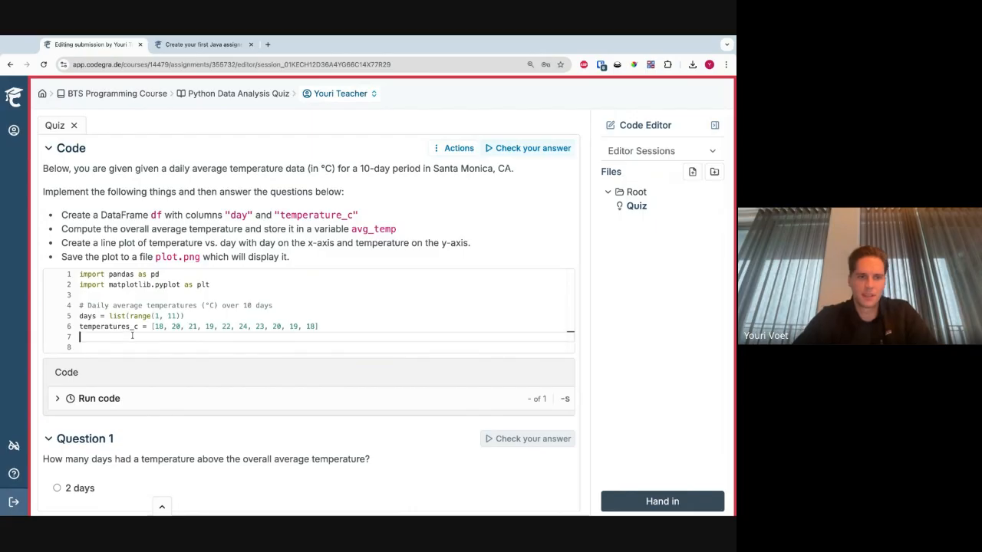
{"action": "left_click", "coordinate": [134, 343]}
{"action": "type", "text": "print('hello"}
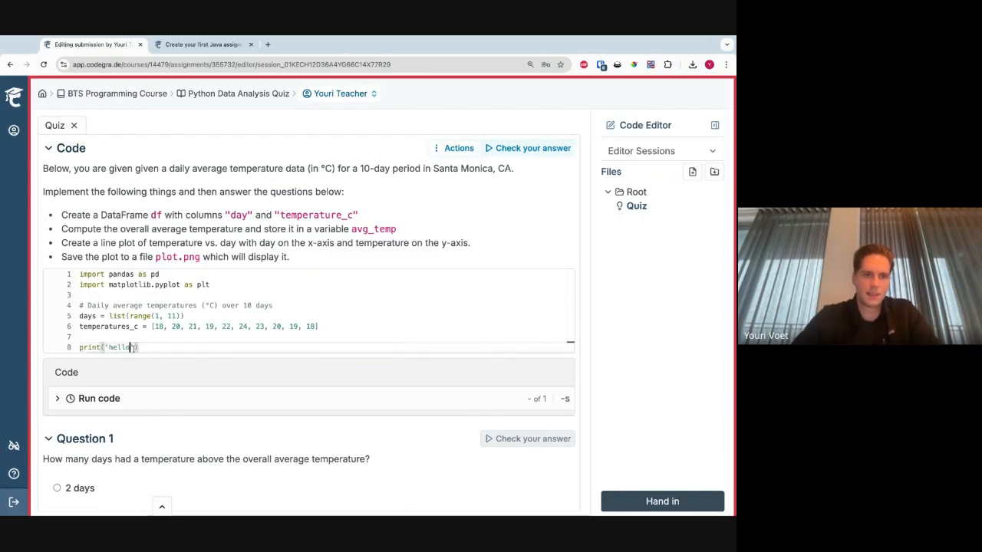
{"action": "left_click", "coordinate": [544, 152]}
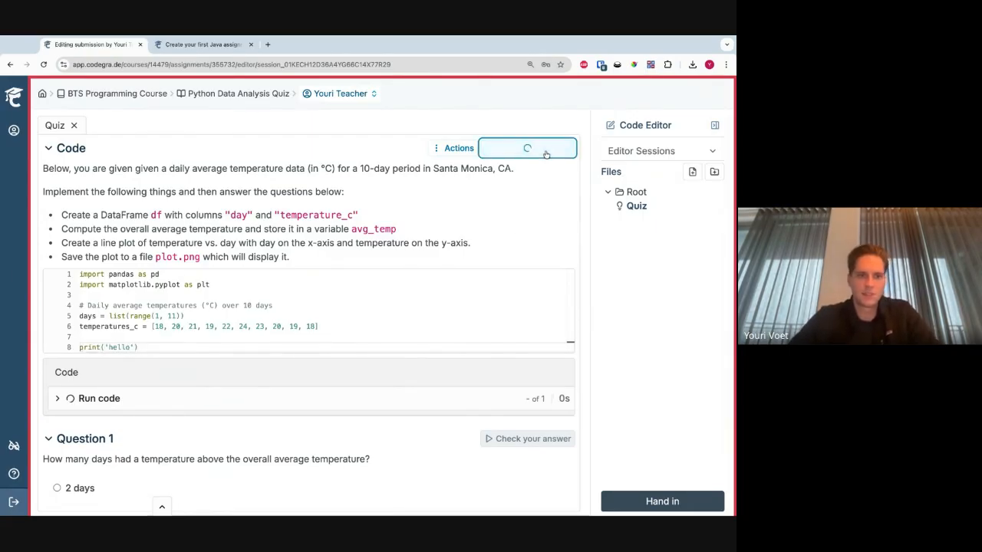
{"action": "left_click", "coordinate": [99, 397]}
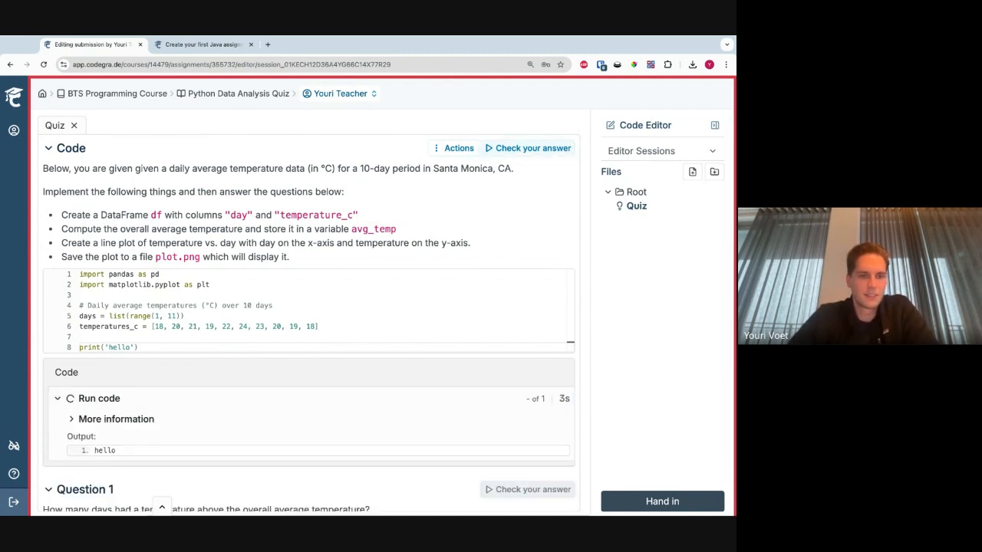
{"action": "double_click", "coordinate": [117, 451]}
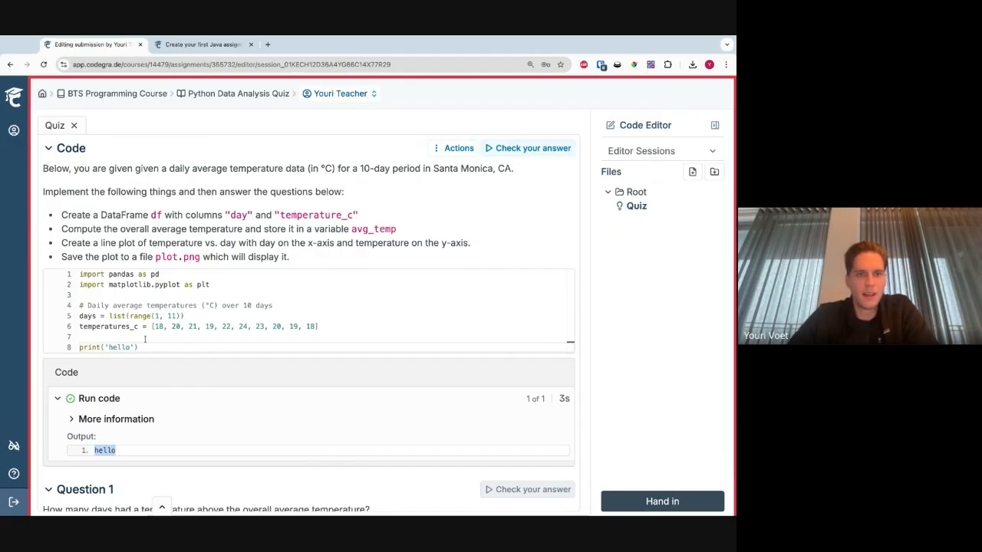
- Replace the print('hello') line with the copied solution code that builds df, computes avg_temp and plots temperature against day, leaving line 7 empty
{"action": "left_click_drag", "start_coordinate": [146, 345], "coordinate": [93, 319]}
{"action": "left_click", "coordinate": [95, 329]}
{"action": "left_click", "coordinate": [134, 344]}
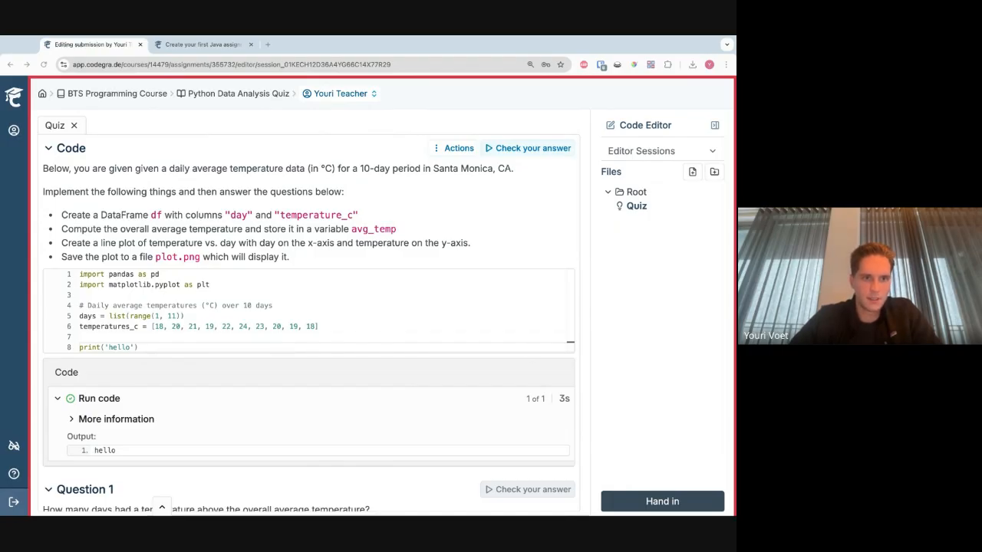
{"action": "left_click", "coordinate": [154, 341]}
{"action": "key", "text": "shift+Right"}
{"action": "key", "text": "shift+Right"}
{"action": "key", "text": "shift+Right"}
{"action": "key", "text": "shift+End"}
{"action": "key", "text": "ctrl+v"}
{"action": "left_click", "coordinate": [341, 336]}
{"action": "left_click", "coordinate": [342, 330]}
{"action": "key", "text": "Return"}
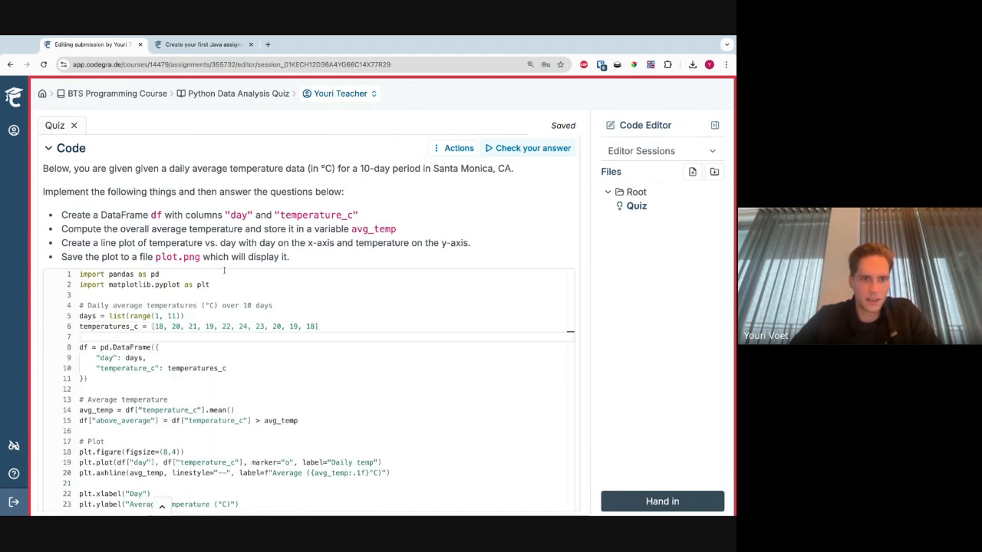
- Review the pasted solution's DataFrame, average temperature and plotting code
{"action": "scroll", "coordinate": [216, 220], "scroll_direction": "down", "scroll_amount": 1}
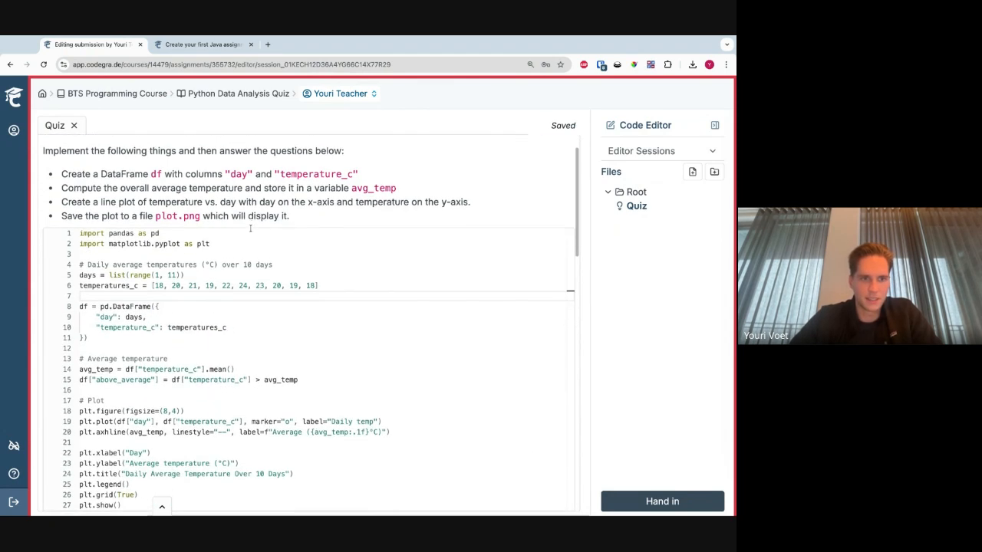
{"action": "left_click", "coordinate": [309, 383]}
{"action": "key", "text": "alt+shift+Left"}
{"action": "key", "text": "alt+shift+Left"}
{"action": "key", "text": "alt+shift+Left"}
{"action": "key", "text": "alt+shift+Left"}
{"action": "key", "text": "alt+shift+Left"}
{"action": "key", "text": "alt+shift+Left"}
{"action": "key", "text": "alt+shift+Left"}
{"action": "key", "text": "alt+shift+Left"}
{"action": "key", "text": "alt+shift+Left"}
{"action": "key", "text": "alt+shift+Left"}
{"action": "key", "text": "alt+shift+Left"}
{"action": "key", "text": "alt+shift+Left"}
{"action": "key", "text": "alt+shift+Left"}
{"action": "key", "text": "alt+shift+Left"}
{"action": "key", "text": "alt+shift+Left"}
{"action": "scroll", "coordinate": [132, 377], "scroll_direction": "down", "scroll_amount": 2}
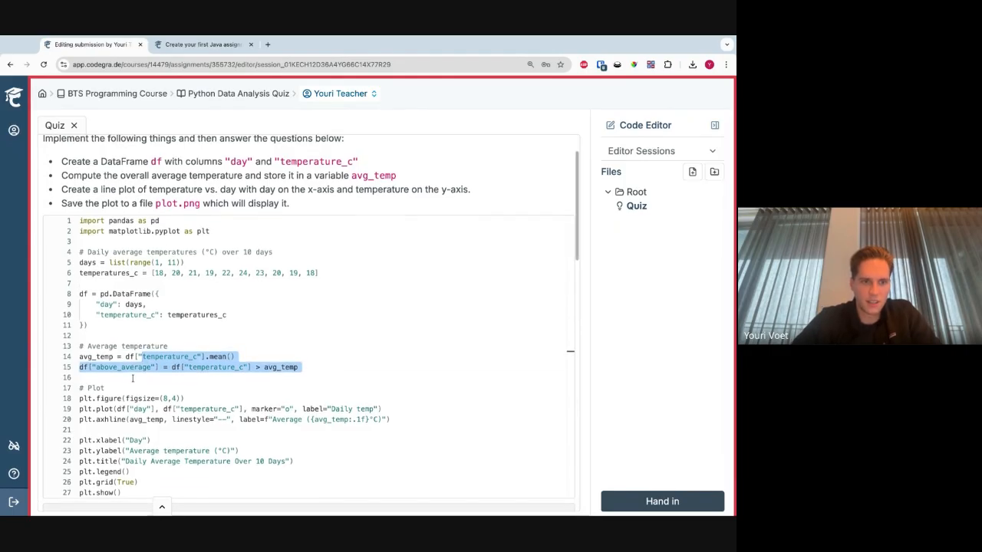
{"action": "left_click", "coordinate": [157, 353]}
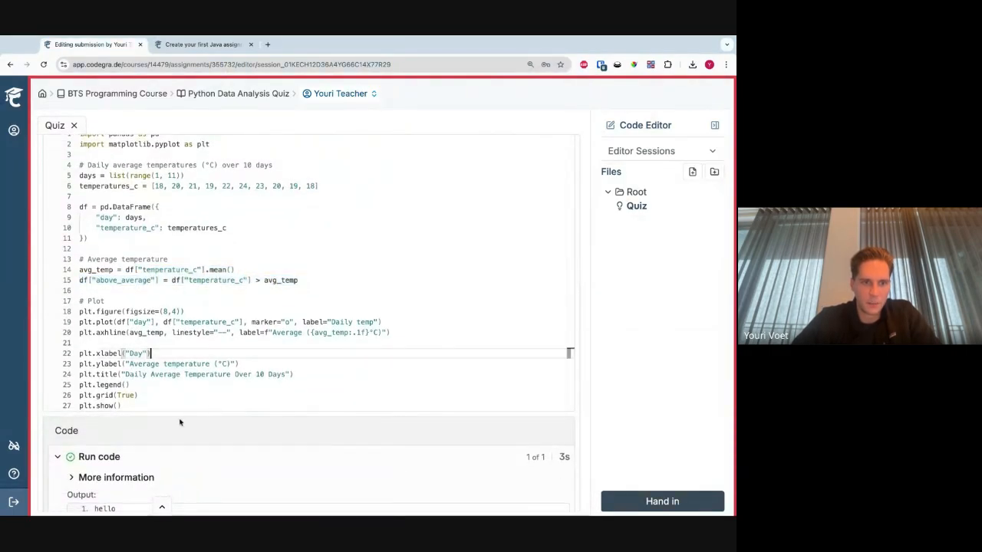
{"action": "left_click_drag", "start_coordinate": [180, 405], "coordinate": [160, 301]}
{"action": "left_click", "coordinate": [180, 305]}
- Check the Code section's answer and expand the Run code result to show the generated plot
{"action": "scroll", "coordinate": [184, 300], "scroll_direction": "up", "scroll_amount": 3}
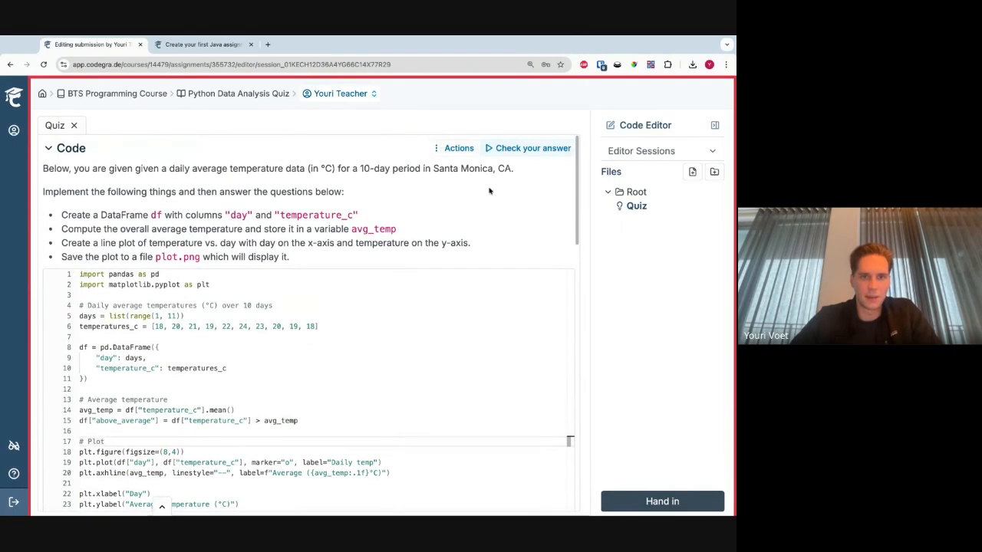
{"action": "left_click", "coordinate": [543, 148]}
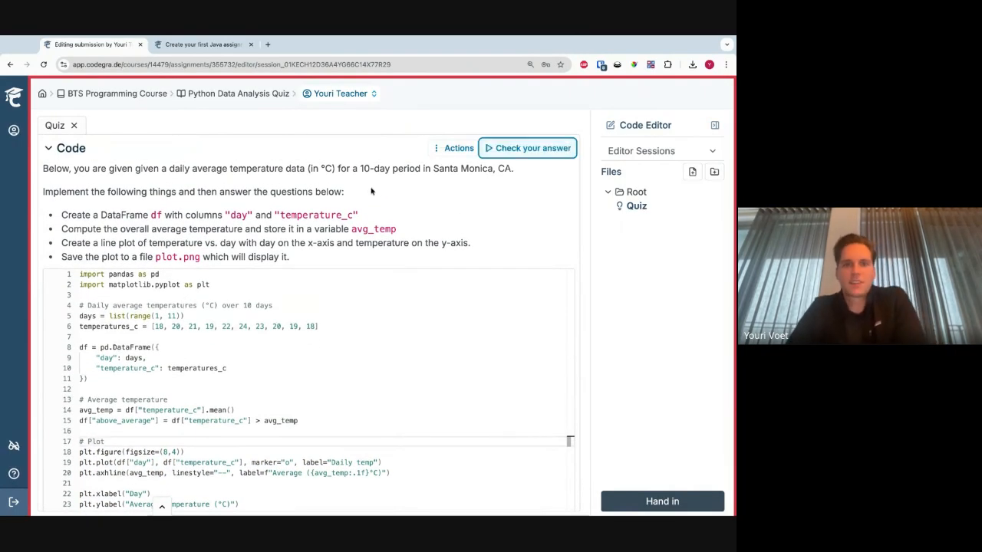
{"action": "scroll", "coordinate": [373, 191], "scroll_direction": "down", "scroll_amount": 5}
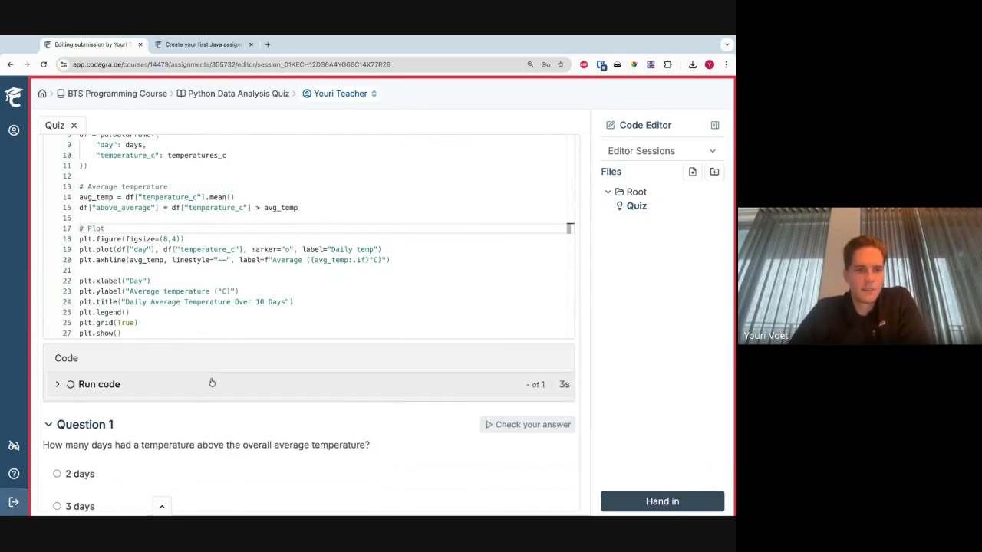
{"action": "left_click", "coordinate": [211, 384]}
{"action": "scroll", "coordinate": [227, 363], "scroll_direction": "down", "scroll_amount": 5}
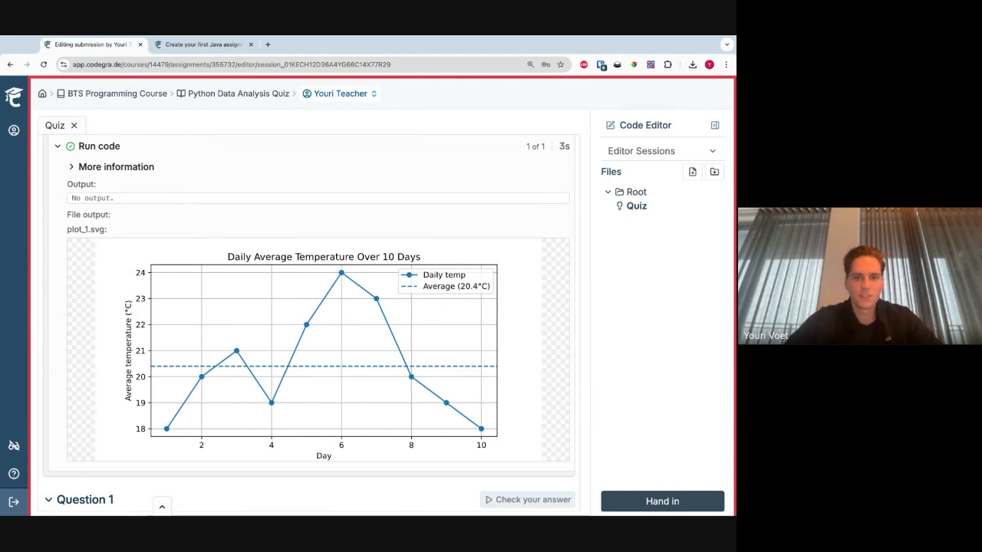
- Compare the daily temperature plot and its average line with Question 1 on how many days were above the overall average
{"action": "scroll", "coordinate": [298, 339], "scroll_direction": "down", "scroll_amount": 1}
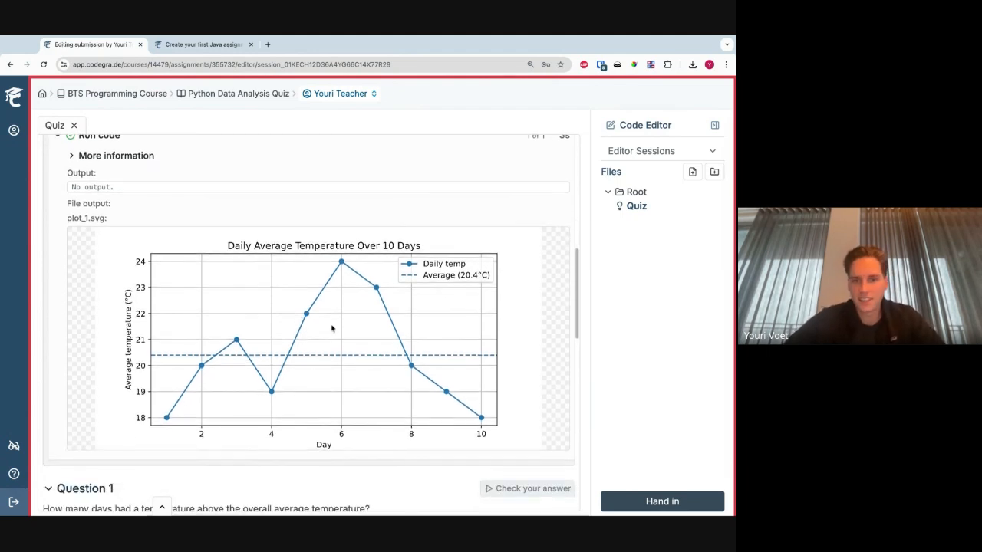
{"action": "scroll", "coordinate": [257, 324], "scroll_direction": "down", "scroll_amount": 2}
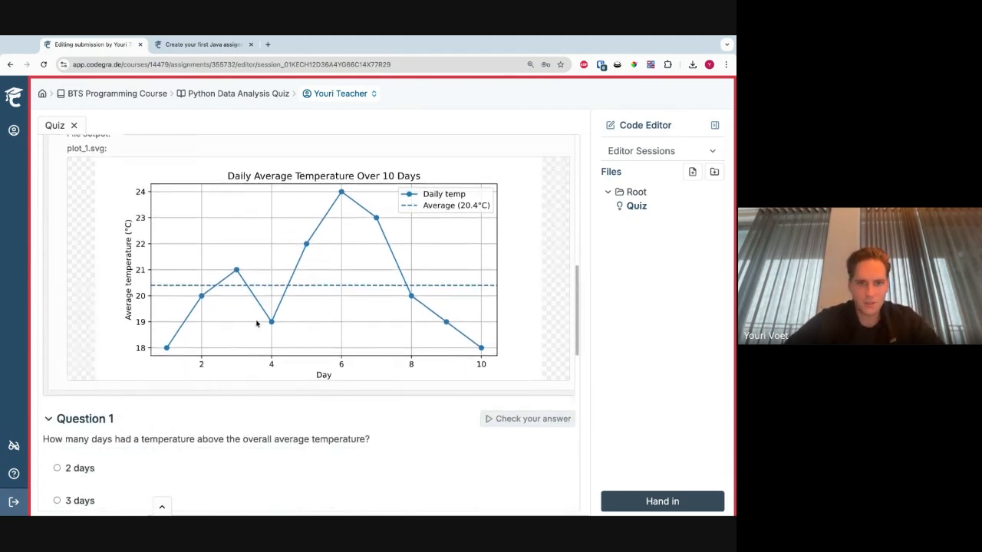
{"action": "scroll", "coordinate": [252, 258], "scroll_direction": "down", "scroll_amount": 3}
{"action": "scroll", "coordinate": [253, 256], "scroll_direction": "up", "scroll_amount": 3}
{"action": "scroll", "coordinate": [252, 259], "scroll_direction": "up", "scroll_amount": 1}
{"action": "scroll", "coordinate": [253, 259], "scroll_direction": "down", "scroll_amount": 5}
{"action": "scroll", "coordinate": [230, 334], "scroll_direction": "down", "scroll_amount": 5}
{"action": "scroll", "coordinate": [230, 335], "scroll_direction": "up", "scroll_amount": 8}
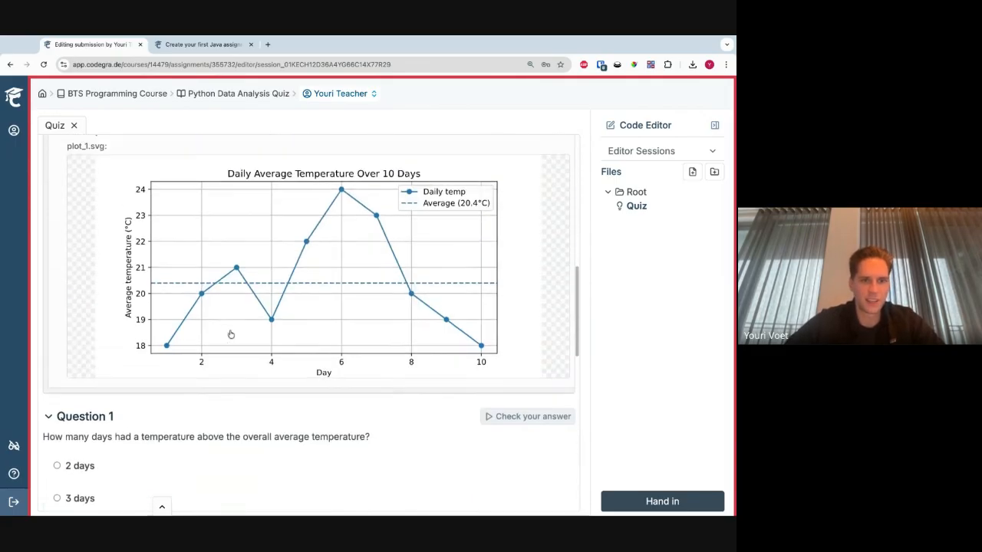
{"action": "scroll", "coordinate": [230, 334], "scroll_direction": "up", "scroll_amount": 2}
{"action": "scroll", "coordinate": [237, 358], "scroll_direction": "down", "scroll_amount": 5}
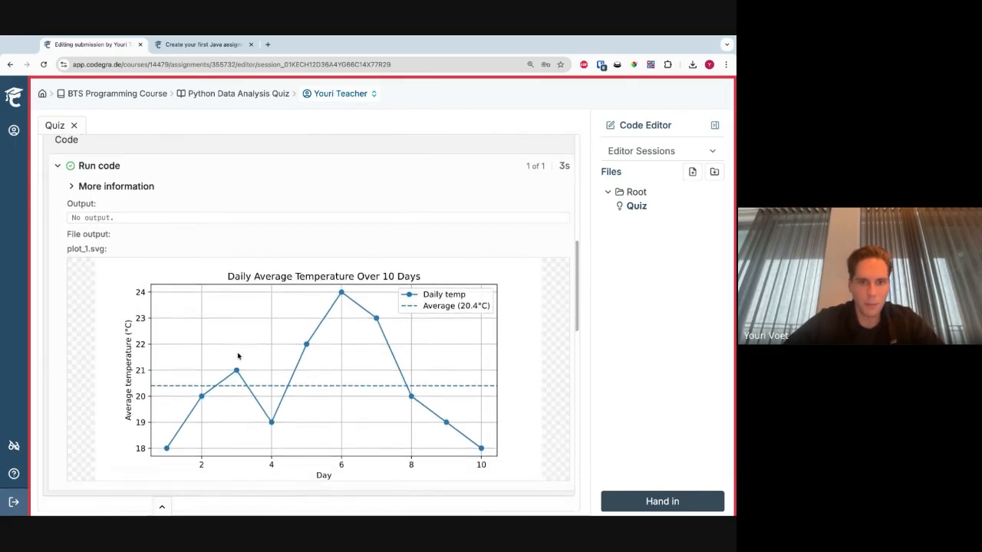
{"action": "scroll", "coordinate": [238, 356], "scroll_direction": "down", "scroll_amount": 1}
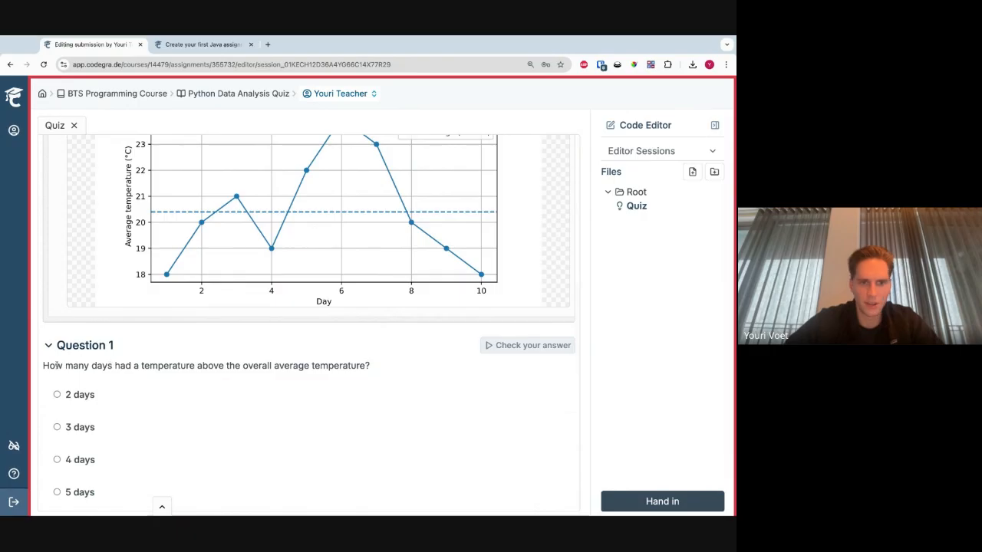
{"action": "left_click_drag", "start_coordinate": [57, 366], "coordinate": [272, 366]}
{"action": "left_click", "coordinate": [244, 366]}
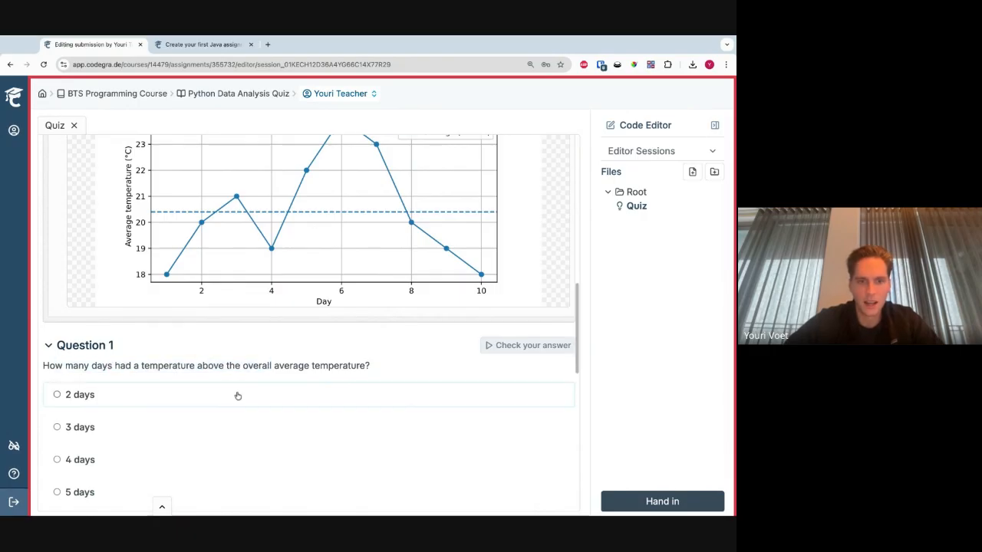
{"action": "scroll", "coordinate": [237, 394], "scroll_direction": "up", "scroll_amount": 1}
{"action": "scroll", "coordinate": [234, 414], "scroll_direction": "up", "scroll_amount": 5}
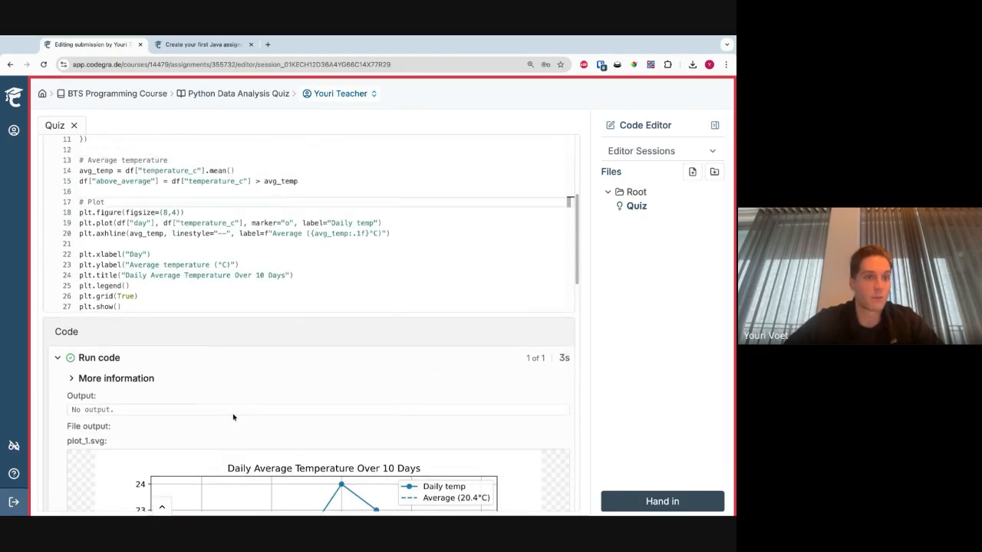
{"action": "scroll", "coordinate": [182, 355], "scroll_direction": "down", "scroll_amount": 4}
{"action": "scroll", "coordinate": [182, 355], "scroll_direction": "down", "scroll_amount": 3}
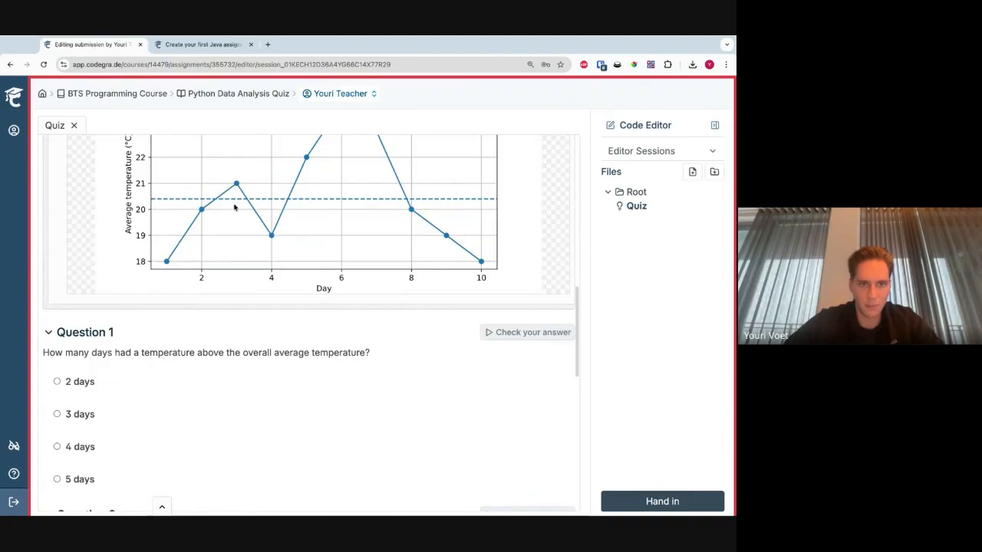
{"action": "scroll", "coordinate": [235, 205], "scroll_direction": "up", "scroll_amount": 2}
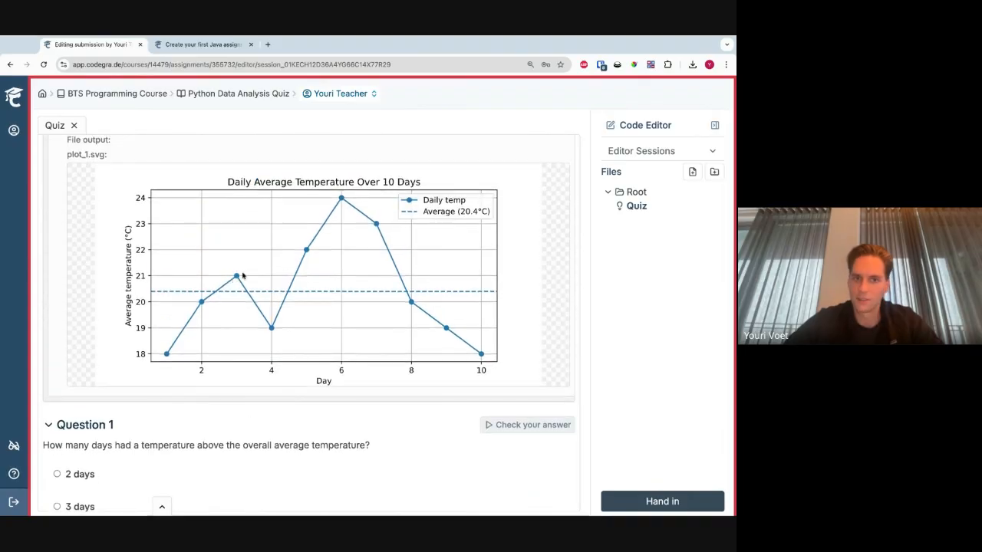
- Answer Question 1 with 4 days, check the answer and read its hint
{"action": "scroll", "coordinate": [88, 364], "scroll_direction": "down", "scroll_amount": 4}
{"action": "left_click", "coordinate": [80, 356]}
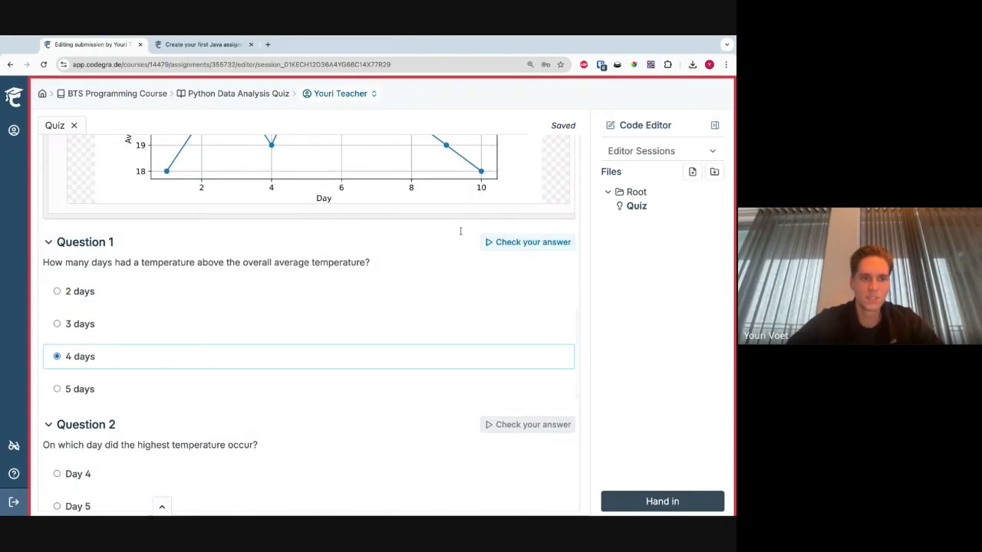
{"action": "left_click", "coordinate": [503, 242]}
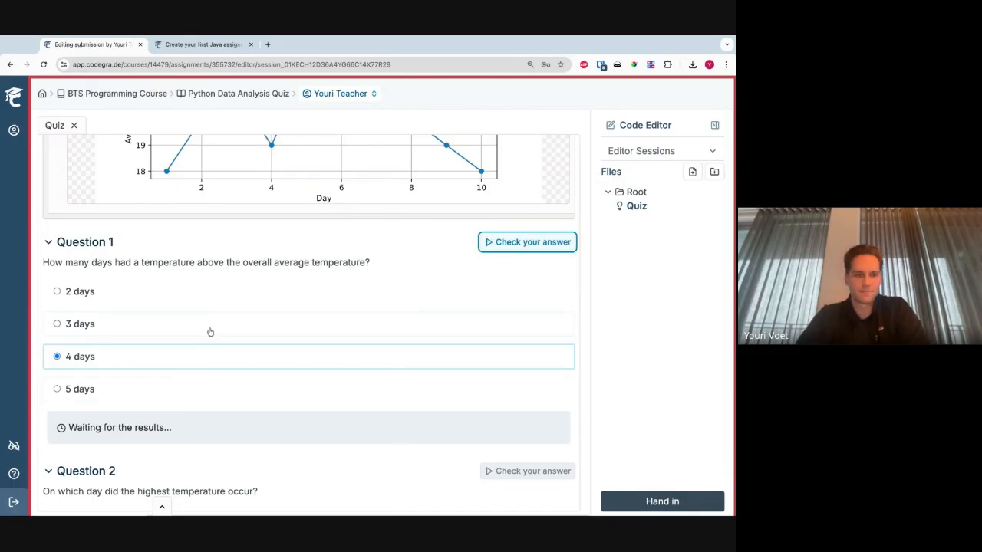
{"action": "scroll", "coordinate": [222, 315], "scroll_direction": "down", "scroll_amount": 2}
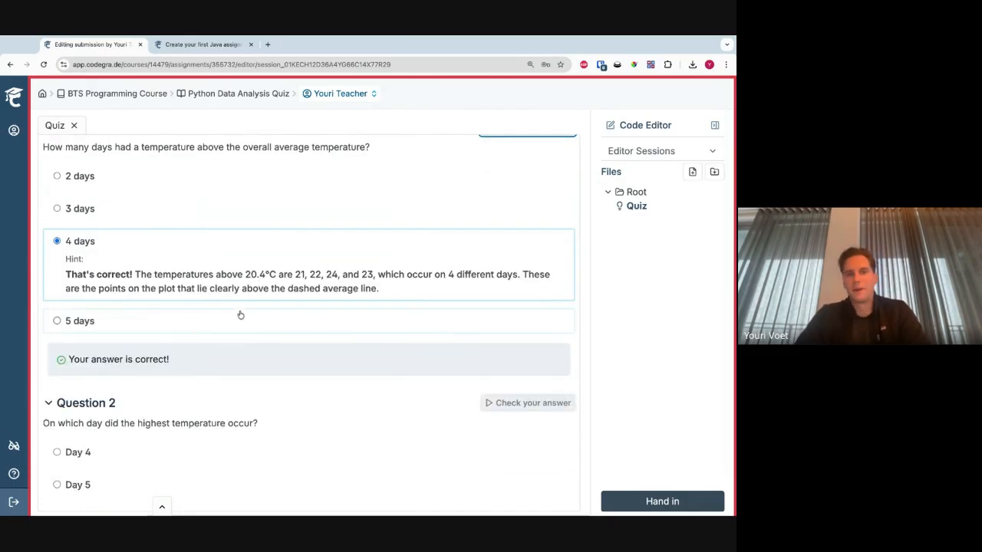
{"action": "left_click_drag", "start_coordinate": [380, 289], "coordinate": [171, 276]}
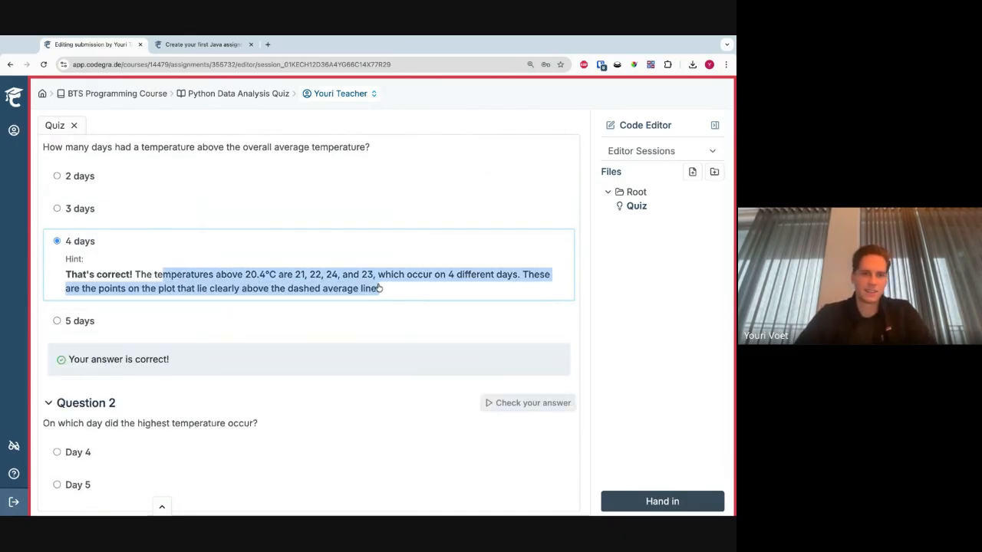
{"action": "left_click", "coordinate": [587, 305]}
- Hand in the quiz with Questions 2 to 4 left unanswered
{"action": "scroll", "coordinate": [260, 391], "scroll_direction": "down", "scroll_amount": 2}
{"action": "scroll", "coordinate": [260, 390], "scroll_direction": "down", "scroll_amount": 4}
{"action": "left_click", "coordinate": [651, 501]}
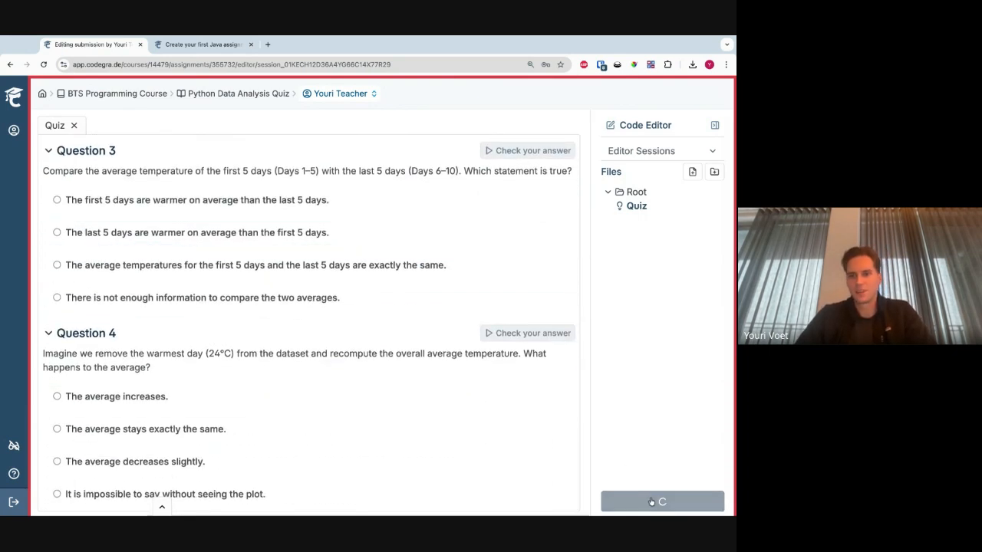
{"action": "left_click", "coordinate": [605, 469]}
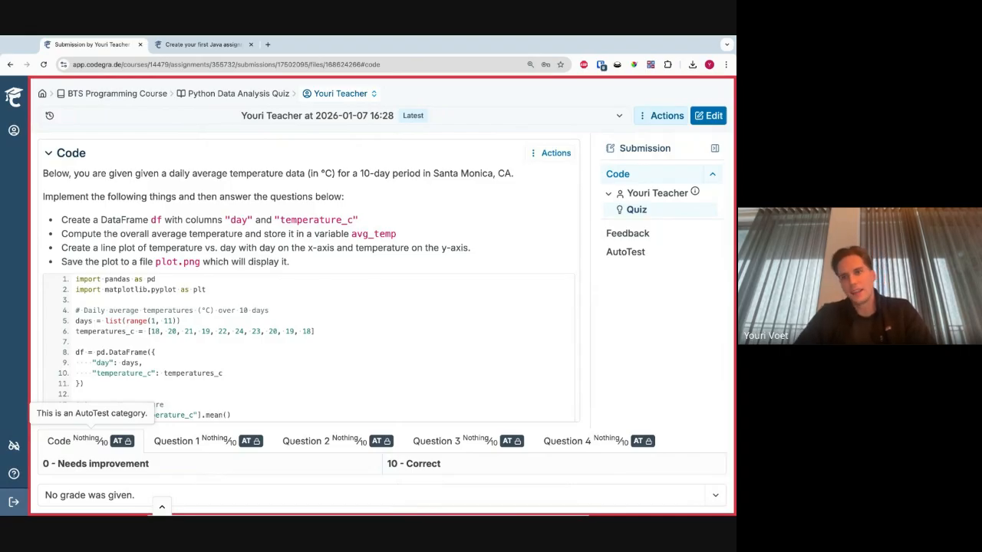
- Expand the submission's Run code result and look through its plot and the marked quiz answers
{"action": "scroll", "coordinate": [310, 184], "scroll_direction": "down", "scroll_amount": 8}
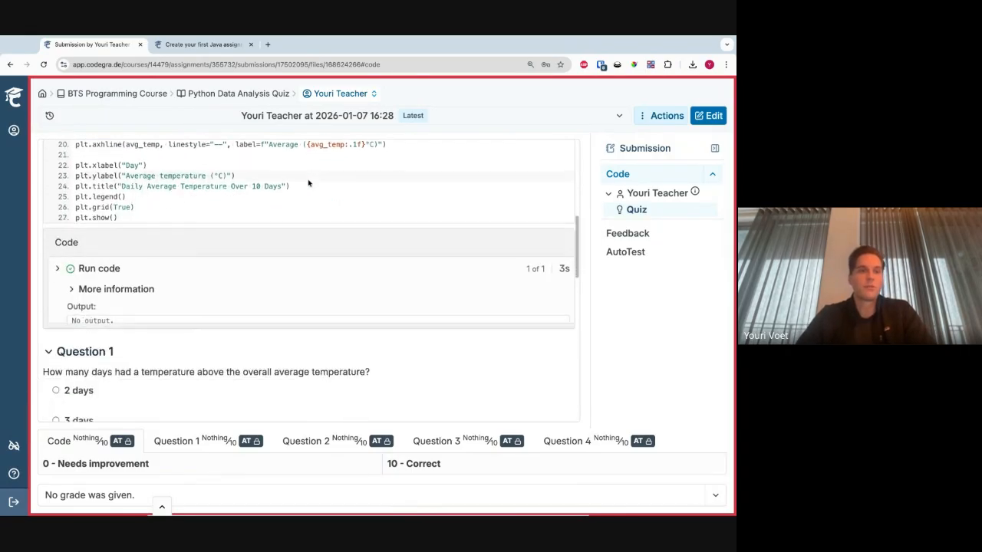
{"action": "left_click", "coordinate": [195, 268]}
{"action": "scroll", "coordinate": [196, 275], "scroll_direction": "down", "scroll_amount": 4}
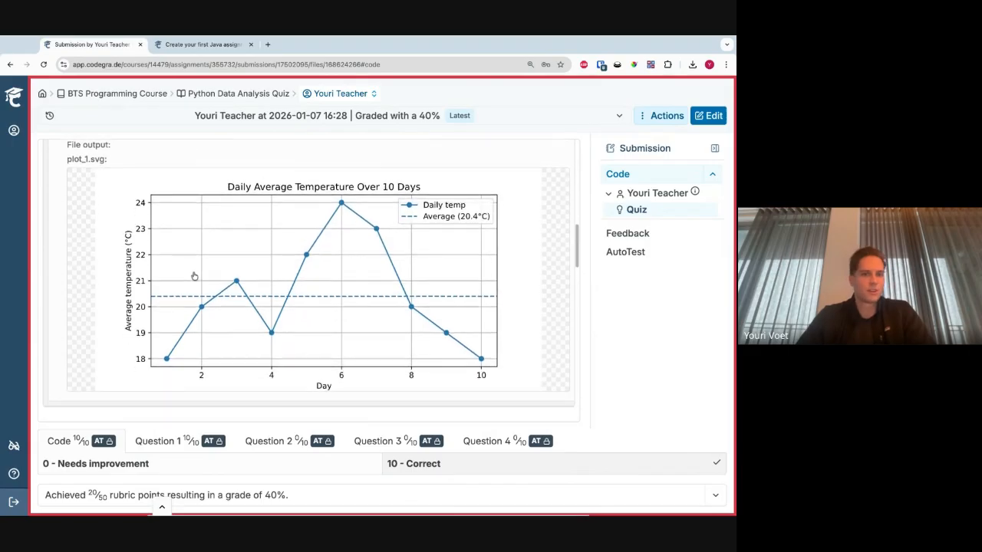
{"action": "scroll", "coordinate": [195, 276], "scroll_direction": "down", "scroll_amount": 5}
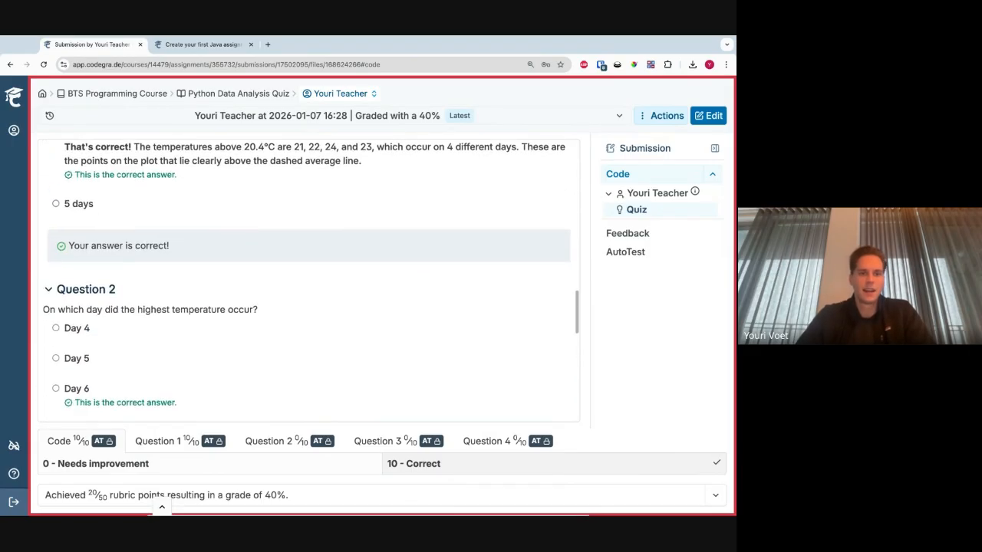
- Inspect the rubric categories for Question 1 and Question 2 alongside the marked Question 2 answer
{"action": "left_click", "coordinate": [169, 446]}
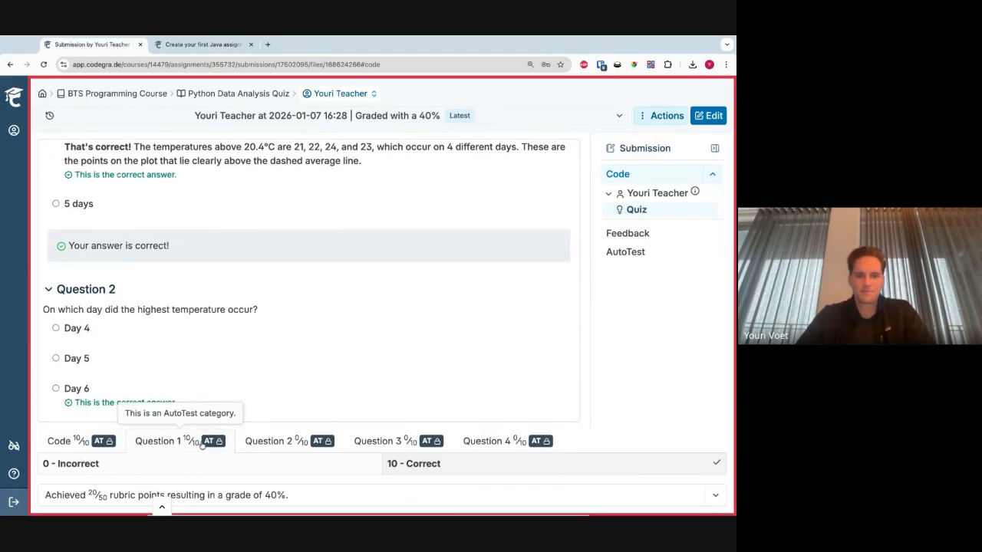
{"action": "left_click", "coordinate": [314, 449]}
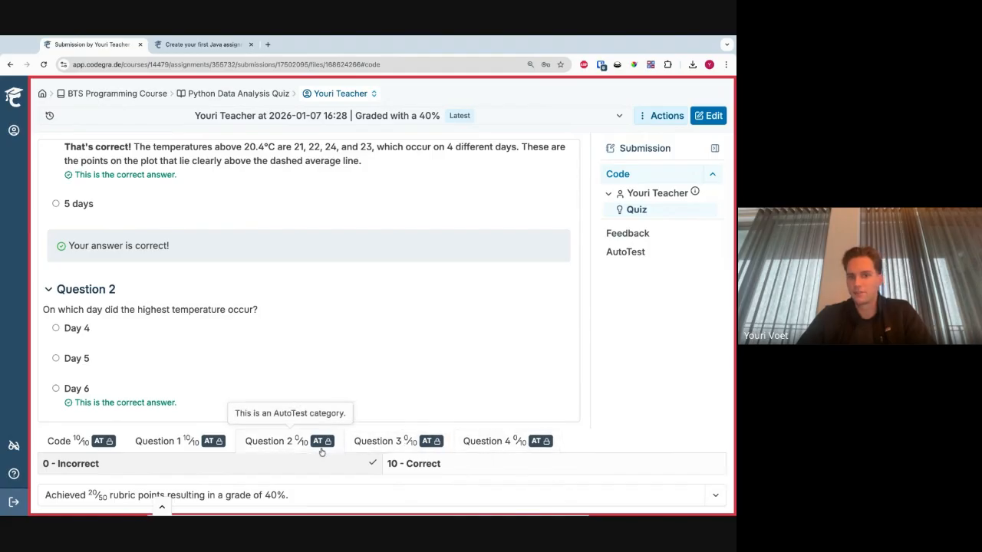
{"action": "scroll", "coordinate": [206, 360], "scroll_direction": "down", "scroll_amount": 1}
{"action": "left_click", "coordinate": [153, 439]}
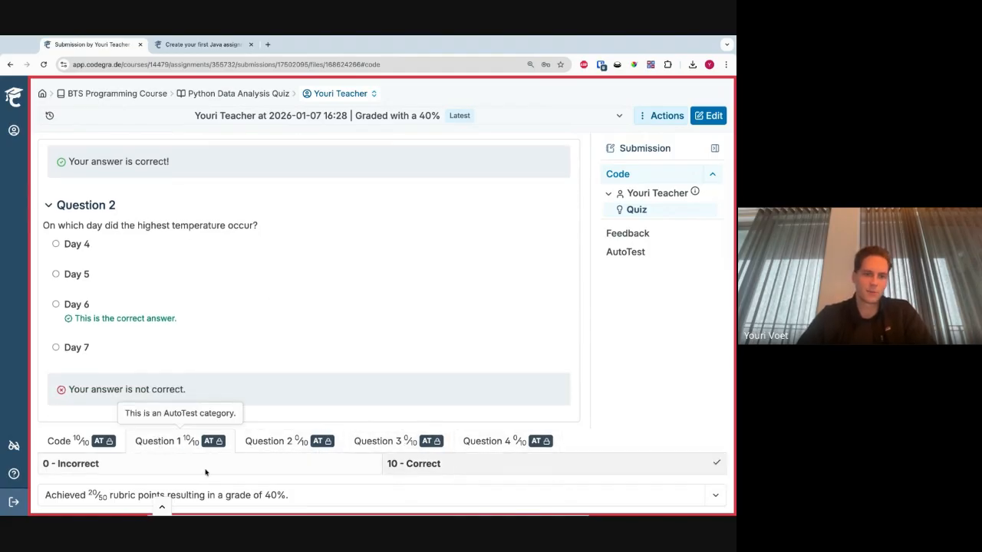
- Inspect the Code rubric category and the resulting grade, and go back to the submitted code
{"action": "left_click", "coordinate": [78, 445]}
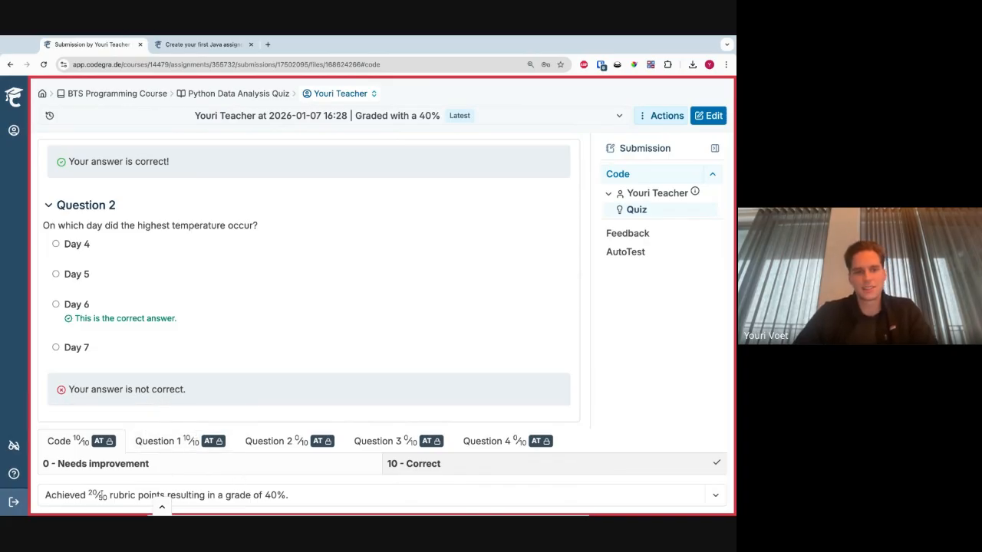
{"action": "left_click_drag", "start_coordinate": [290, 495], "coordinate": [265, 496]}
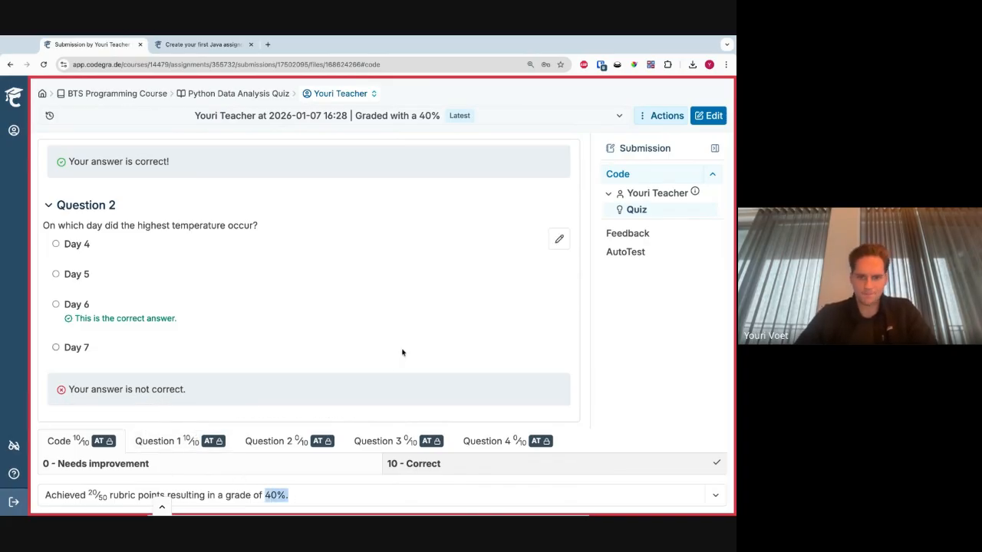
{"action": "scroll", "coordinate": [401, 350], "scroll_direction": "up", "scroll_amount": 10}
{"action": "scroll", "coordinate": [401, 352], "scroll_direction": "up", "scroll_amount": 5}
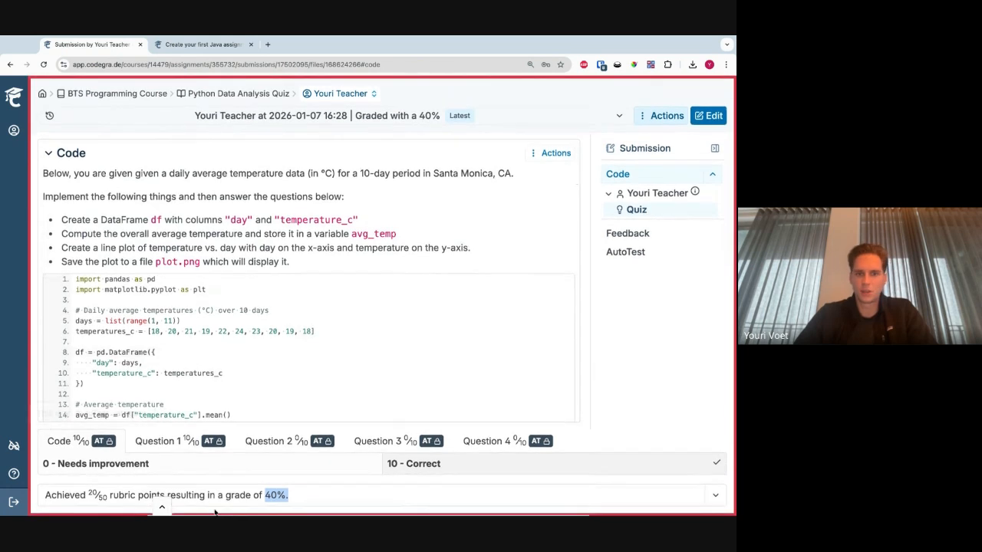
- Leave the student view and open the Python Data Analysis Quiz's general assignment settings to inspect Simplified submission mode
{"action": "left_click", "coordinate": [161, 507]}
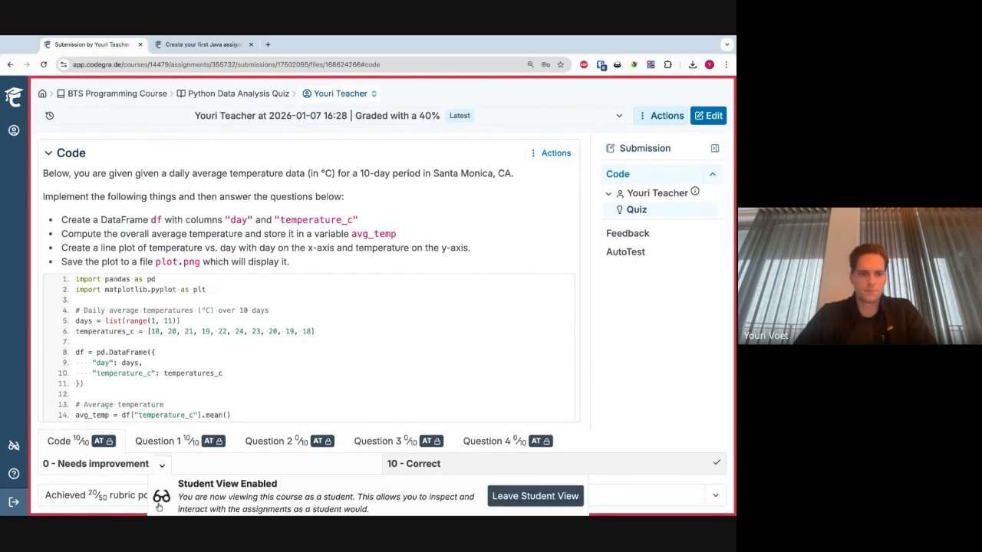
{"action": "left_click", "coordinate": [545, 494]}
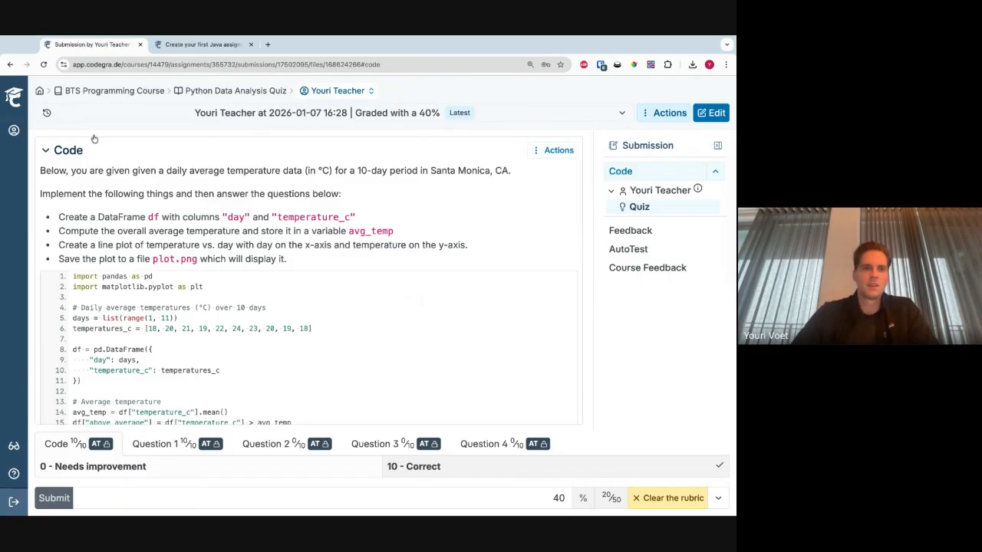
{"action": "left_click", "coordinate": [243, 93]}
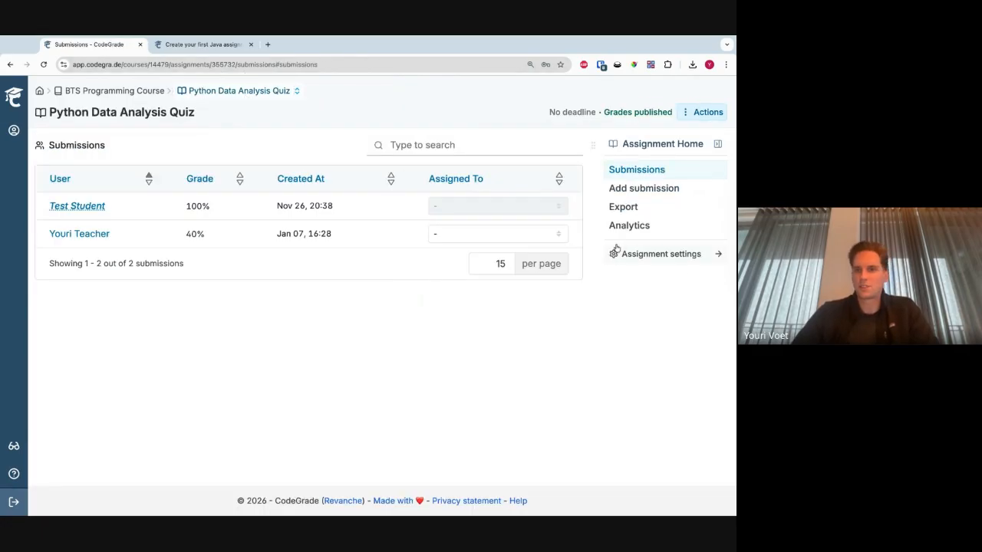
{"action": "left_click", "coordinate": [644, 255]}
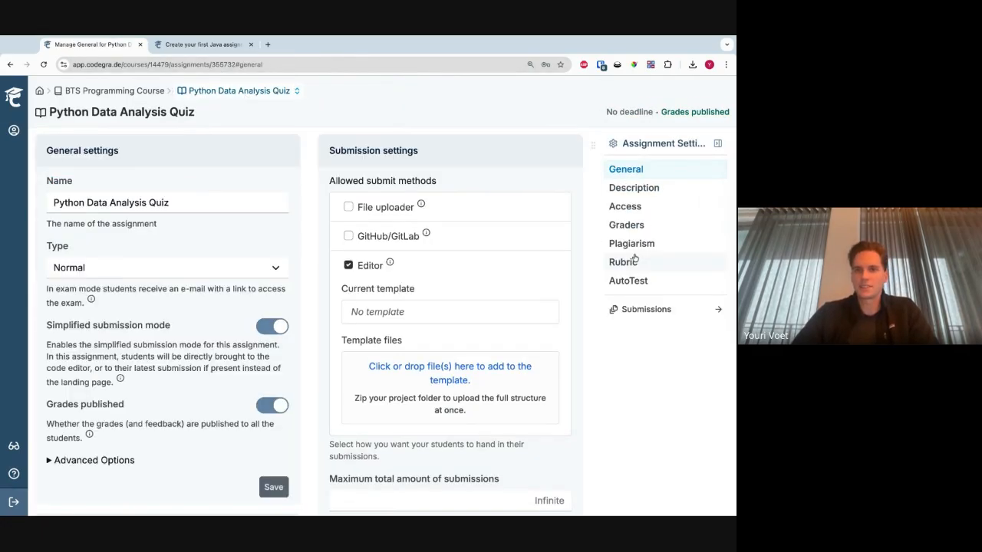
{"action": "triple_click", "coordinate": [46, 326]}
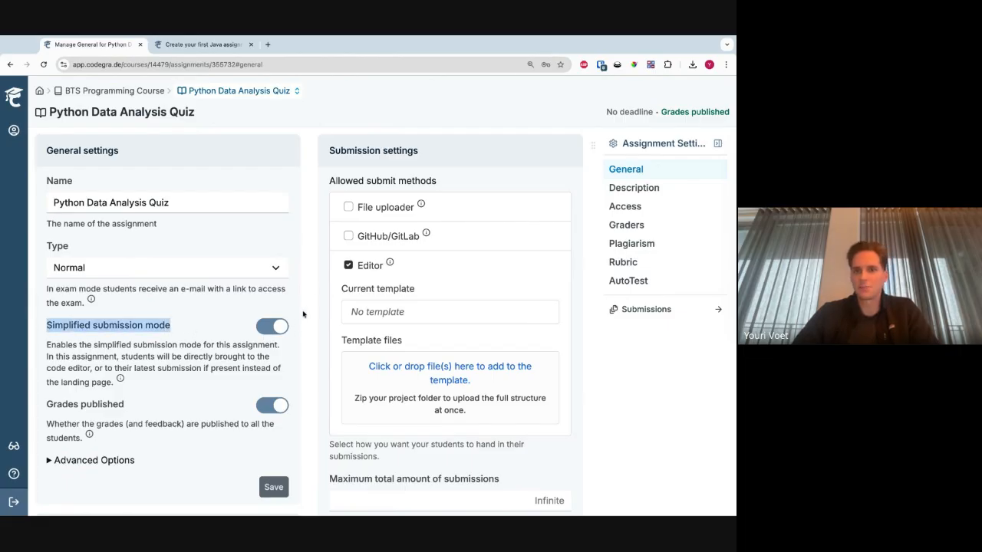
{"action": "left_click", "coordinate": [322, 278]}
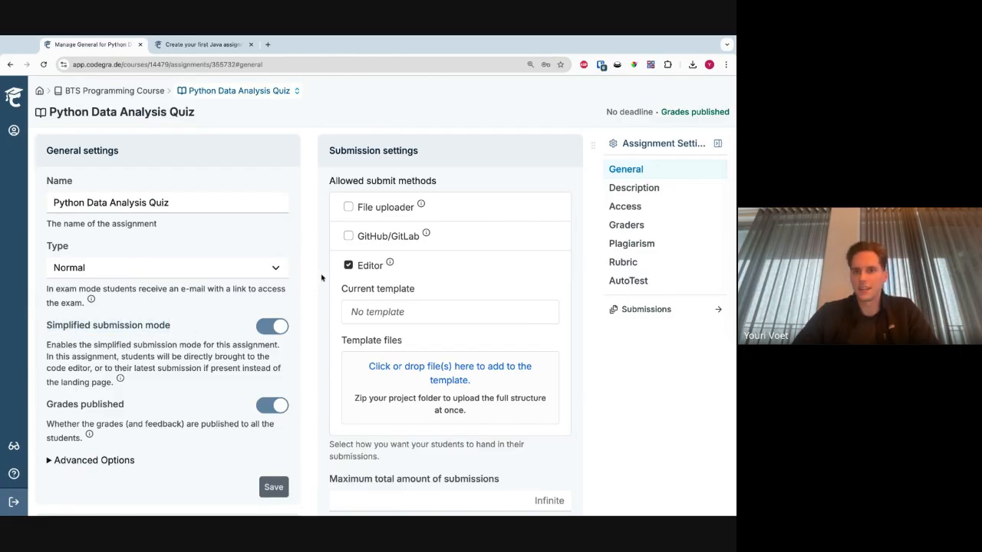
- Open the quiz's AutoTest configuration and look through the available test and quiz question blocks
{"action": "left_click", "coordinate": [636, 281]}
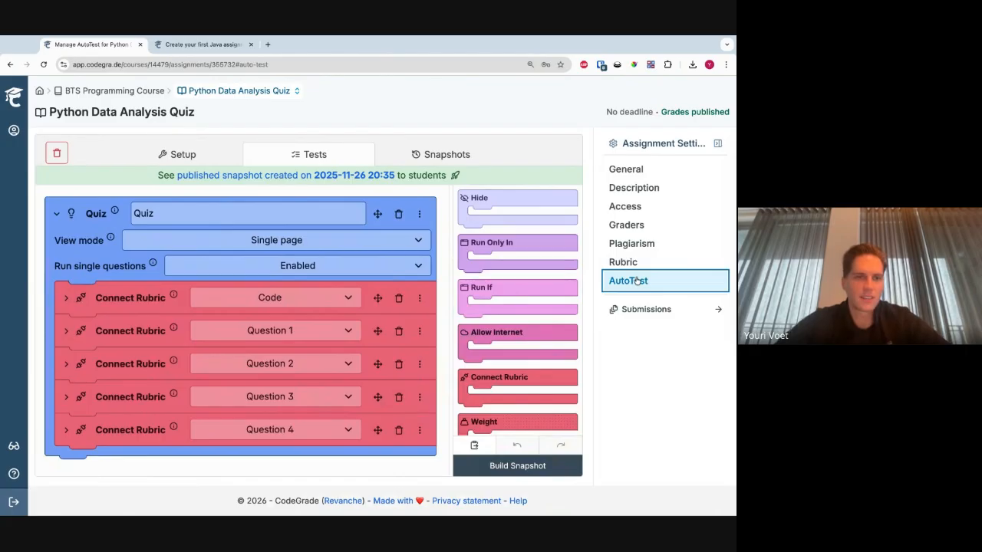
{"action": "scroll", "coordinate": [514, 327], "scroll_direction": "down", "scroll_amount": 15}
{"action": "scroll", "coordinate": [514, 328], "scroll_direction": "down", "scroll_amount": 3}
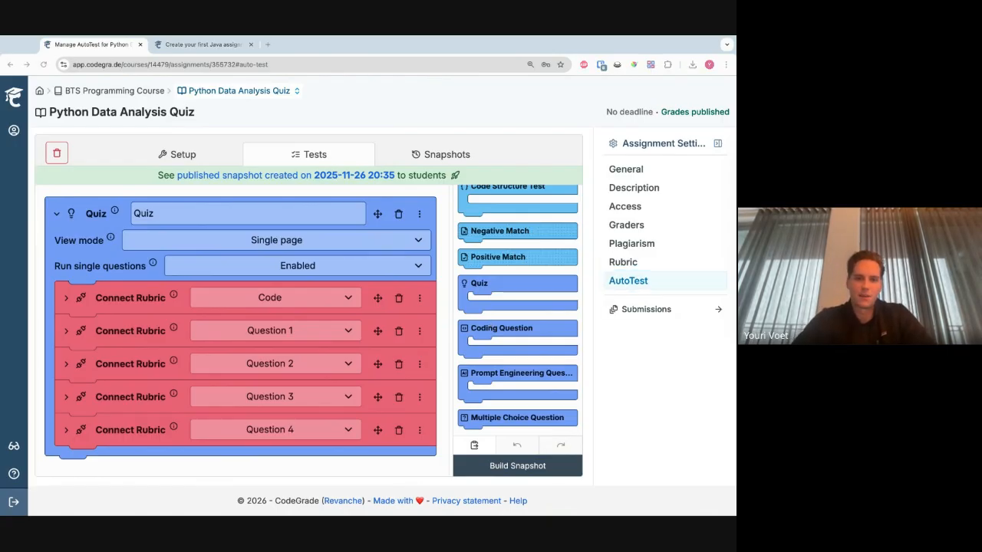
- Try the Page per question view mode on the Quiz block and restore Single page
{"action": "left_click", "coordinate": [156, 277]}
{"action": "left_click_drag", "start_coordinate": [68, 251], "coordinate": [49, 247]}
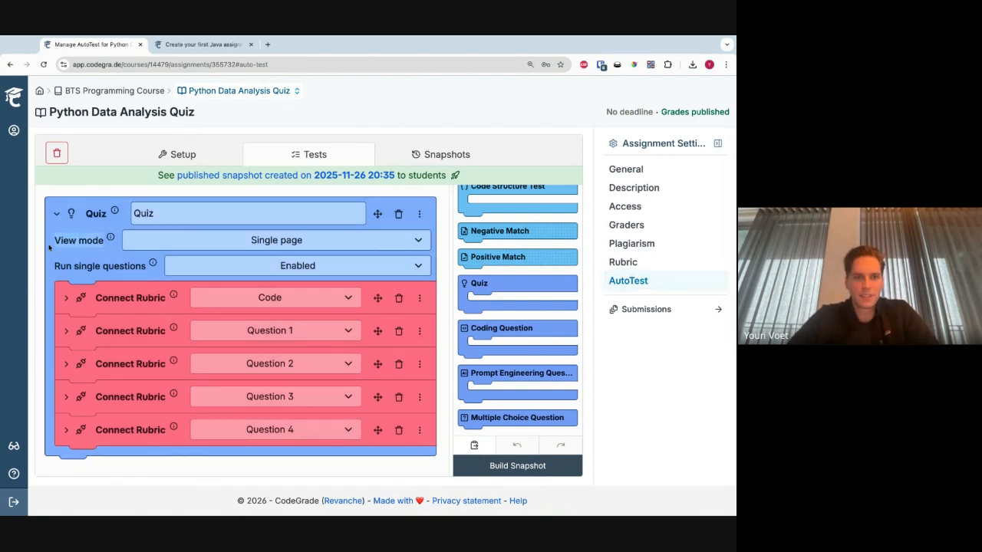
{"action": "left_click", "coordinate": [171, 249]}
{"action": "left_click", "coordinate": [172, 268]}
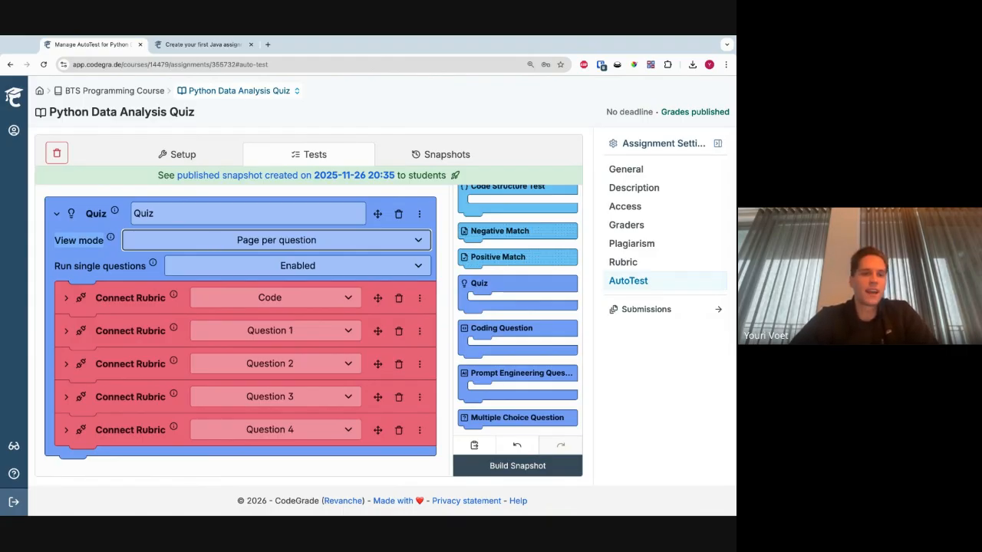
{"action": "left_click", "coordinate": [328, 269]}
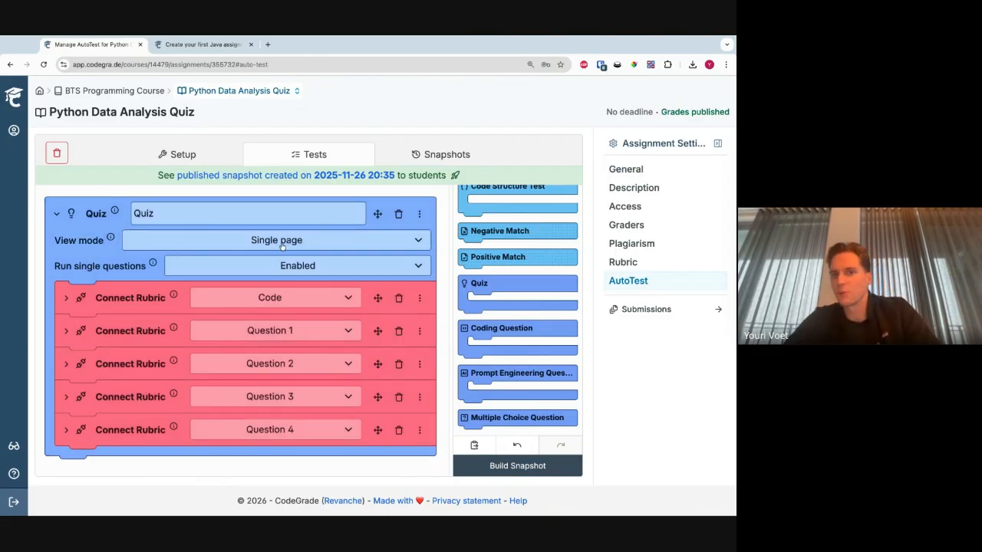
- Expand the Code rubric block and enlarge its coding question's Question field to read the full assignment text
{"action": "left_click", "coordinate": [65, 299]}
{"action": "scroll", "coordinate": [61, 298], "scroll_direction": "up", "scroll_amount": 6}
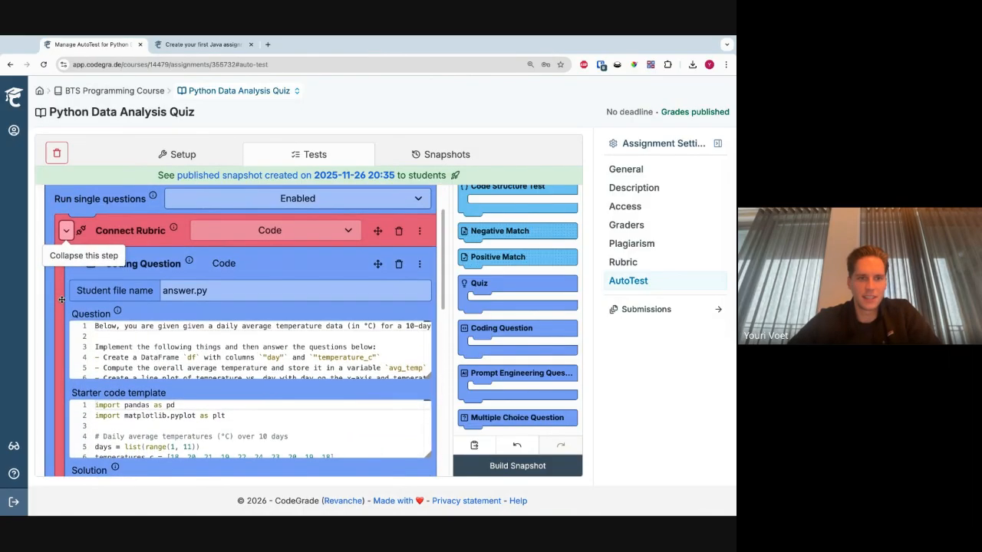
{"action": "scroll", "coordinate": [536, 370], "scroll_direction": "down", "scroll_amount": 3}
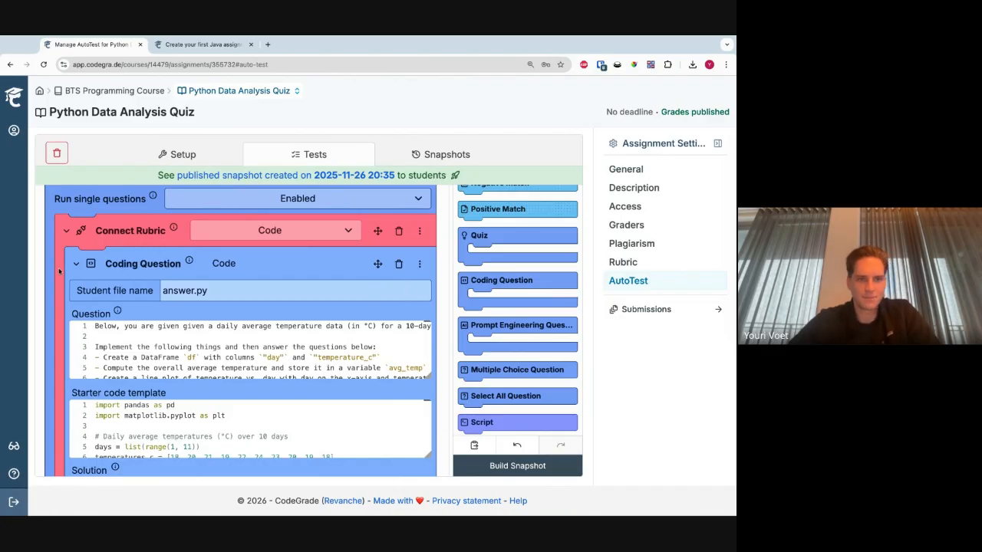
{"action": "scroll", "coordinate": [176, 230], "scroll_direction": "down", "scroll_amount": 1}
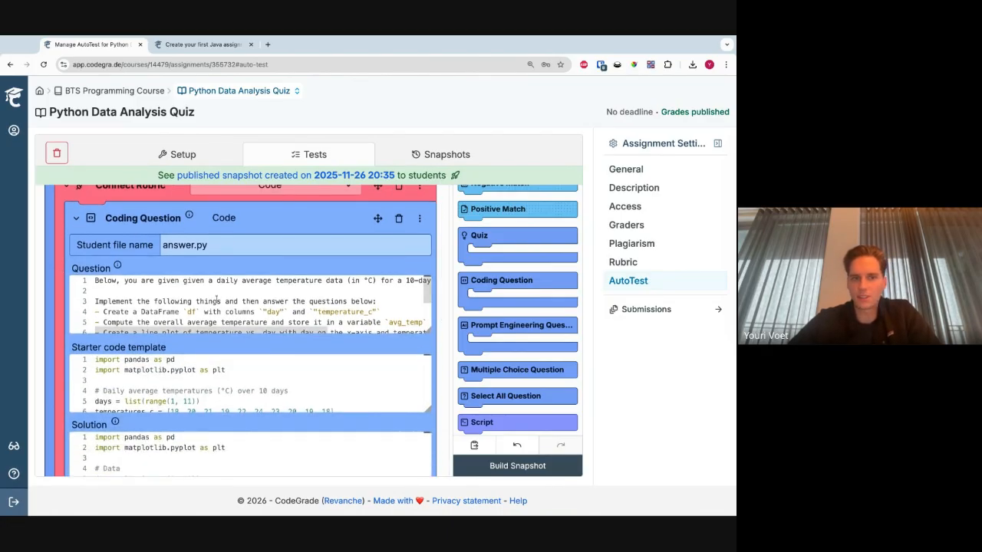
{"action": "left_click_drag", "start_coordinate": [427, 329], "coordinate": [428, 409]}
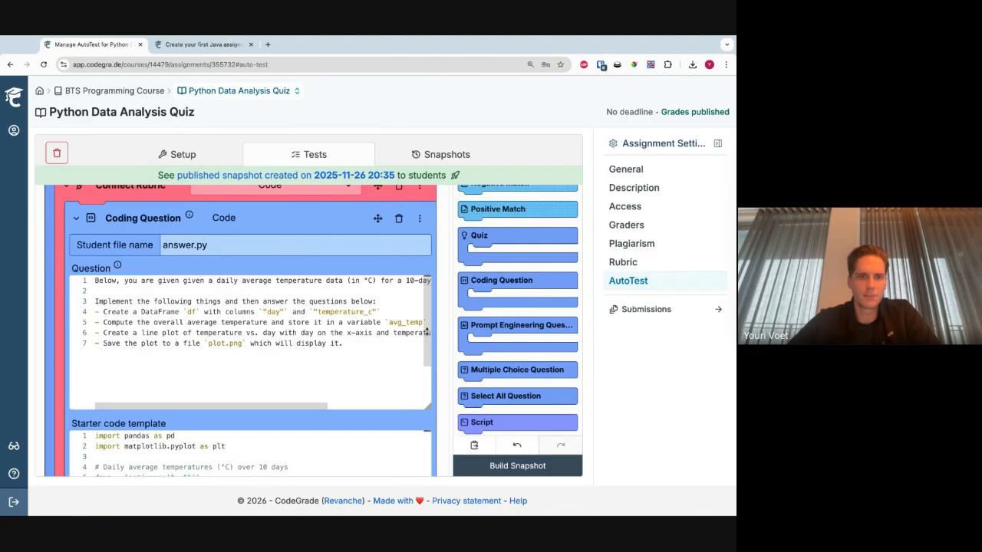
{"action": "left_click_drag", "start_coordinate": [345, 343], "coordinate": [94, 280]}
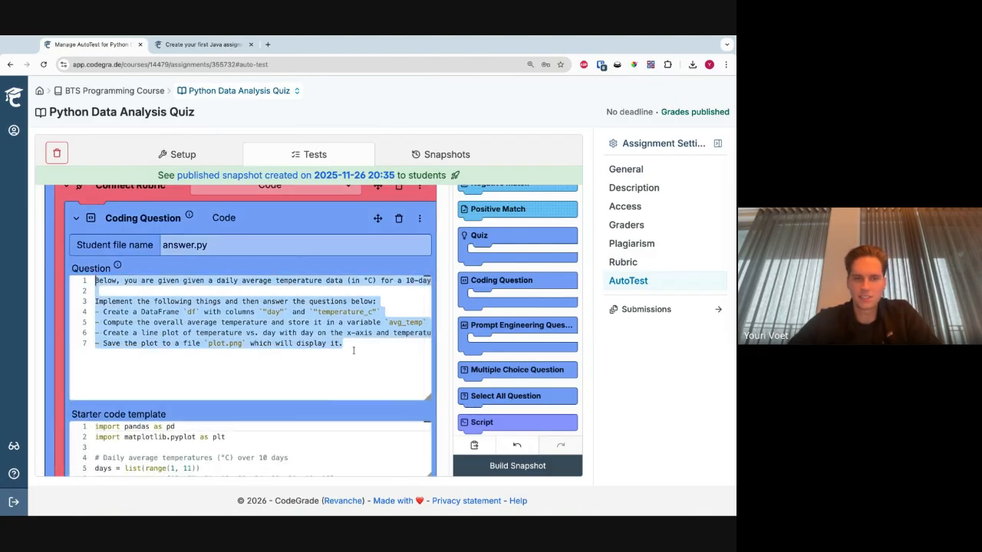
{"action": "left_click", "coordinate": [273, 343]}
- Look through the coding question's starter code template, solution and Run code script
{"action": "scroll", "coordinate": [73, 383], "scroll_direction": "down", "scroll_amount": 3}
{"action": "scroll", "coordinate": [146, 254], "scroll_direction": "up", "scroll_amount": 3}
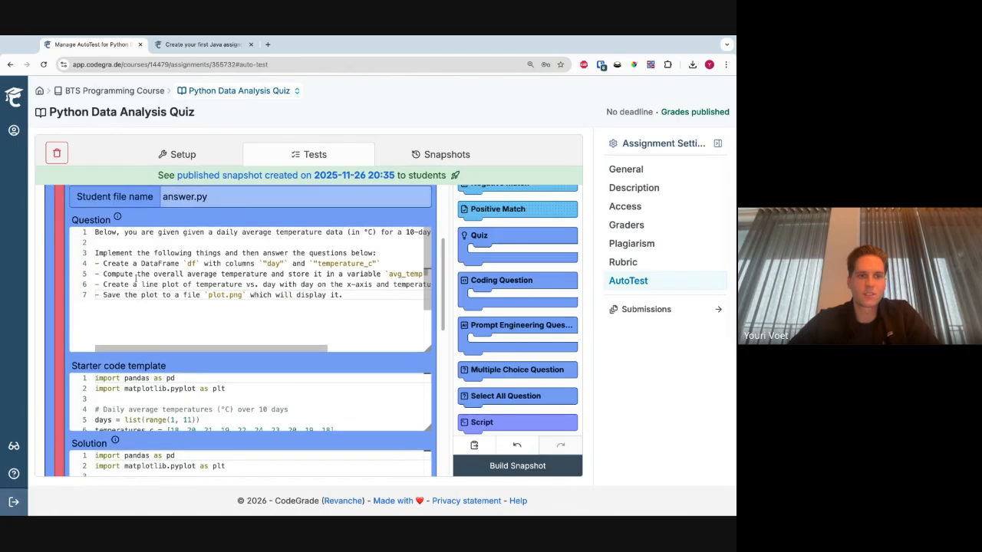
{"action": "scroll", "coordinate": [196, 313], "scroll_direction": "down", "scroll_amount": 4}
{"action": "scroll", "coordinate": [196, 277], "scroll_direction": "up", "scroll_amount": 4}
{"action": "scroll", "coordinate": [179, 383], "scroll_direction": "down", "scroll_amount": 3}
{"action": "scroll", "coordinate": [179, 383], "scroll_direction": "down", "scroll_amount": 5}
{"action": "scroll", "coordinate": [165, 430], "scroll_direction": "up", "scroll_amount": 8}
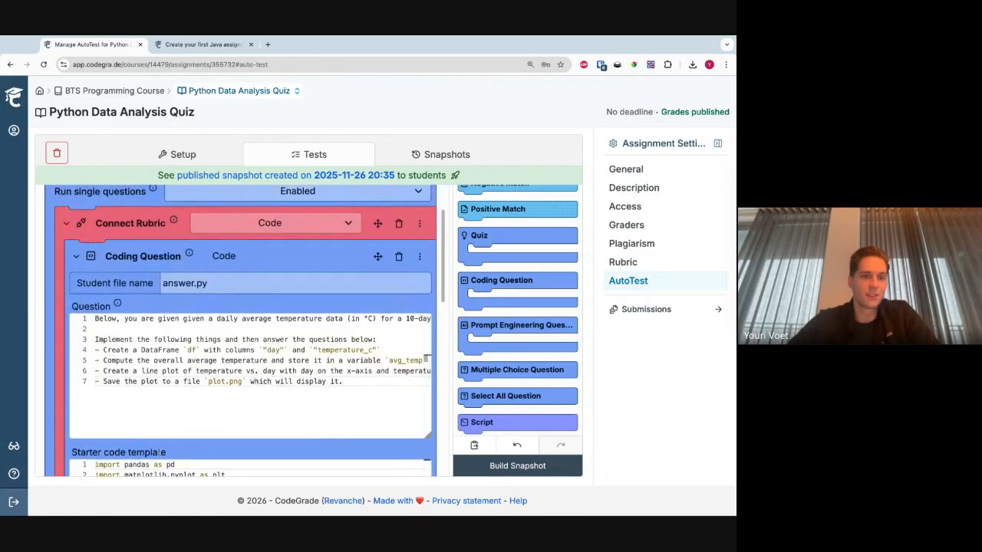
{"action": "scroll", "coordinate": [161, 453], "scroll_direction": "down", "scroll_amount": 4}
{"action": "scroll", "coordinate": [190, 323], "scroll_direction": "down", "scroll_amount": 3}
{"action": "scroll", "coordinate": [192, 323], "scroll_direction": "down", "scroll_amount": 4}
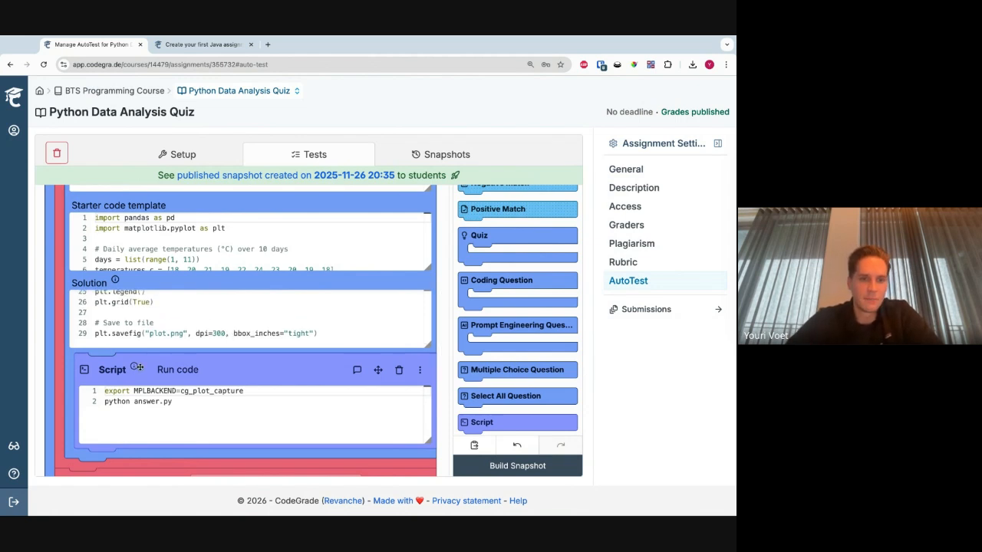
{"action": "scroll", "coordinate": [117, 374], "scroll_direction": "down", "scroll_amount": 2}
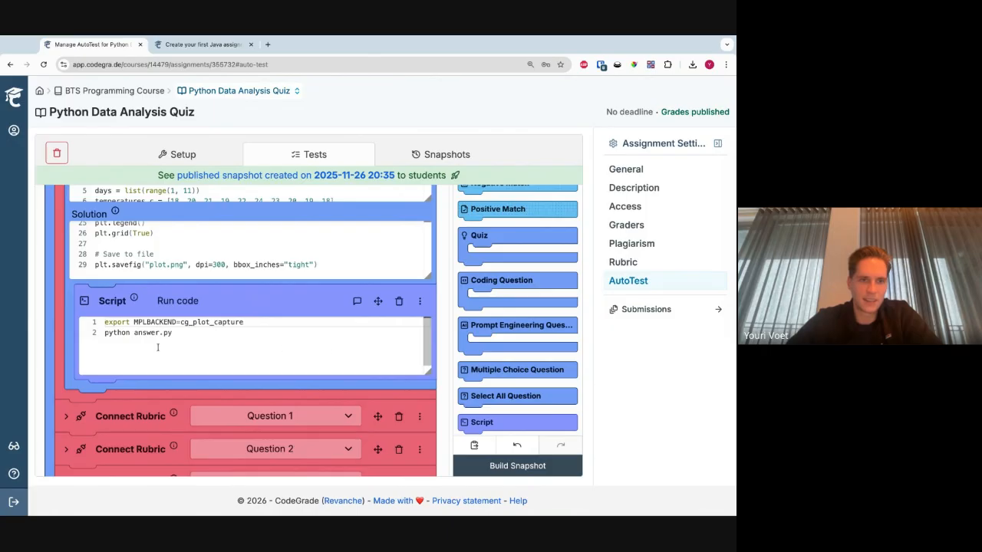
{"action": "scroll", "coordinate": [45, 312], "scroll_direction": "up", "scroll_amount": 10}
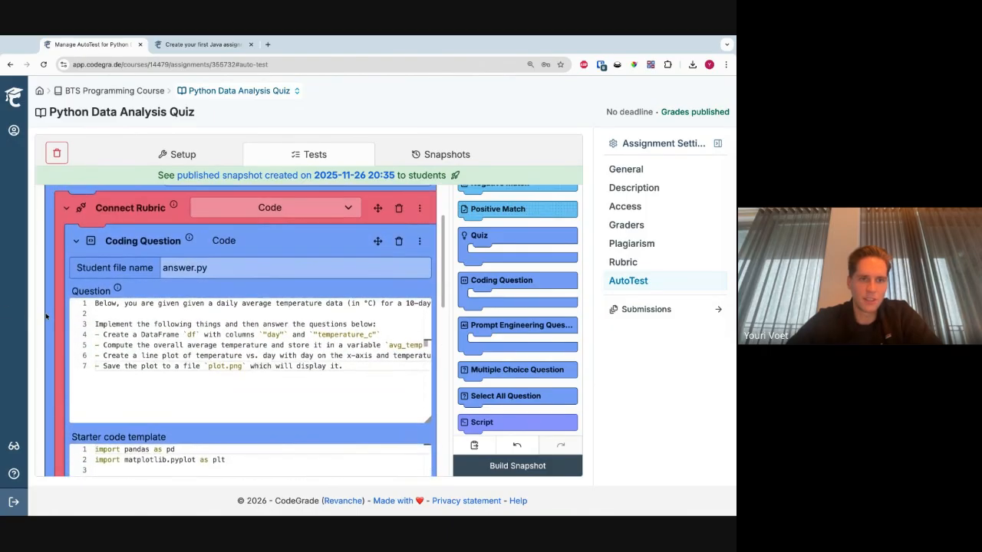
- Compare the student file name answer.py with the two commands in the Run code script
{"action": "left_click", "coordinate": [225, 265]}
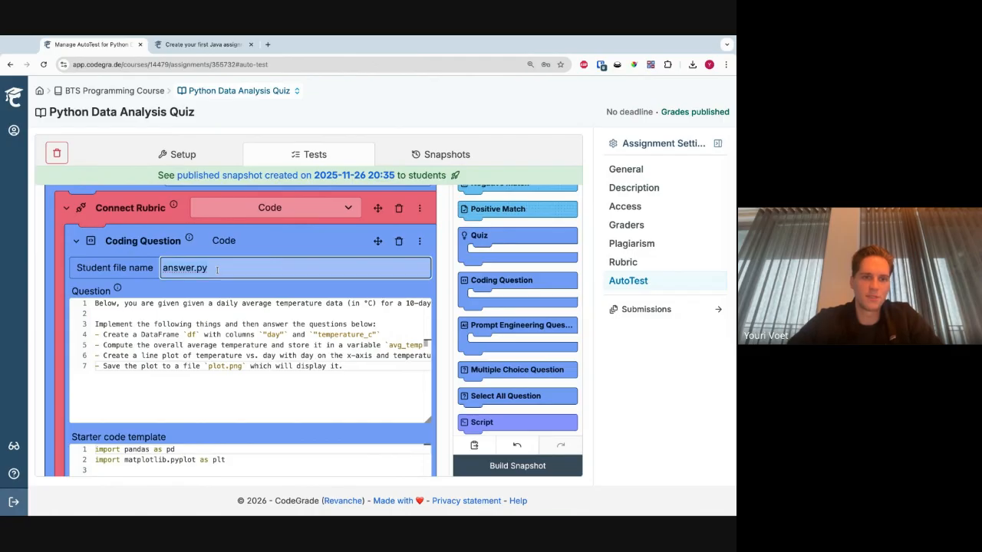
{"action": "scroll", "coordinate": [64, 313], "scroll_direction": "down", "scroll_amount": 10}
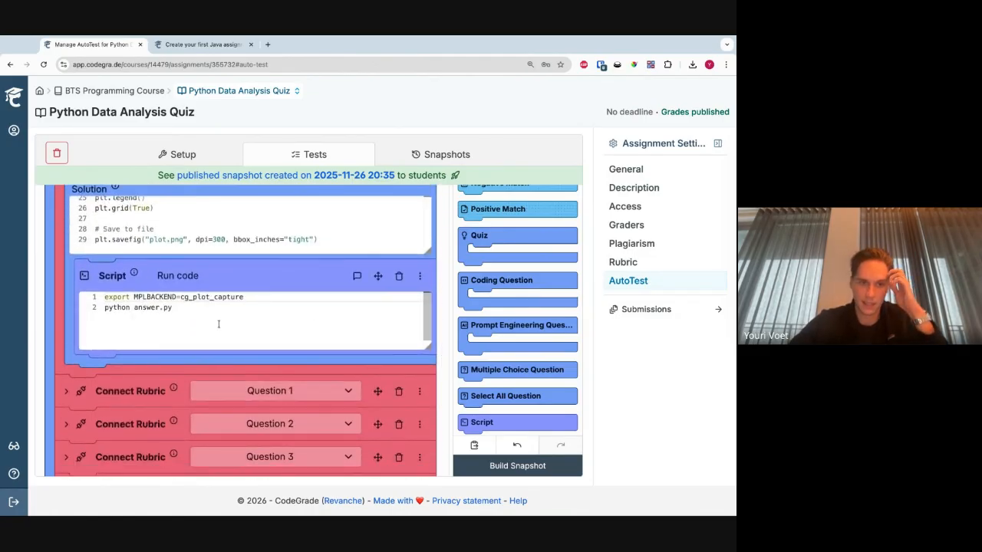
{"action": "triple_click", "coordinate": [186, 315]}
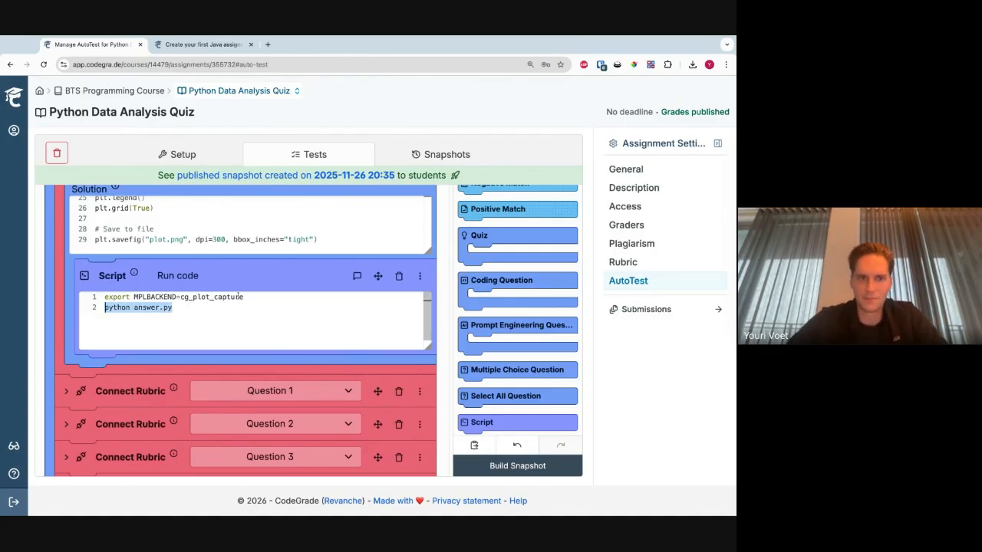
{"action": "left_click_drag", "start_coordinate": [245, 297], "coordinate": [104, 298]}
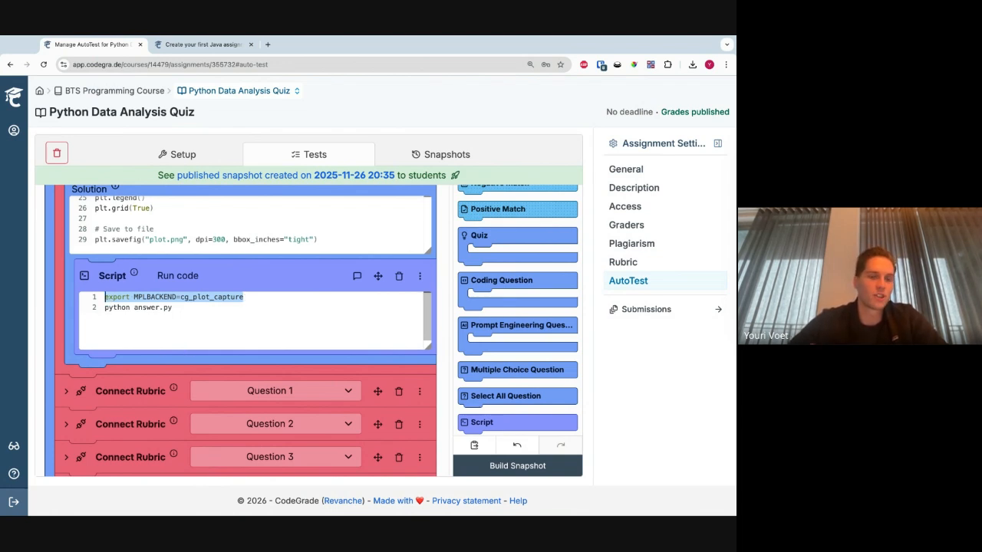
- Examine the AutoTest setup's Python version and the pandas, matplotlib and cg-plot-capture packages in its Pip script
{"action": "left_click", "coordinate": [201, 152]}
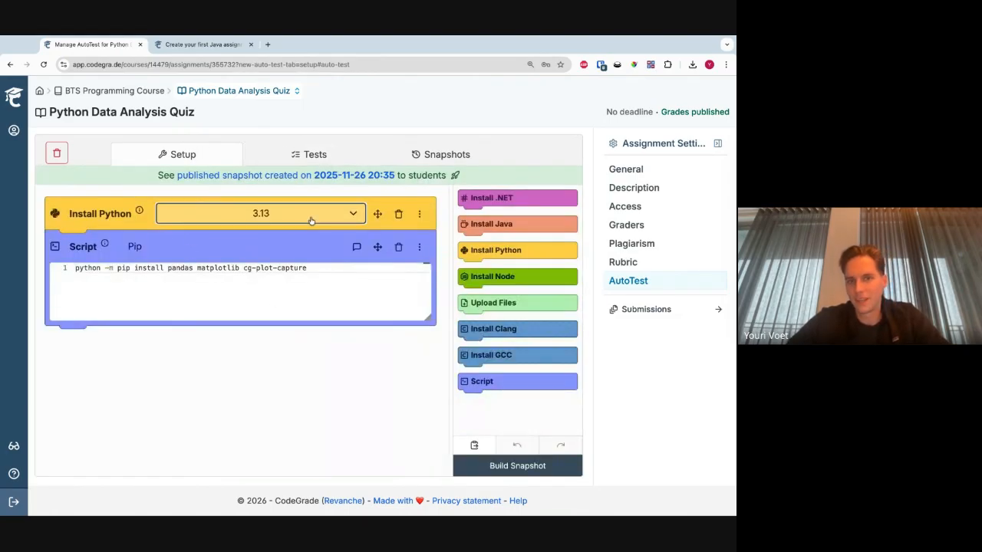
{"action": "left_click", "coordinate": [239, 305]}
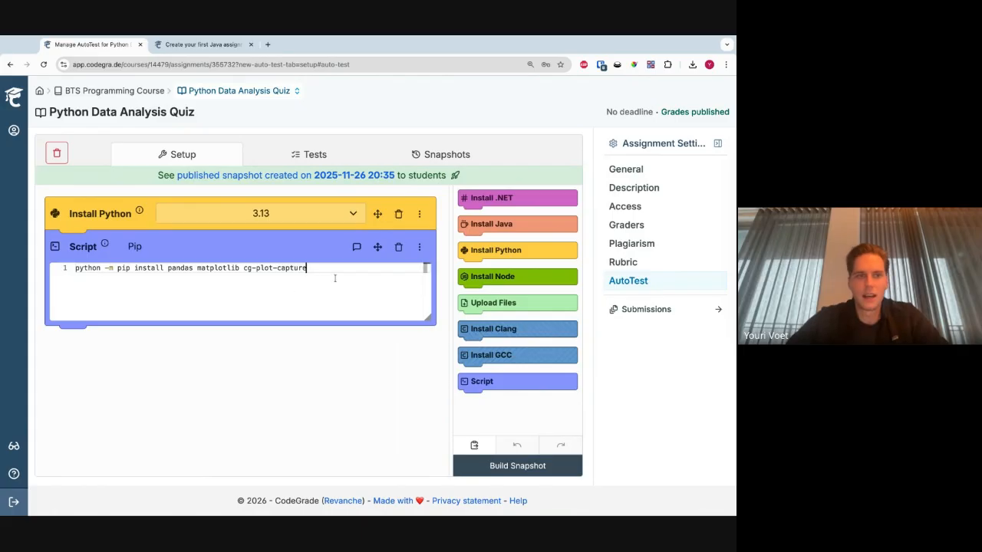
{"action": "key", "text": "alt+shift+Left"}
{"action": "key", "text": "alt+shift+Left"}
{"action": "key", "text": "alt+shift+Left"}
{"action": "key", "text": "alt+shift+Left"}
{"action": "key", "text": "alt+shift+Left"}
{"action": "key", "text": "alt+shift+Left"}
{"action": "key", "text": "alt+shift+Left"}
{"action": "key", "text": "End"}
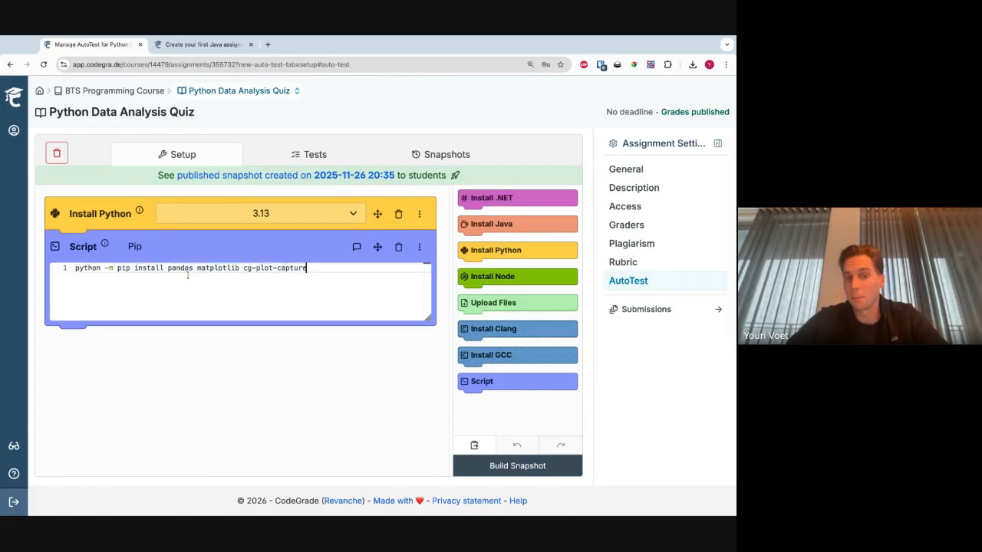
{"action": "double_click", "coordinate": [186, 268]}
{"action": "left_click_drag", "start_coordinate": [197, 268], "coordinate": [239, 267]}
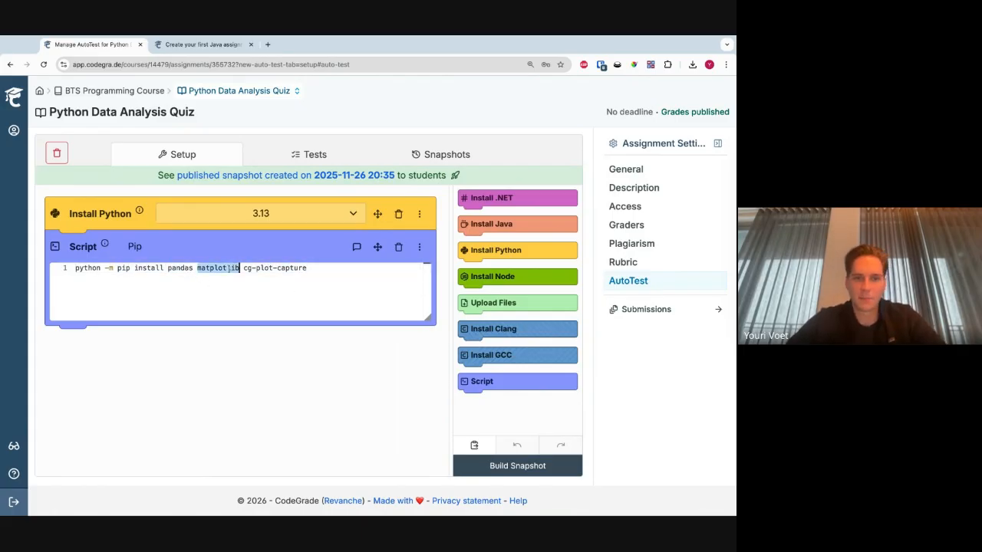
{"action": "key", "text": "End"}
{"action": "key", "text": "alt+shift+Left"}
{"action": "key", "text": "alt+shift+Left"}
{"action": "key", "text": "alt+shift+Left"}
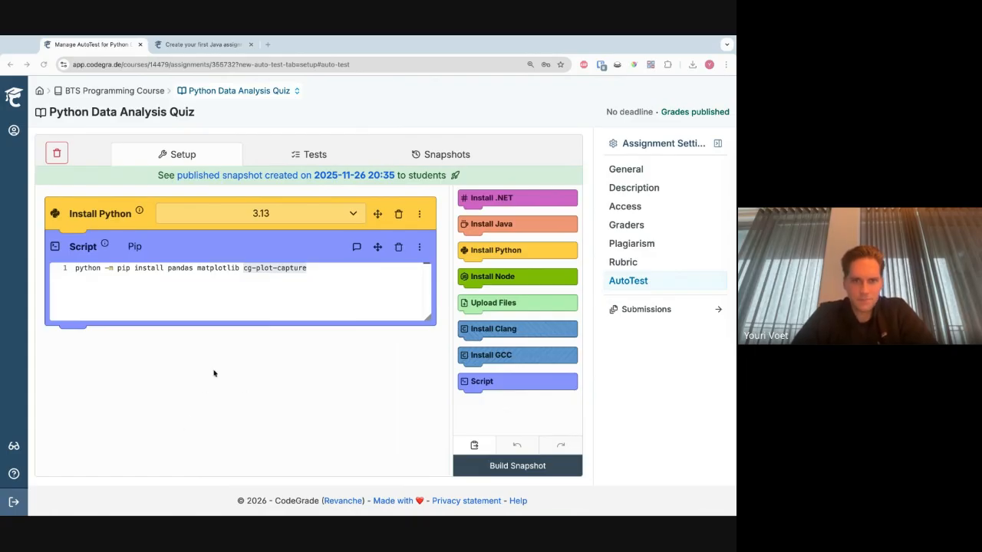
- Return to the AutoTest tests and highlight the export MPLBACKEND=cg_plot_capture line in the Run code script
{"action": "left_click", "coordinate": [313, 158]}
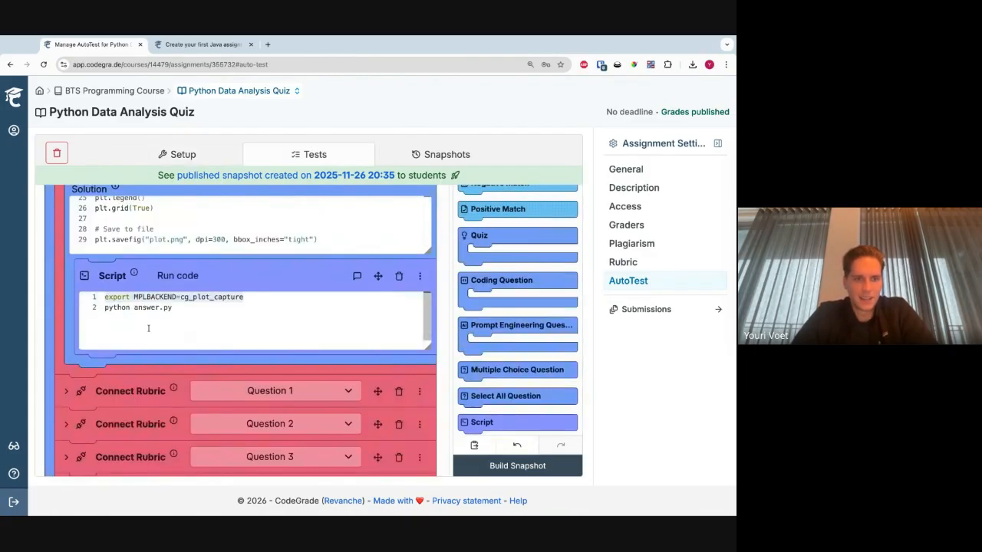
{"action": "left_click", "coordinate": [240, 309]}
{"action": "left_click_drag", "start_coordinate": [257, 299], "coordinate": [94, 298]}
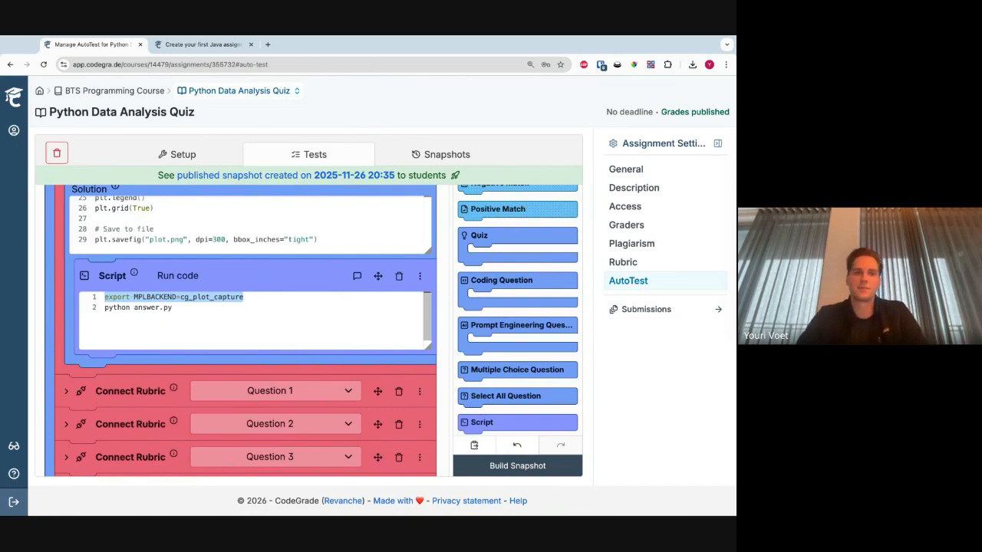
- Expand the Question 1 rubric connection and highlight the text of its multiple choice question
{"action": "left_click", "coordinate": [248, 299]}
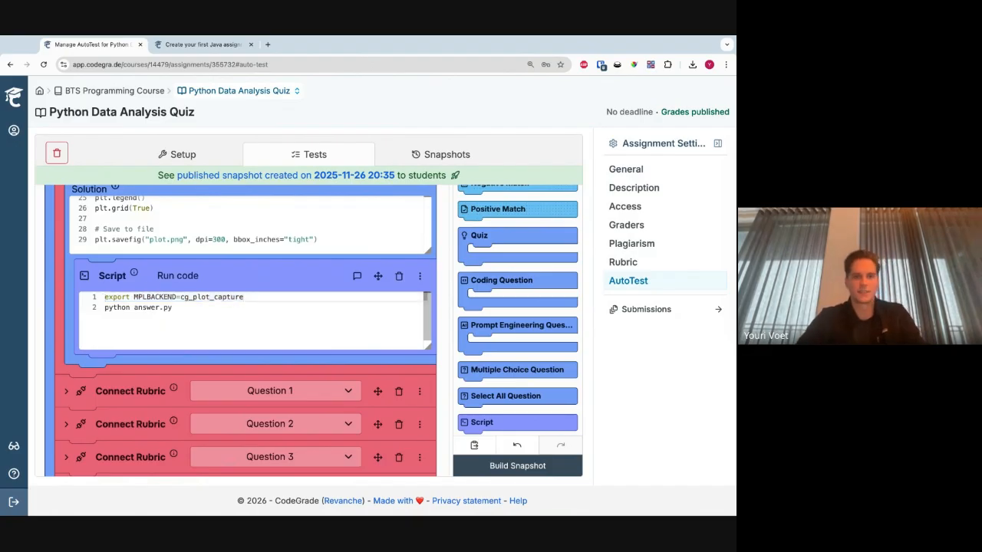
{"action": "scroll", "coordinate": [111, 385], "scroll_direction": "down", "scroll_amount": 1}
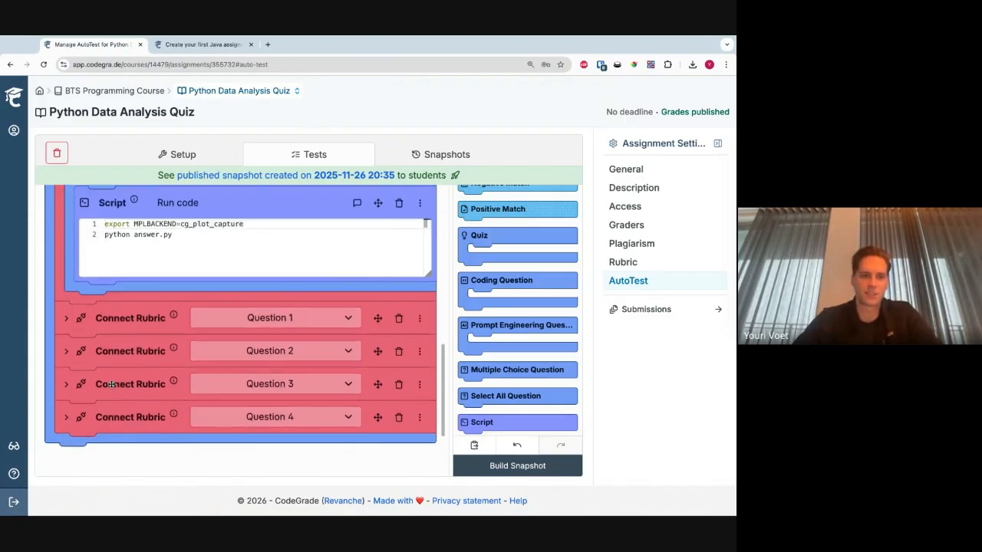
{"action": "left_click", "coordinate": [64, 325]}
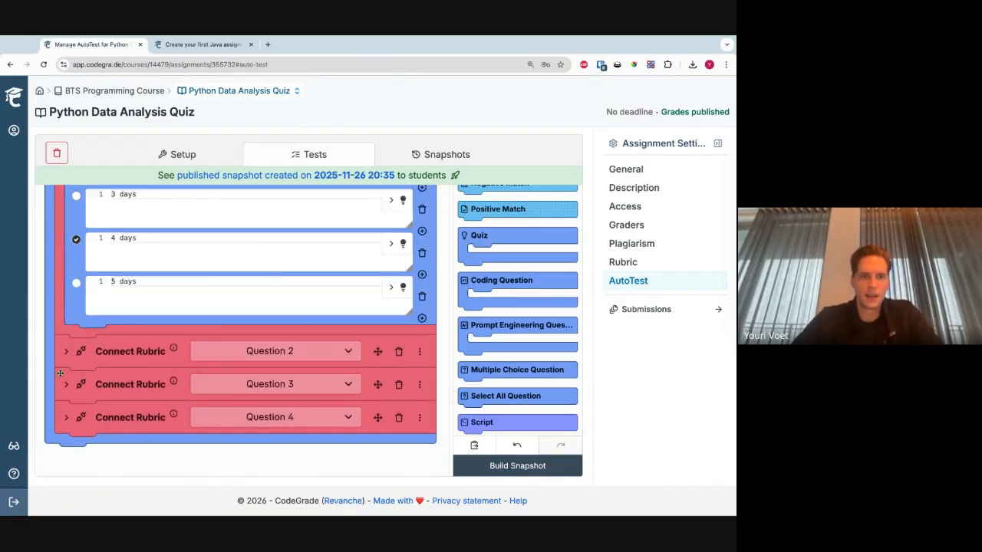
{"action": "scroll", "coordinate": [60, 372], "scroll_direction": "up", "scroll_amount": 4}
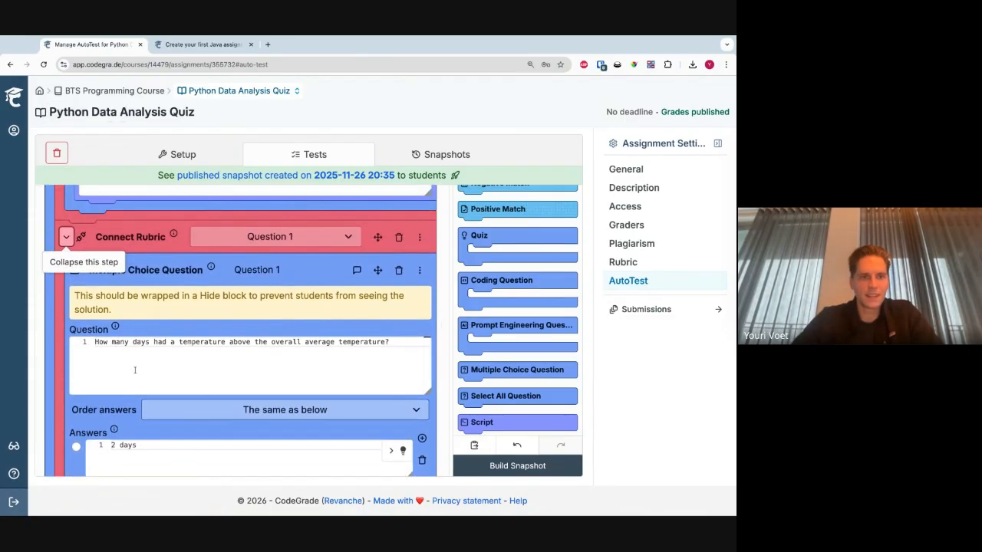
{"action": "left_click", "coordinate": [134, 370]}
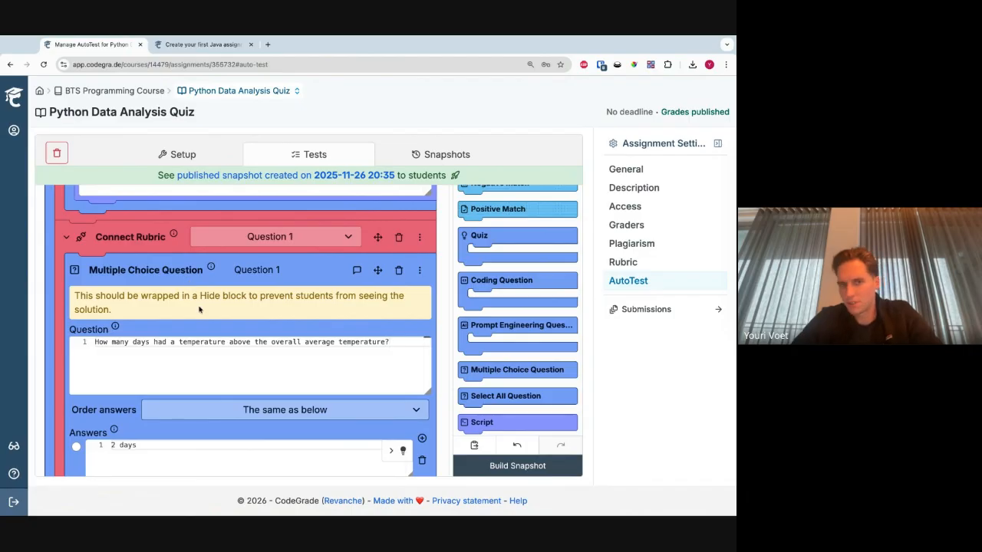
{"action": "key", "text": "shift+Home"}
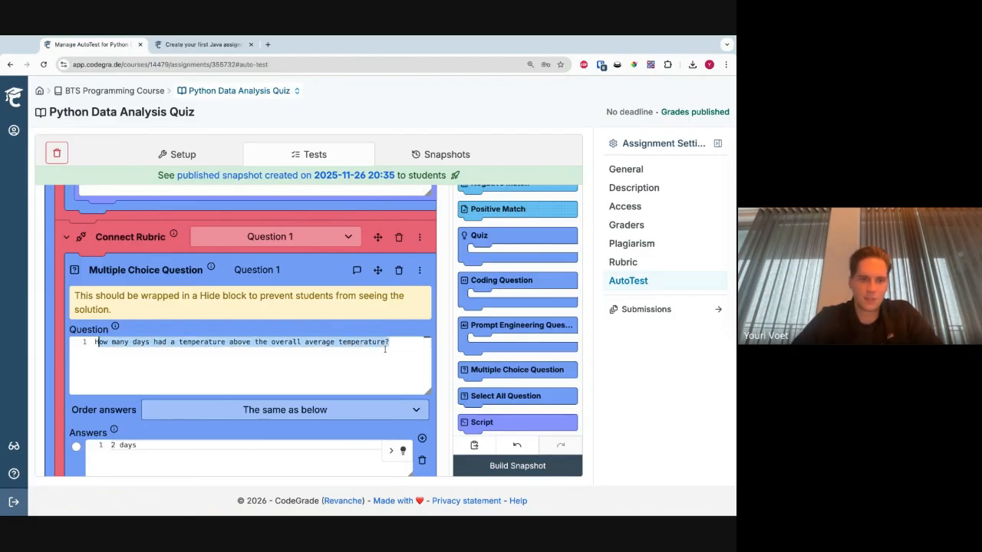
- Show the hints configured for the 2 days and 3 days answers of Question 1 and look through them
{"action": "scroll", "coordinate": [66, 374], "scroll_direction": "down", "scroll_amount": 3}
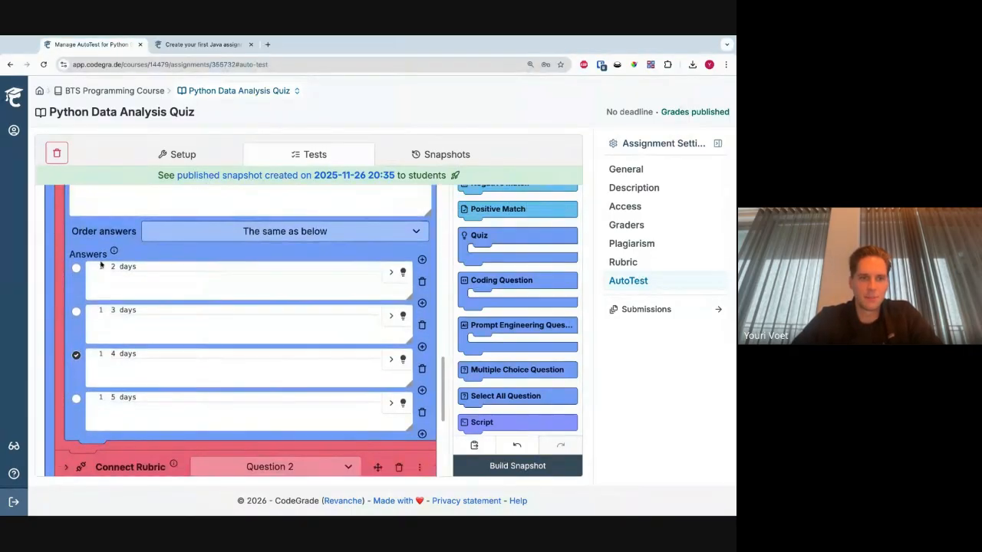
{"action": "left_click", "coordinate": [403, 315]}
{"action": "left_click", "coordinate": [403, 272]}
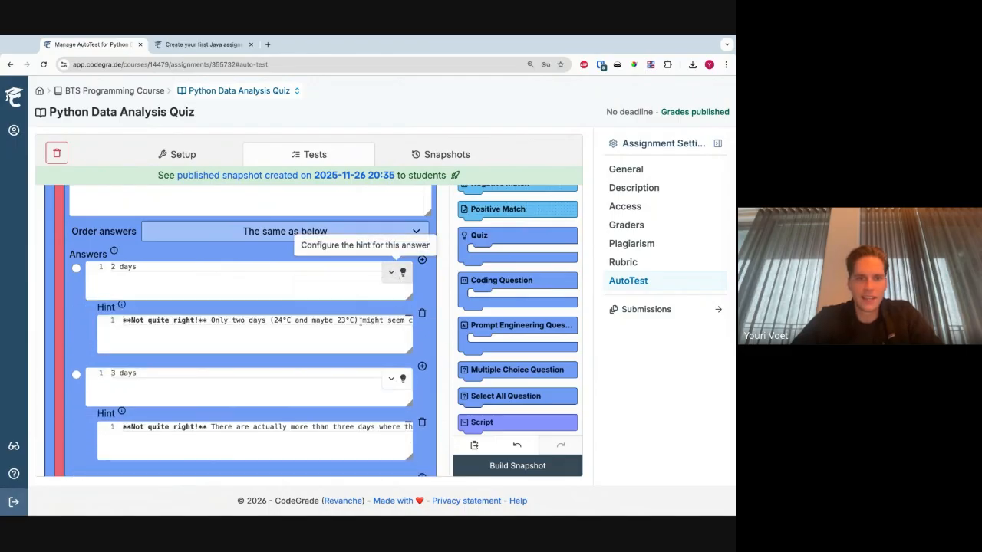
{"action": "scroll", "coordinate": [213, 366], "scroll_direction": "down", "scroll_amount": 1}
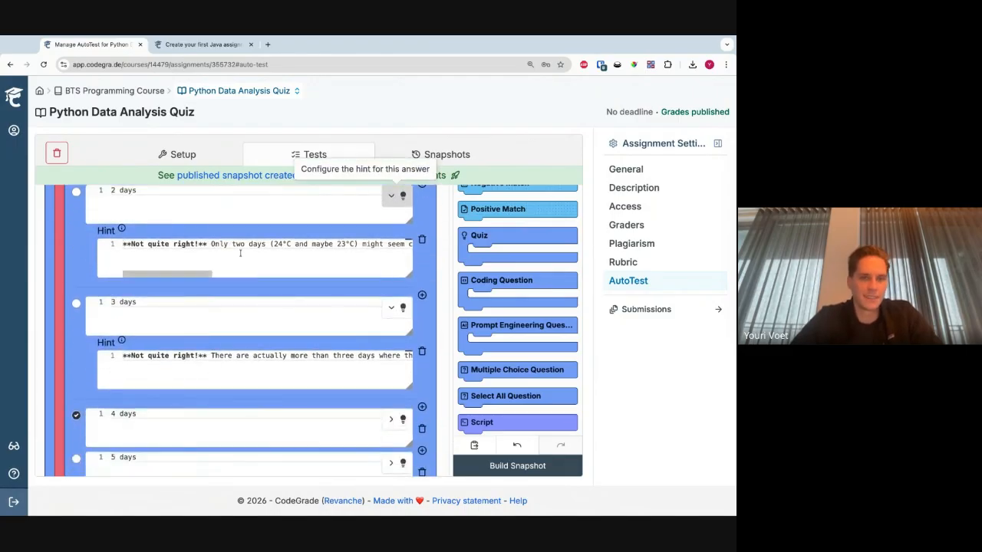
{"action": "scroll", "coordinate": [240, 253], "scroll_direction": "down", "scroll_amount": 2}
{"action": "scroll", "coordinate": [240, 253], "scroll_direction": "up", "scroll_amount": 4}
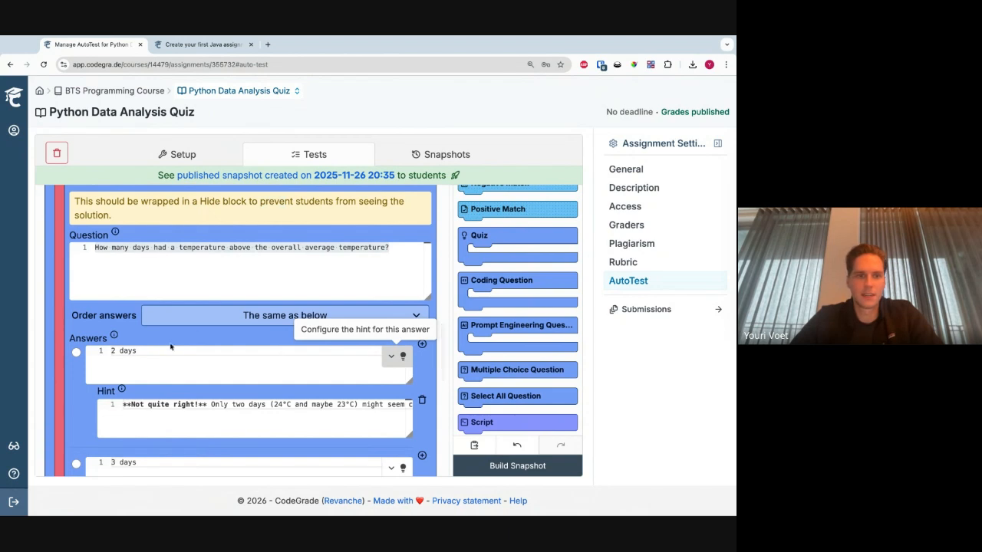
- Switch Question 1's answer order to Randomly and restore it to The same as below
{"action": "left_click", "coordinate": [182, 323]}
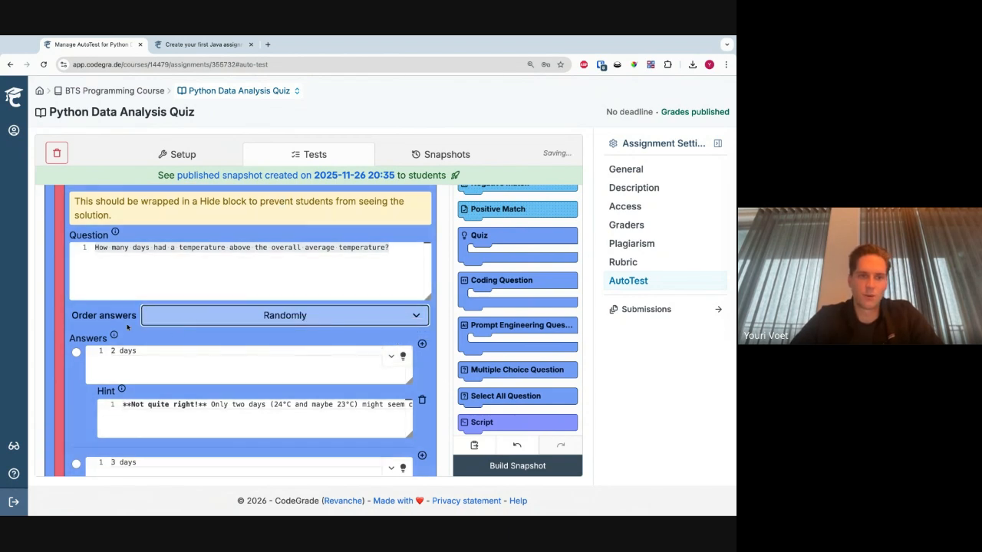
{"action": "left_click", "coordinate": [179, 317]}
{"action": "scroll", "coordinate": [115, 327], "scroll_direction": "down", "scroll_amount": 3}
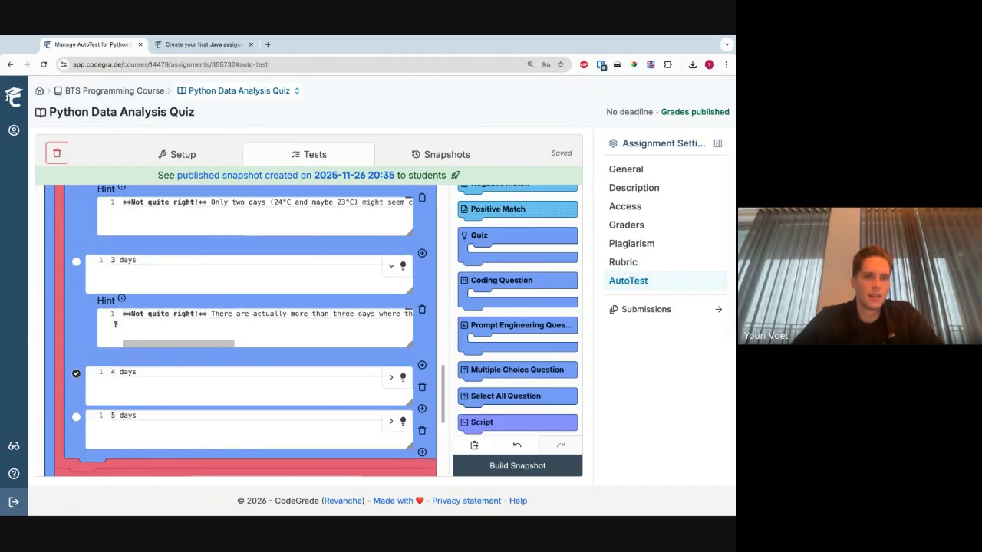
{"action": "scroll", "coordinate": [107, 338], "scroll_direction": "up", "scroll_amount": 5}
{"action": "left_click", "coordinate": [126, 332]}
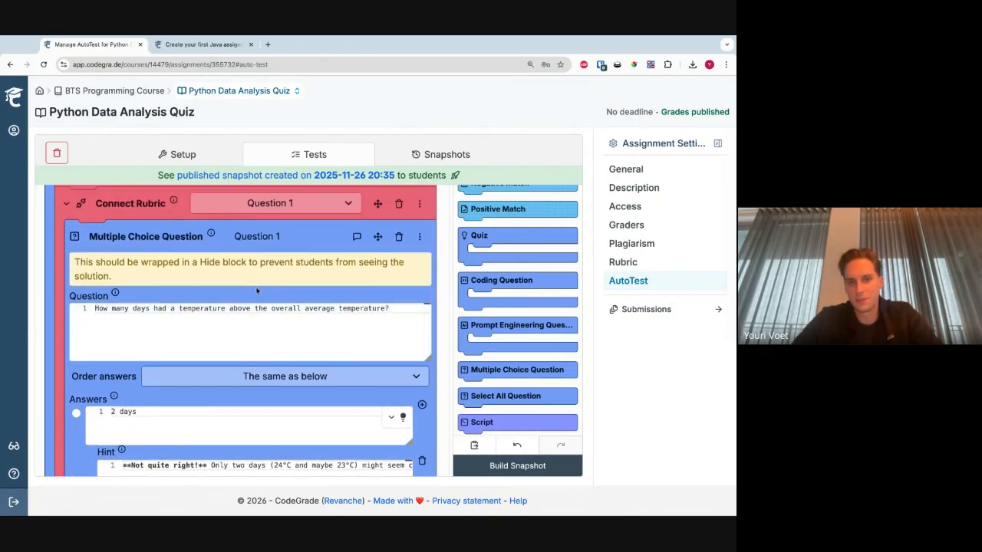
- Add a Hide block under the Question 1 rubric connection and move the multiple choice question into it
{"action": "scroll", "coordinate": [269, 308], "scroll_direction": "up", "scroll_amount": 1}
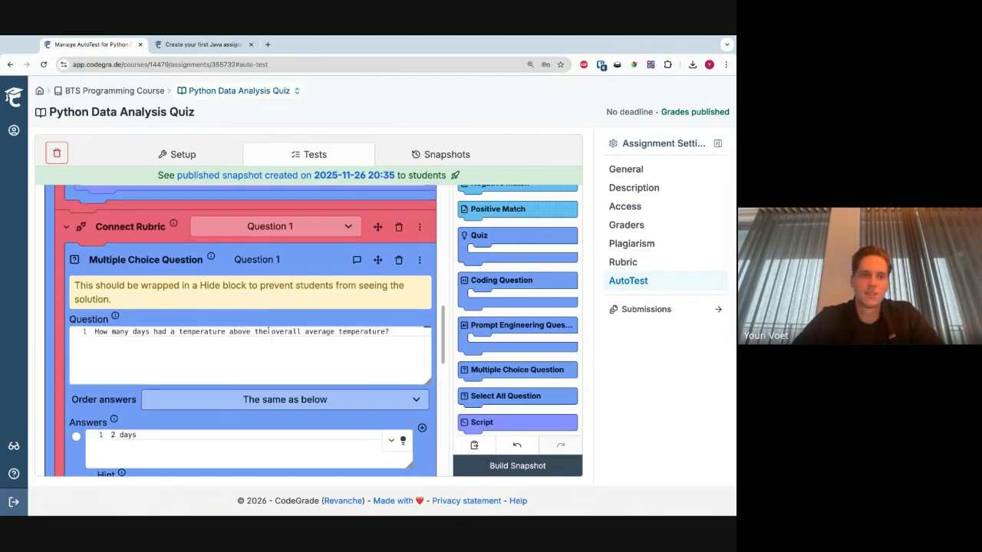
{"action": "scroll", "coordinate": [491, 317], "scroll_direction": "up", "scroll_amount": 5}
{"action": "left_click", "coordinate": [504, 204]}
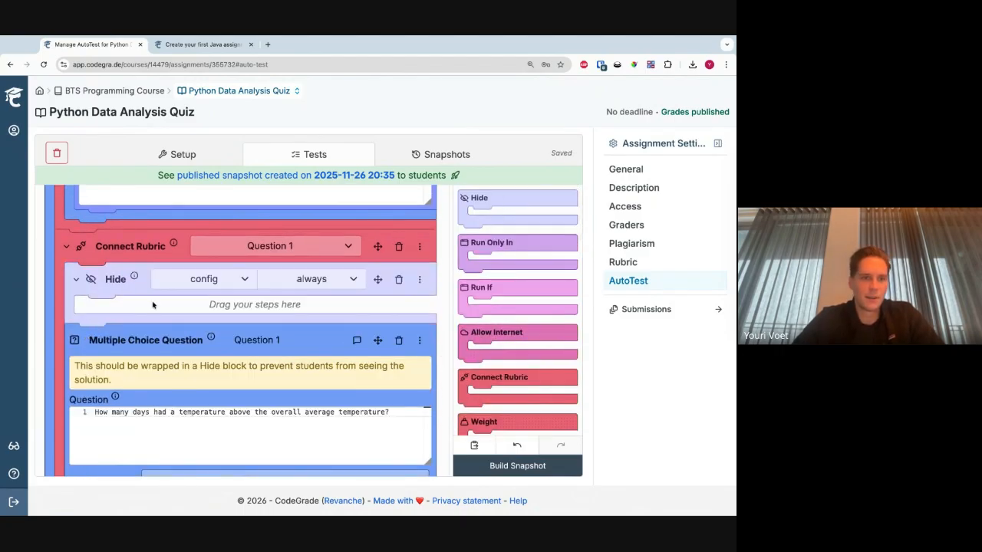
{"action": "left_click_drag", "start_coordinate": [156, 350], "coordinate": [89, 344]}
{"action": "scroll", "coordinate": [87, 325], "scroll_direction": "down", "scroll_amount": 1}
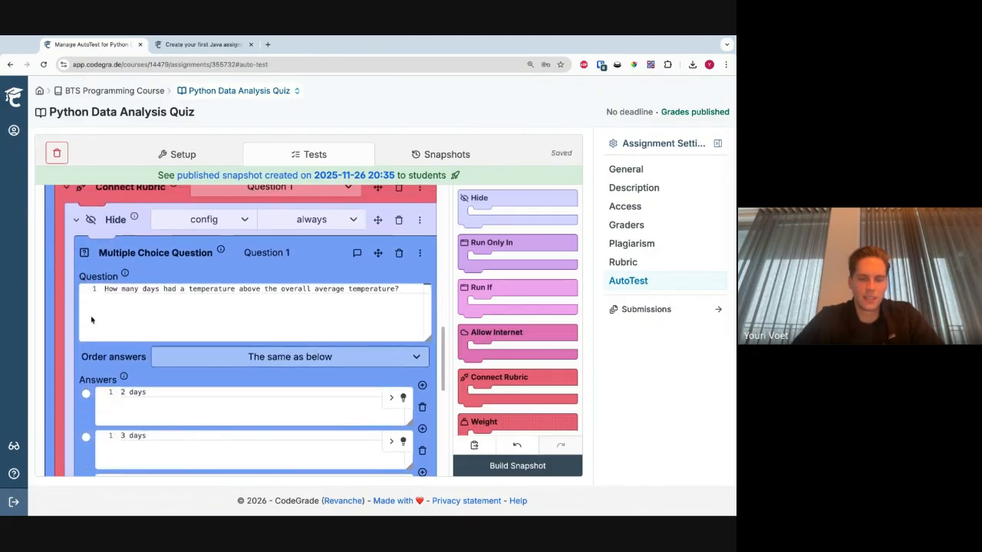
{"action": "scroll", "coordinate": [80, 365], "scroll_direction": "down", "scroll_amount": 4}
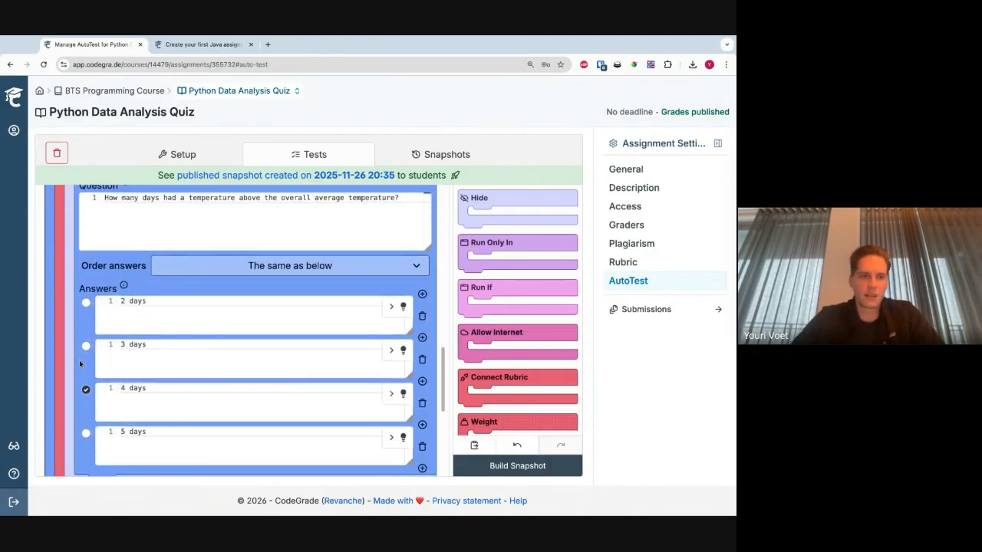
- Set the Hide block around Question 1 to hide the config before the deadline
{"action": "scroll", "coordinate": [67, 392], "scroll_direction": "up", "scroll_amount": 3}
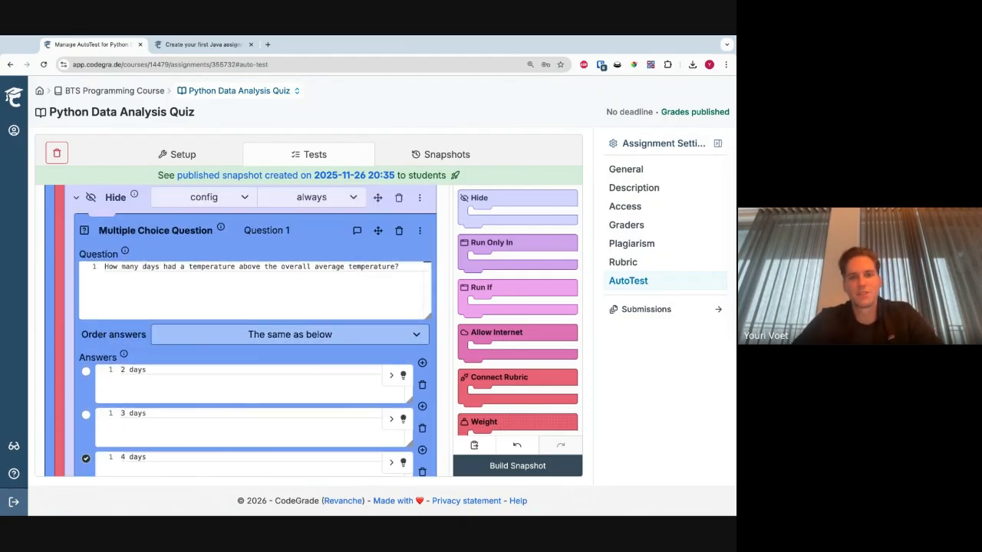
{"action": "scroll", "coordinate": [330, 261], "scroll_direction": "up", "scroll_amount": 1}
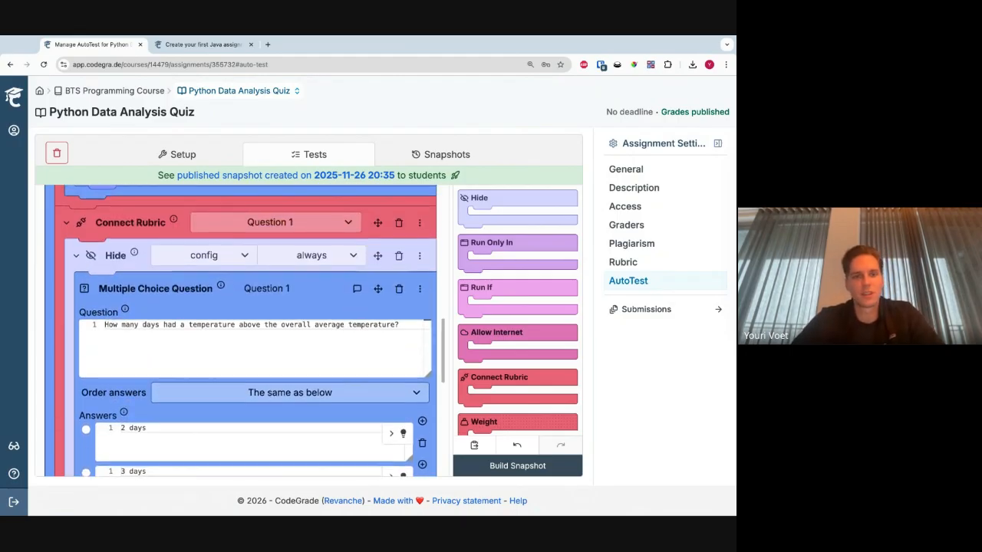
{"action": "left_click", "coordinate": [316, 268]}
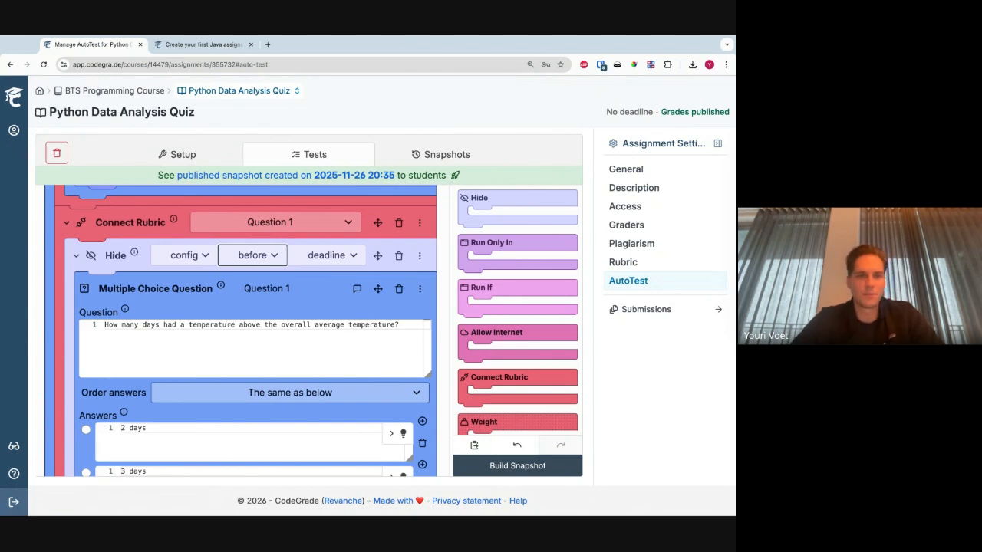
- Move the Question 1 multiple choice question out of the Hide block and delete the Hide block
{"action": "left_click_drag", "start_coordinate": [104, 288], "coordinate": [102, 257]}
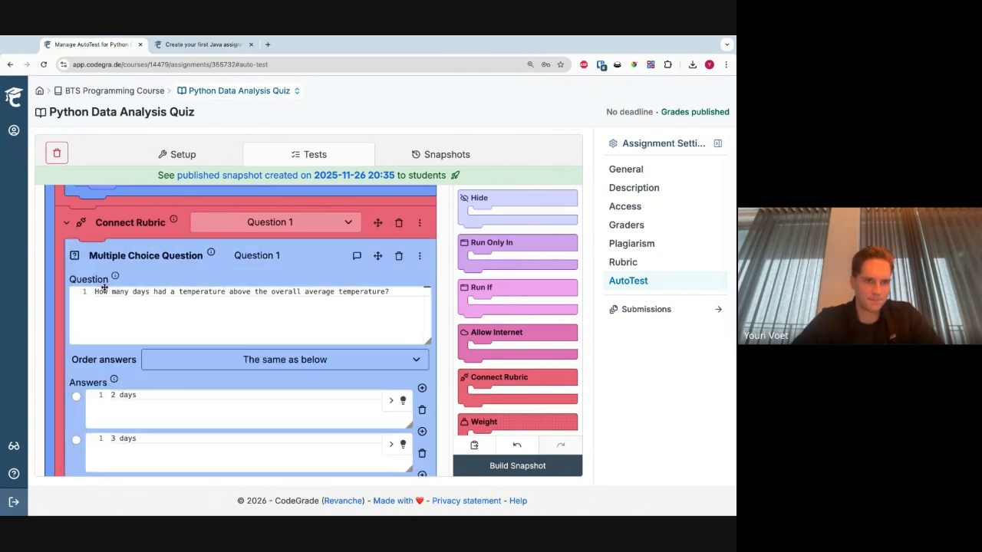
{"action": "scroll", "coordinate": [253, 345], "scroll_direction": "down", "scroll_amount": 3}
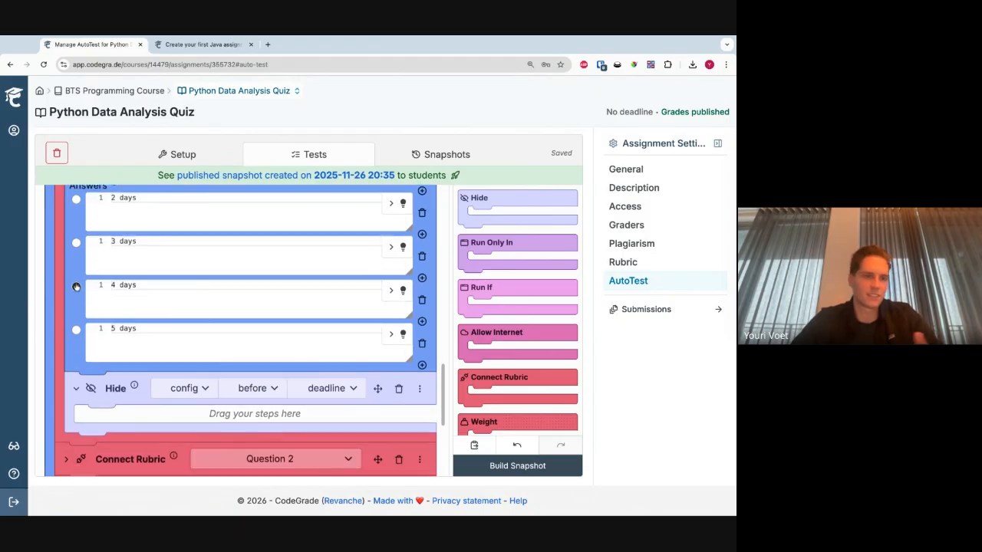
{"action": "left_click", "coordinate": [397, 388]}
{"action": "scroll", "coordinate": [166, 354], "scroll_direction": "up", "scroll_amount": 4}
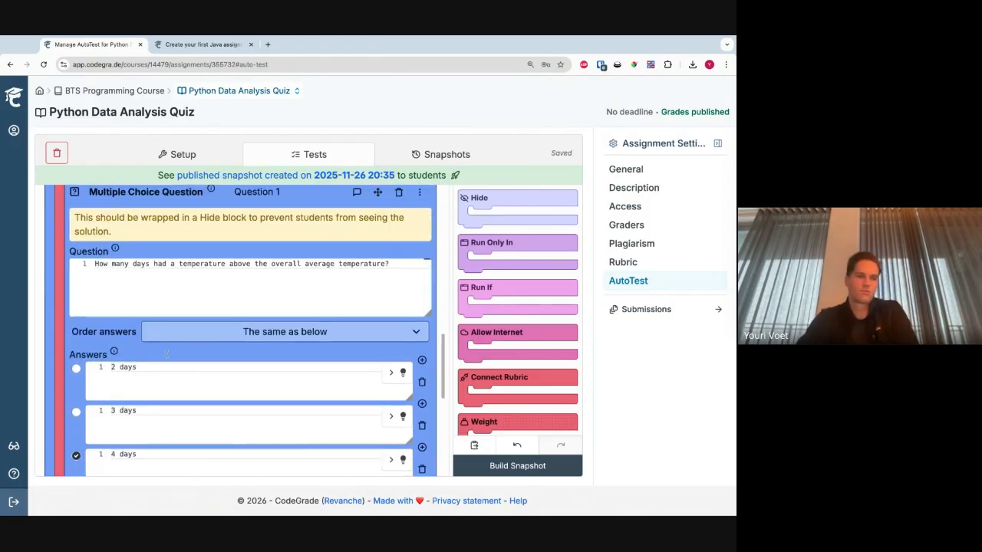
- Expand the Question 2 rubric connection and review its multiple choice question and answers
{"action": "scroll", "coordinate": [72, 307], "scroll_direction": "down", "scroll_amount": 4}
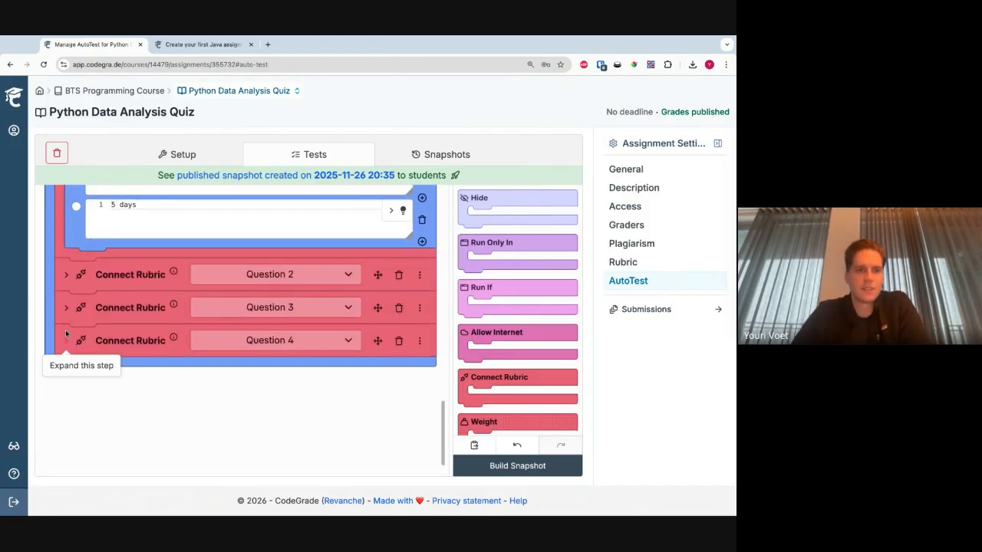
{"action": "scroll", "coordinate": [69, 290], "scroll_direction": "up", "scroll_amount": 1}
{"action": "left_click", "coordinate": [64, 307]}
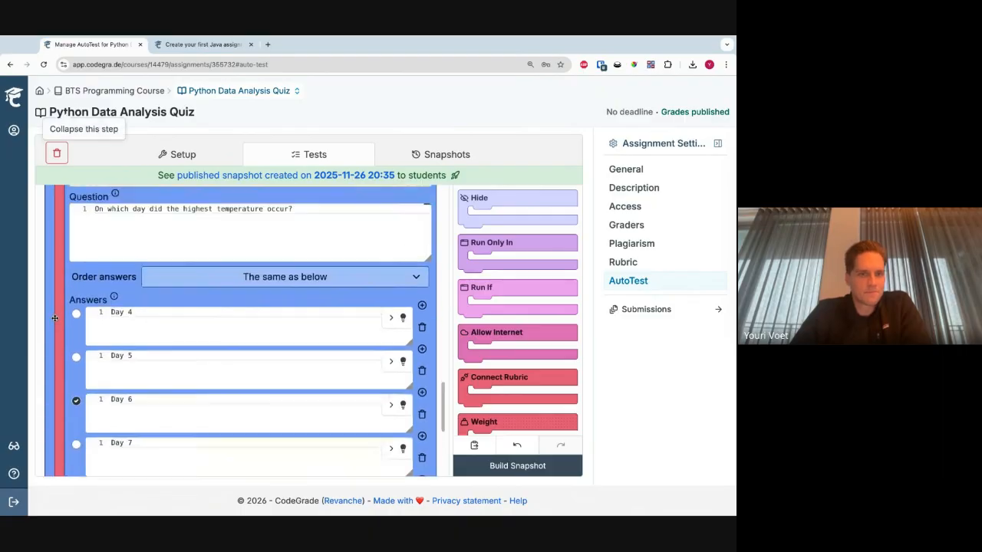
{"action": "scroll", "coordinate": [56, 316], "scroll_direction": "down", "scroll_amount": 5}
{"action": "scroll", "coordinate": [57, 315], "scroll_direction": "up", "scroll_amount": 4}
{"action": "scroll", "coordinate": [60, 310], "scroll_direction": "down", "scroll_amount": 5}
- Expand the Question 3 and Question 4 rubric connections and look over the quiz's multiple choice questions
{"action": "left_click", "coordinate": [66, 265]}
{"action": "scroll", "coordinate": [59, 322], "scroll_direction": "up", "scroll_amount": 4}
{"action": "scroll", "coordinate": [56, 325], "scroll_direction": "down", "scroll_amount": 1}
{"action": "scroll", "coordinate": [57, 324], "scroll_direction": "down", "scroll_amount": 3}
{"action": "left_click", "coordinate": [67, 323]}
{"action": "scroll", "coordinate": [69, 369], "scroll_direction": "up", "scroll_amount": 4}
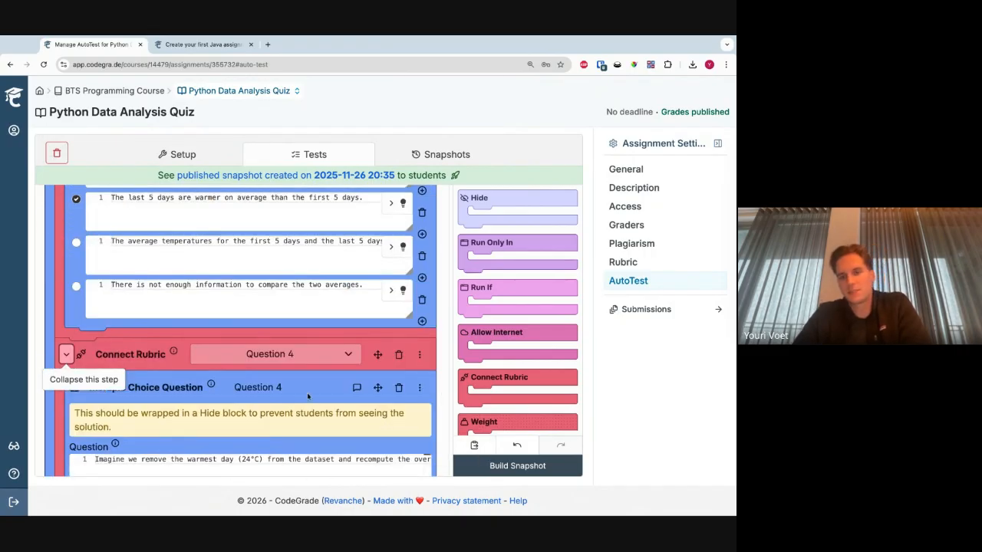
{"action": "scroll", "coordinate": [307, 334], "scroll_direction": "up", "scroll_amount": 10}
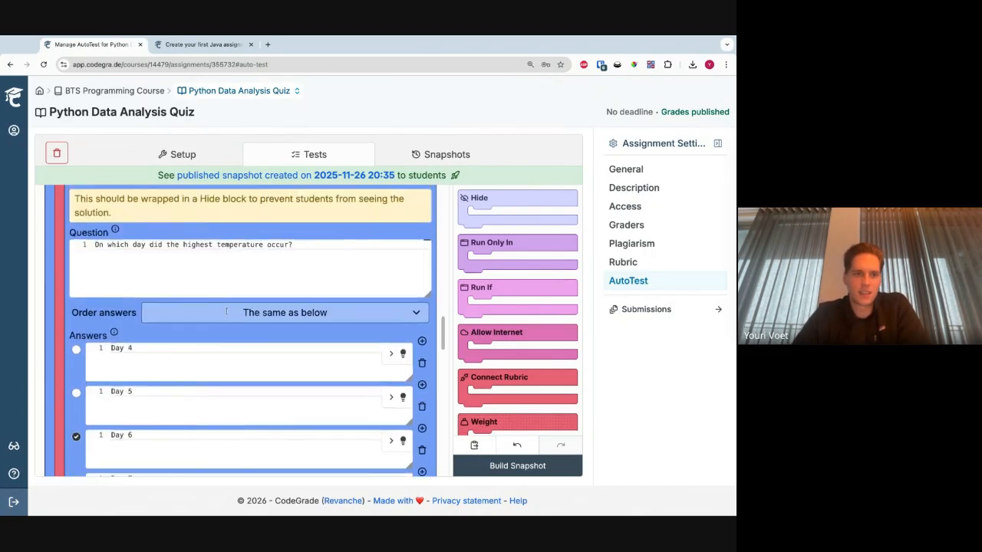
{"action": "scroll", "coordinate": [226, 311], "scroll_direction": "up", "scroll_amount": 8}
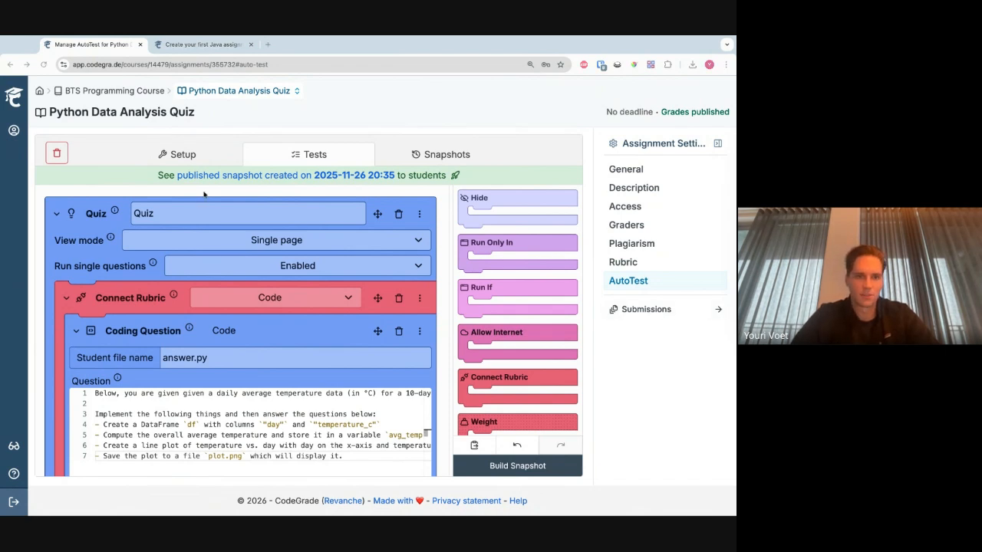
- Return to the BTS Programming Course overview and look through its assignments
{"action": "left_click", "coordinate": [205, 194]}
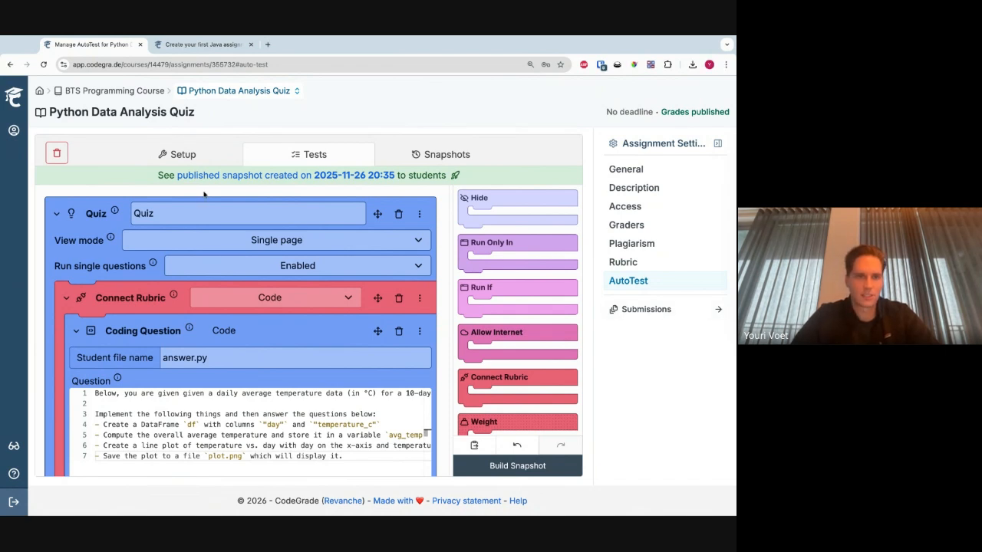
{"action": "left_click", "coordinate": [145, 93]}
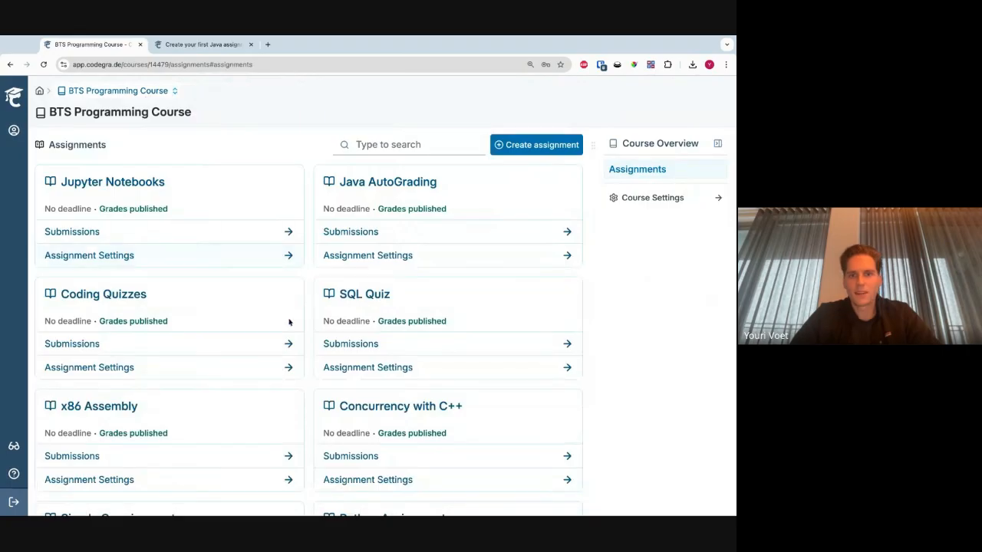
{"action": "scroll", "coordinate": [290, 323], "scroll_direction": "down", "scroll_amount": 3}
{"action": "scroll", "coordinate": [294, 326], "scroll_direction": "down", "scroll_amount": 1}
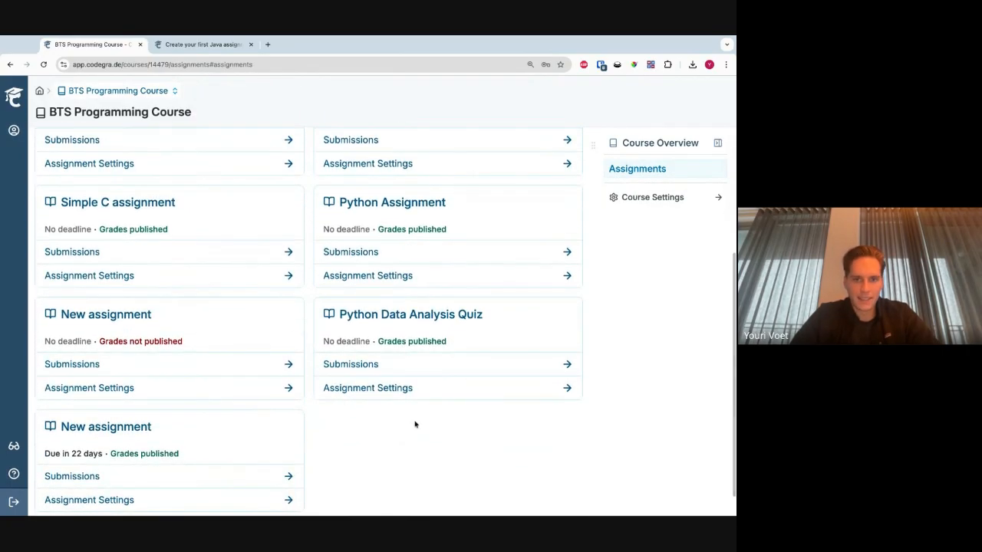
{"action": "scroll", "coordinate": [279, 443], "scroll_direction": "up", "scroll_amount": 5}
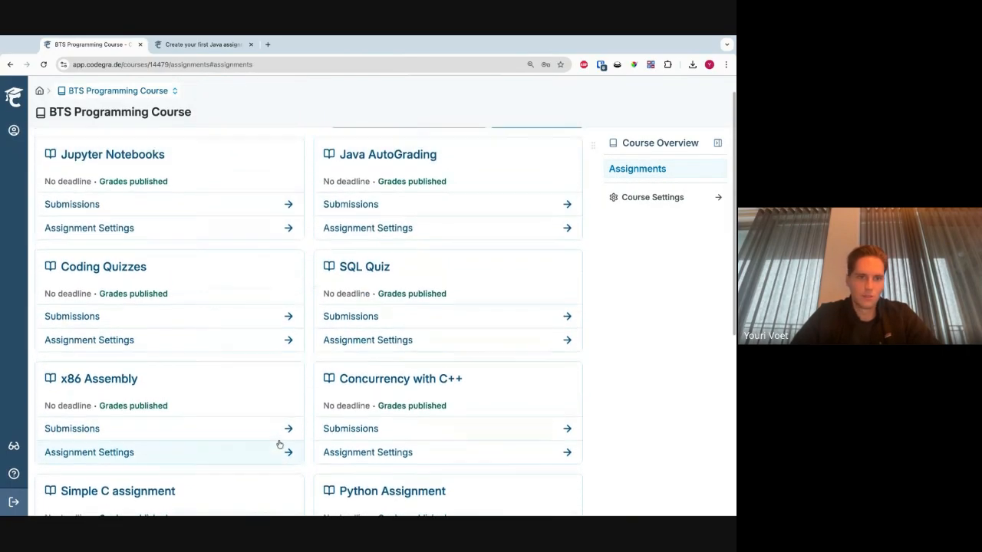
- Enable the student view and open the latest Coding Quizzes submission for editing
{"action": "left_click", "coordinate": [13, 447]}
{"action": "left_click", "coordinate": [217, 324]}
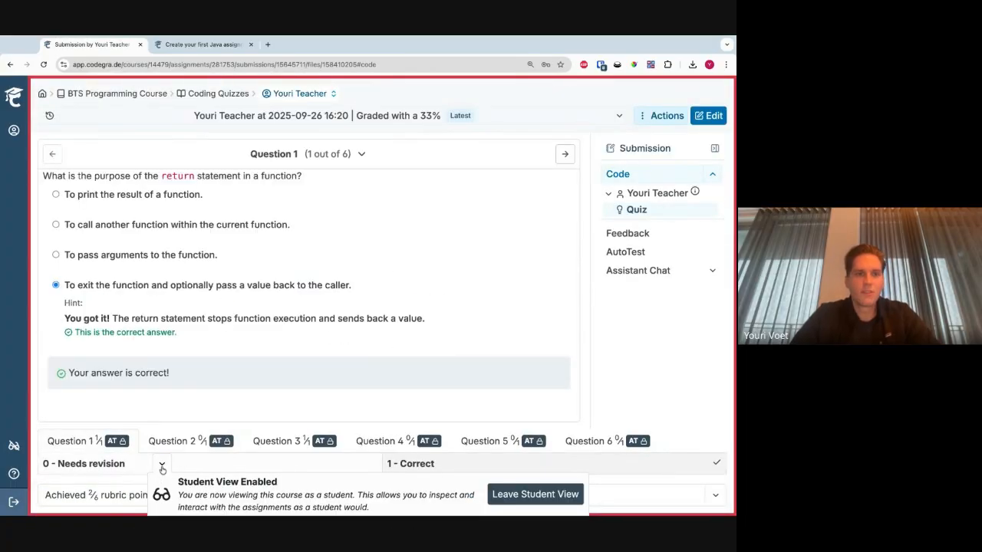
{"action": "left_click", "coordinate": [707, 115]}
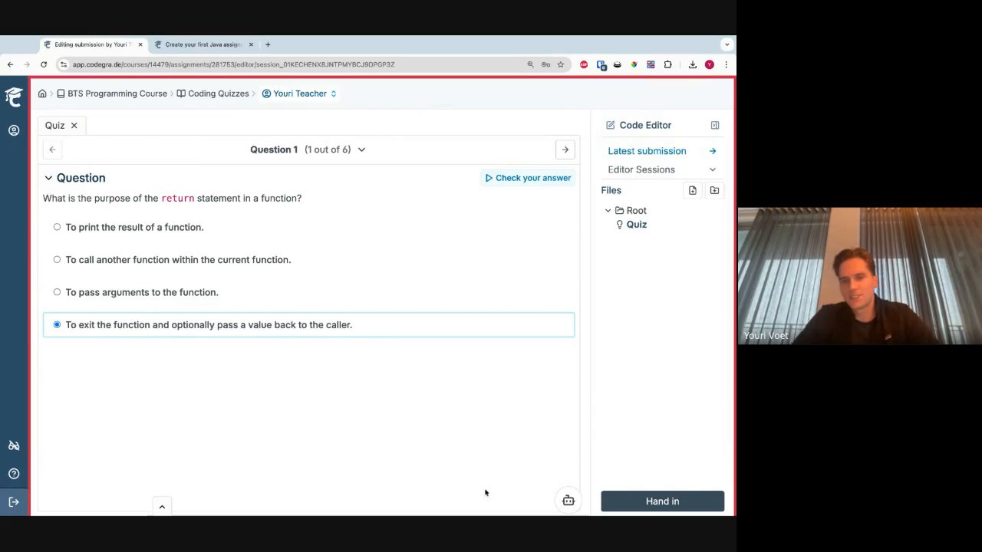
- Open the assistant chat in the quiz editor and close it
{"action": "left_click", "coordinate": [567, 501]}
{"action": "left_click", "coordinate": [567, 500]}
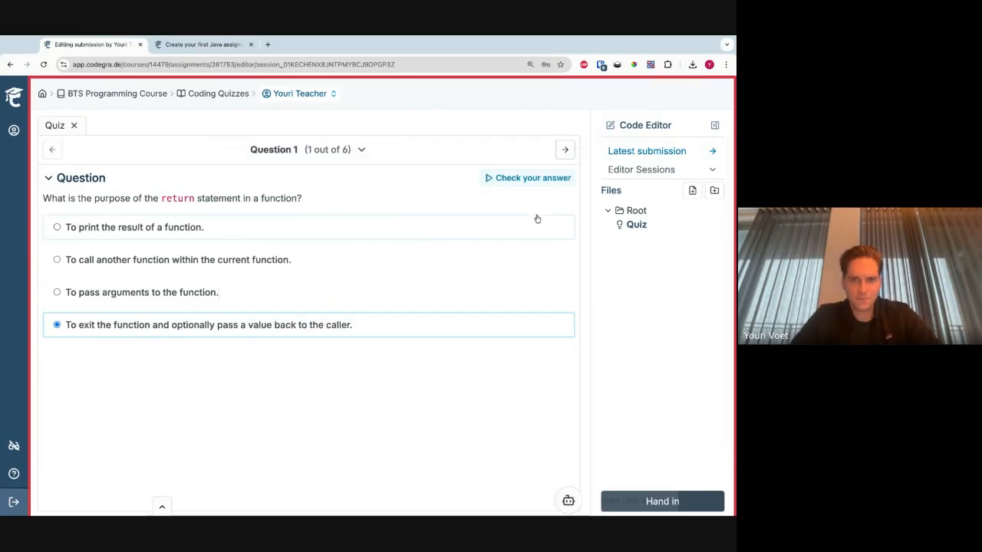
- Go to Question 3, remove the colon after "def square(num)" in the answer code, and check the answer
{"action": "left_click", "coordinate": [566, 150]}
{"action": "left_click", "coordinate": [565, 150]}
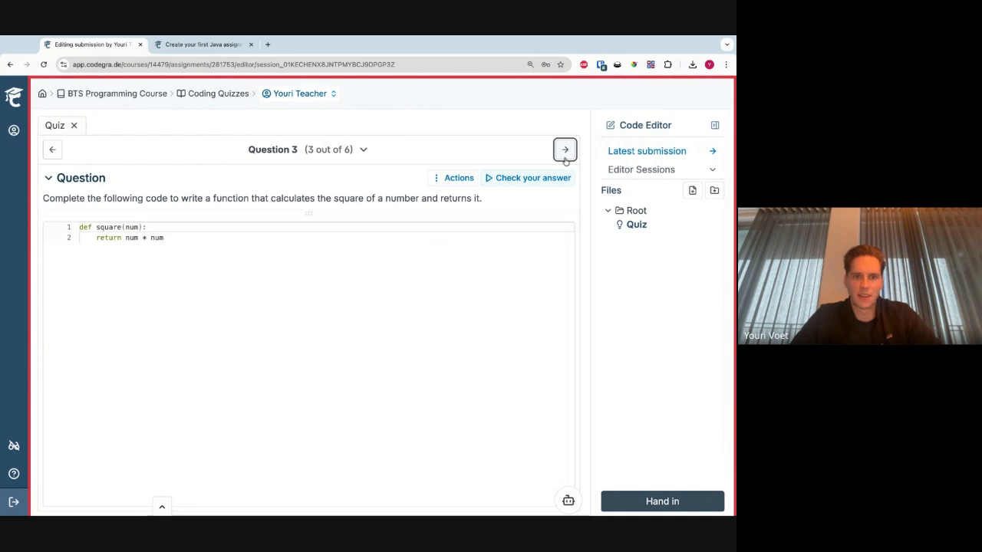
{"action": "left_click", "coordinate": [464, 292]}
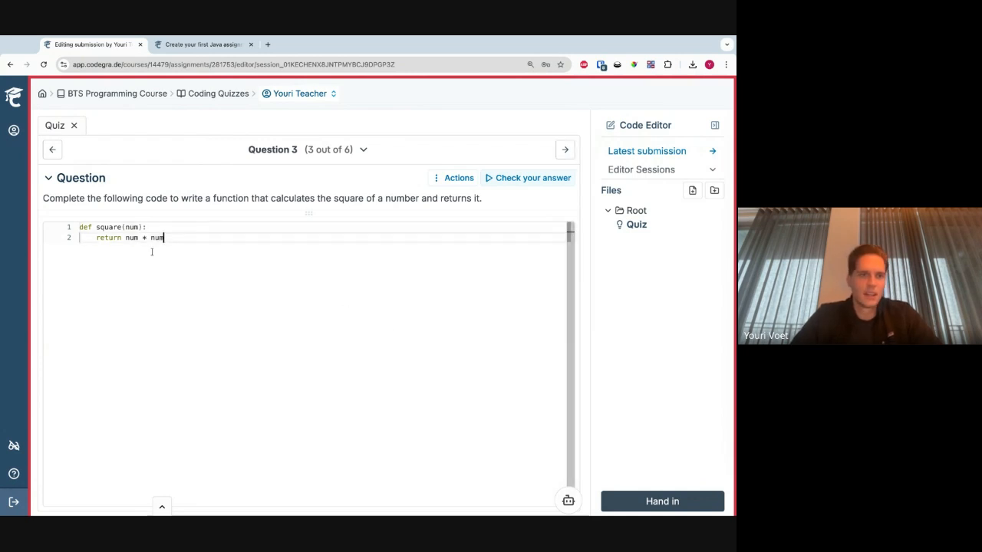
{"action": "left_click", "coordinate": [160, 226]}
{"action": "key", "text": "BackSpace"}
{"action": "left_click", "coordinate": [545, 178]}
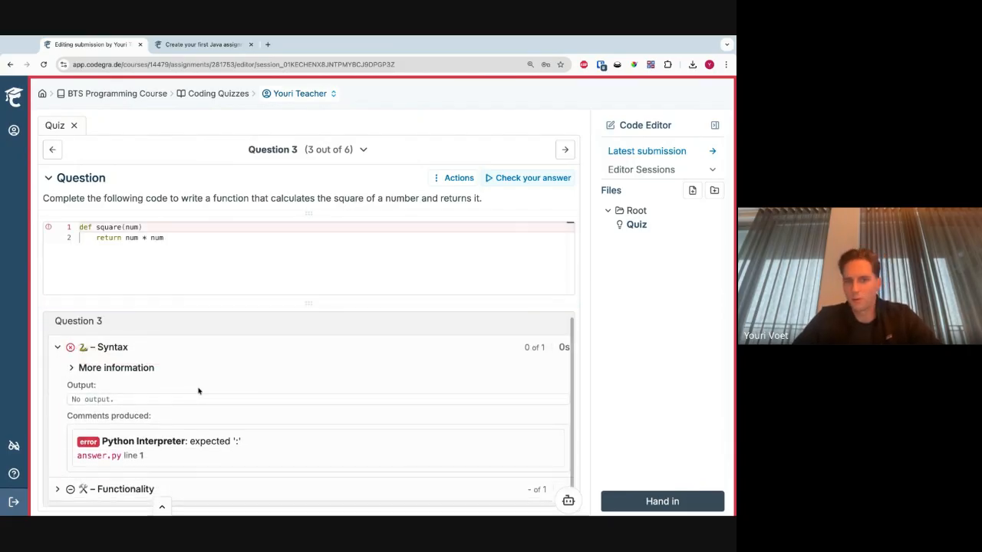
- Start a new assistant chat and choose New Learning Assistant as the assistant
{"action": "left_click", "coordinate": [561, 493]}
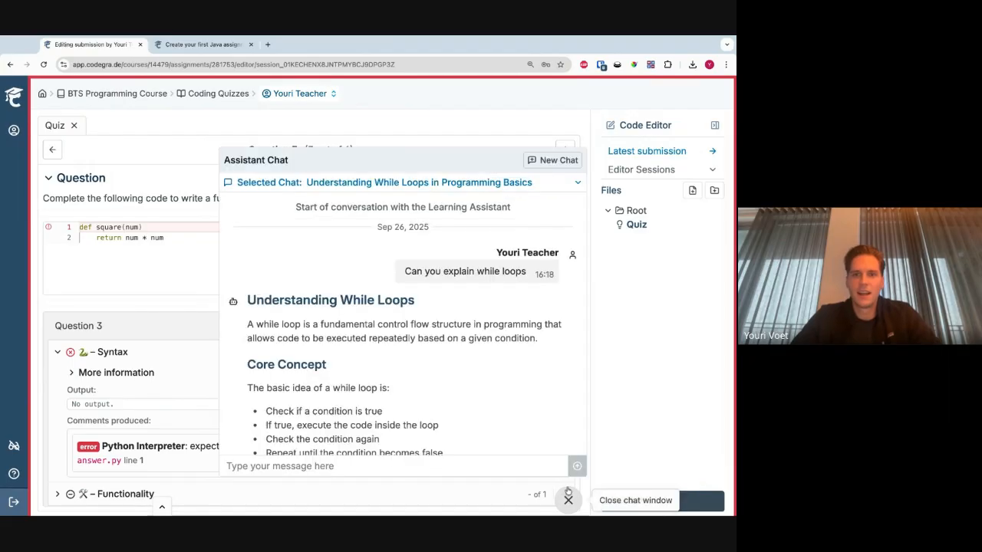
{"action": "left_click", "coordinate": [547, 163]}
{"action": "left_click", "coordinate": [376, 282]}
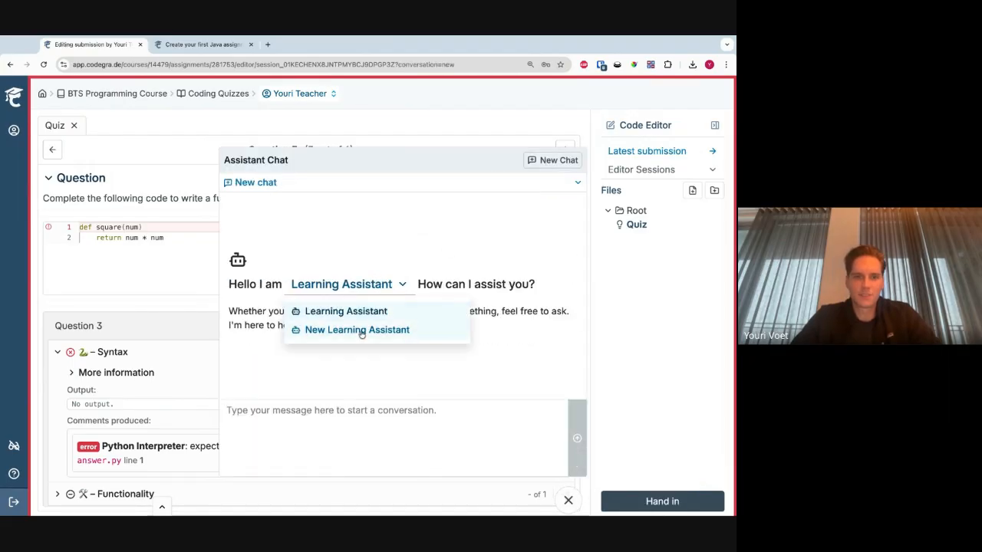
{"action": "left_click", "coordinate": [361, 330]}
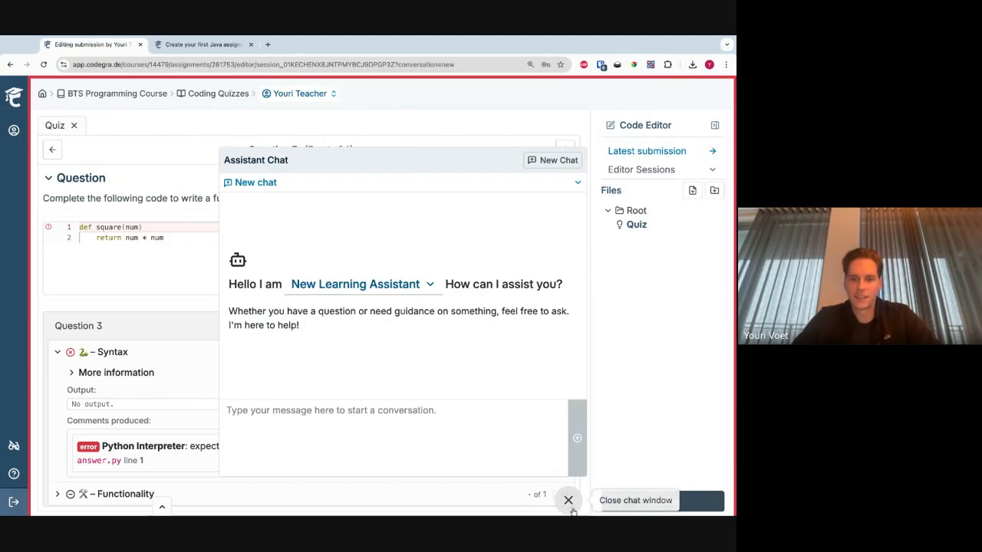
- Send the assistant the message "My code is not running, can you help"
{"action": "left_click", "coordinate": [346, 446]}
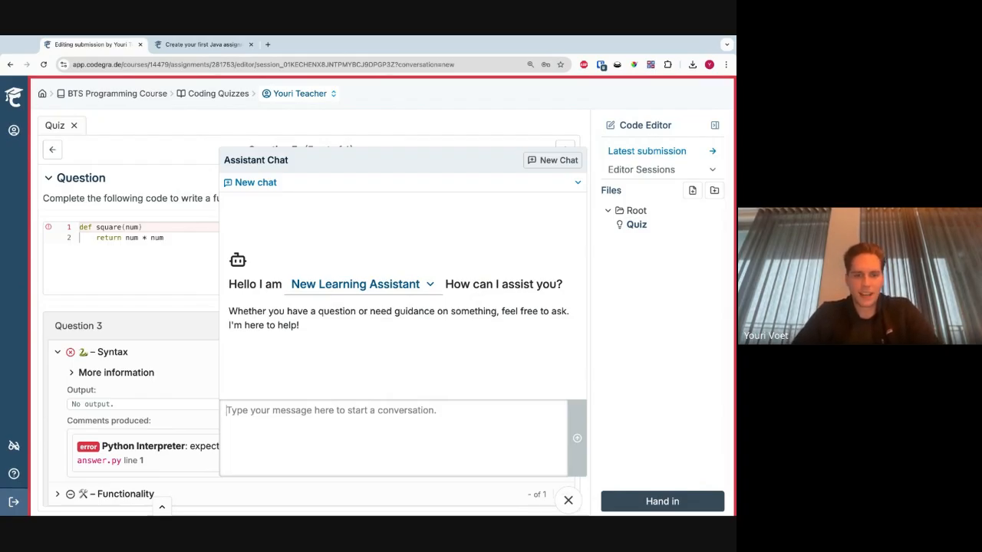
{"action": "type", "text": "My code is not running, can you help"}
{"action": "key", "text": "Return"}
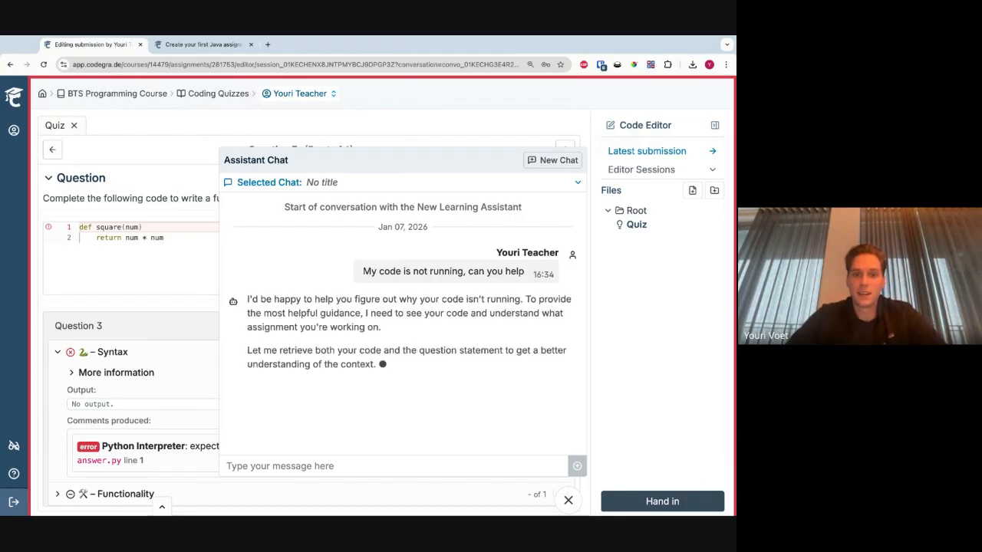
- Read through the assistant's reply about the code, including its explanation of the issue and its guiding questions
{"action": "left_click_drag", "start_coordinate": [401, 350], "coordinate": [248, 298]}
{"action": "left_click", "coordinate": [390, 362]}
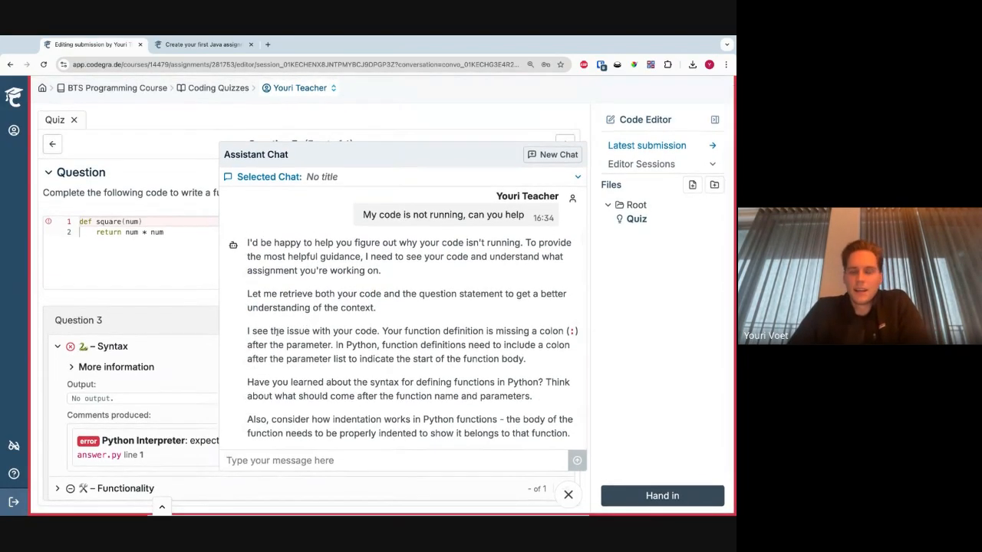
{"action": "left_click_drag", "start_coordinate": [270, 330], "coordinate": [336, 345]}
{"action": "left_click", "coordinate": [390, 363]}
{"action": "left_click", "coordinate": [405, 359]}
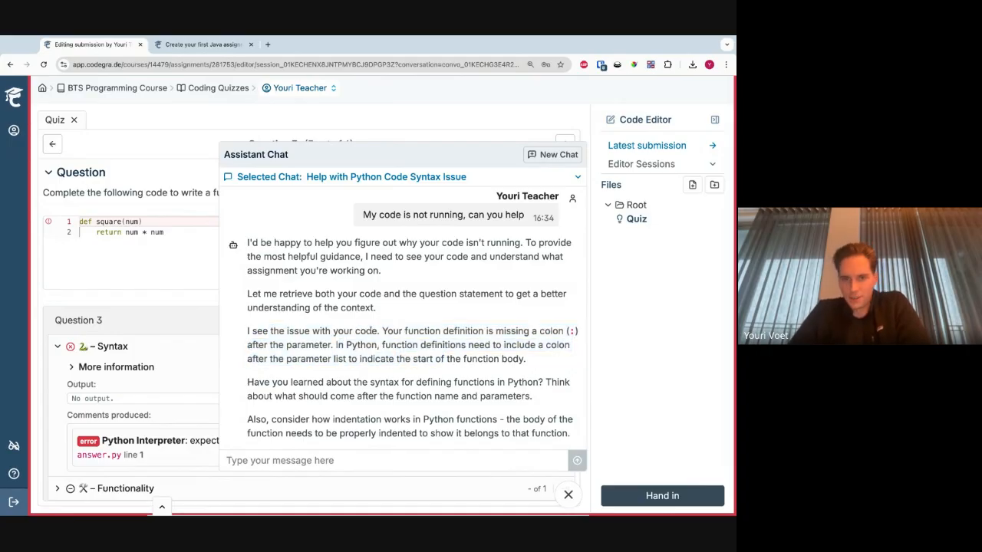
{"action": "left_click", "coordinate": [379, 331], "text": "shift"}
{"action": "left_click", "coordinate": [402, 365]}
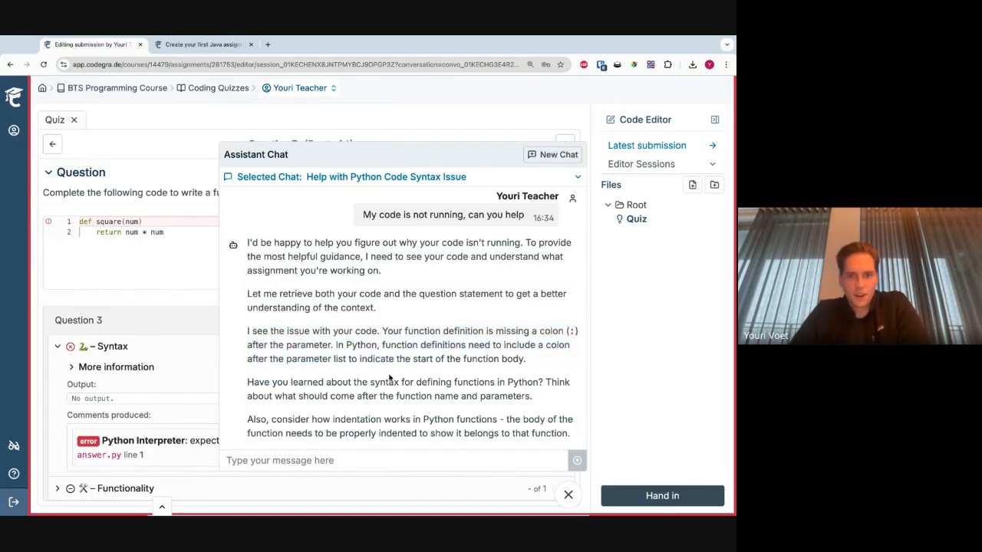
{"action": "left_click_drag", "start_coordinate": [335, 345], "coordinate": [440, 412]}
{"action": "left_click", "coordinate": [463, 377]}
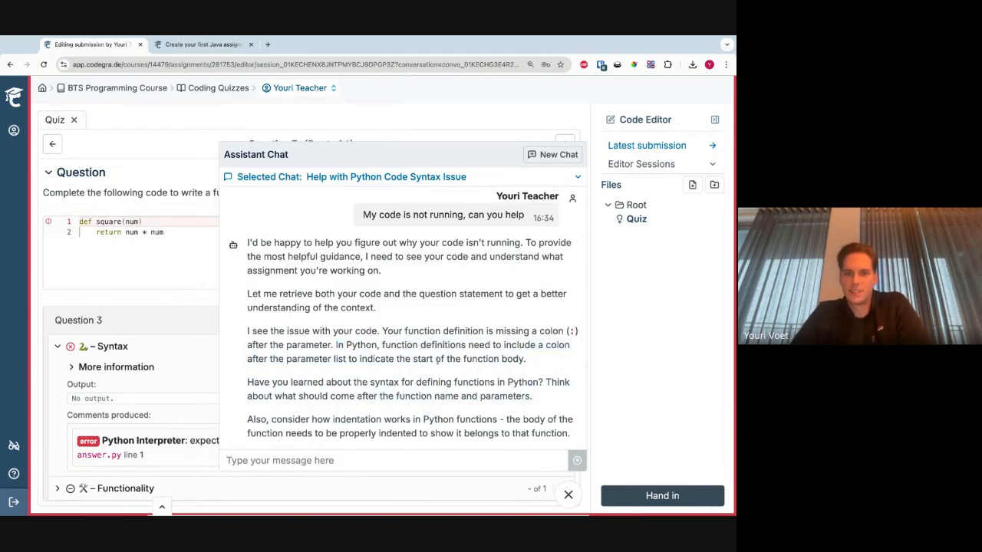
{"action": "triple_click", "coordinate": [570, 402]}
{"action": "left_click", "coordinate": [301, 397]}
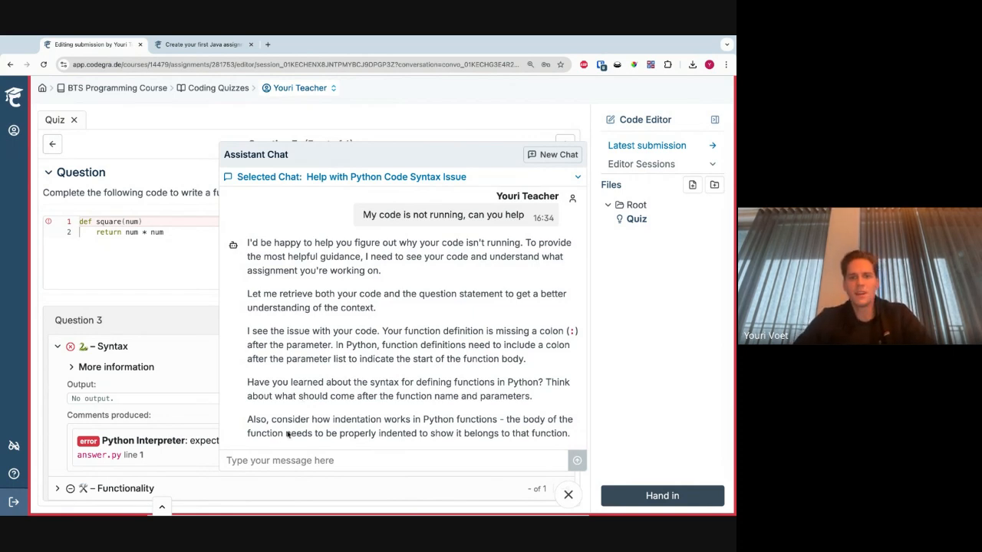
- Add a colon after "def square(num)" in the answer code and send the assistant the message "I think I've fixed it"
{"action": "left_click", "coordinate": [157, 222]}
{"action": "type", "text": ":"}
{"action": "left_click", "coordinate": [298, 461]}
{"action": "type", "text": "I think I've fixed it"}
{"action": "key", "text": "Return"}
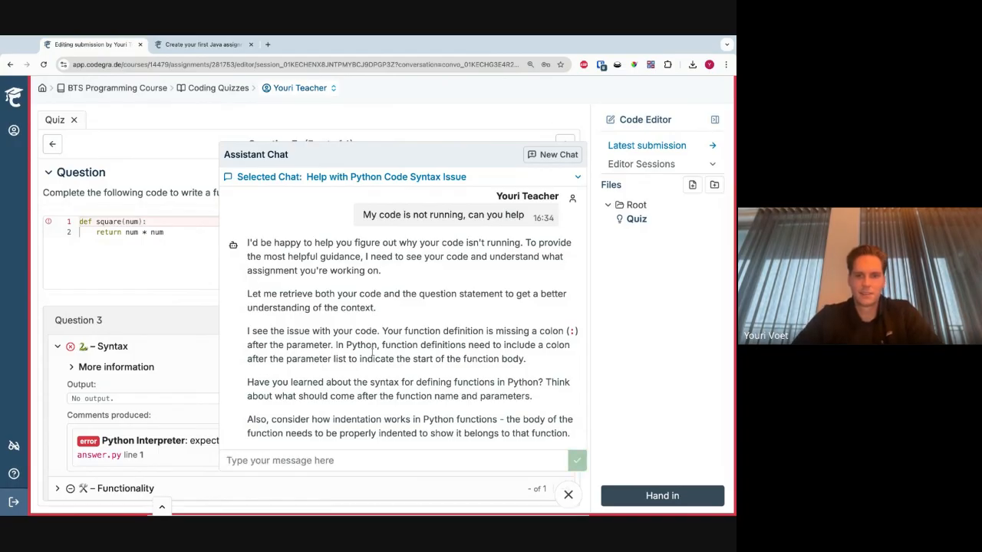
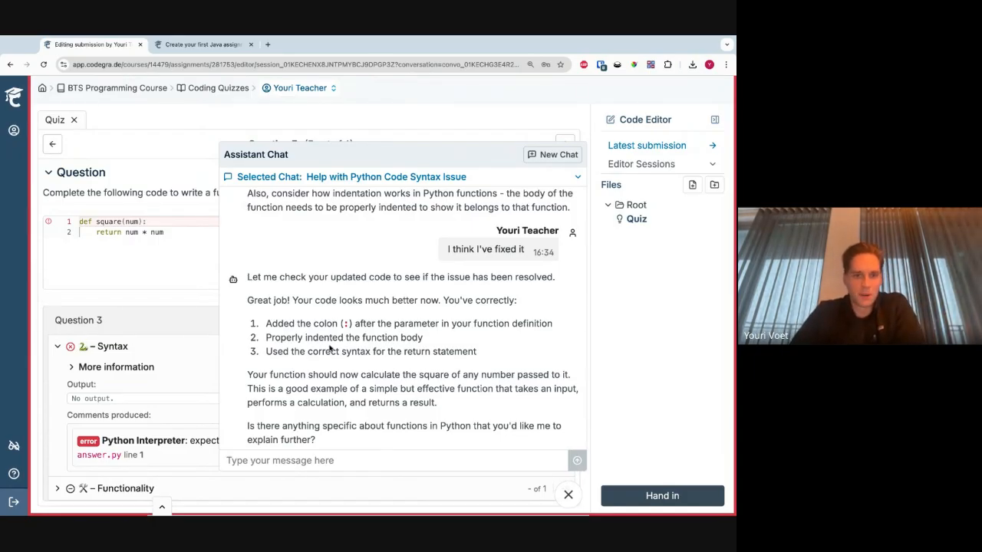
- Read through the assistant's feedback on the corrected square function
{"action": "triple_click", "coordinate": [421, 337]}
{"action": "triple_click", "coordinate": [410, 351]}
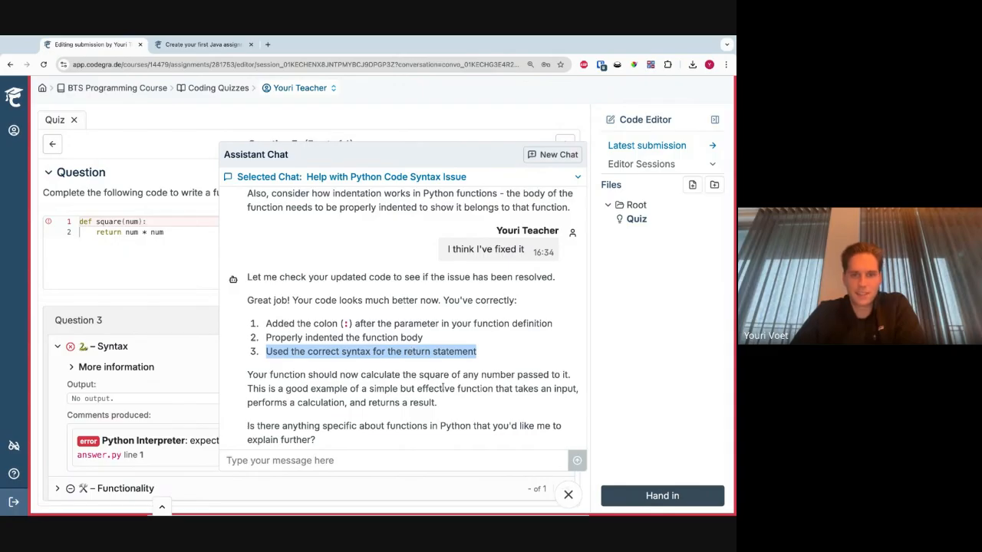
{"action": "left_click_drag", "start_coordinate": [360, 374], "coordinate": [444, 403]}
{"action": "left_click", "coordinate": [343, 384]}
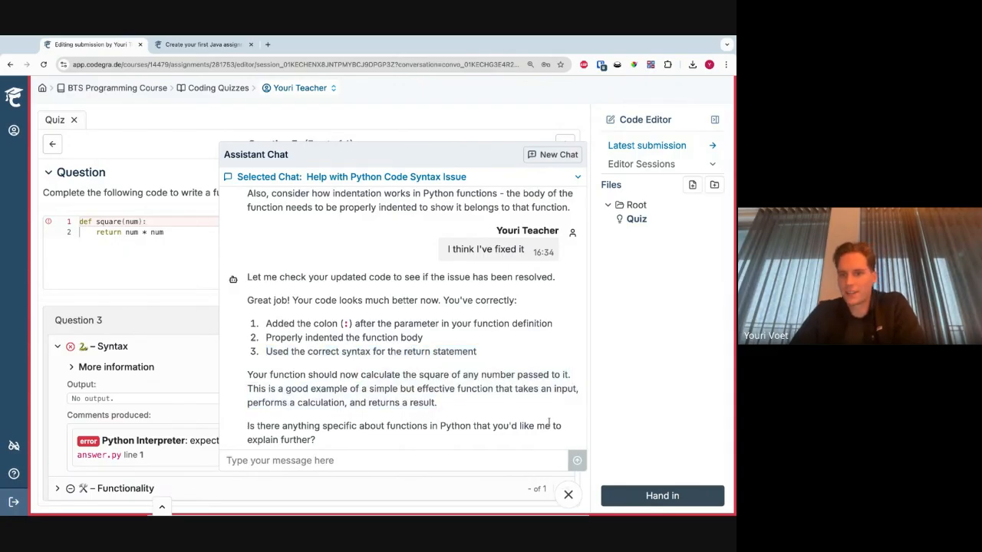
- Close the assistant chat, check the Question 3 answer and view its Functionality test results
{"action": "left_click", "coordinate": [569, 495]}
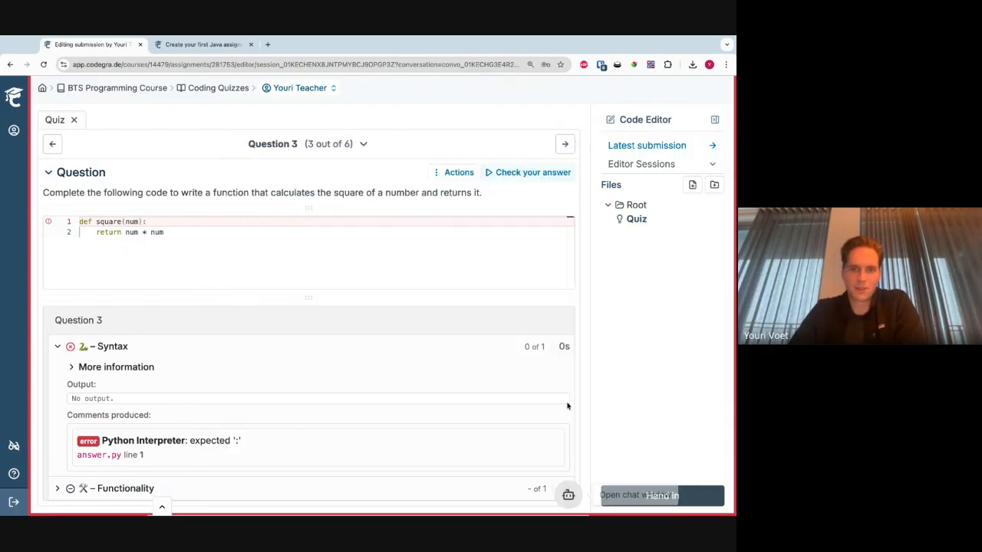
{"action": "left_click", "coordinate": [524, 175]}
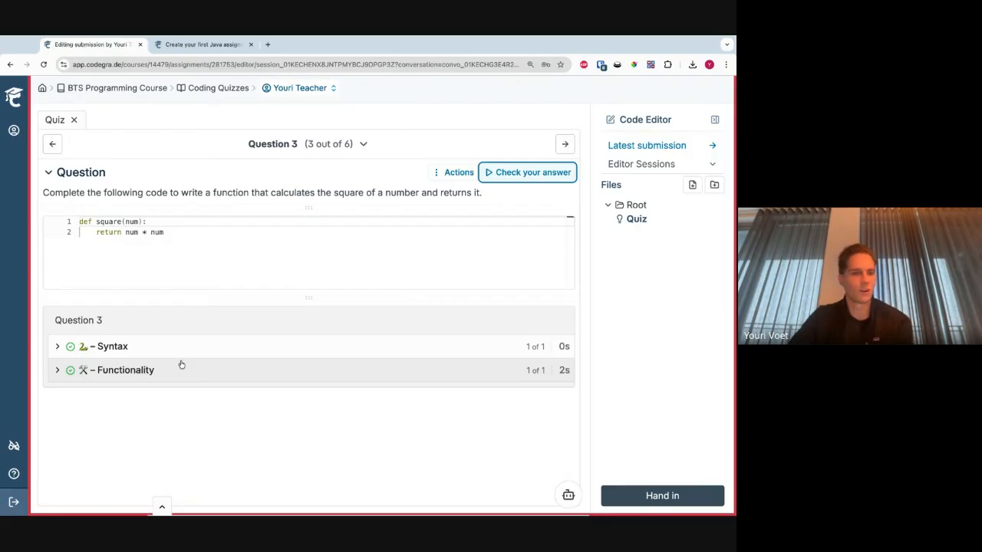
{"action": "left_click", "coordinate": [479, 369]}
{"action": "left_click", "coordinate": [478, 369]}
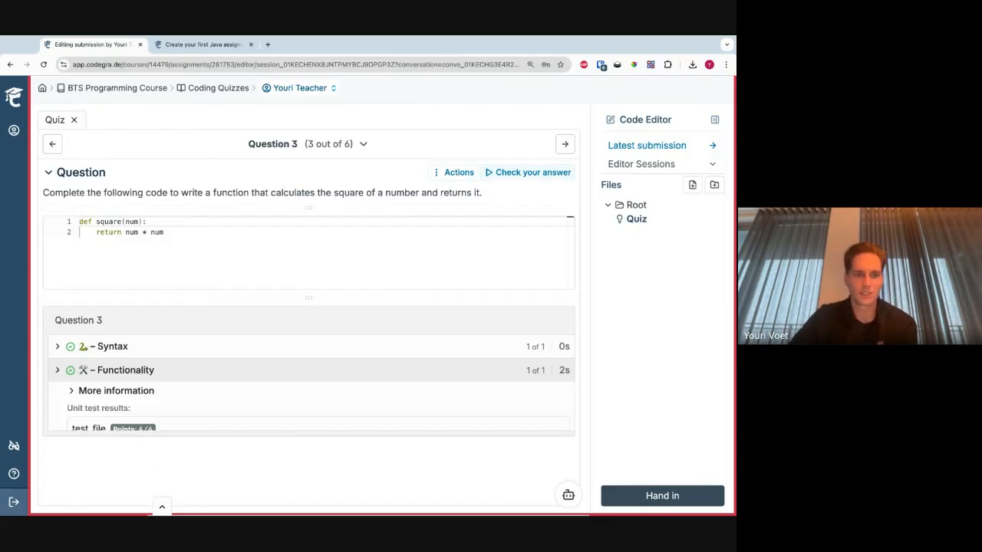
- Reopen the assistant chat and send the message "Any other feedback you can give me?"
{"action": "left_click", "coordinate": [569, 496]}
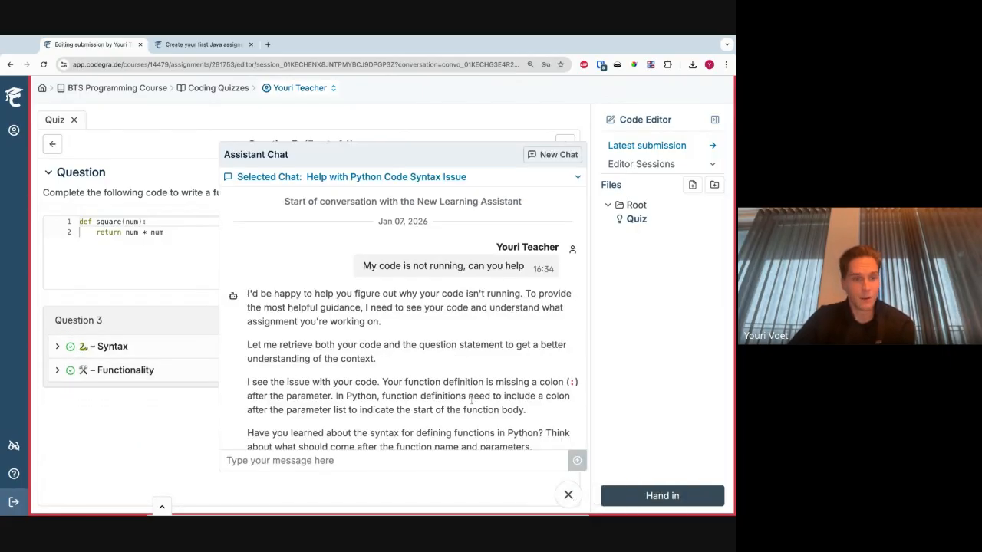
{"action": "left_click", "coordinate": [390, 461]}
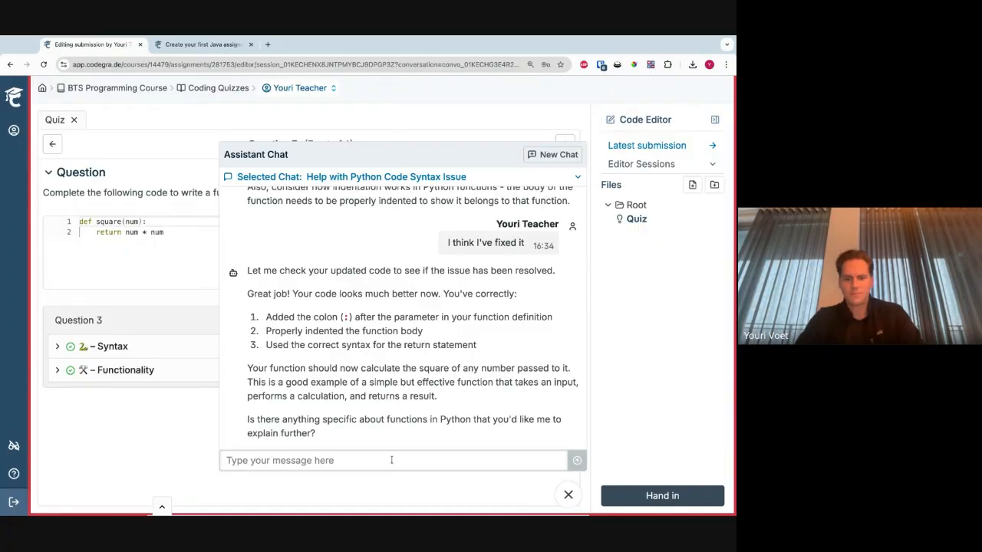
{"action": "type", "text": "Any other feed"}
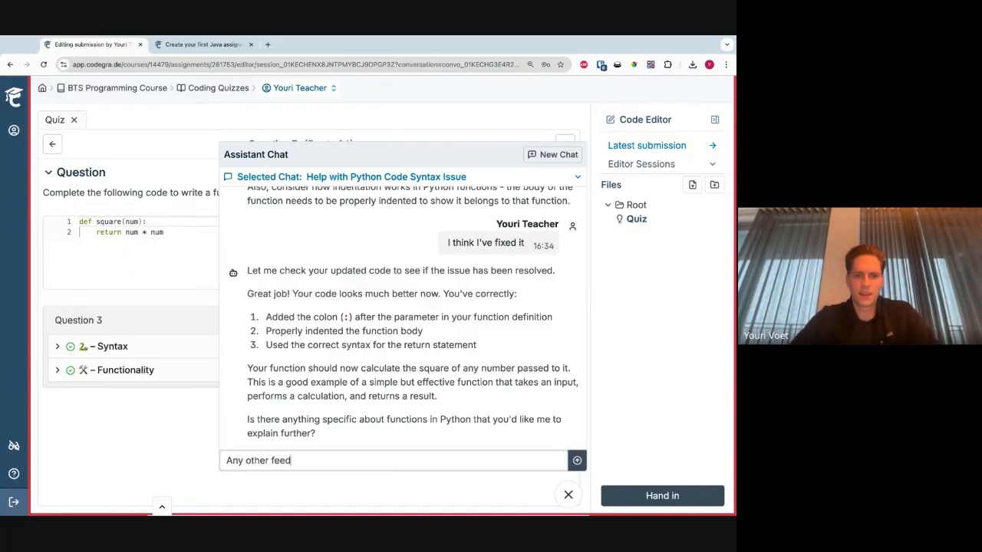
{"action": "type", "text": "back you can give me?"}
{"action": "key", "text": "Return"}
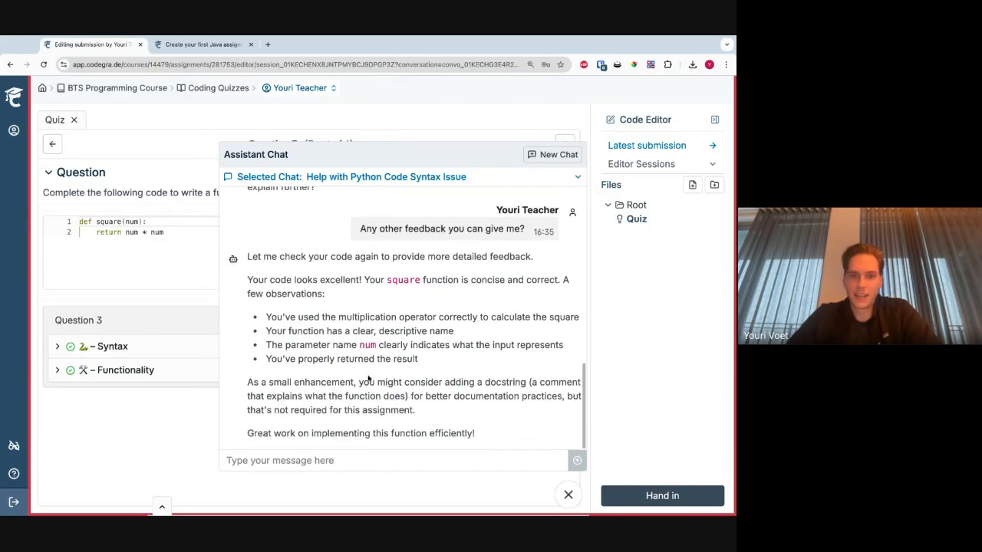
- Review the assistant's docstring suggestion and send the message "How do docstrings work?"
{"action": "mouse_move", "coordinate": [399, 410]}
{"action": "left_mouse_down"}
{"action": "mouse_move", "coordinate": [318, 396]}
{"action": "mouse_move", "coordinate": [304, 382]}
{"action": "mouse_move", "coordinate": [356, 382]}
{"action": "mouse_move", "coordinate": [406, 396]}
{"action": "mouse_move", "coordinate": [414, 410]}
{"action": "left_mouse_up"}
{"action": "left_click", "coordinate": [399, 409]}
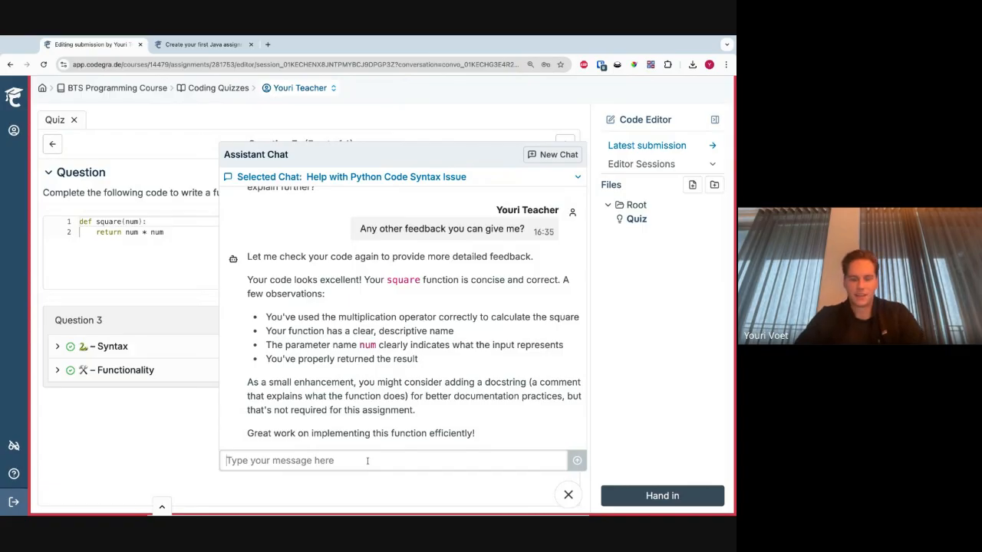
{"action": "type", "text": "How do docstrings work?"}
{"action": "key", "text": "Return"}
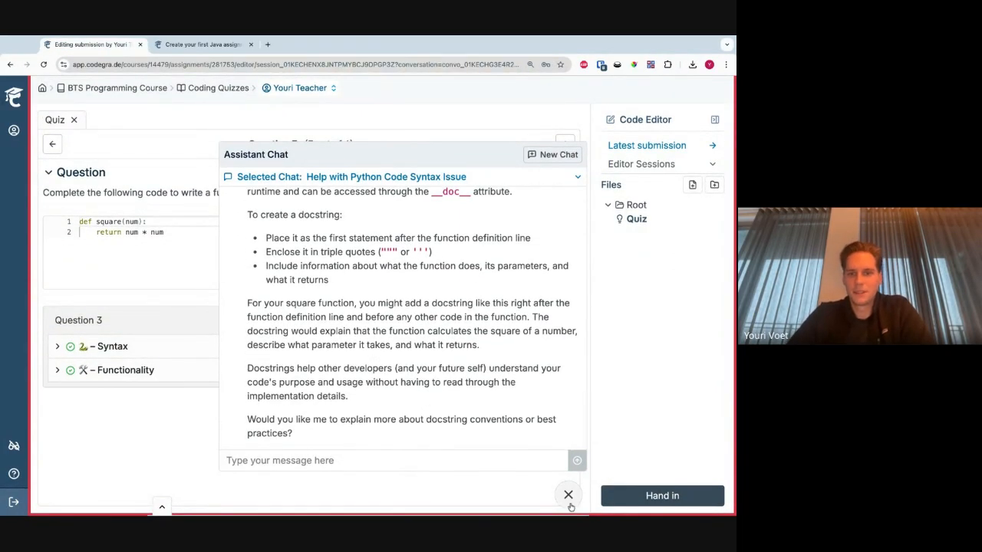
- Close the assistant chat, leave Question 3 and hand in the Coding Quizzes submission
{"action": "left_click", "coordinate": [569, 495]}
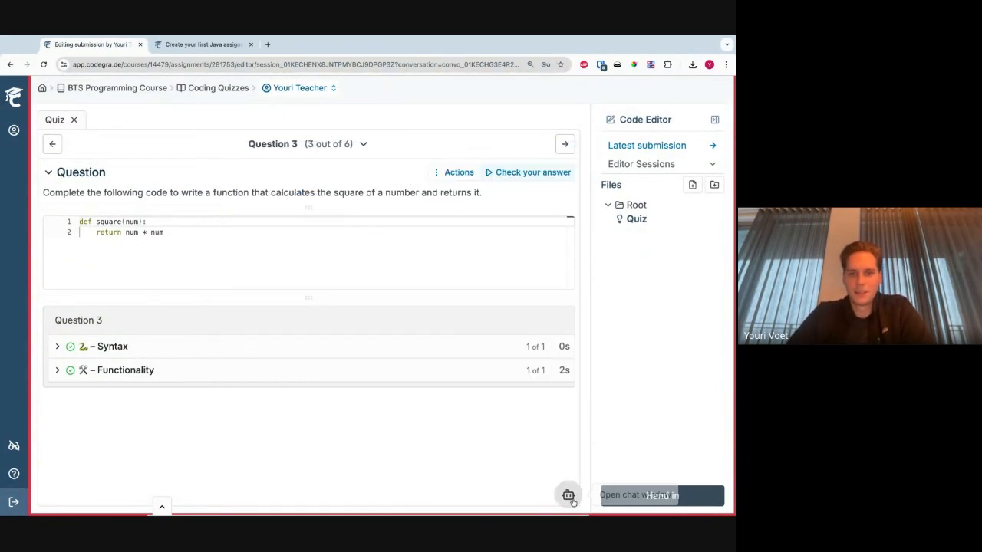
{"action": "left_click", "coordinate": [565, 145]}
{"action": "left_click", "coordinate": [614, 496]}
{"action": "left_click", "coordinate": [601, 464]}
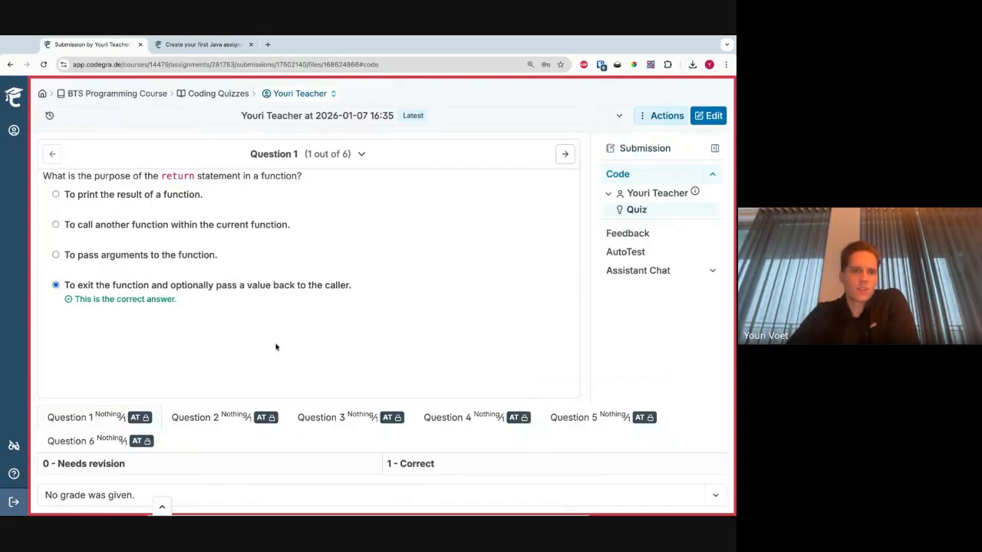
- Exit the student view and open the "Help with Python Code" conversation from the submission's Assistant Chat
{"action": "left_click", "coordinate": [160, 509]}
{"action": "left_click", "coordinate": [515, 497]}
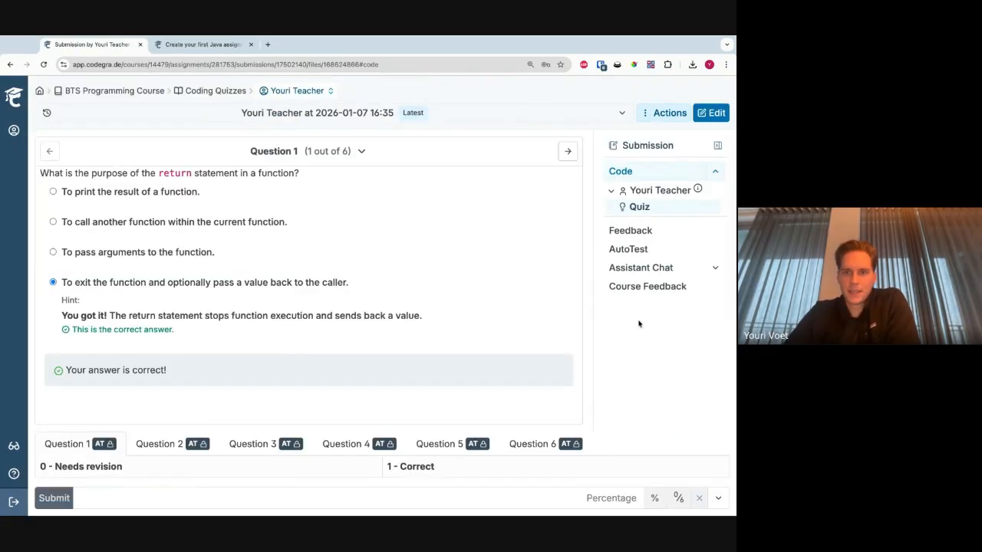
{"action": "left_click", "coordinate": [640, 276]}
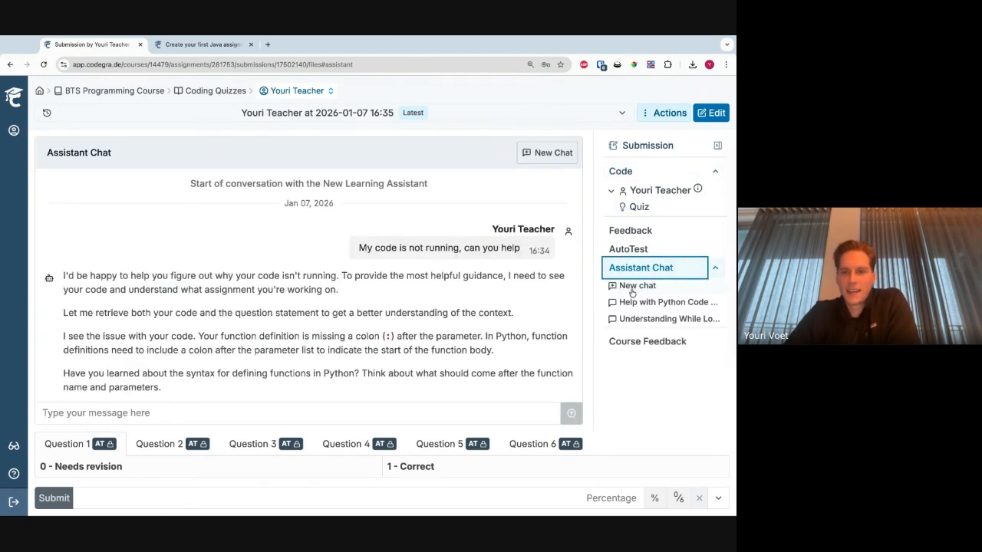
{"action": "left_click", "coordinate": [633, 288]}
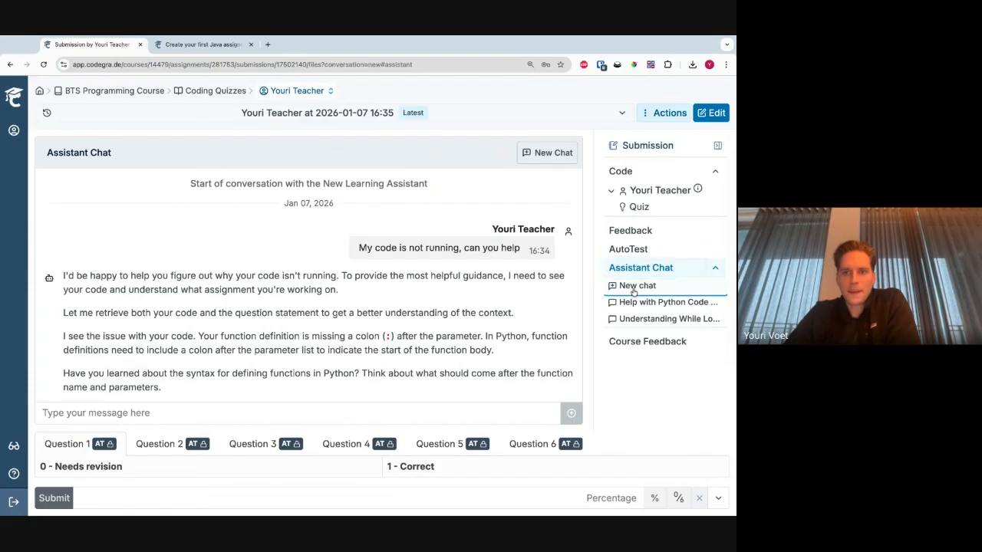
{"action": "left_click", "coordinate": [631, 304]}
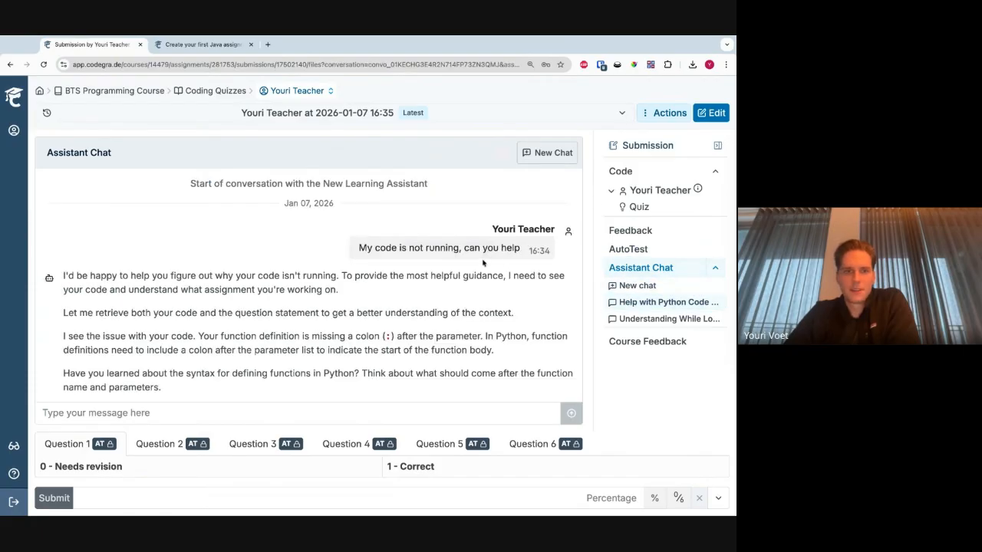
- Read through the student's conversation with the learning assistant, from the first question to the handed-in submission entry
{"action": "scroll", "coordinate": [414, 321], "scroll_direction": "up", "scroll_amount": 10}
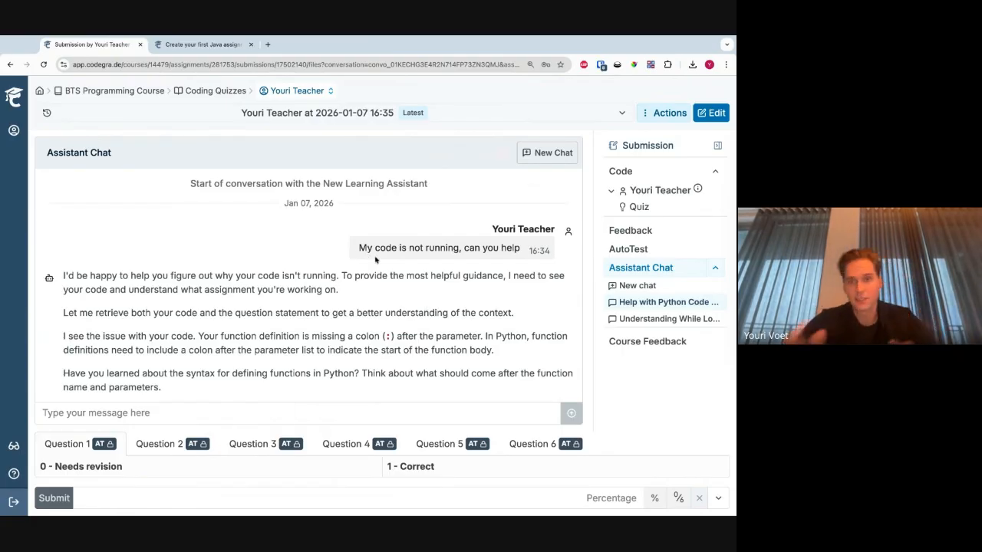
{"action": "scroll", "coordinate": [309, 286], "scroll_direction": "down", "scroll_amount": 2}
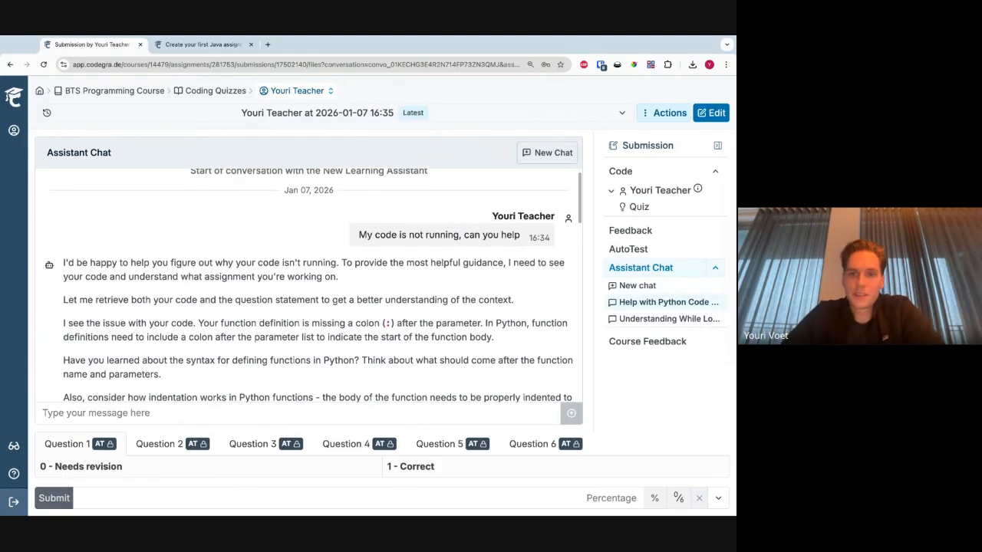
{"action": "scroll", "coordinate": [309, 285], "scroll_direction": "up", "scroll_amount": 2}
{"action": "triple_click", "coordinate": [356, 263]}
{"action": "left_click", "coordinate": [356, 263]}
{"action": "scroll", "coordinate": [307, 276], "scroll_direction": "down", "scroll_amount": 8}
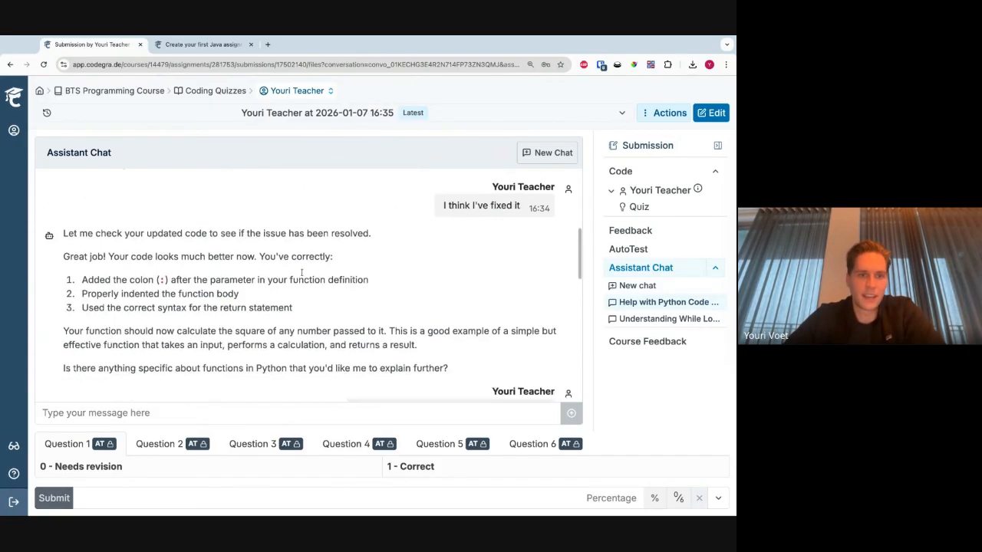
{"action": "scroll", "coordinate": [302, 272], "scroll_direction": "up", "scroll_amount": 7}
{"action": "scroll", "coordinate": [302, 273], "scroll_direction": "down", "scroll_amount": 10}
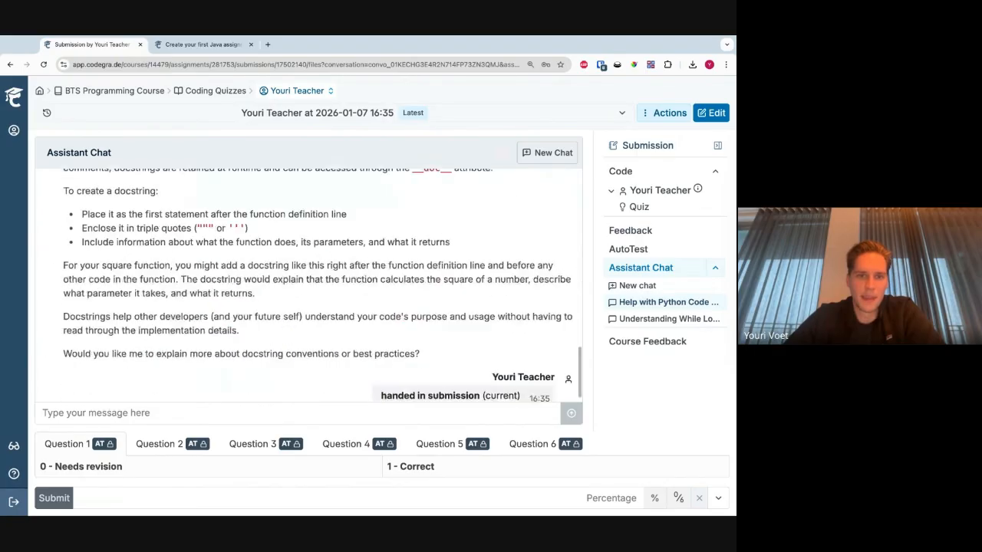
{"action": "scroll", "coordinate": [301, 272], "scroll_direction": "up", "scroll_amount": 5}
{"action": "scroll", "coordinate": [282, 313], "scroll_direction": "up", "scroll_amount": 5}
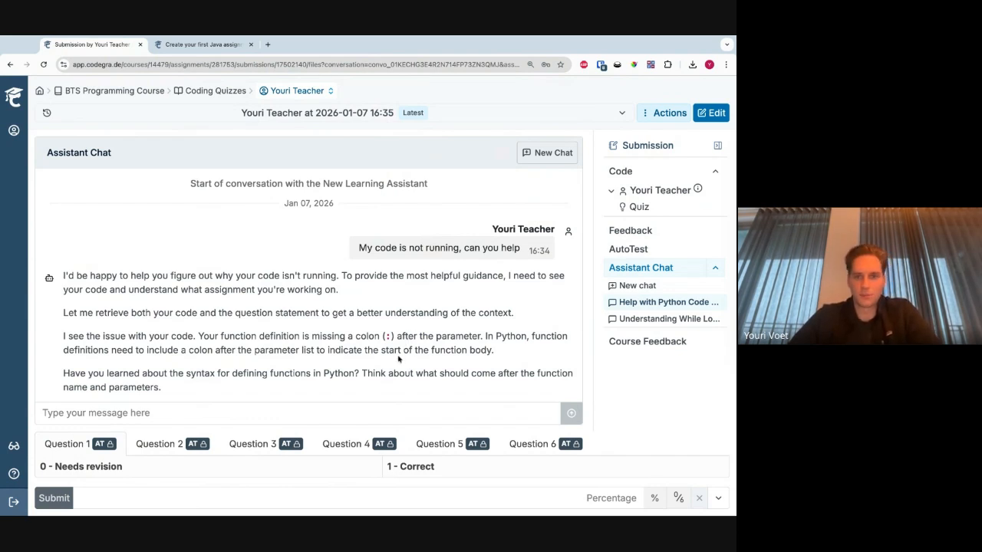
{"action": "left_click_drag", "start_coordinate": [398, 357], "coordinate": [289, 289]}
{"action": "left_click", "coordinate": [288, 289]}
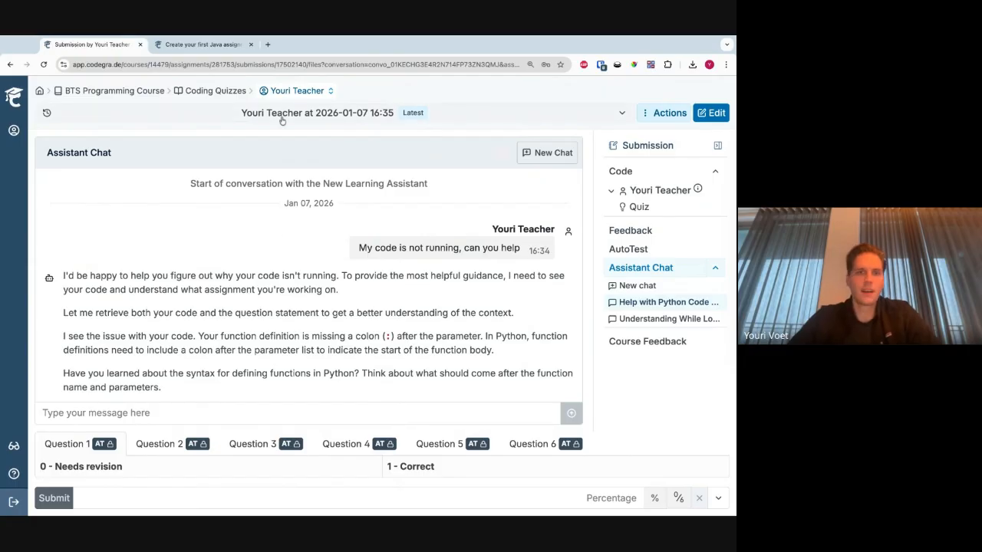
- Return to the BTS Programming Course and view the submissions of the Python Data Analysis Quiz
{"action": "left_click", "coordinate": [231, 90]}
{"action": "left_click", "coordinate": [141, 97]}
{"action": "scroll", "coordinate": [185, 284], "scroll_direction": "down", "scroll_amount": 5}
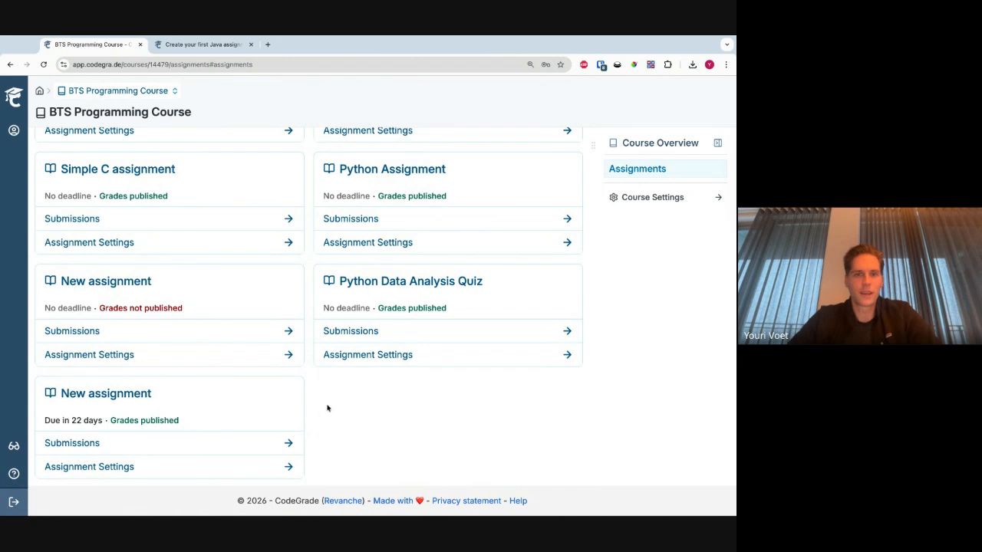
{"action": "left_click", "coordinate": [379, 361]}
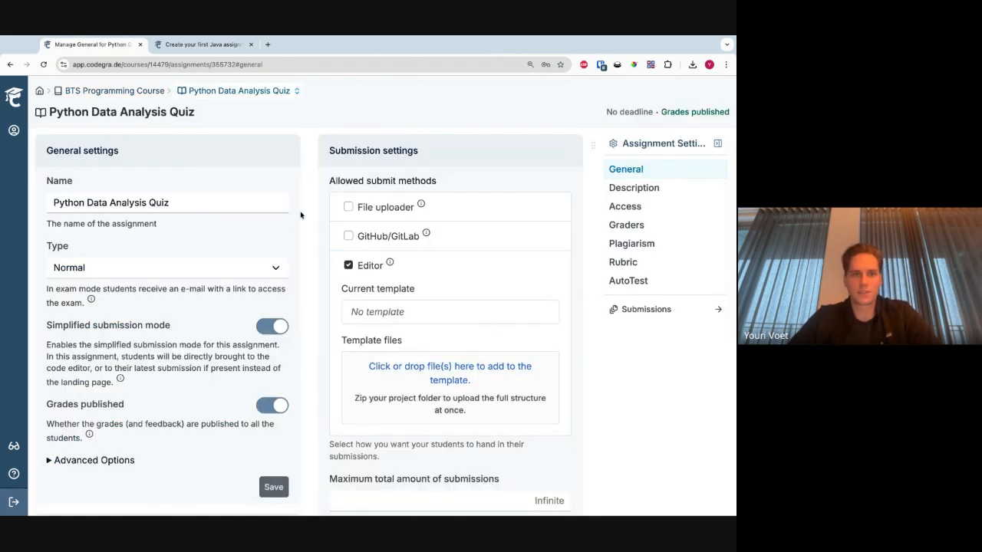
{"action": "left_click", "coordinate": [193, 90]}
{"action": "left_click", "coordinate": [194, 138]}
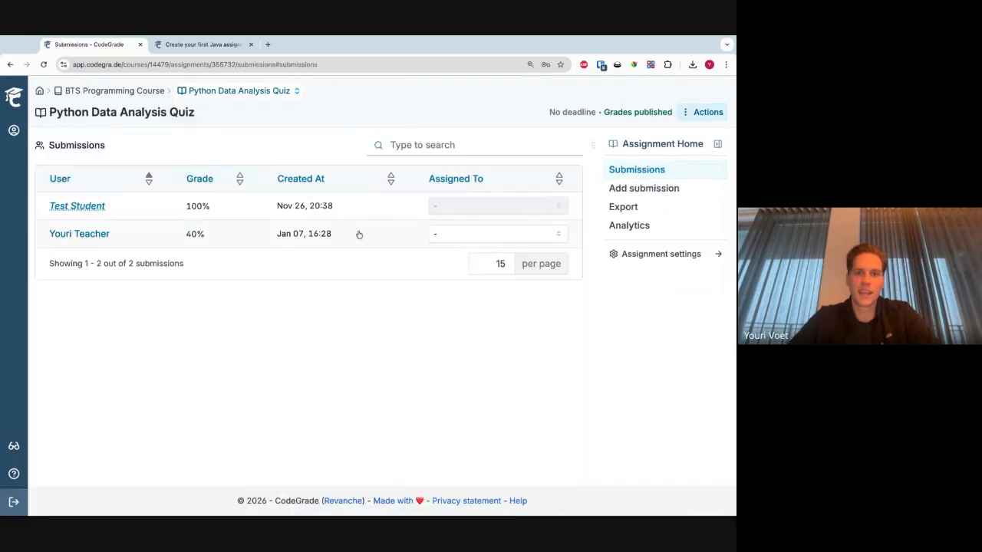
- Open the AutoTest settings of the Simple C assignment and expand the Functionality rubric block
{"action": "left_click", "coordinate": [97, 91]}
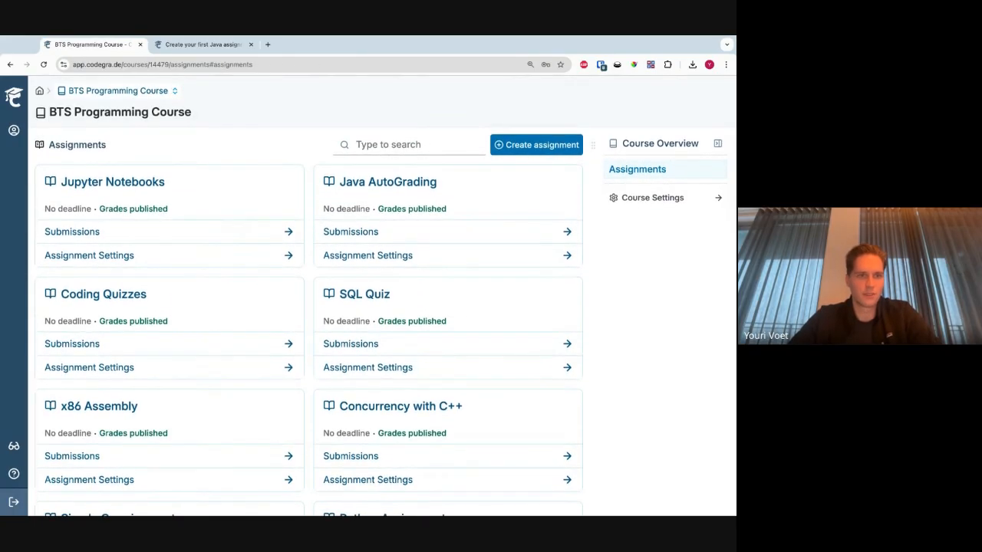
{"action": "scroll", "coordinate": [246, 272], "scroll_direction": "down", "scroll_amount": 1}
{"action": "scroll", "coordinate": [210, 350], "scroll_direction": "down", "scroll_amount": 3}
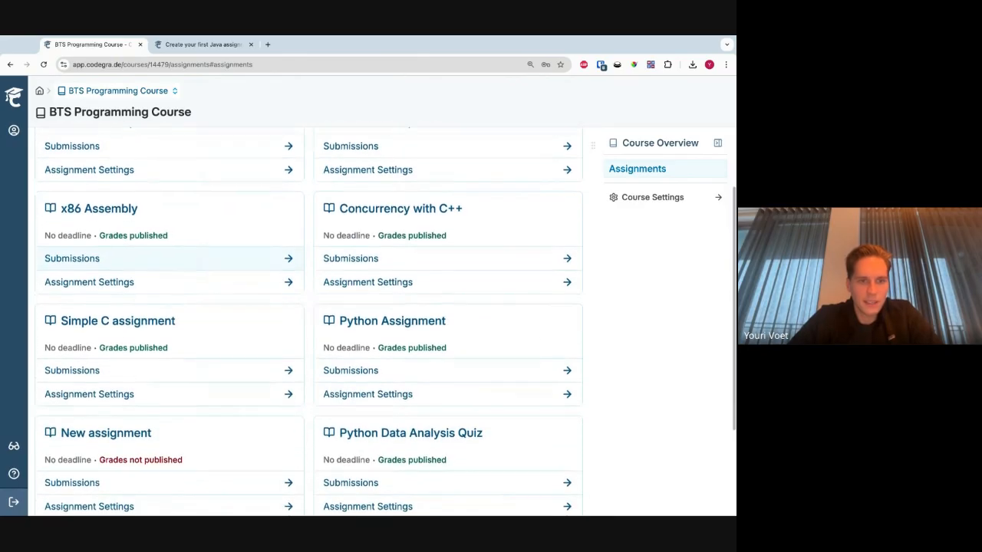
{"action": "left_click", "coordinate": [198, 376]}
{"action": "left_click", "coordinate": [647, 281]}
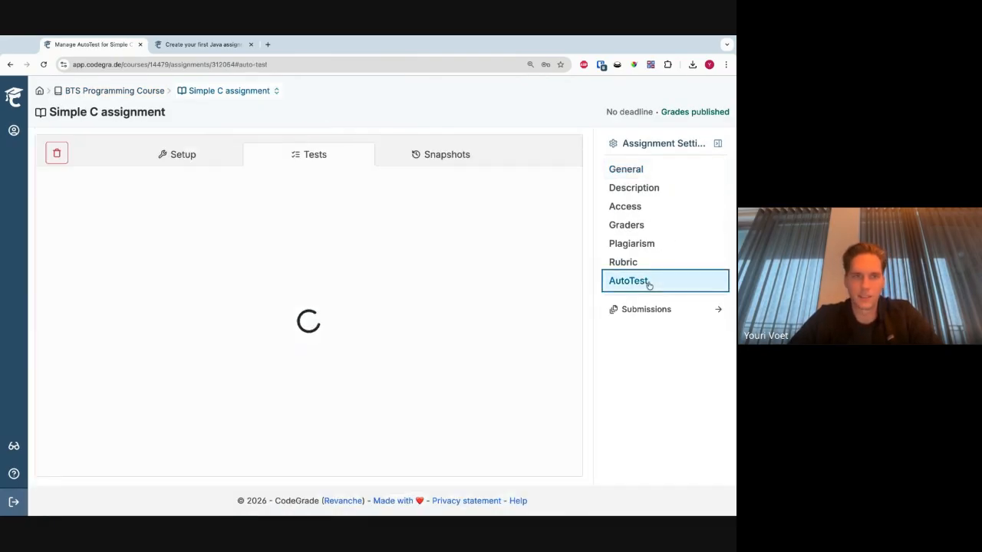
{"action": "left_click", "coordinate": [56, 247]}
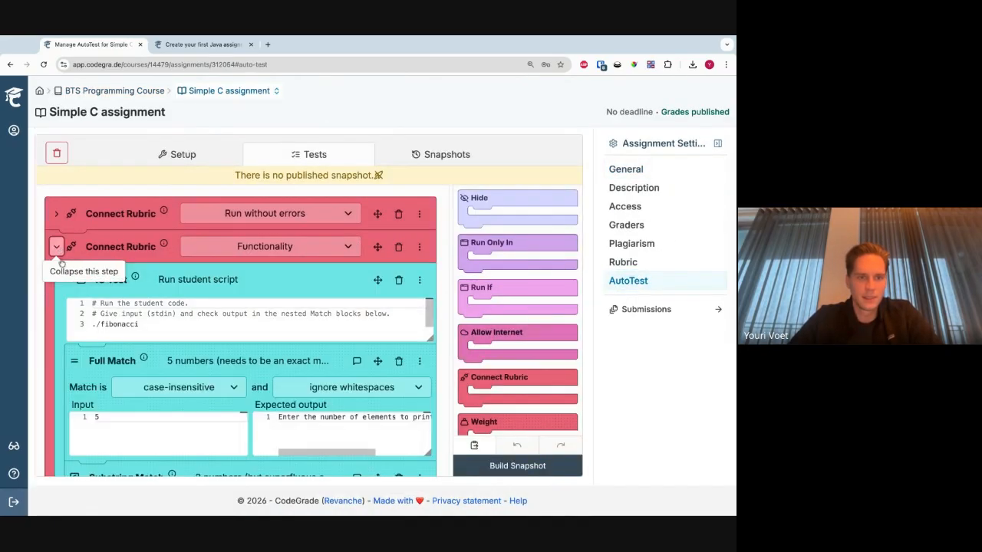
- Examine the IO Test that runs the student script, including the inputs and expected outputs of its Full Match and Substring Match blocks
{"action": "scroll", "coordinate": [48, 311], "scroll_direction": "down", "scroll_amount": 2}
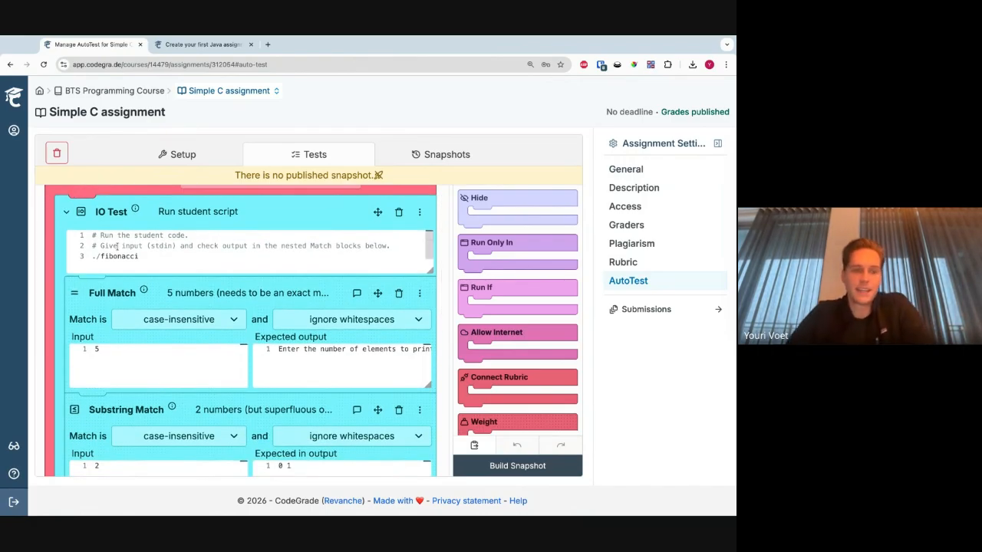
{"action": "left_click_drag", "start_coordinate": [149, 265], "coordinate": [92, 235]}
{"action": "left_click", "coordinate": [96, 246]}
{"action": "scroll", "coordinate": [96, 299], "scroll_direction": "down", "scroll_amount": 1}
{"action": "scroll", "coordinate": [96, 299], "scroll_direction": "up", "scroll_amount": 1}
{"action": "left_click_drag", "start_coordinate": [177, 242], "coordinate": [97, 232]}
{"action": "left_click", "coordinate": [100, 334]}
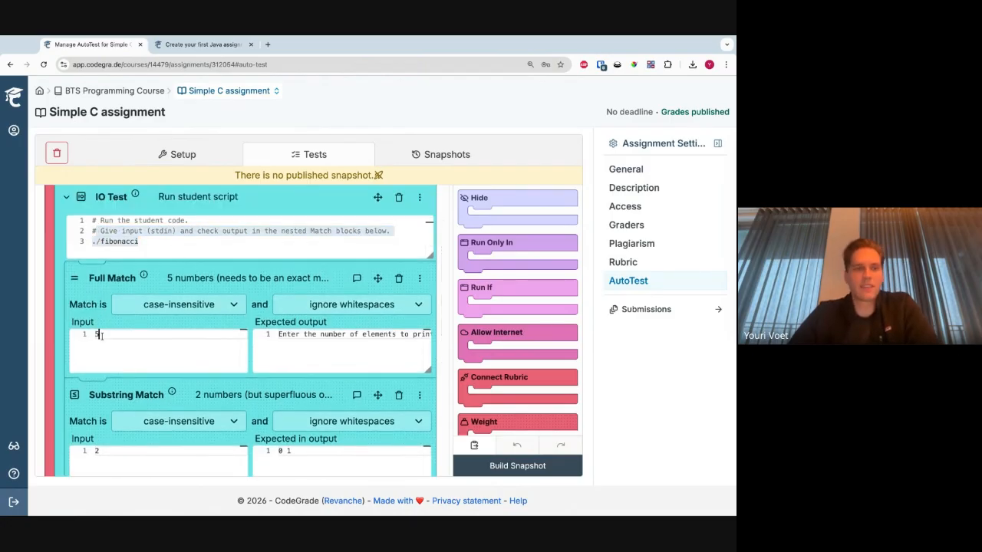
{"action": "left_click_drag", "start_coordinate": [284, 344], "coordinate": [281, 339]}
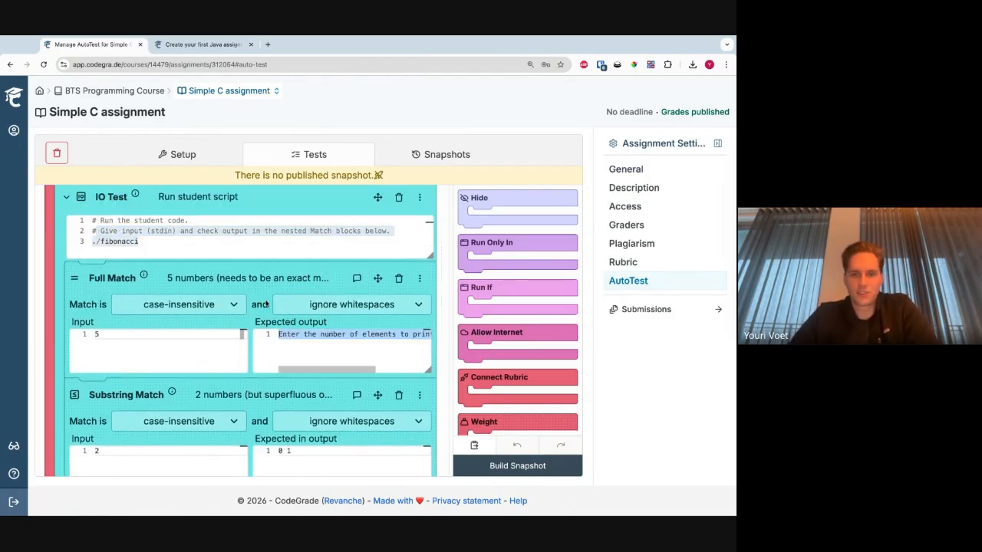
{"action": "left_click_drag", "start_coordinate": [339, 363], "coordinate": [342, 361]}
{"action": "scroll", "coordinate": [332, 355], "scroll_direction": "left", "scroll_amount": 3}
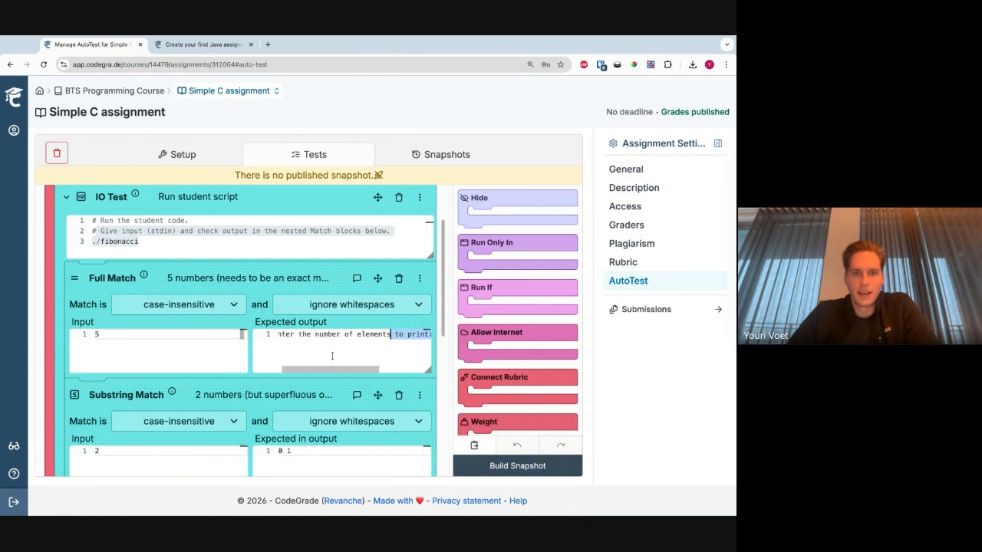
{"action": "scroll", "coordinate": [315, 354], "scroll_direction": "down", "scroll_amount": 3}
{"action": "scroll", "coordinate": [312, 353], "scroll_direction": "up", "scroll_amount": 1}
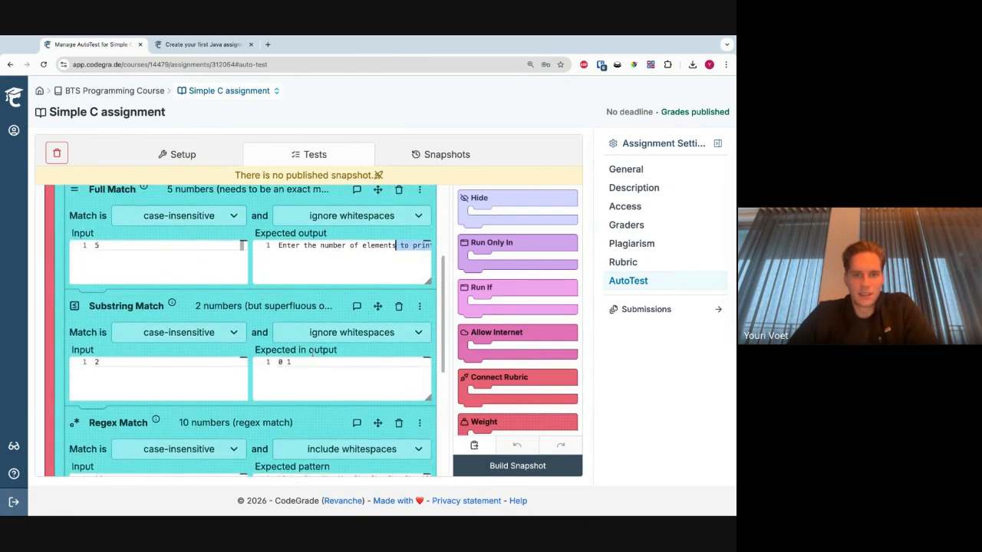
- Examine the expected outputs of the Full Match and Substring Match blocks and the full expected pattern of the Regex Match block
{"action": "scroll", "coordinate": [253, 360], "scroll_direction": "down", "scroll_amount": 3}
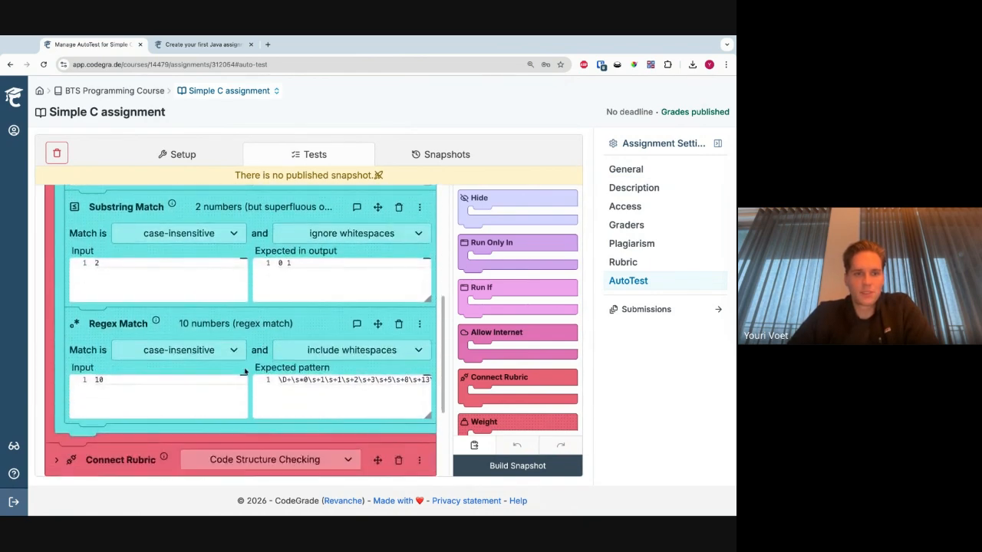
{"action": "scroll", "coordinate": [245, 371], "scroll_direction": "up", "scroll_amount": 4}
{"action": "scroll", "coordinate": [245, 371], "scroll_direction": "up", "scroll_amount": 1}
{"action": "mouse_move", "coordinate": [290, 300]}
{"action": "left_mouse_down"}
{"action": "mouse_move", "coordinate": [295, 293]}
{"action": "mouse_move", "coordinate": [281, 293]}
{"action": "left_mouse_up"}
{"action": "scroll", "coordinate": [176, 358], "scroll_direction": "down", "scroll_amount": 3}
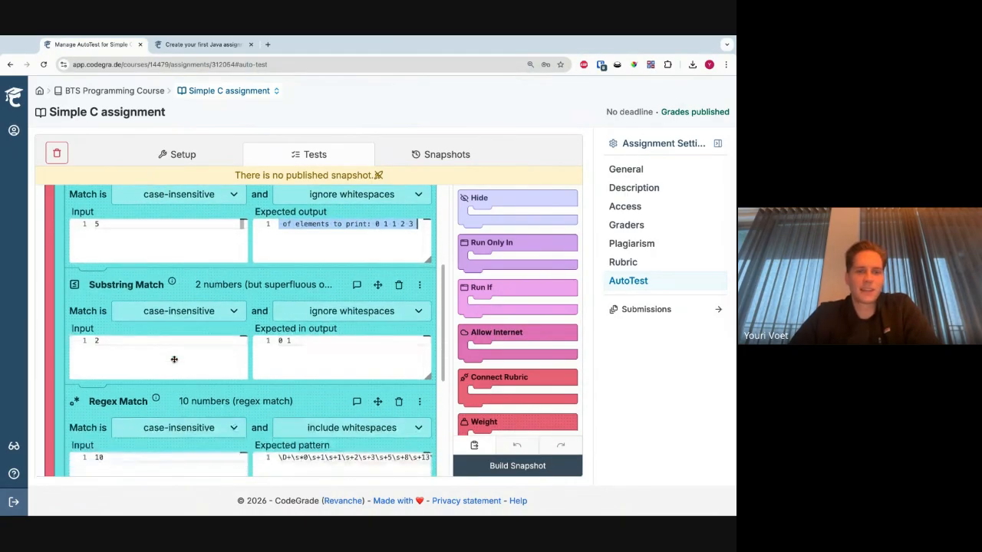
{"action": "left_click_drag", "start_coordinate": [278, 341], "coordinate": [302, 346]}
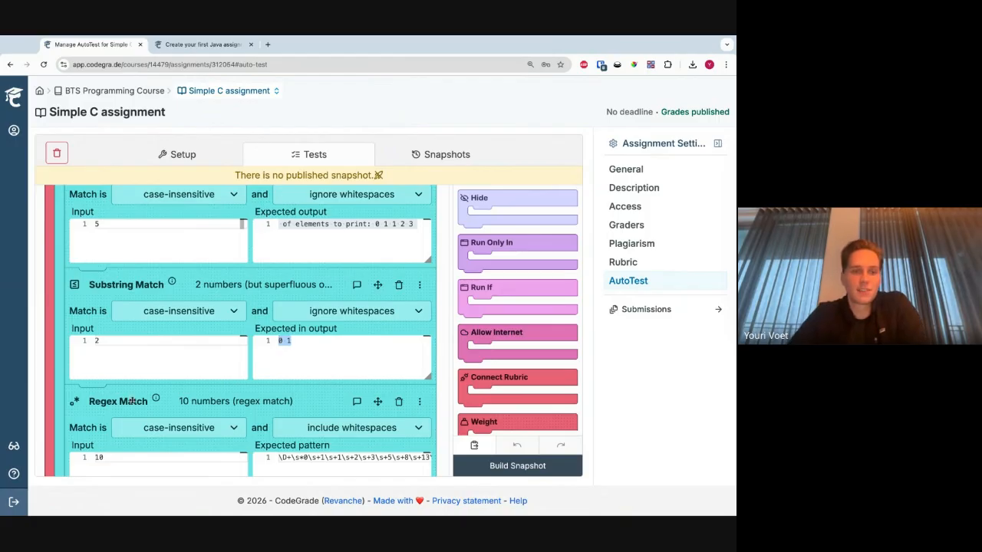
{"action": "scroll", "coordinate": [133, 401], "scroll_direction": "down", "scroll_amount": 3}
{"action": "left_click_drag", "start_coordinate": [281, 325], "coordinate": [488, 326]}
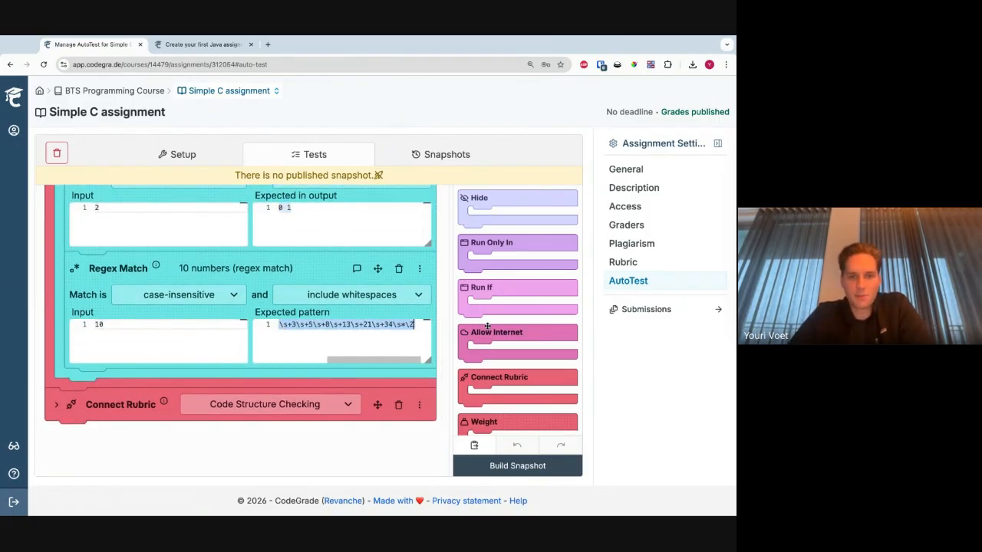
{"action": "left_click", "coordinate": [374, 329]}
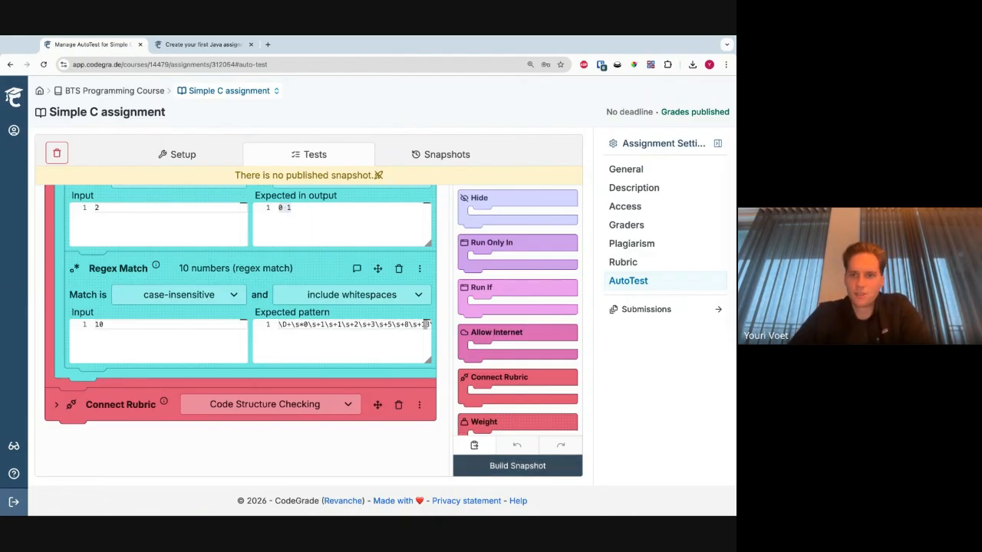
- View the test student's fibonacci.c submission and go back to the submissions list of the Simple C assignment
{"action": "left_click", "coordinate": [675, 315]}
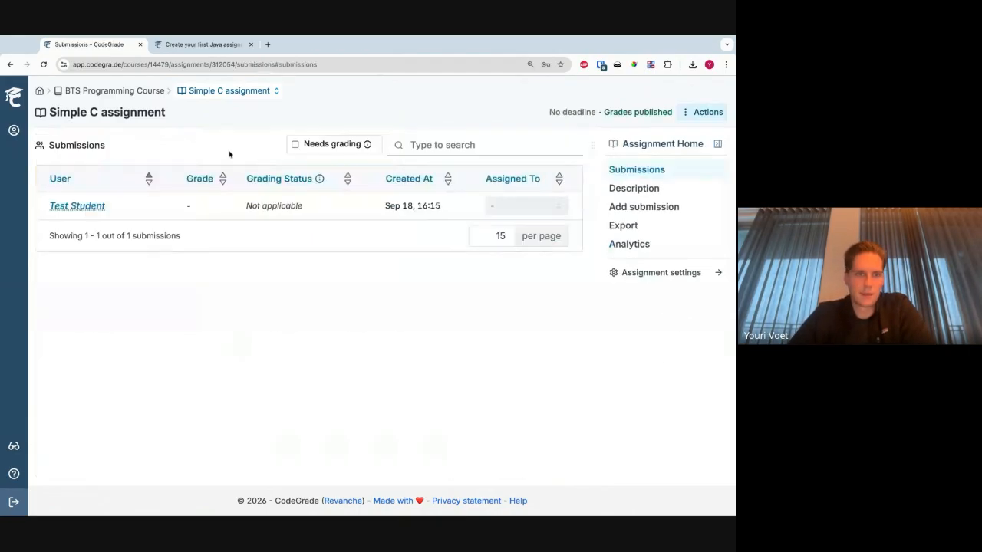
{"action": "left_click", "coordinate": [176, 212]}
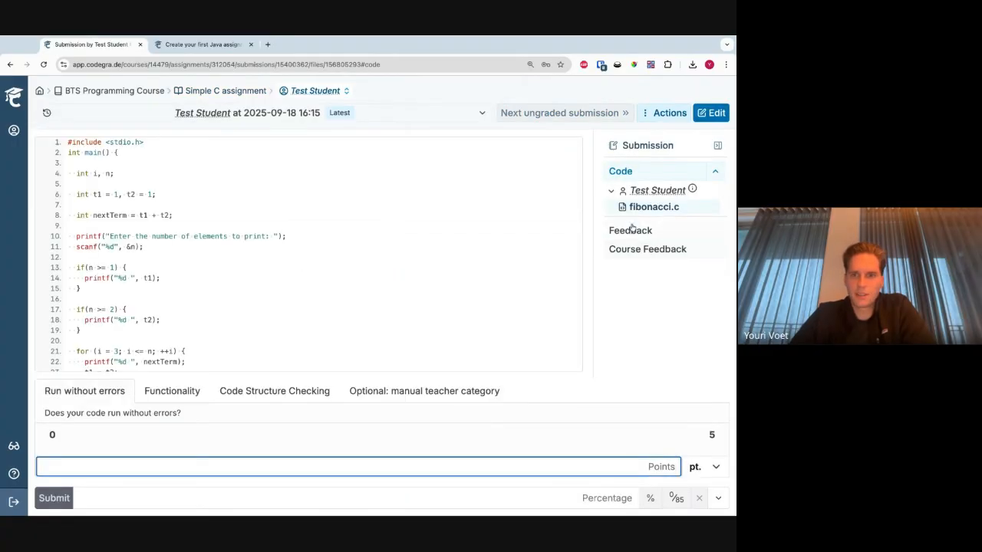
{"action": "left_click", "coordinate": [234, 91]}
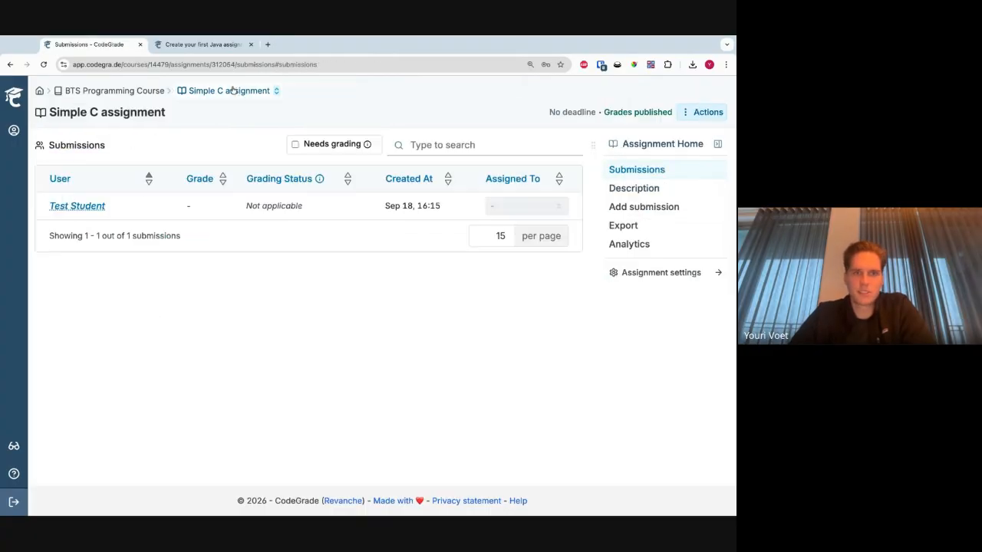
- Return to the AutoTest settings of the Simple C assignment and build a snapshot of the tests
{"action": "left_click", "coordinate": [640, 270]}
{"action": "left_click", "coordinate": [642, 281]}
{"action": "left_click", "coordinate": [487, 469]}
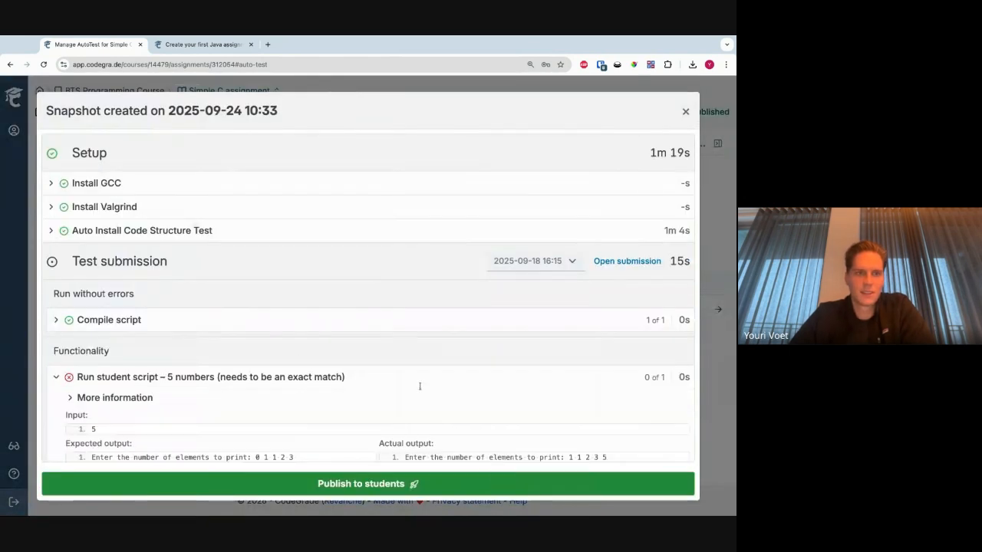
- Examine the snapshot's Functionality results, comparing expected and actual output for the 5-number and 10-number runs of the student script
{"action": "scroll", "coordinate": [219, 377], "scroll_direction": "down", "scroll_amount": 5}
{"action": "scroll", "coordinate": [238, 338], "scroll_direction": "up", "scroll_amount": 1}
{"action": "left_click", "coordinate": [230, 365]}
{"action": "scroll", "coordinate": [250, 324], "scroll_direction": "down", "scroll_amount": 1}
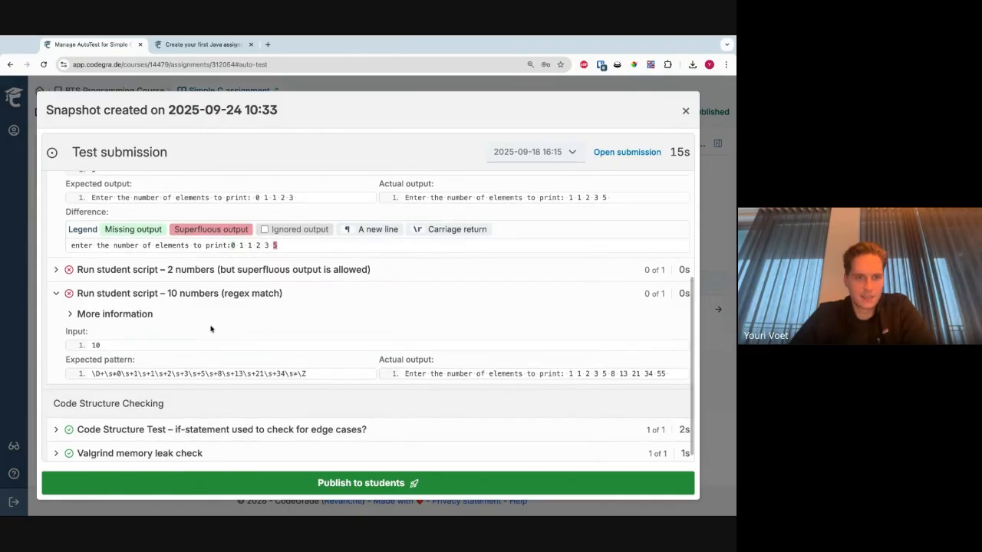
{"action": "scroll", "coordinate": [222, 327], "scroll_direction": "up", "scroll_amount": 1}
{"action": "scroll", "coordinate": [211, 329], "scroll_direction": "up", "scroll_amount": 2}
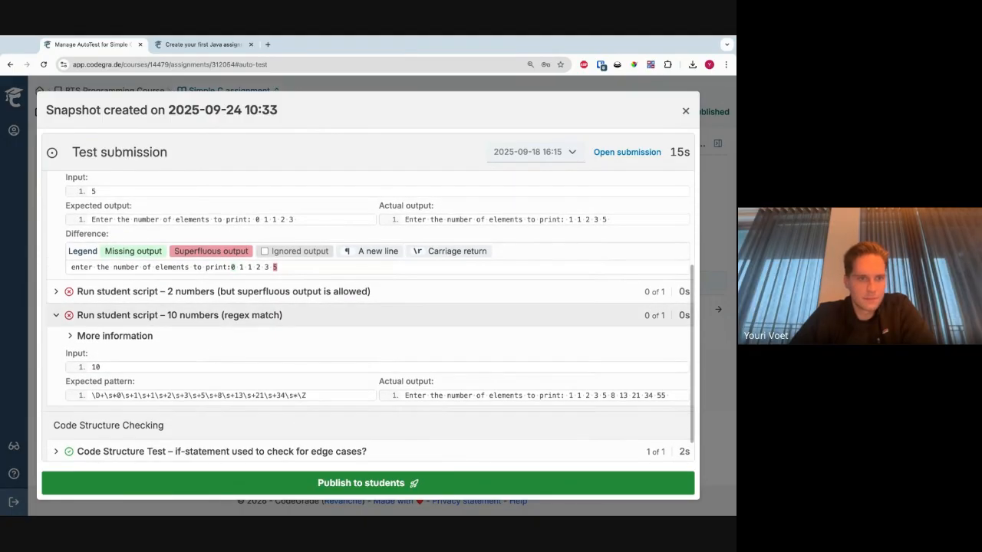
{"action": "scroll", "coordinate": [257, 373], "scroll_direction": "up", "scroll_amount": 3}
- Publish the snapshot to students and open the test student's submission of the Simple C assignment
{"action": "left_click", "coordinate": [339, 482]}
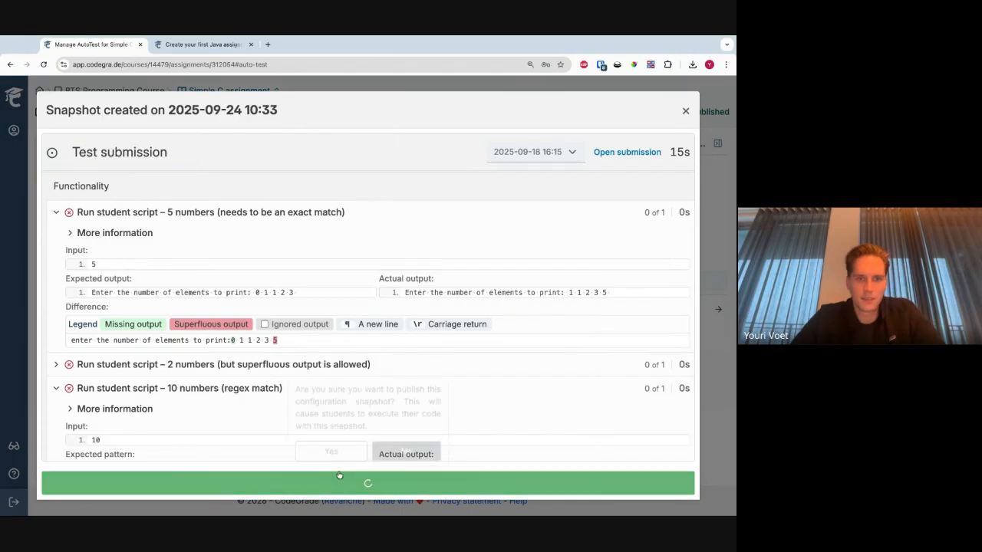
{"action": "left_click", "coordinate": [351, 452]}
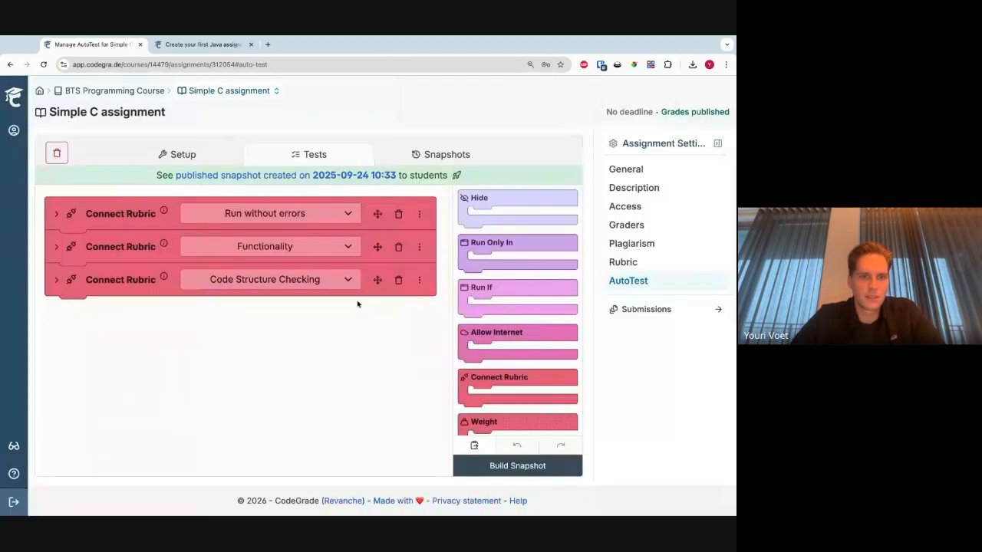
{"action": "left_click", "coordinate": [648, 315]}
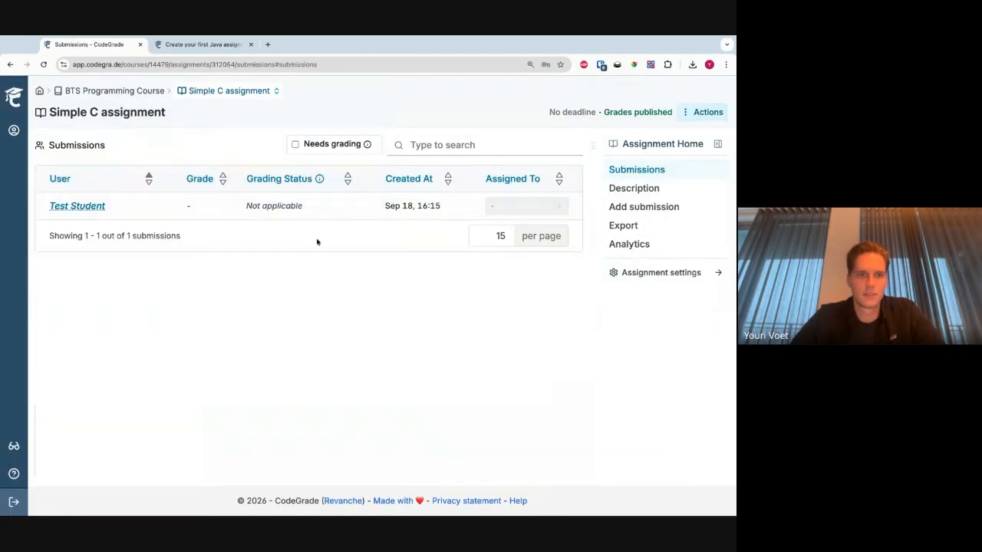
{"action": "left_click", "coordinate": [284, 218]}
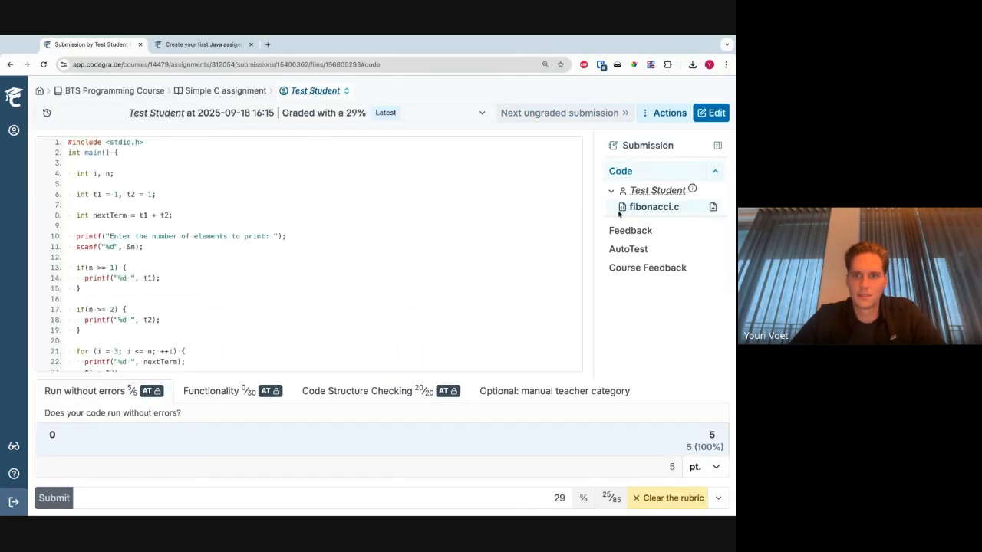
- Examine the submission's AutoTest results, including the regex match with 10 numbers and the Code Structure Checking tests
{"action": "left_click", "coordinate": [654, 246]}
{"action": "scroll", "coordinate": [217, 272], "scroll_direction": "down", "scroll_amount": 2}
{"action": "scroll", "coordinate": [217, 272], "scroll_direction": "down", "scroll_amount": 1}
{"action": "left_click", "coordinate": [216, 273]}
{"action": "scroll", "coordinate": [230, 276], "scroll_direction": "down", "scroll_amount": 2}
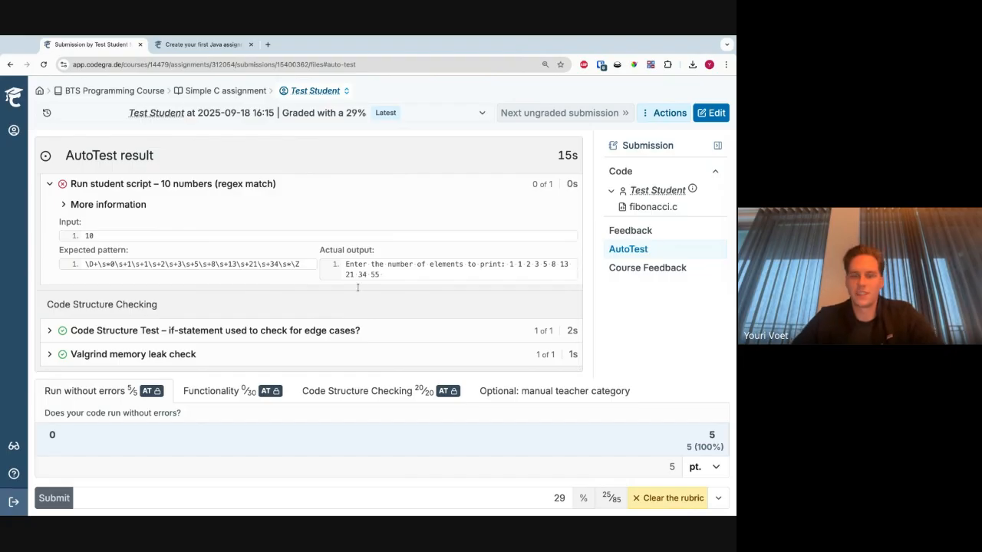
{"action": "scroll", "coordinate": [368, 281], "scroll_direction": "up", "scroll_amount": 3}
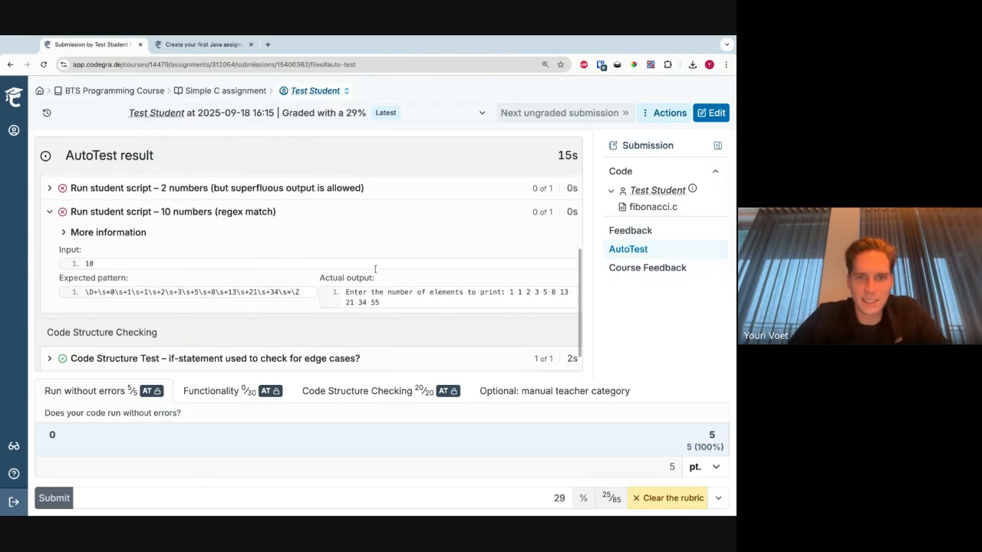
{"action": "scroll", "coordinate": [361, 289], "scroll_direction": "up", "scroll_amount": 1}
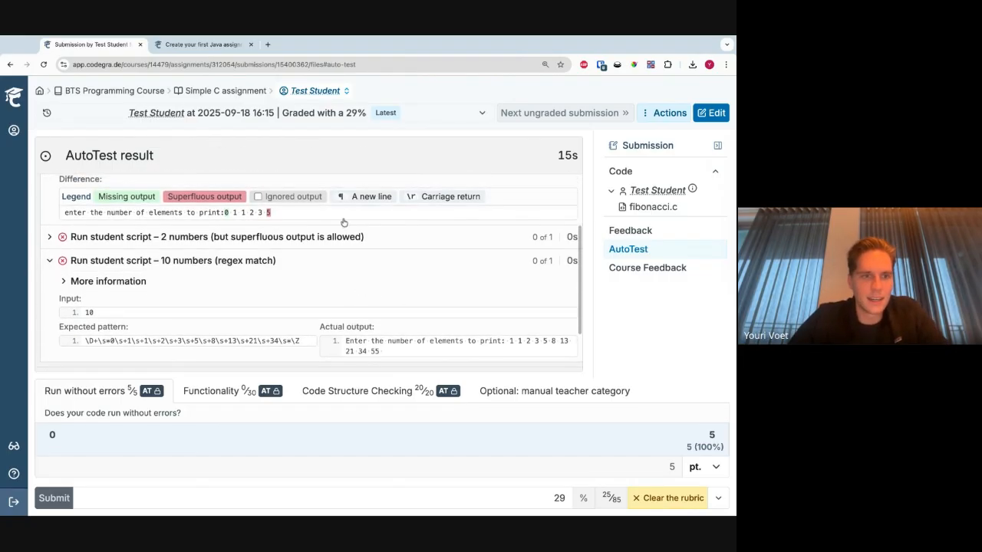
- Return to the AutoTest settings of the Simple C assignment and expand the Functionality rubric block
{"action": "left_click", "coordinate": [241, 92]}
{"action": "left_click", "coordinate": [640, 271]}
{"action": "left_click", "coordinate": [635, 282]}
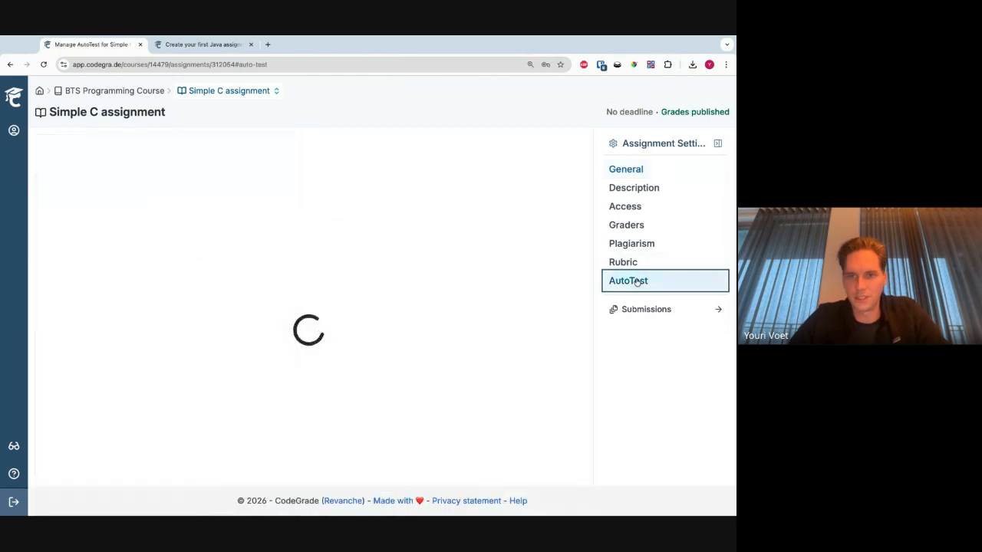
{"action": "left_click", "coordinate": [56, 246]}
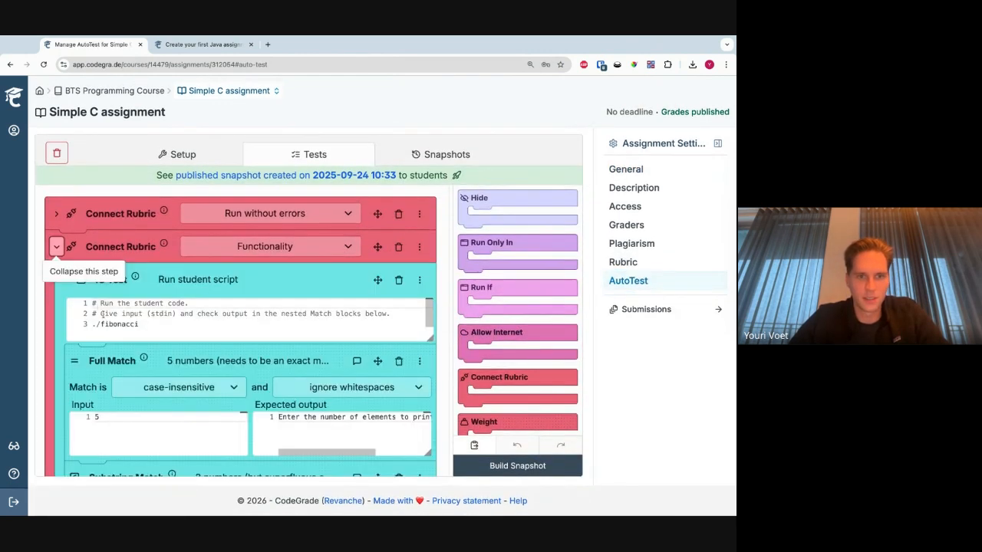
- Add an IO Test between the Functionality and Code Structure Checking rubric blocks, with a new Regex Match nested inside it
{"action": "scroll", "coordinate": [101, 313], "scroll_direction": "down", "scroll_amount": 5}
{"action": "scroll", "coordinate": [517, 368], "scroll_direction": "down", "scroll_amount": 5}
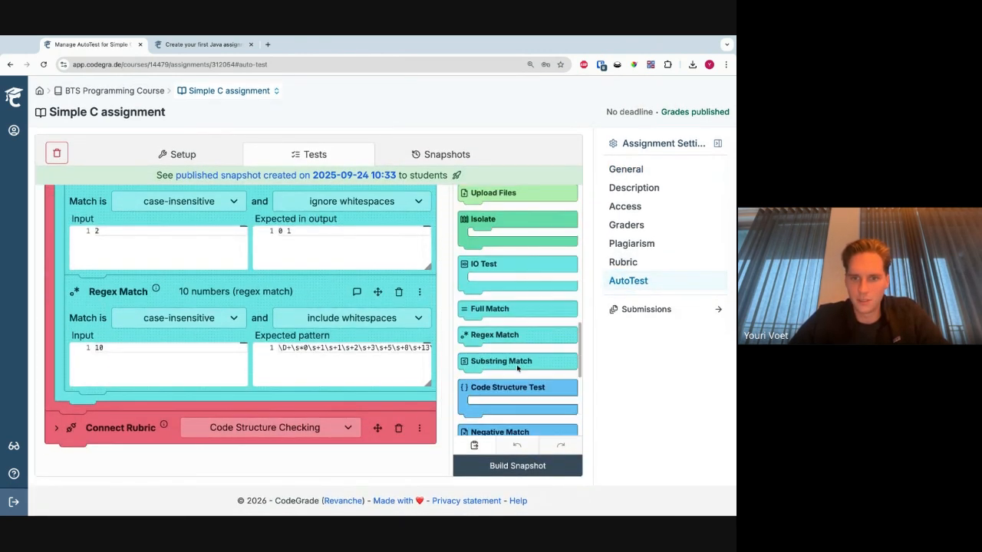
{"action": "left_click_drag", "start_coordinate": [506, 335], "coordinate": [111, 378]}
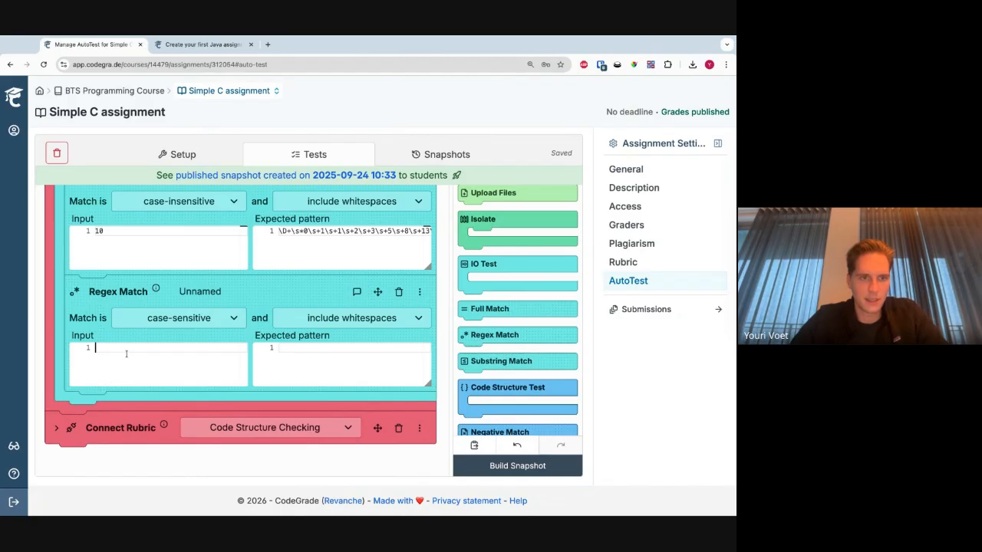
{"action": "left_click_drag", "start_coordinate": [175, 301], "coordinate": [176, 305]}
{"action": "left_click_drag", "start_coordinate": [486, 274], "coordinate": [84, 313]}
{"action": "left_click_drag", "start_coordinate": [84, 431], "coordinate": [84, 422]}
- Enter echo "Hello World" as the bash script of the new IO Test
{"action": "left_click", "coordinate": [112, 358]}
{"action": "type", "text": "e cho"}
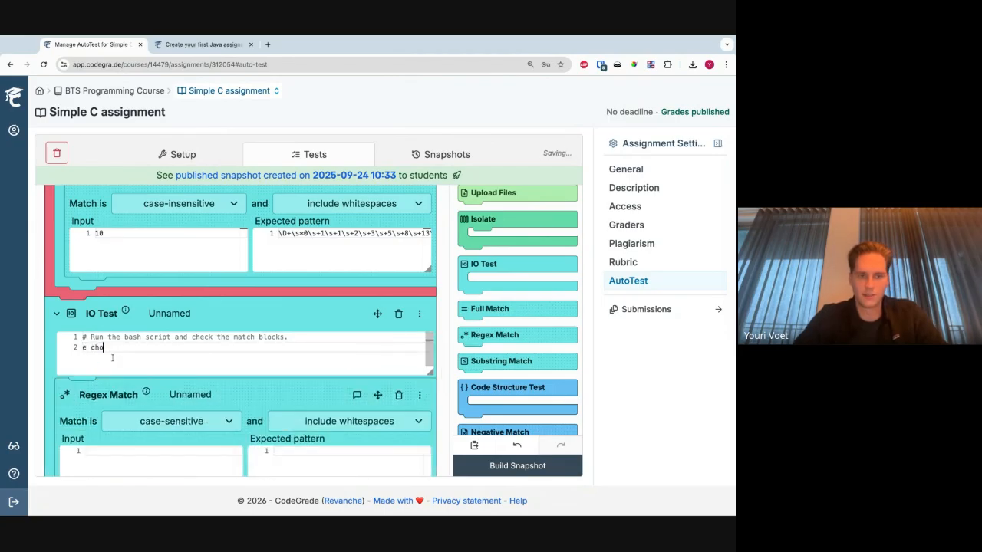
{"action": "type", "text": "cho \"Hello World"}
- Set the expected pattern of the new Regex Match to Hello\s+World
{"action": "scroll", "coordinate": [126, 368], "scroll_direction": "down", "scroll_amount": 2}
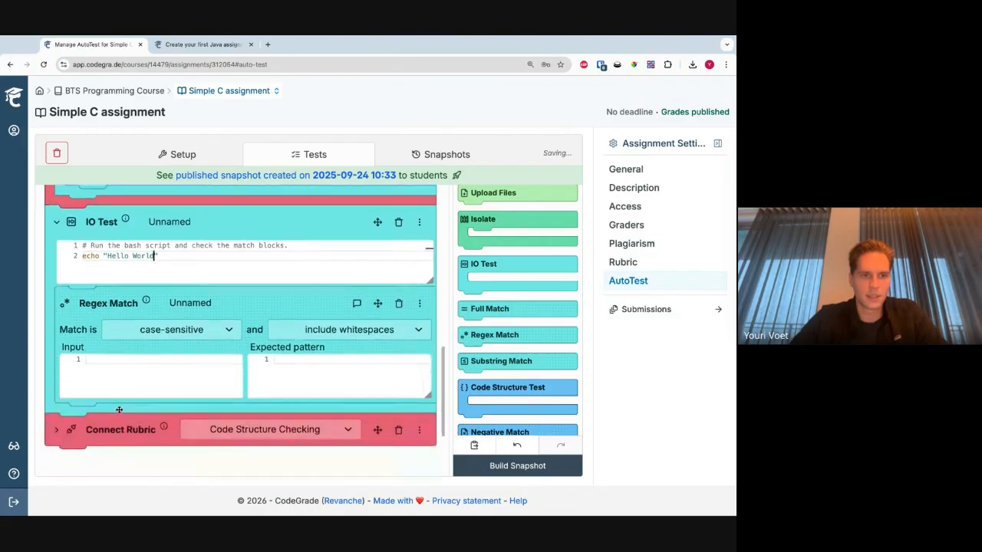
{"action": "left_click", "coordinate": [278, 353]}
{"action": "type", "text": "hel"}
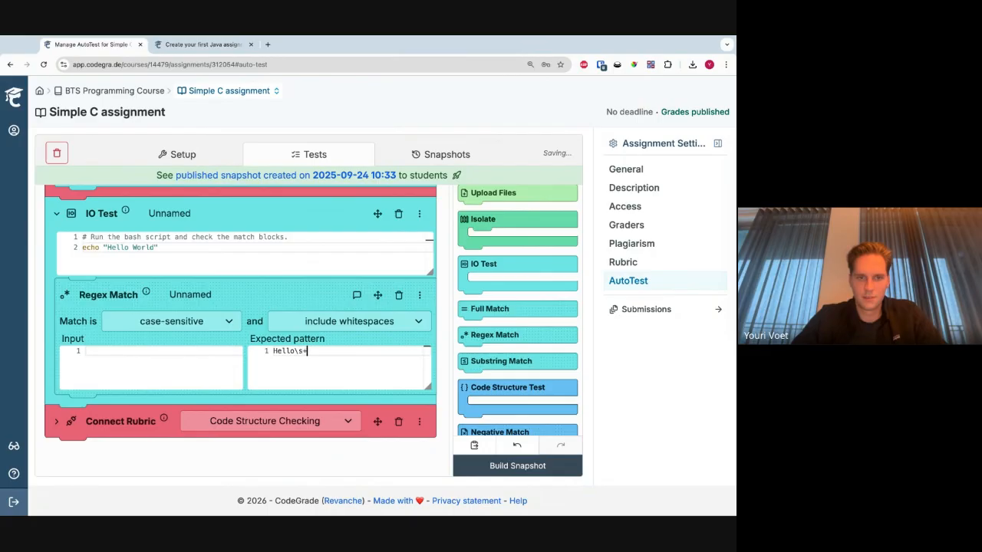
{"action": "type", "text": "lo\\s+World"}
- Change the IO Test script to echo "HelloWorld" without a space and build a snapshot
{"action": "left_click", "coordinate": [133, 248]}
{"action": "key", "text": "BackSpace"}
{"action": "left_click", "coordinate": [517, 470]}
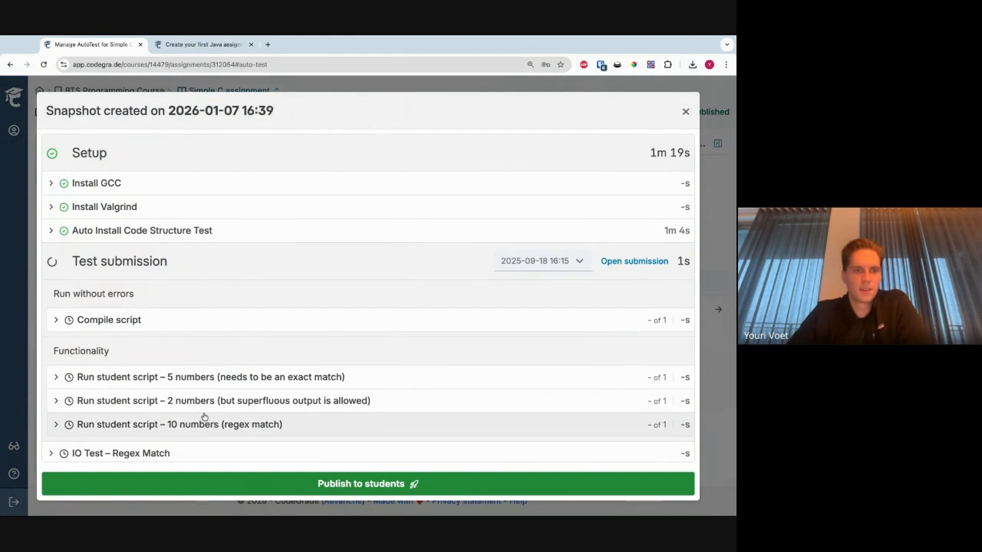
- Expand the new IO Test's Regex Match entry in the running snapshot and close the snapshot
{"action": "scroll", "coordinate": [188, 349], "scroll_direction": "down", "scroll_amount": 1}
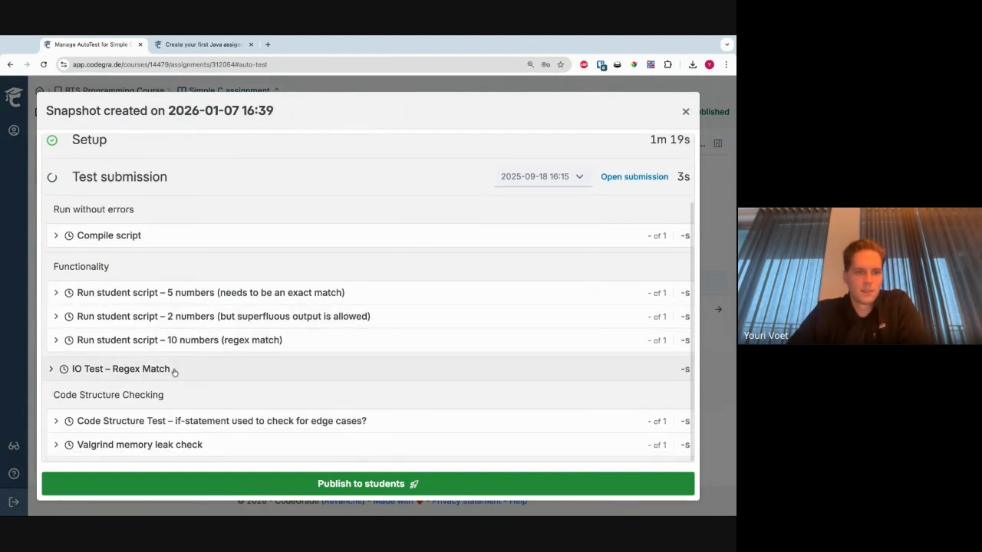
{"action": "left_click", "coordinate": [172, 369]}
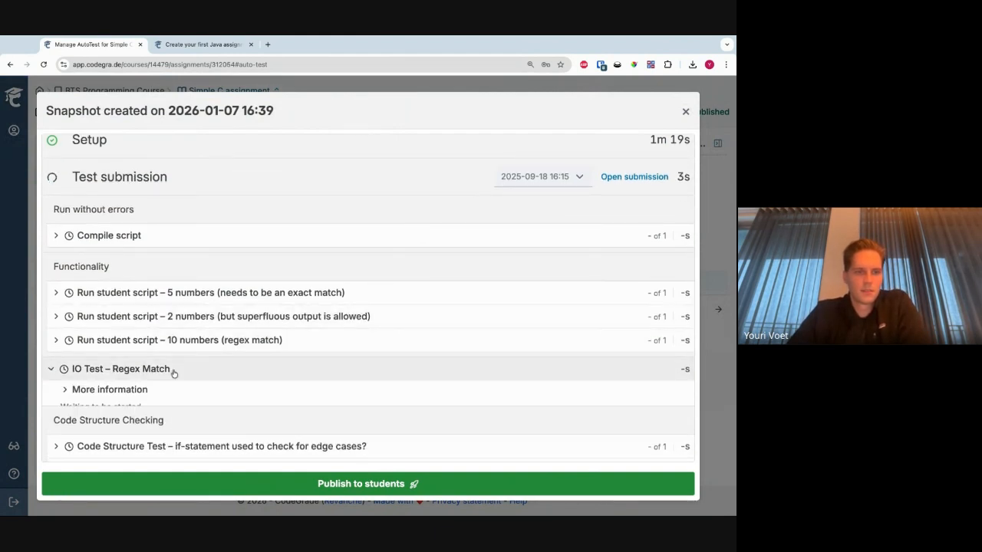
{"action": "left_click", "coordinate": [21, 383]}
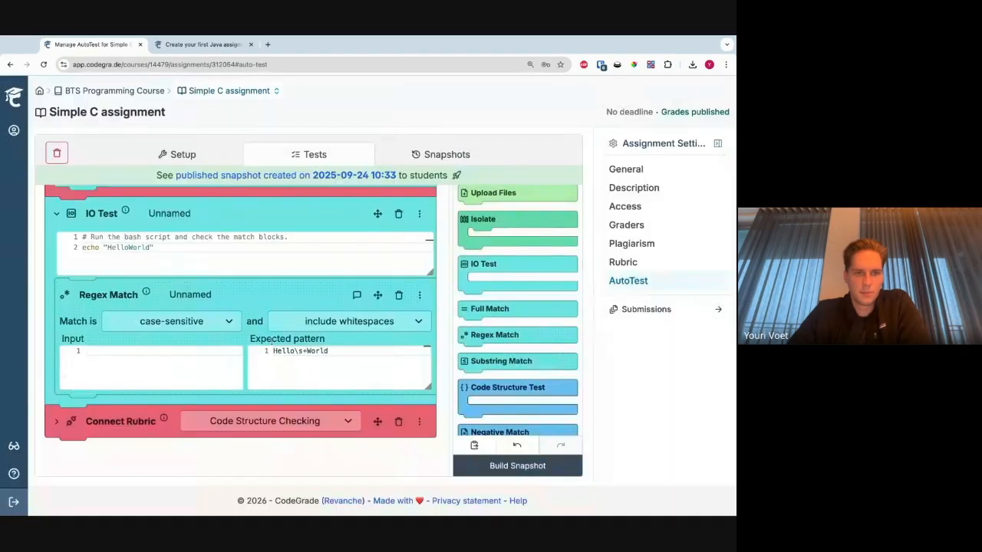
- Move the new IO Test above the Run without errors rubric block and build a snapshot again
{"action": "left_click", "coordinate": [378, 214]}
{"action": "scroll", "coordinate": [171, 247], "scroll_direction": "up", "scroll_amount": 6}
{"action": "scroll", "coordinate": [171, 247], "scroll_direction": "up", "scroll_amount": 1}
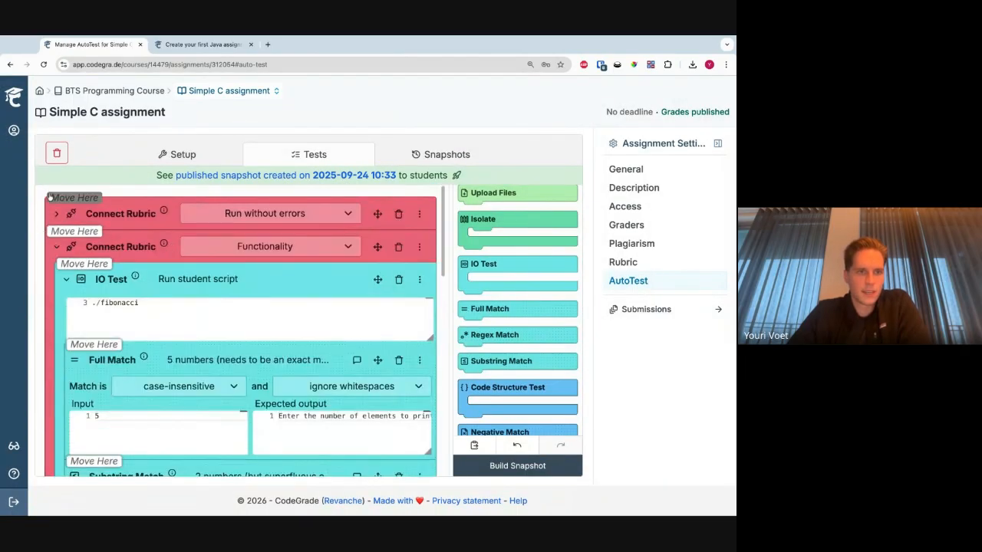
{"action": "left_click", "coordinate": [52, 198]}
{"action": "left_click", "coordinate": [501, 466]}
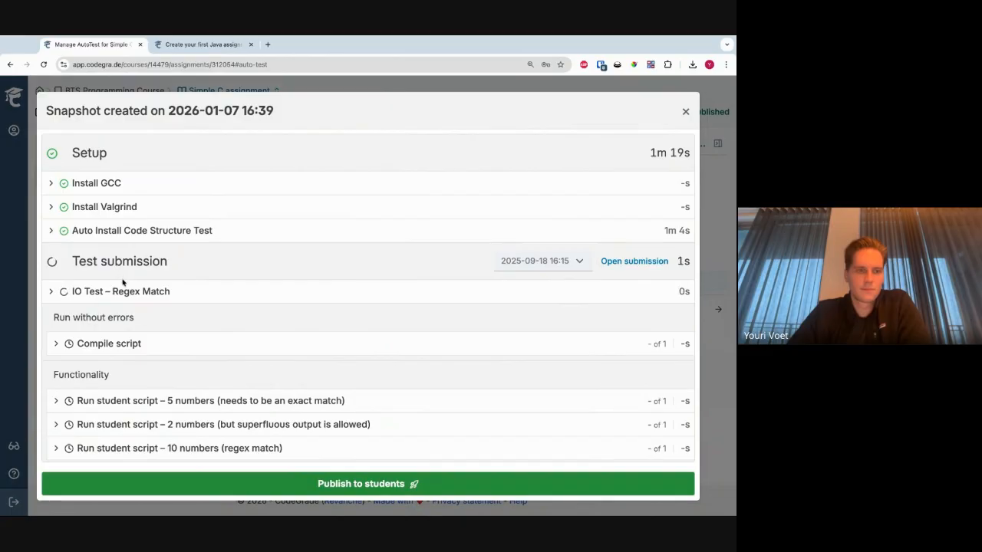
- Examine the IO Test's Regex Match result, comparing the expected pattern with the actual output and the difference
{"action": "left_click", "coordinate": [124, 290]}
{"action": "double_click", "coordinate": [126, 291]}
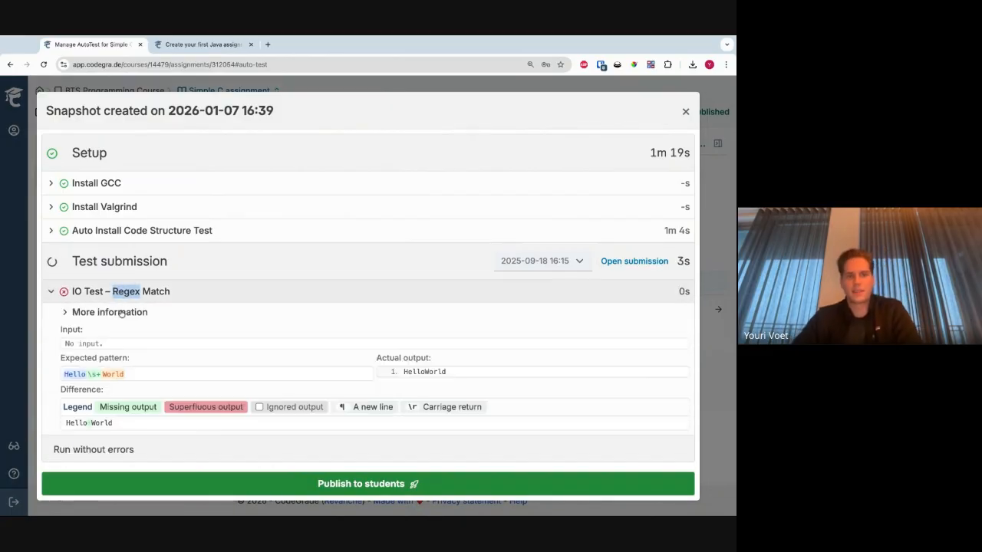
{"action": "scroll", "coordinate": [136, 343], "scroll_direction": "down", "scroll_amount": 2}
{"action": "left_click", "coordinate": [154, 304]}
{"action": "scroll", "coordinate": [154, 305], "scroll_direction": "down", "scroll_amount": 1}
{"action": "scroll", "coordinate": [155, 305], "scroll_direction": "up", "scroll_amount": 1}
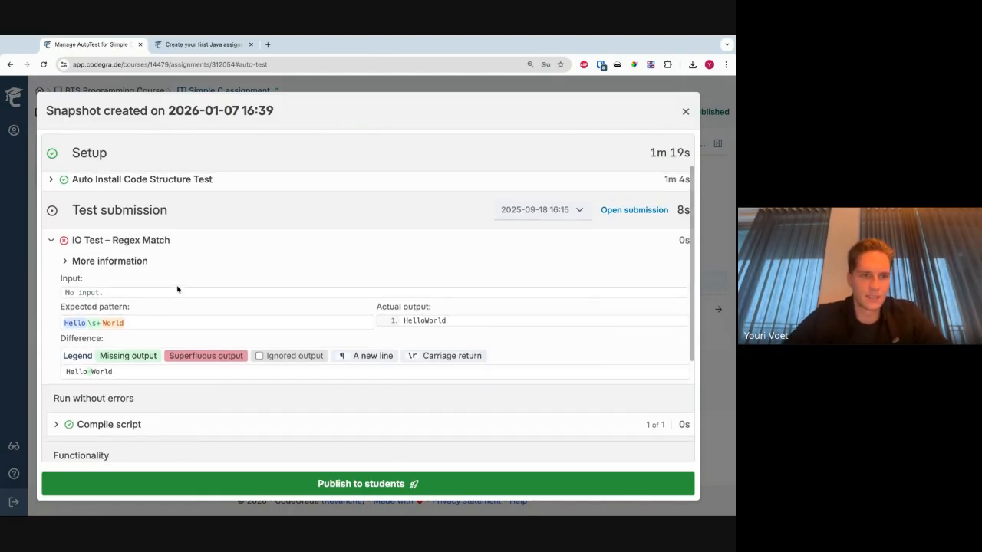
{"action": "mouse_move", "coordinate": [70, 324]}
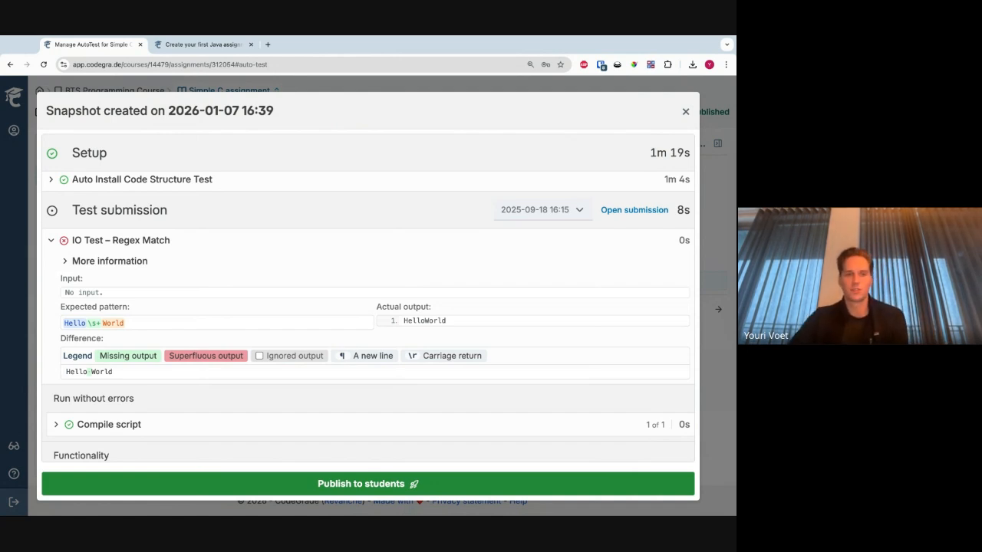
- Close the snapshot and inspect the expected pattern of the new Regex Match block
{"action": "left_click", "coordinate": [22, 366]}
{"action": "left_click_drag", "start_coordinate": [323, 351], "coordinate": [278, 351]}
{"action": "left_click", "coordinate": [335, 350]}
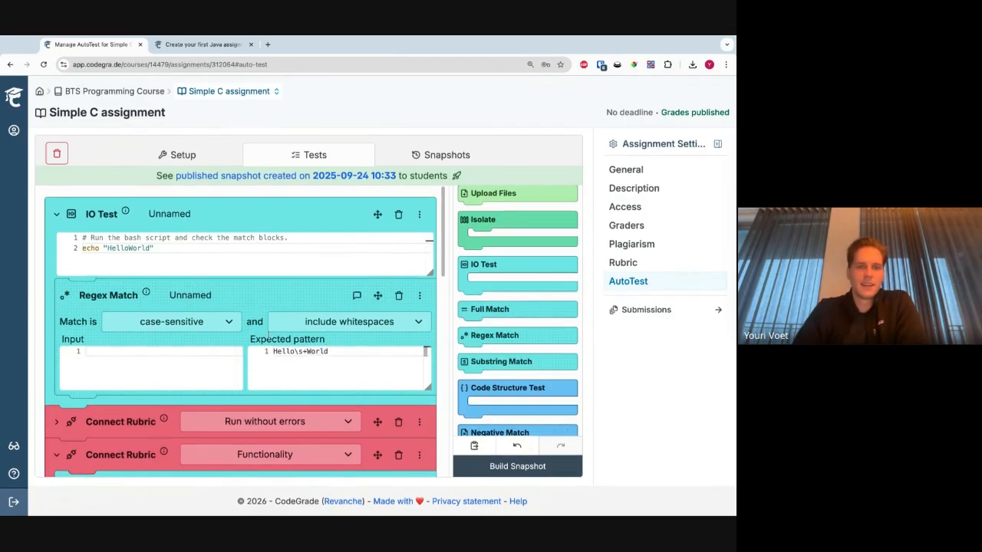
- Review the Simple C assignment's AutoTest blocks, open its submissions and return to the BTS Programming Course assignments overview
{"action": "scroll", "coordinate": [296, 290], "scroll_direction": "down", "scroll_amount": 1}
{"action": "scroll", "coordinate": [297, 290], "scroll_direction": "up", "scroll_amount": 1}
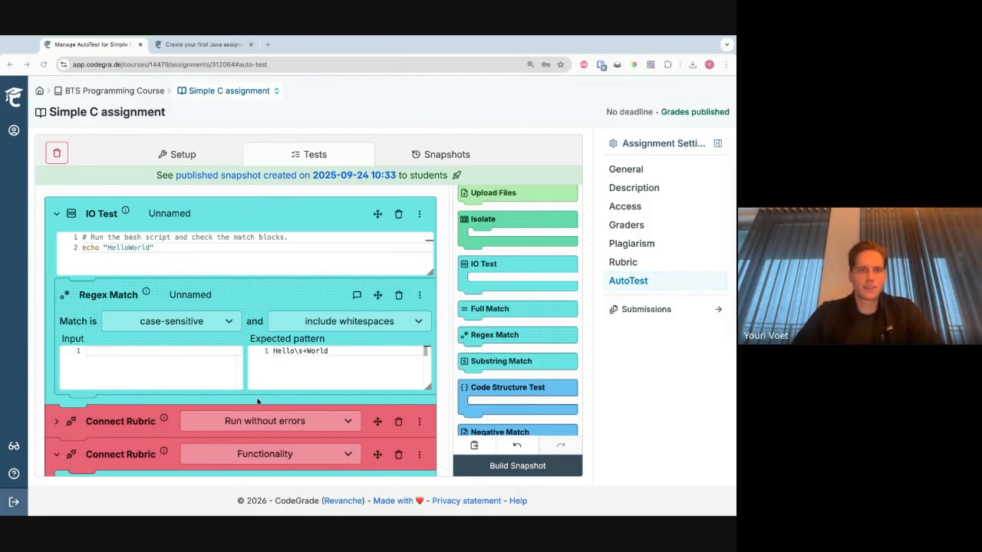
{"action": "scroll", "coordinate": [257, 401], "scroll_direction": "down", "scroll_amount": 3}
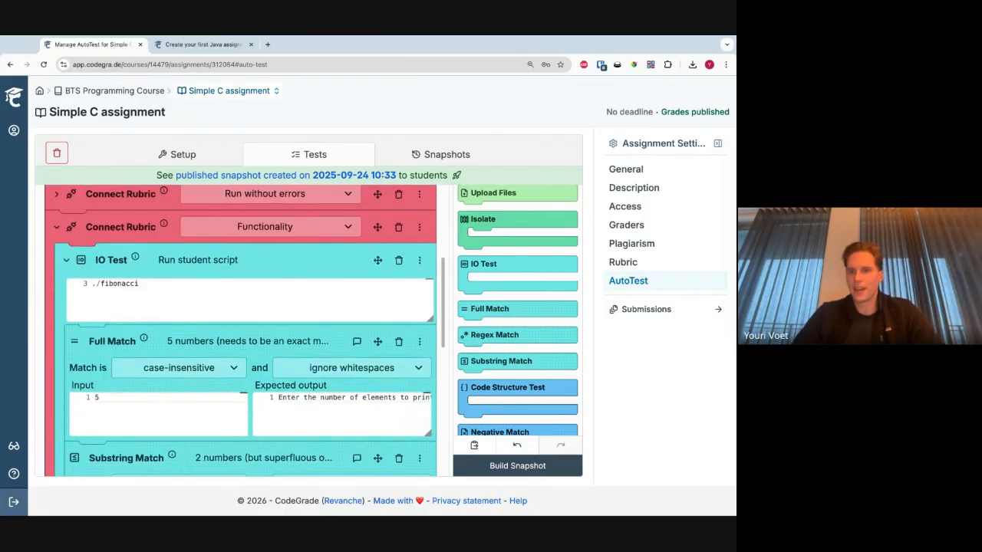
{"action": "left_click", "coordinate": [679, 310]}
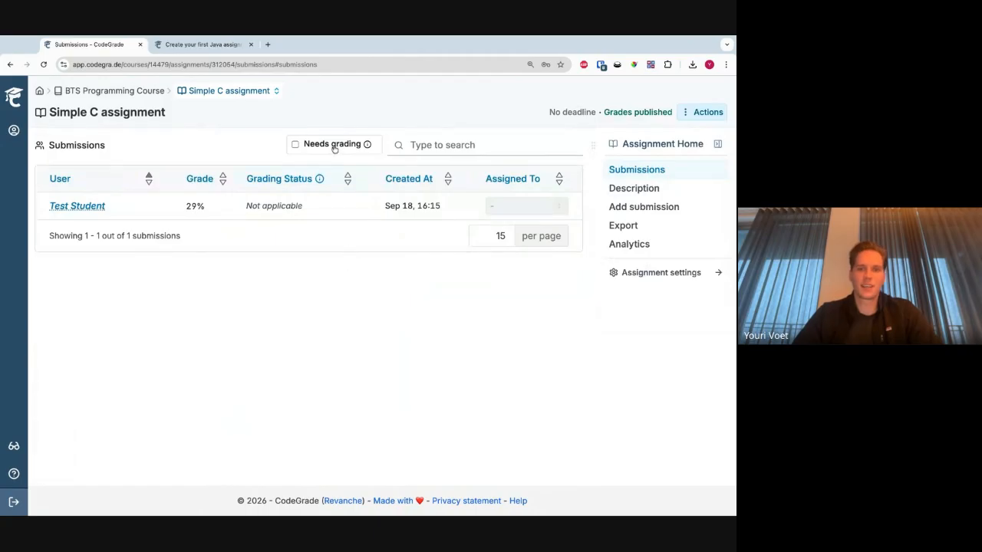
{"action": "left_click", "coordinate": [131, 92]}
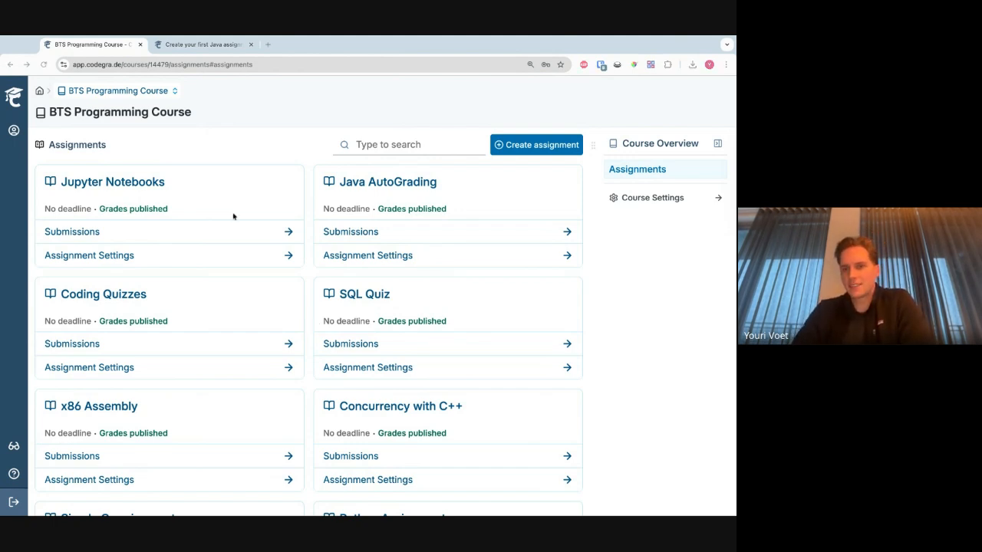
{"action": "left_click", "coordinate": [215, 231]}
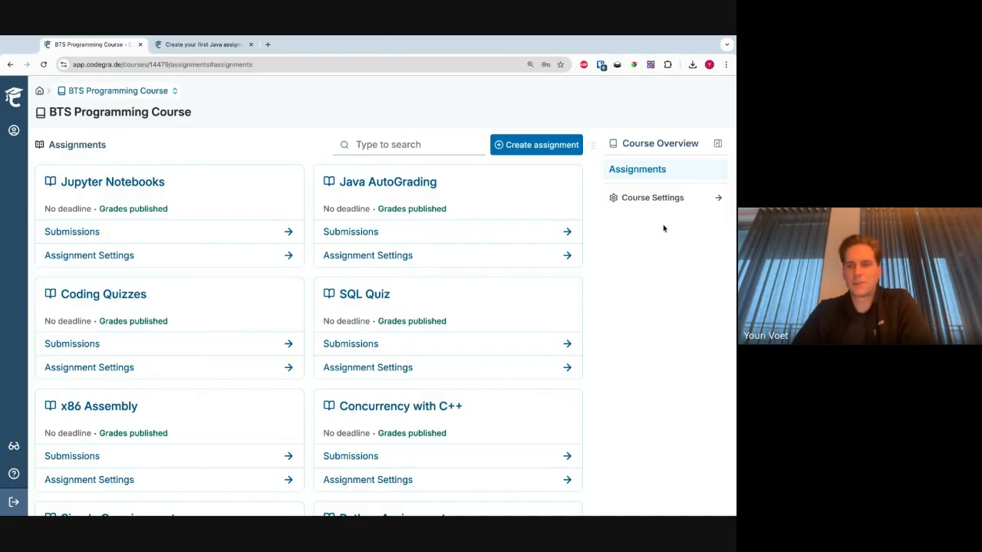
- Open the course settings' member management and examine the list of enrolled course members
{"action": "left_click", "coordinate": [665, 197]}
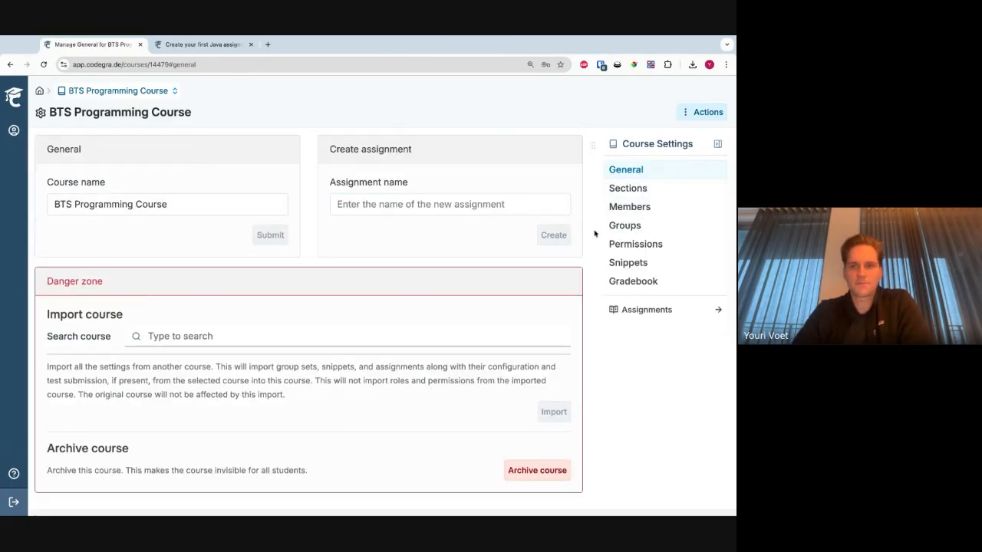
{"action": "left_click", "coordinate": [632, 213]}
{"action": "scroll", "coordinate": [176, 357], "scroll_direction": "down", "scroll_amount": 3}
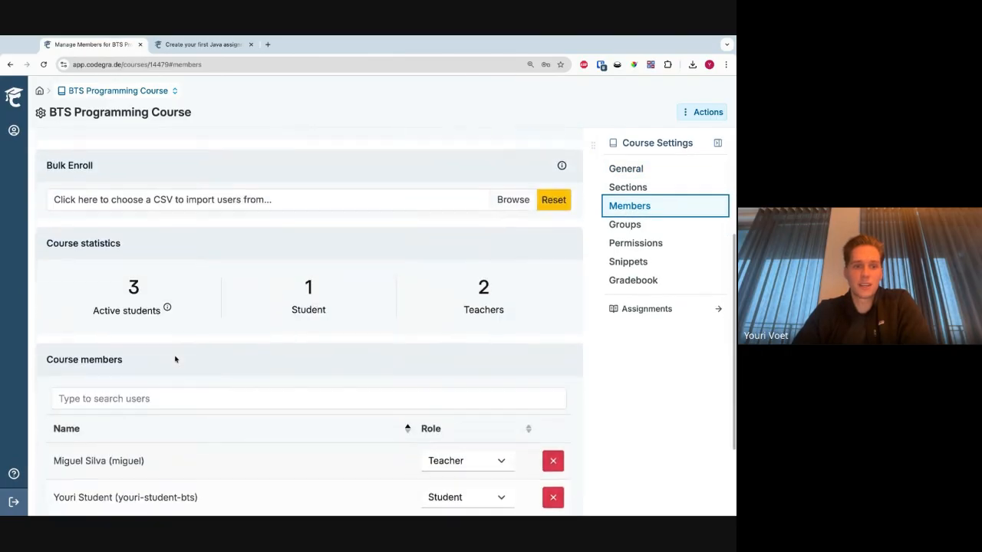
{"action": "scroll", "coordinate": [176, 359], "scroll_direction": "down", "scroll_amount": 3}
{"action": "left_click_drag", "start_coordinate": [191, 386], "coordinate": [92, 344]}
{"action": "left_click", "coordinate": [91, 362]}
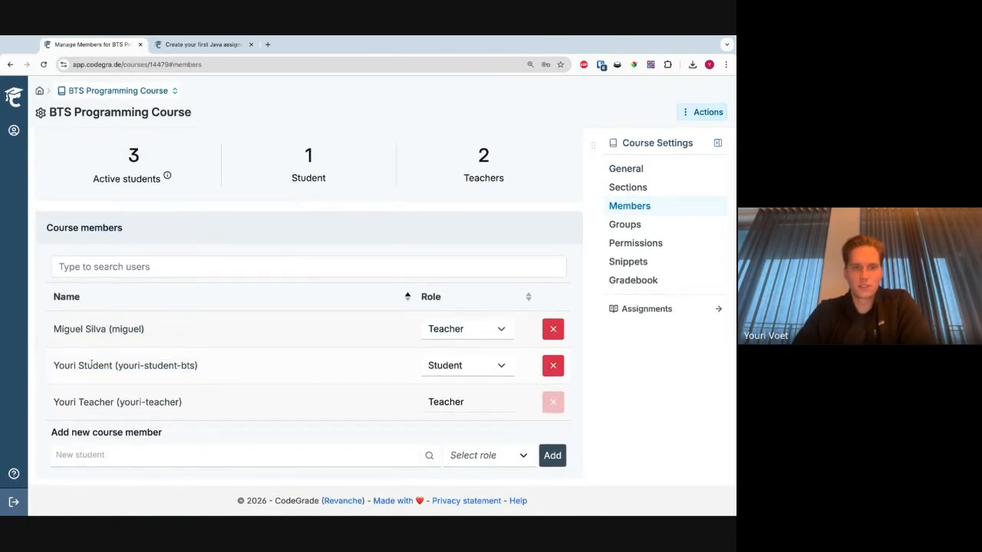
{"action": "left_click_drag", "start_coordinate": [200, 422], "coordinate": [125, 404]}
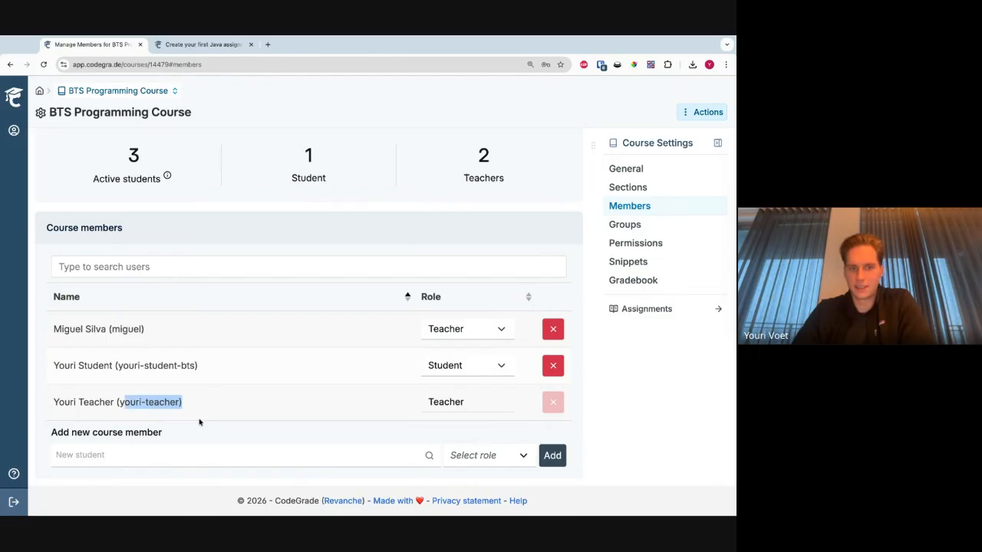
{"action": "left_click_drag", "start_coordinate": [200, 366], "coordinate": [123, 366]}
{"action": "left_click", "coordinate": [142, 362]}
{"action": "left_click_drag", "start_coordinate": [151, 331], "coordinate": [112, 334]}
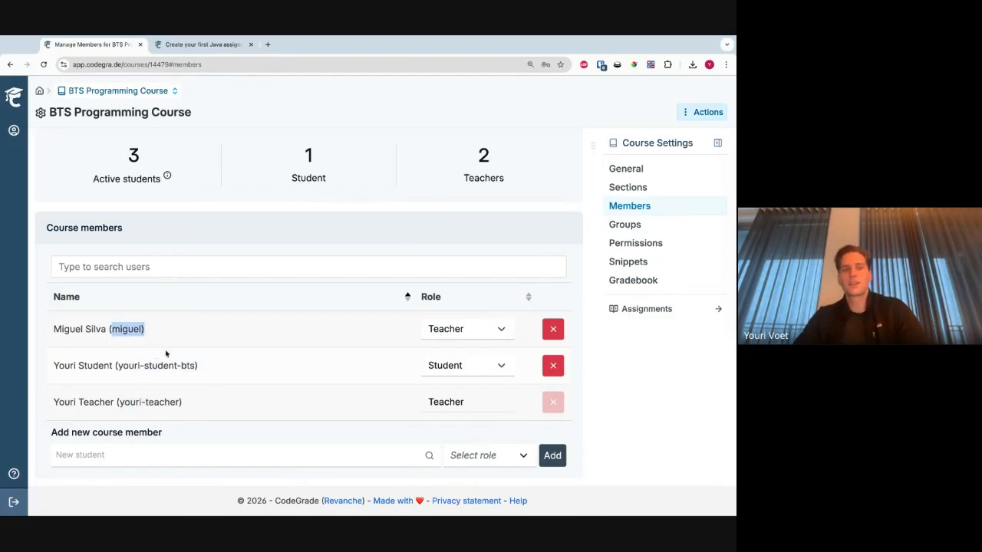
{"action": "left_click", "coordinate": [168, 343]}
- Review the course enroll links and the roles assigned to the course members
{"action": "scroll", "coordinate": [170, 342], "scroll_direction": "up", "scroll_amount": 1}
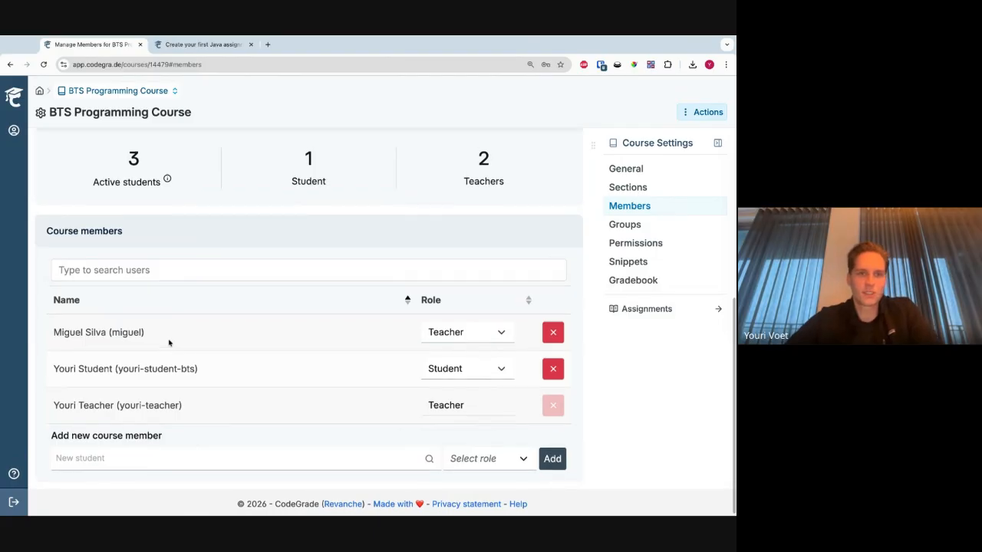
{"action": "scroll", "coordinate": [169, 343], "scroll_direction": "down", "scroll_amount": 1}
{"action": "scroll", "coordinate": [261, 377], "scroll_direction": "up", "scroll_amount": 1}
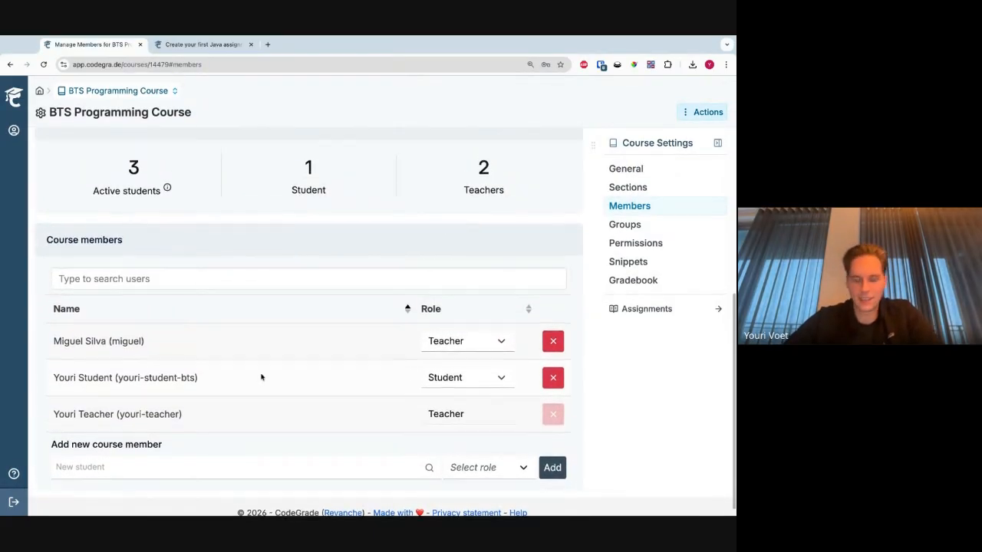
{"action": "scroll", "coordinate": [341, 344], "scroll_direction": "up", "scroll_amount": 6}
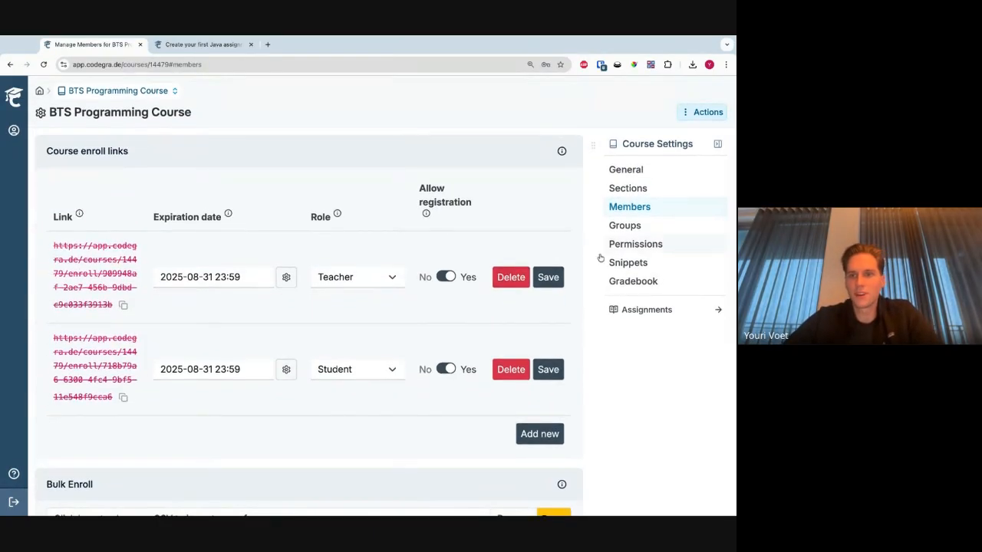
{"action": "scroll", "coordinate": [330, 414], "scroll_direction": "down", "scroll_amount": 6}
{"action": "left_click_drag", "start_coordinate": [430, 306], "coordinate": [445, 403]}
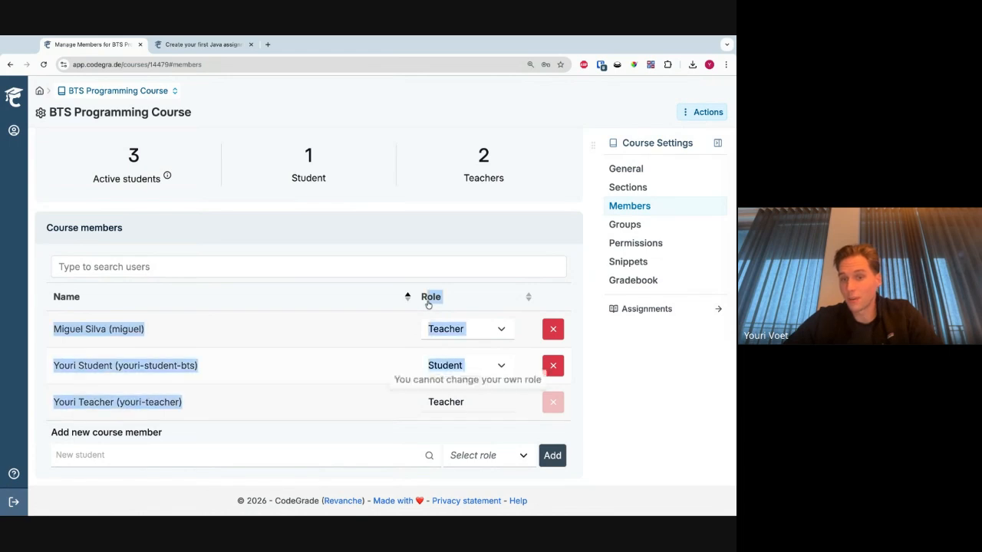
- Open the course permissions and look through the rights granted to each role
{"action": "left_click", "coordinate": [643, 243]}
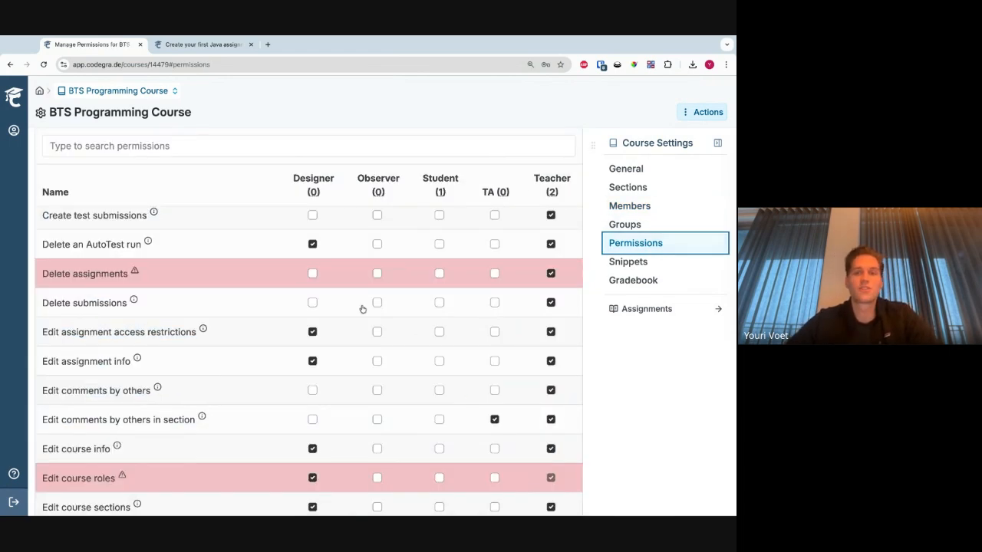
{"action": "left_click", "coordinate": [129, 247]}
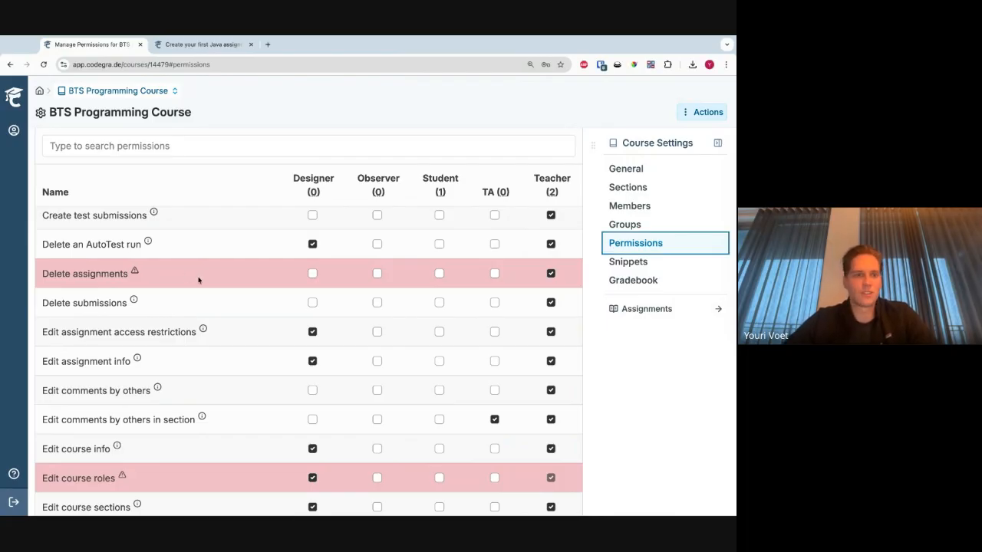
{"action": "scroll", "coordinate": [198, 280], "scroll_direction": "down", "scroll_amount": 20}
{"action": "scroll", "coordinate": [226, 280], "scroll_direction": "up", "scroll_amount": 10}
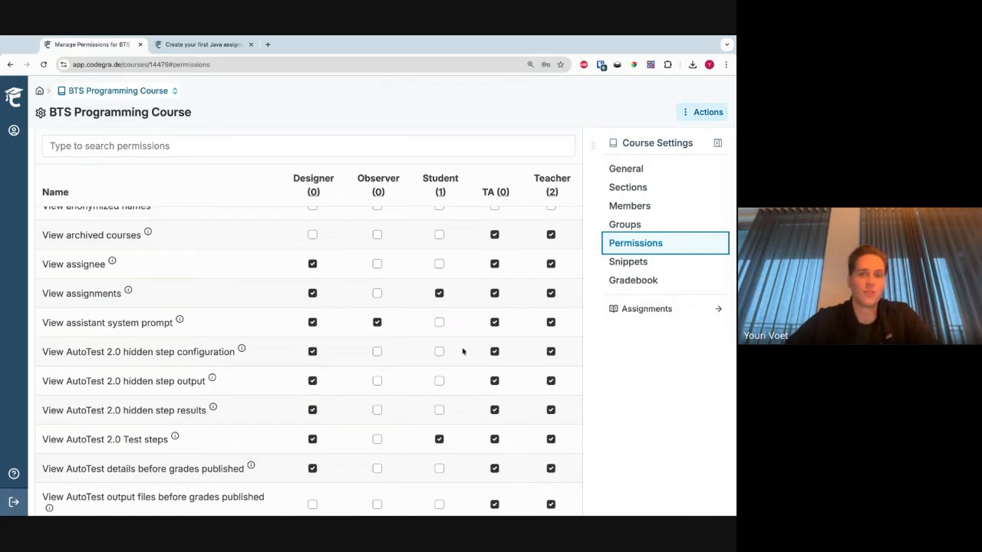
{"action": "scroll", "coordinate": [463, 352], "scroll_direction": "up", "scroll_amount": 15}
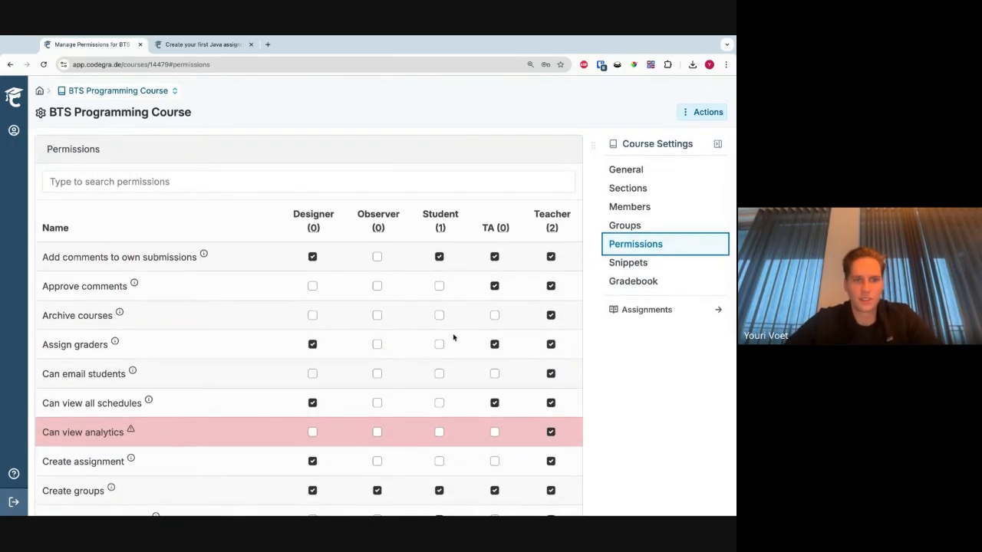
- Filter the permissions by "dead" and grant the Student role the right to create submissions after the deadline
{"action": "left_click", "coordinate": [321, 180]}
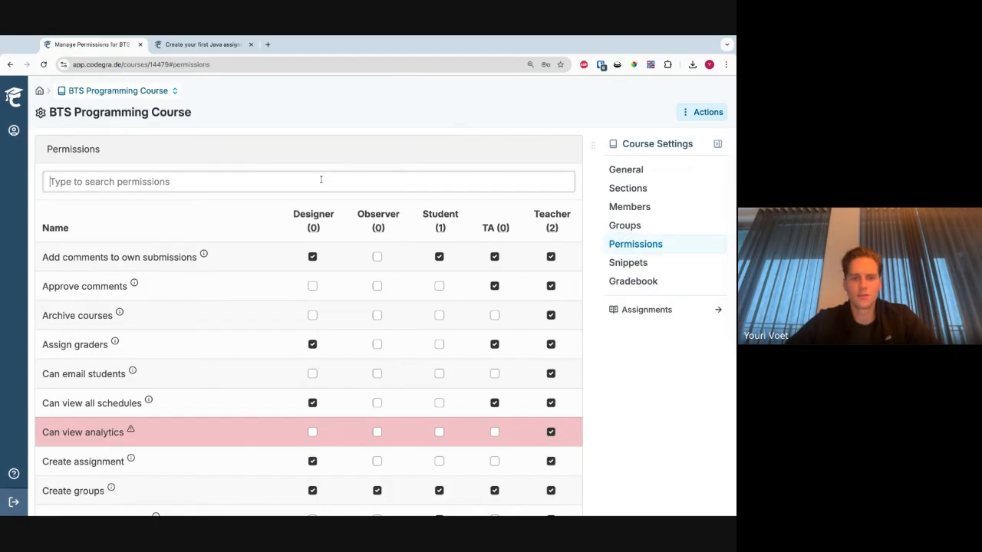
{"action": "type", "text": "dead"}
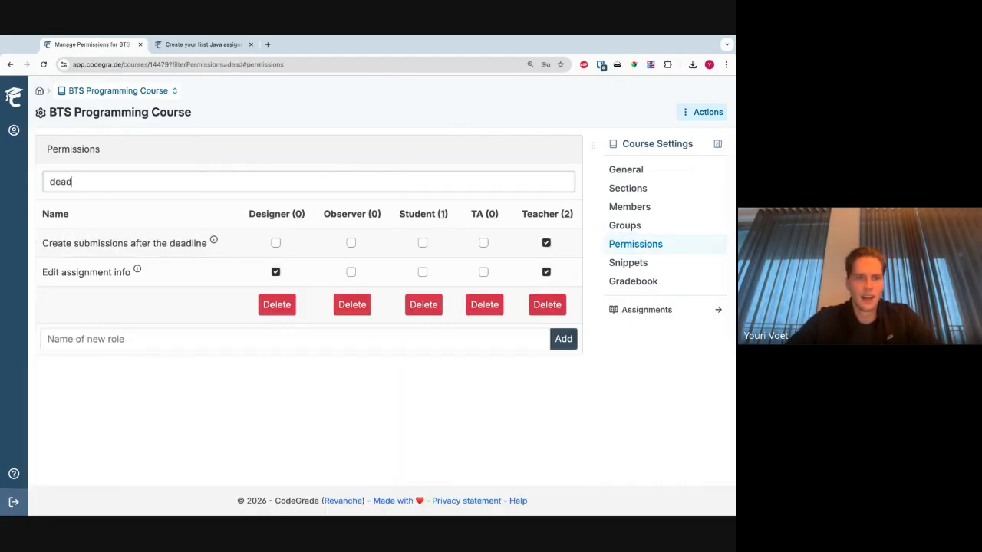
{"action": "triple_click", "coordinate": [170, 246]}
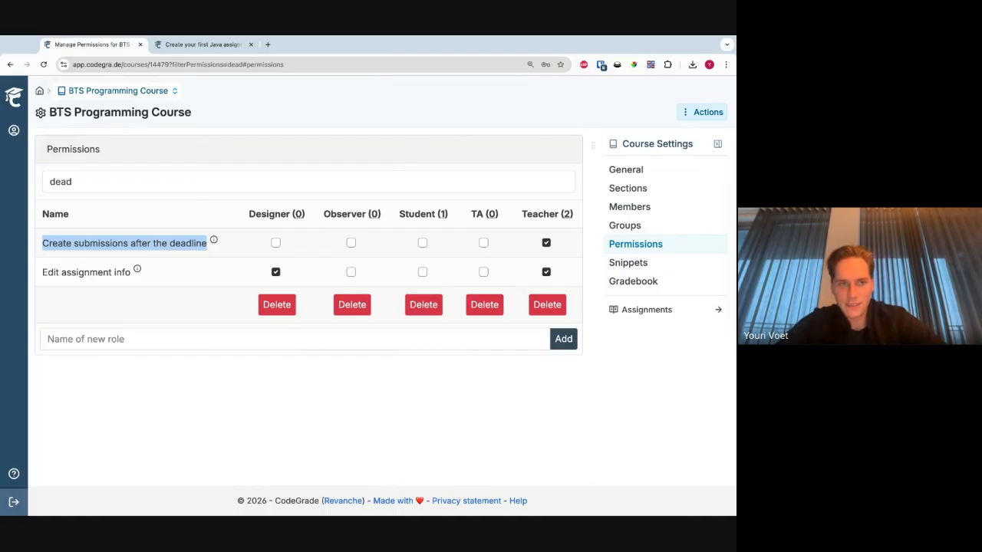
{"action": "mouse_move", "coordinate": [222, 253]}
{"action": "left_mouse_down"}
{"action": "mouse_move", "coordinate": [41, 245]}
{"action": "mouse_move", "coordinate": [167, 246]}
{"action": "left_mouse_up"}
{"action": "left_click", "coordinate": [183, 252]}
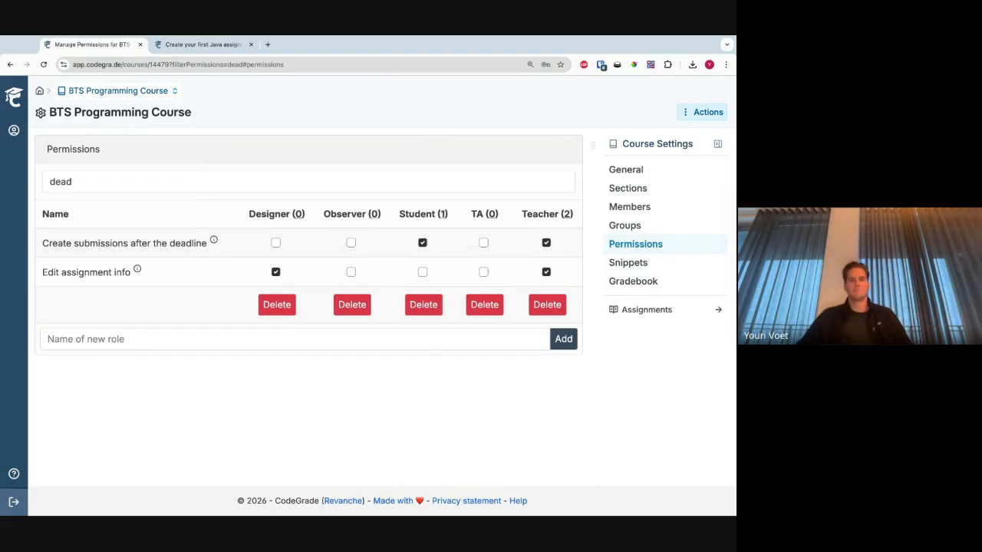
- Clear the permission filter and look through the full list of role permissions
{"action": "double_click", "coordinate": [388, 178]}
{"action": "key", "text": "BackSpace"}
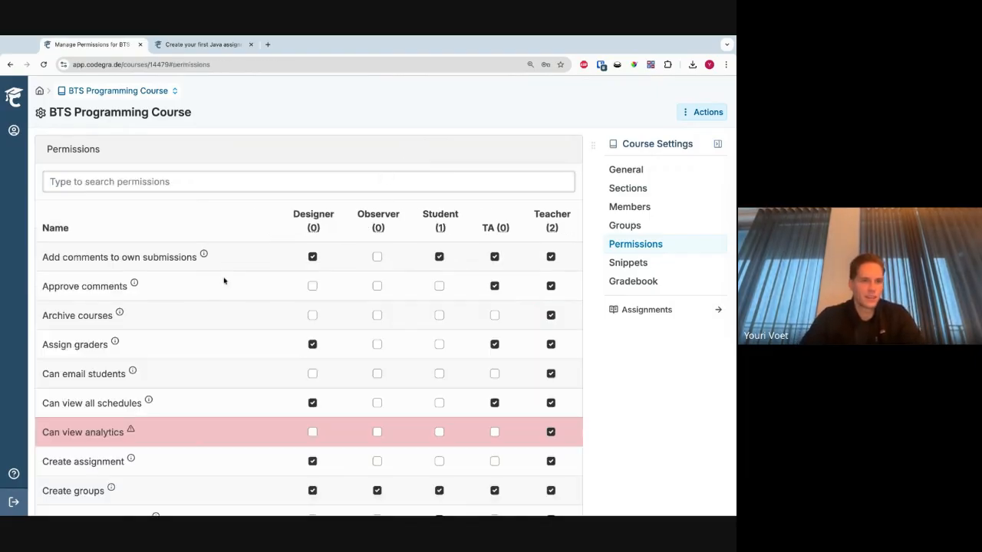
{"action": "scroll", "coordinate": [224, 280], "scroll_direction": "down", "scroll_amount": 10}
{"action": "scroll", "coordinate": [224, 280], "scroll_direction": "down", "scroll_amount": 15}
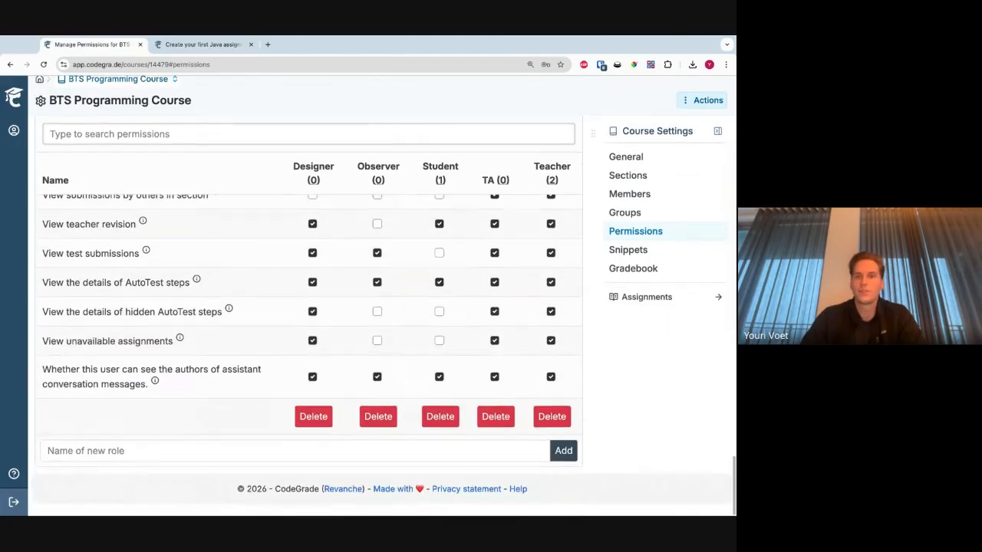
{"action": "scroll", "coordinate": [321, 269], "scroll_direction": "up", "scroll_amount": 20}
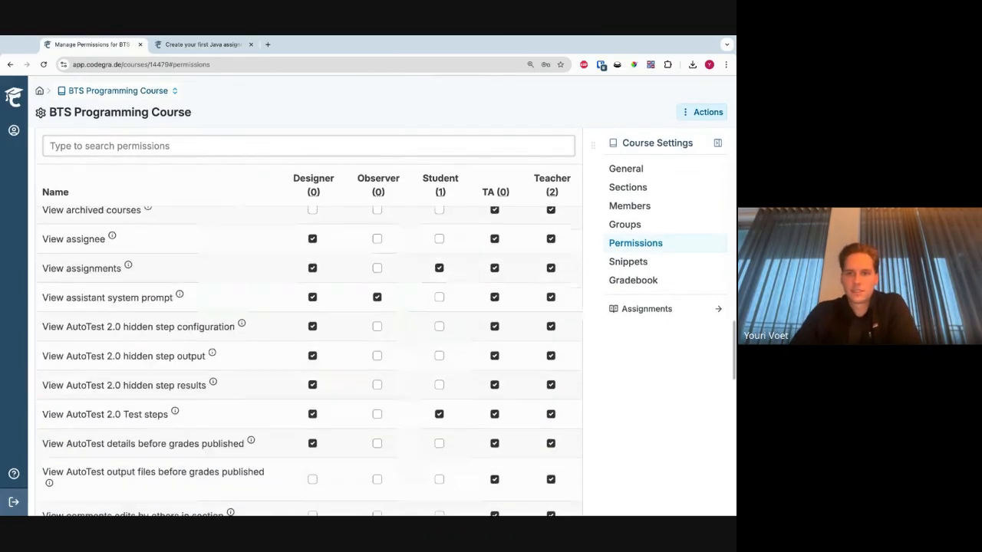
{"action": "scroll", "coordinate": [321, 270], "scroll_direction": "up", "scroll_amount": 5}
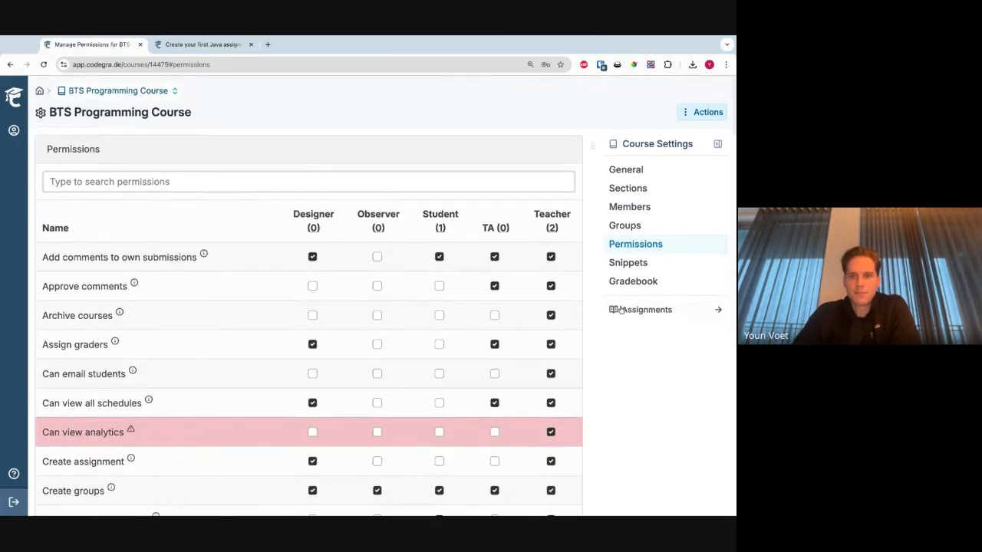
- Open the course gradebook and look across the grade columns of all assignments
{"action": "left_click", "coordinate": [640, 282]}
{"action": "scroll", "coordinate": [345, 329], "scroll_direction": "right", "scroll_amount": 2}
{"action": "scroll", "coordinate": [338, 353], "scroll_direction": "left", "scroll_amount": 2}
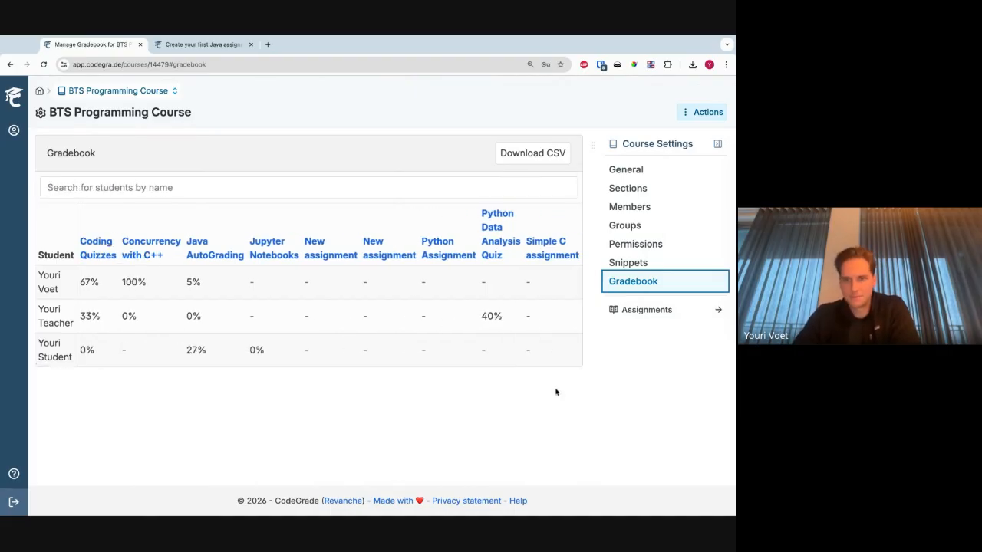
- View the course's general settings and its sections, ending on the general settings
{"action": "left_click", "coordinate": [652, 174]}
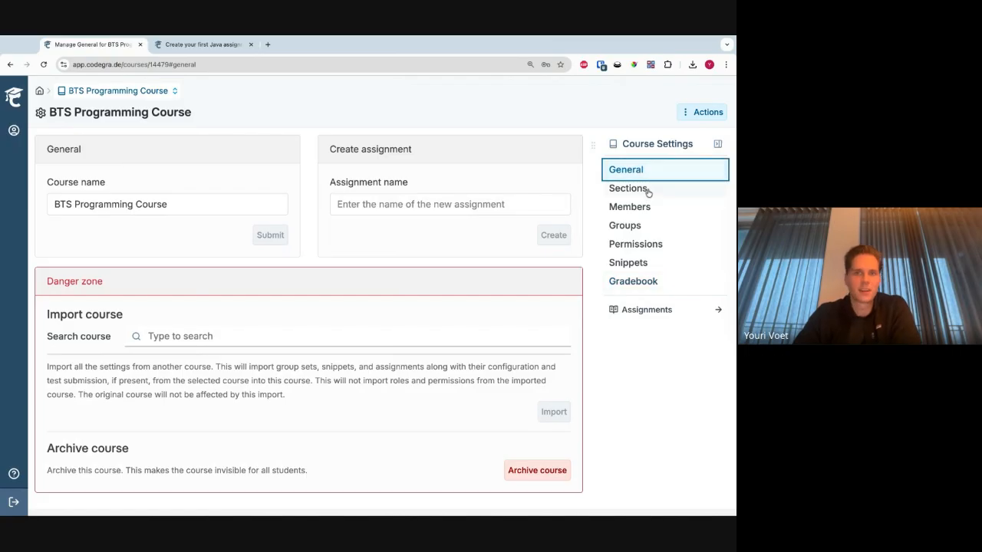
{"action": "left_click", "coordinate": [648, 189]}
{"action": "left_click", "coordinate": [648, 177]}
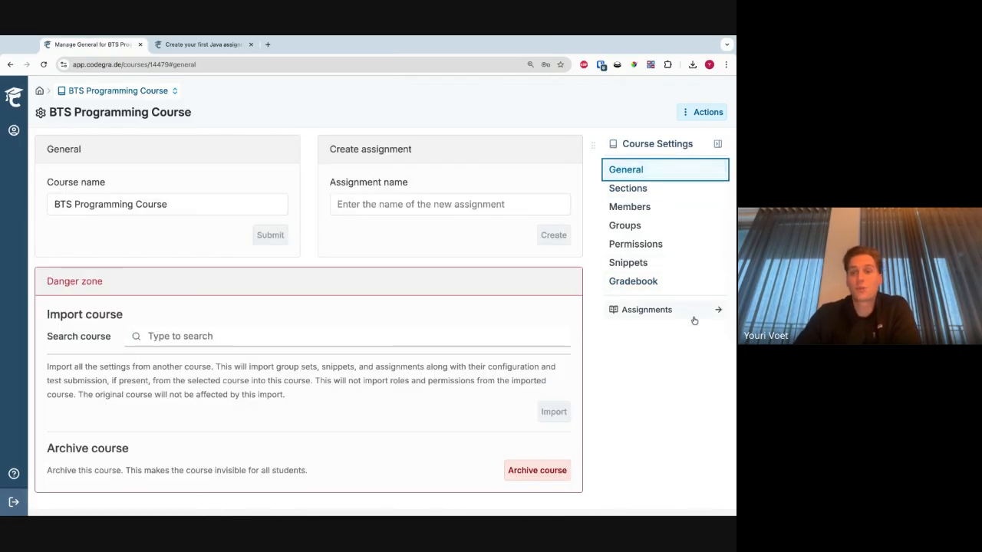
- Return from the course settings to the BTS Programming Course assignments and check the course navigation options
{"action": "left_click", "coordinate": [105, 103]}
{"action": "left_click", "coordinate": [106, 100]}
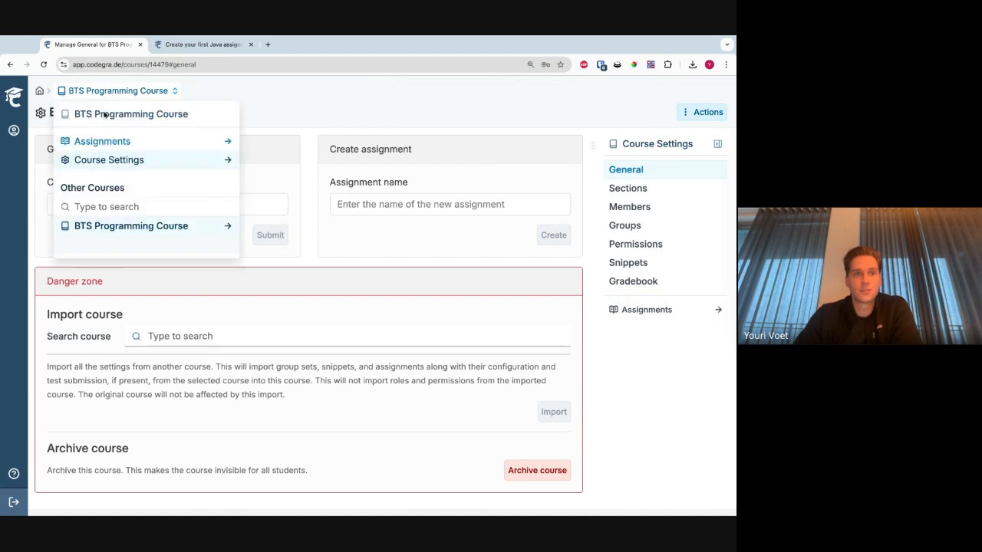
{"action": "left_click", "coordinate": [103, 142]}
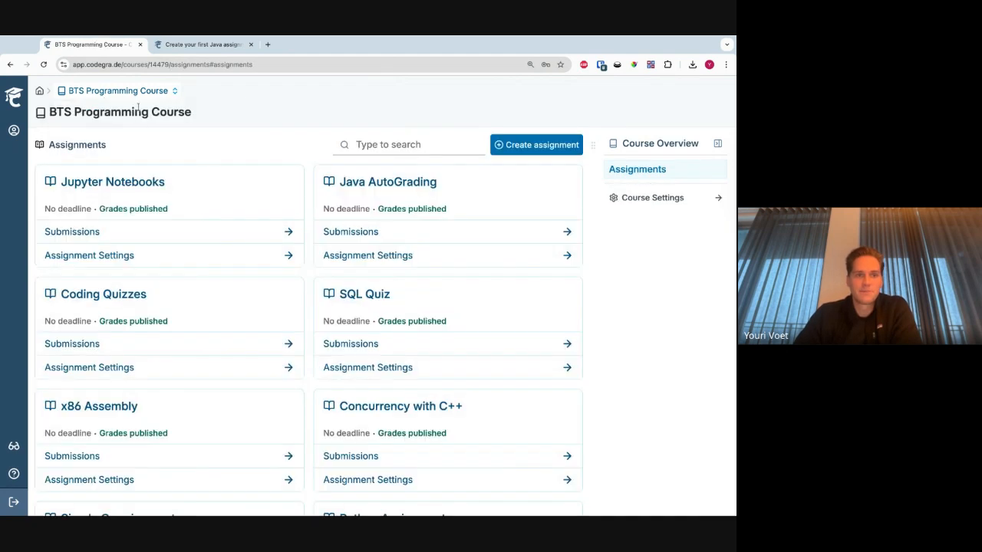
{"action": "left_click", "coordinate": [143, 94]}
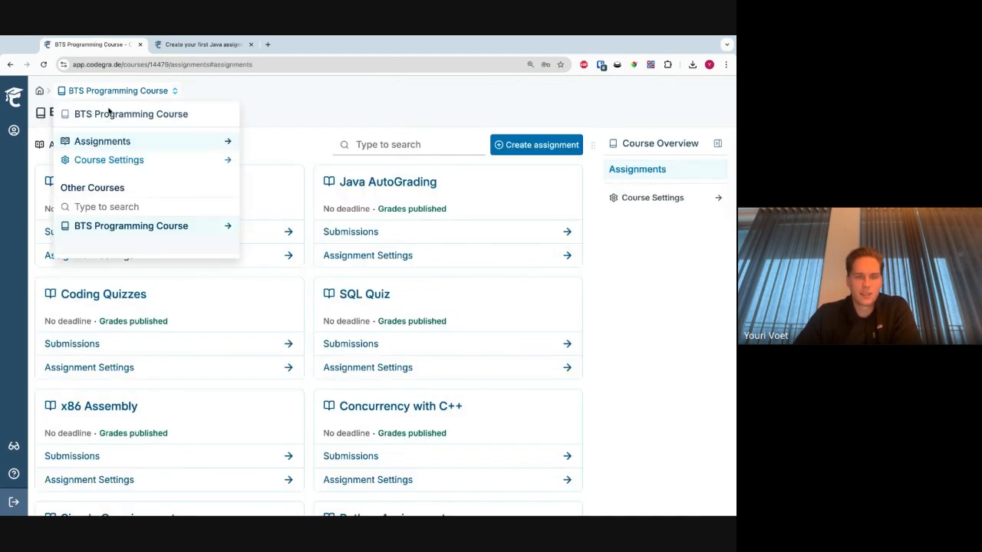
{"action": "left_click", "coordinate": [437, 125]}
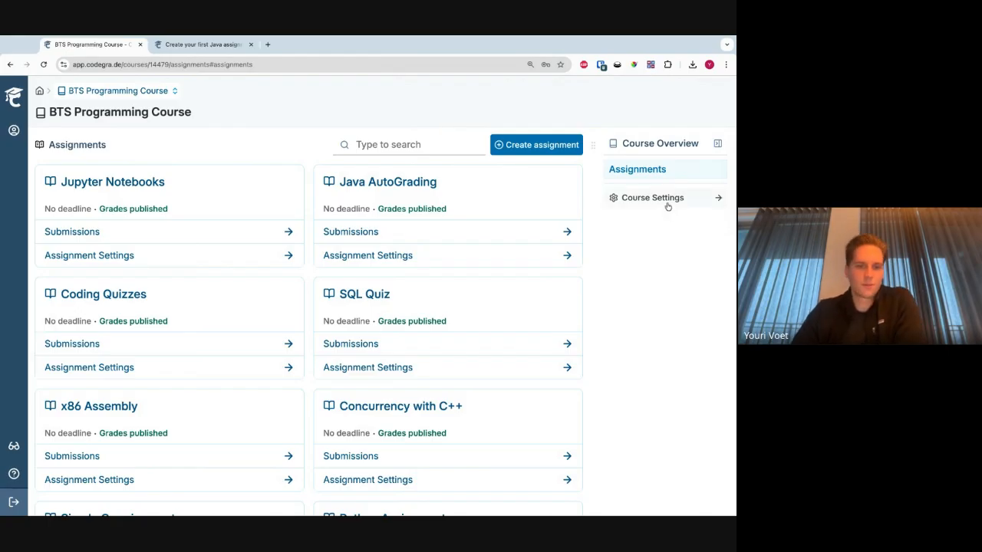
- Look through the list of assignments in the BTS Programming Course
{"action": "scroll", "coordinate": [598, 263], "scroll_direction": "down", "scroll_amount": 5}
{"action": "scroll", "coordinate": [602, 263], "scroll_direction": "up", "scroll_amount": 5}
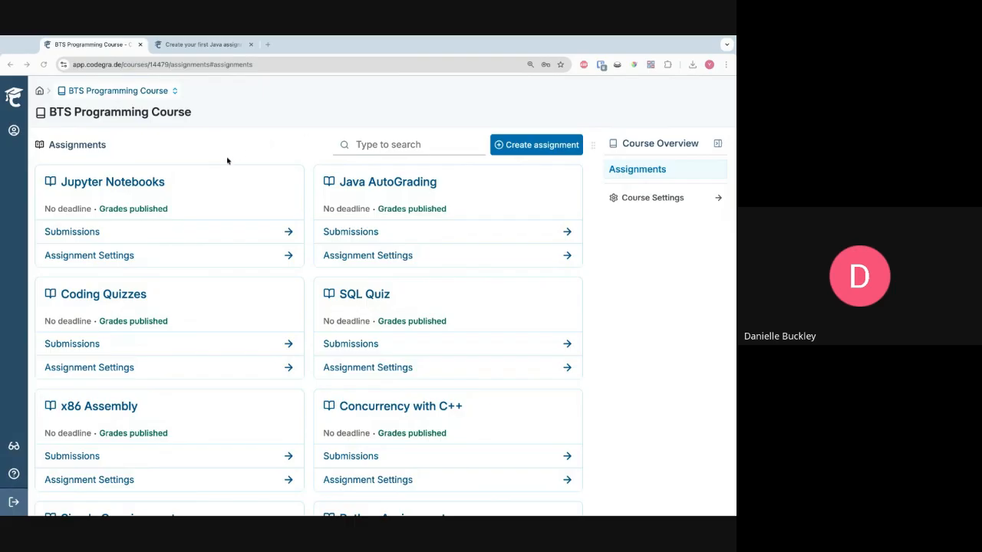
{"action": "scroll", "coordinate": [282, 220], "scroll_direction": "down", "scroll_amount": 1}
{"action": "scroll", "coordinate": [283, 221], "scroll_direction": "down", "scroll_amount": 5}
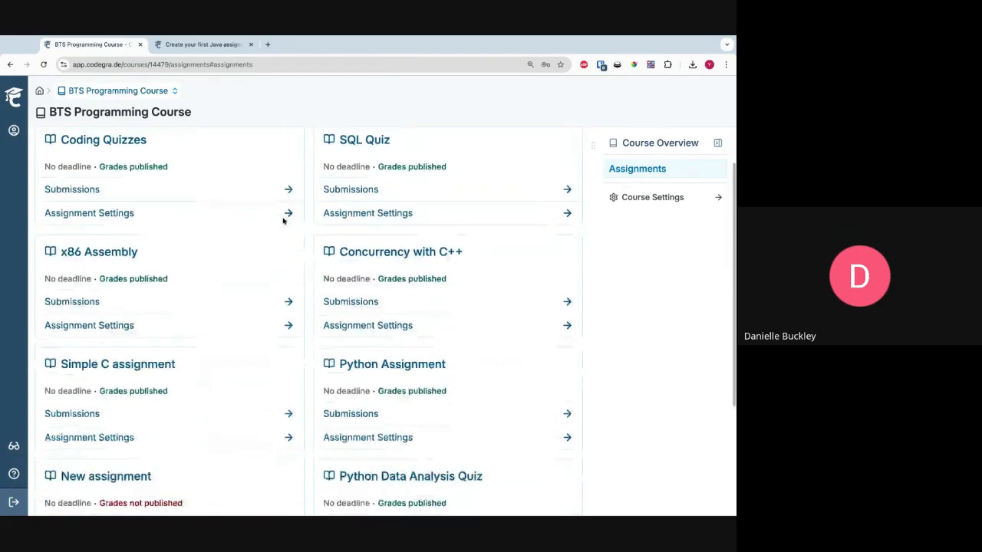
- View the Python Data Analysis Quiz's general settings and its submissions, ending back on the assignment settings
{"action": "left_click", "coordinate": [397, 358]}
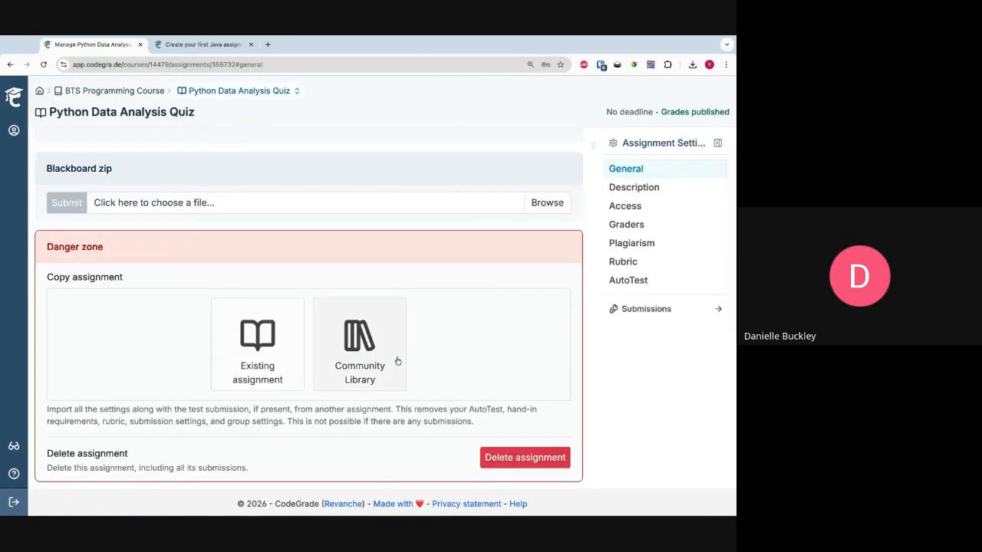
{"action": "scroll", "coordinate": [460, 330], "scroll_direction": "up", "scroll_amount": 1}
{"action": "left_click", "coordinate": [240, 93]}
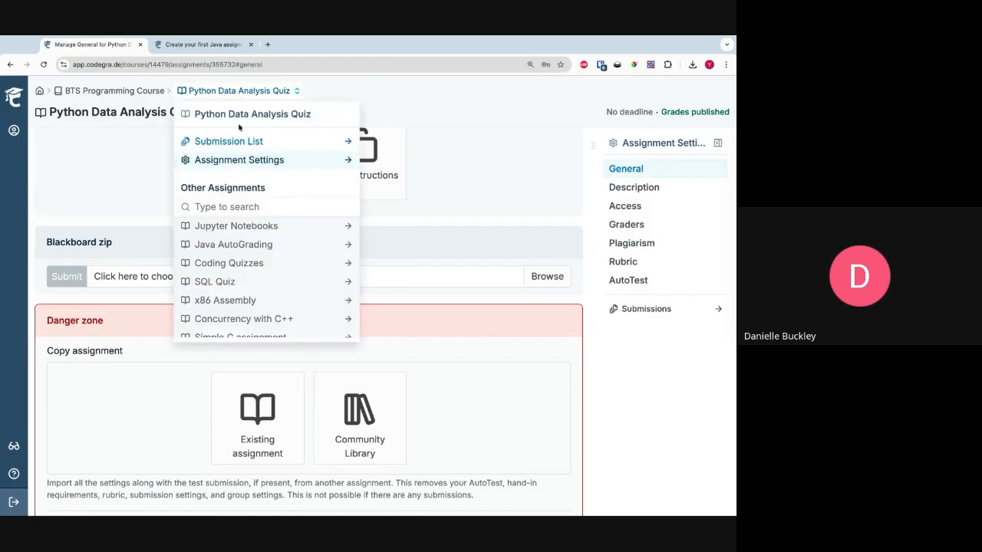
{"action": "left_click", "coordinate": [241, 138]}
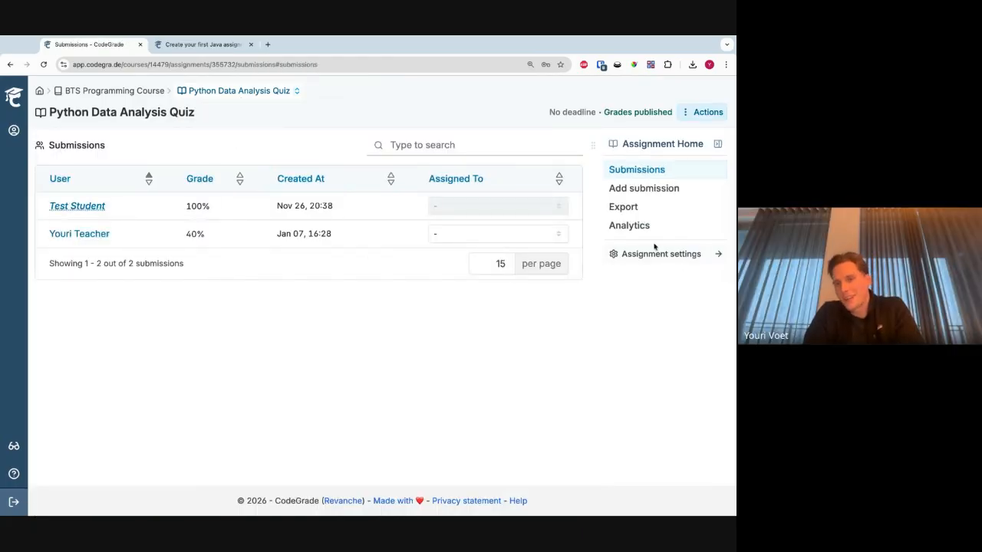
{"action": "left_click", "coordinate": [232, 93]}
{"action": "left_click", "coordinate": [230, 159]}
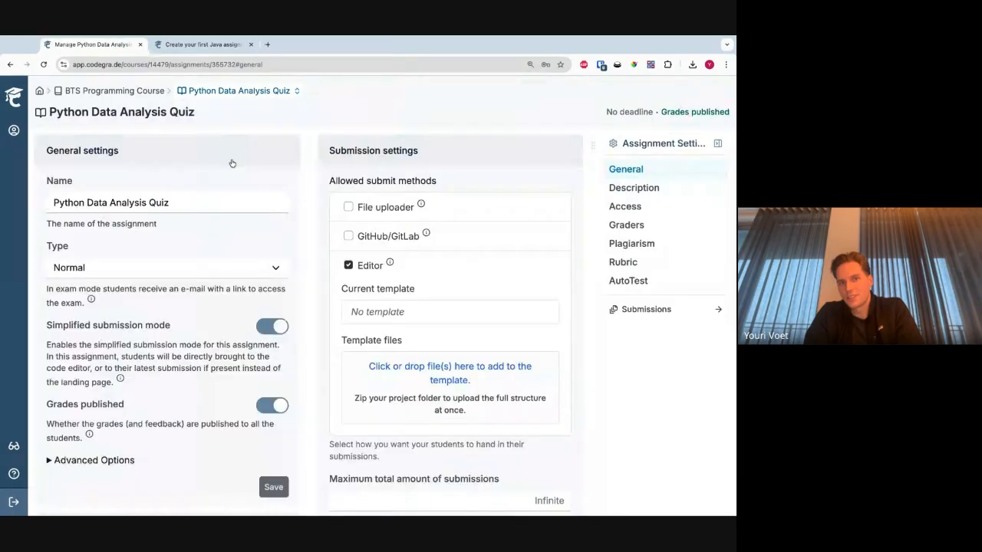
- Return to the BTS Programming Course assignments and open the plagiarism checking settings of Java AutoGrading
{"action": "left_click", "coordinate": [154, 93]}
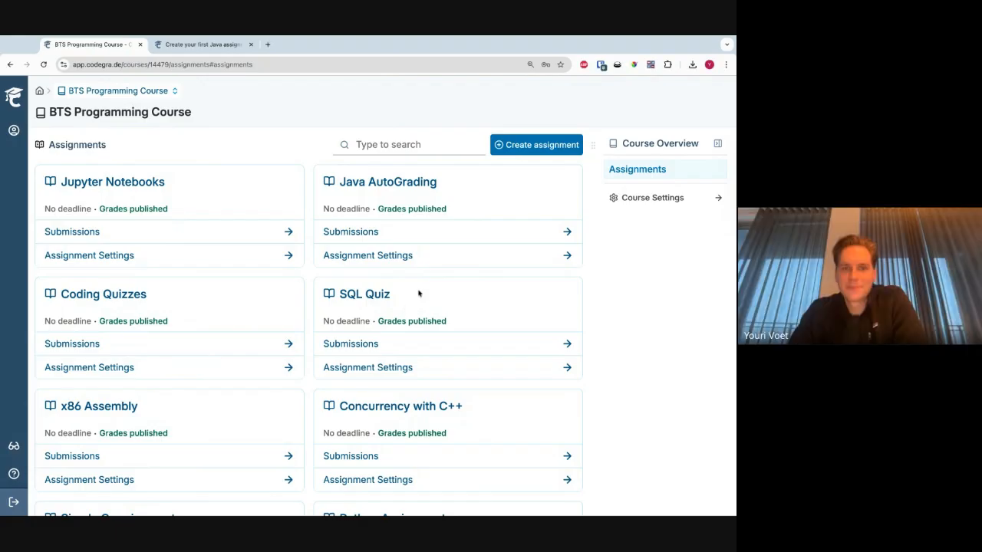
{"action": "left_click", "coordinate": [434, 264]}
{"action": "left_click", "coordinate": [640, 243]}
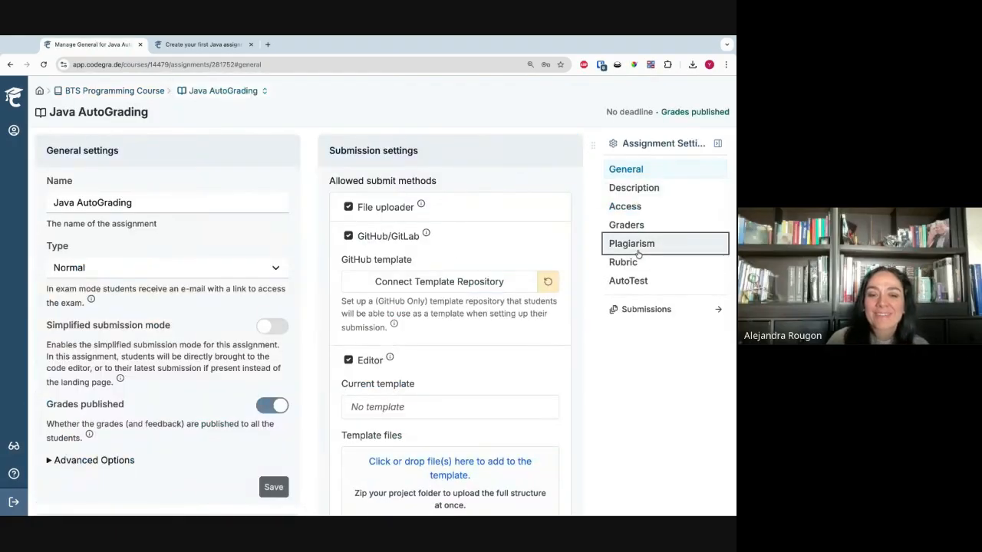
{"action": "left_click", "coordinate": [617, 385]}
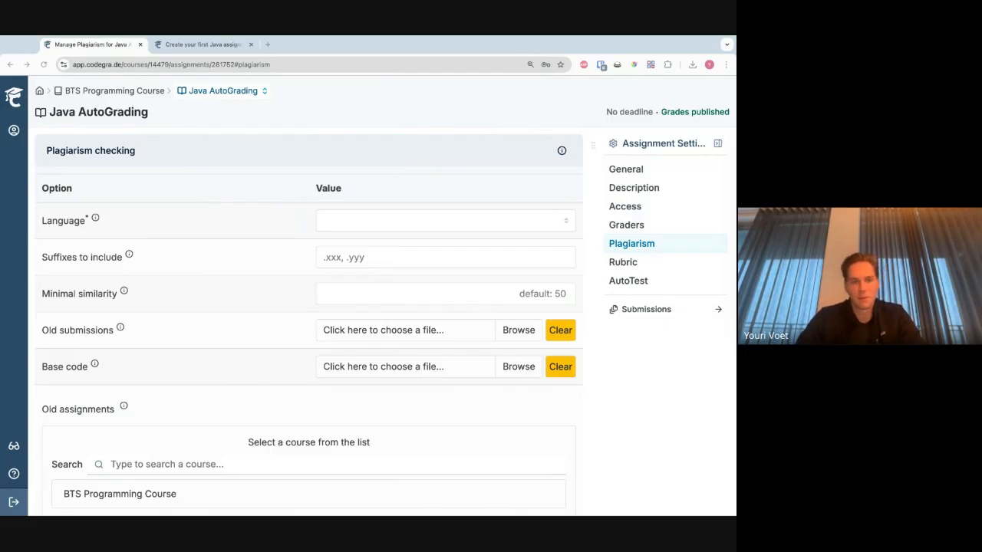
{"action": "left_click", "coordinate": [306, 237]}
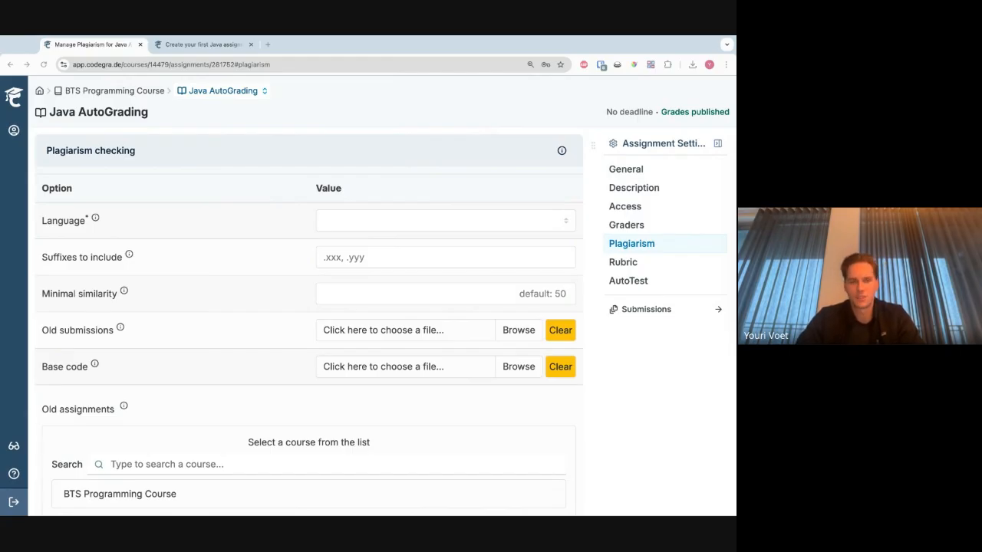
- Choose Python 3 as the plagiarism check's language and change it to Java
{"action": "left_click", "coordinate": [121, 246]}
{"action": "left_click", "coordinate": [388, 220]}
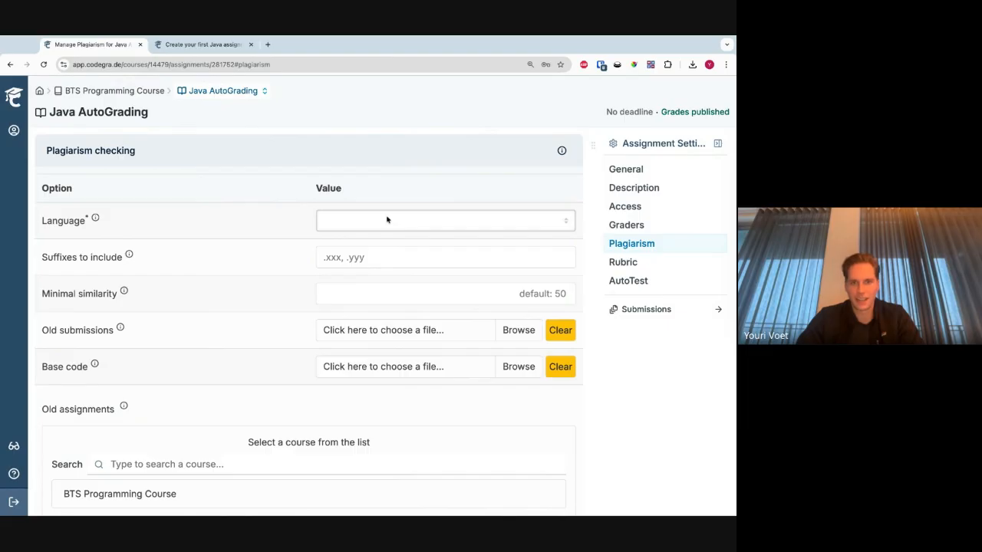
{"action": "left_click", "coordinate": [384, 232]}
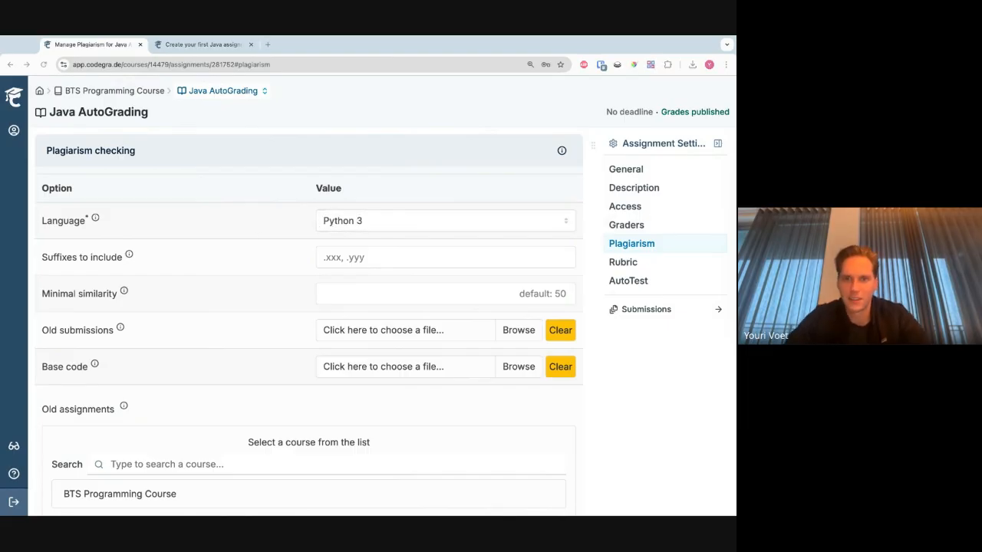
{"action": "left_click", "coordinate": [339, 223]}
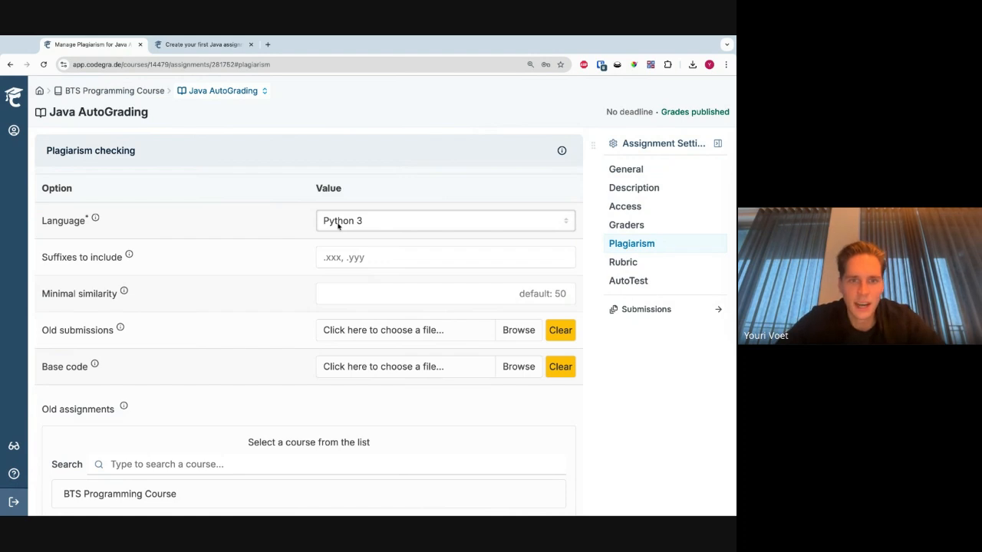
{"action": "left_click", "coordinate": [339, 225]}
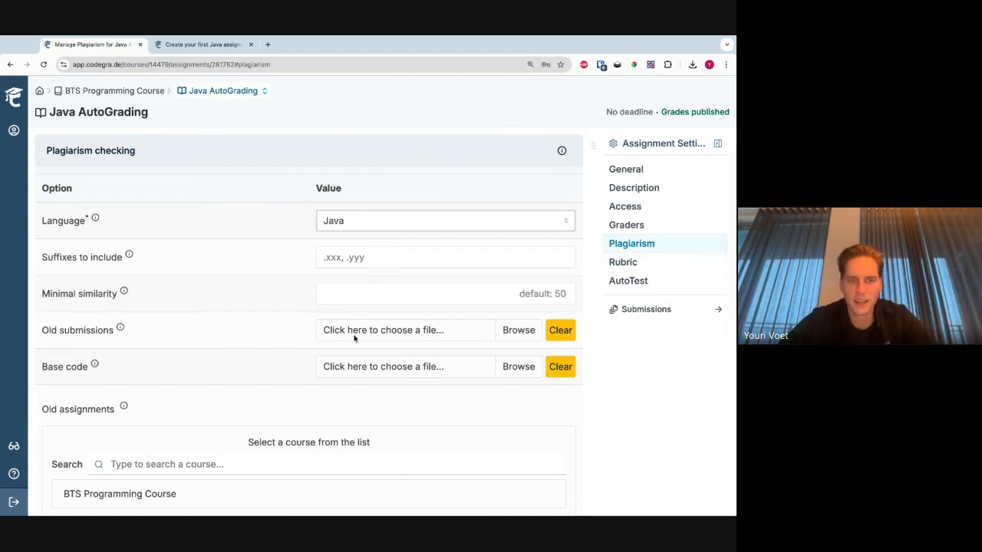
- Examine the remaining plagiarism check options, including old submissions, base code and old assignments
{"action": "scroll", "coordinate": [350, 340], "scroll_direction": "down", "scroll_amount": 3}
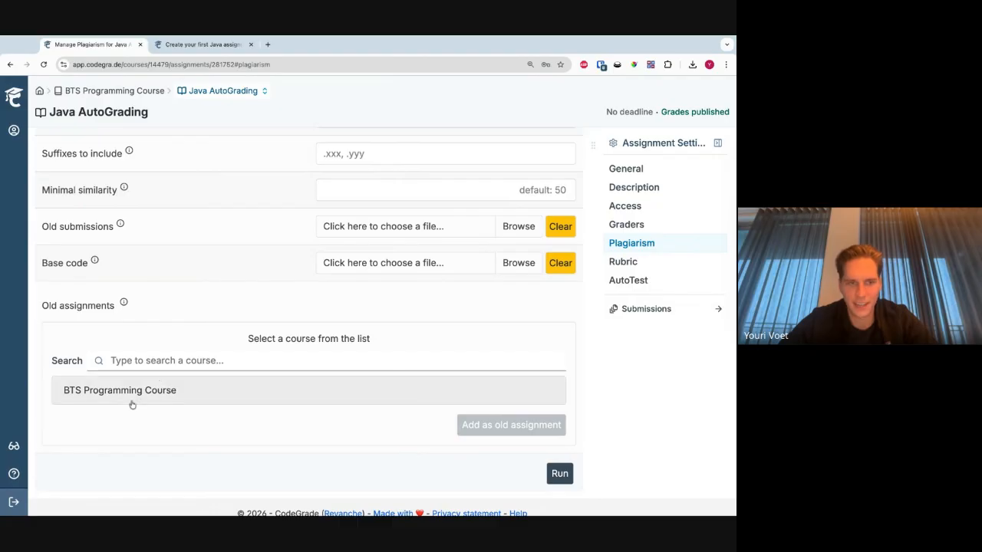
{"action": "left_click_drag", "start_coordinate": [60, 309], "coordinate": [136, 382]}
{"action": "left_click", "coordinate": [137, 381]}
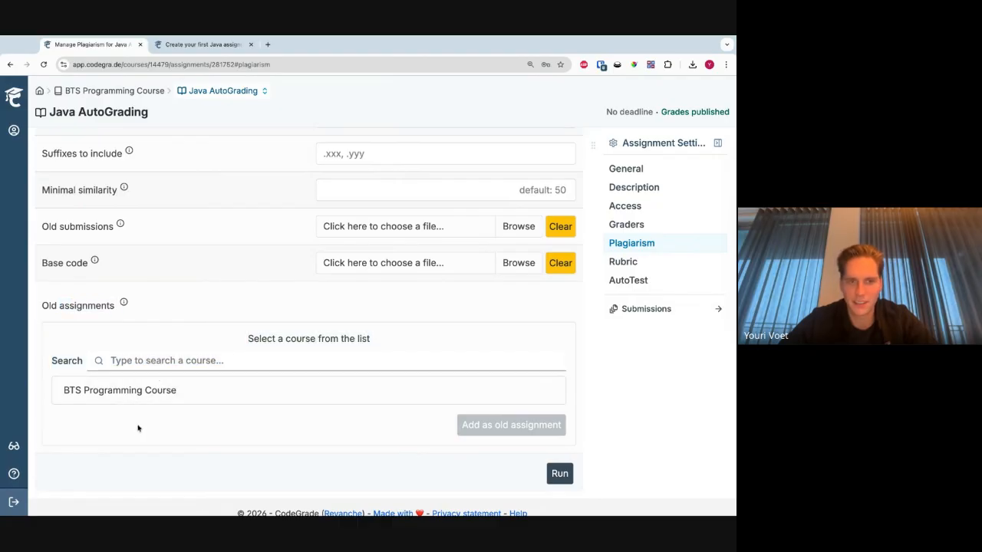
{"action": "mouse_move", "coordinate": [121, 225]}
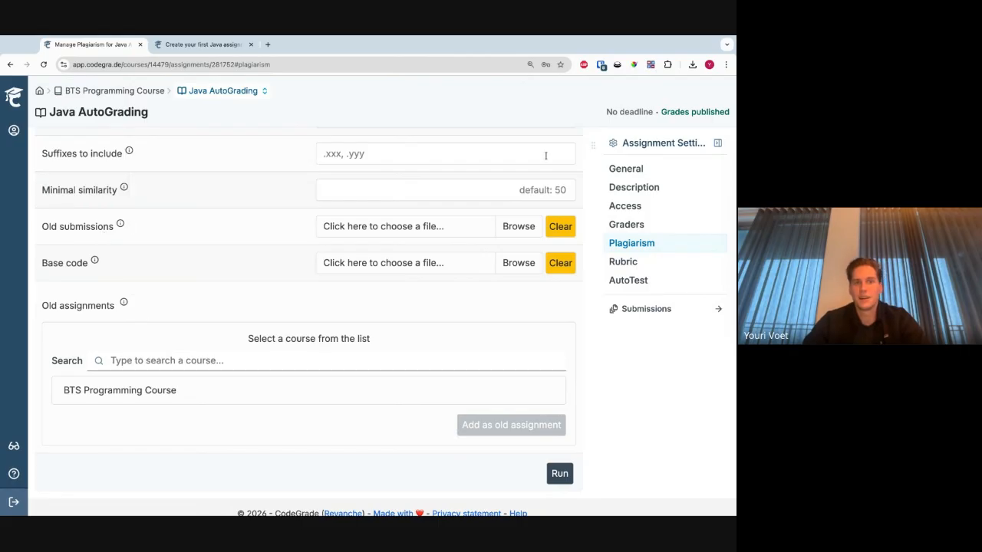
{"action": "scroll", "coordinate": [279, 291], "scroll_direction": "up", "scroll_amount": 2}
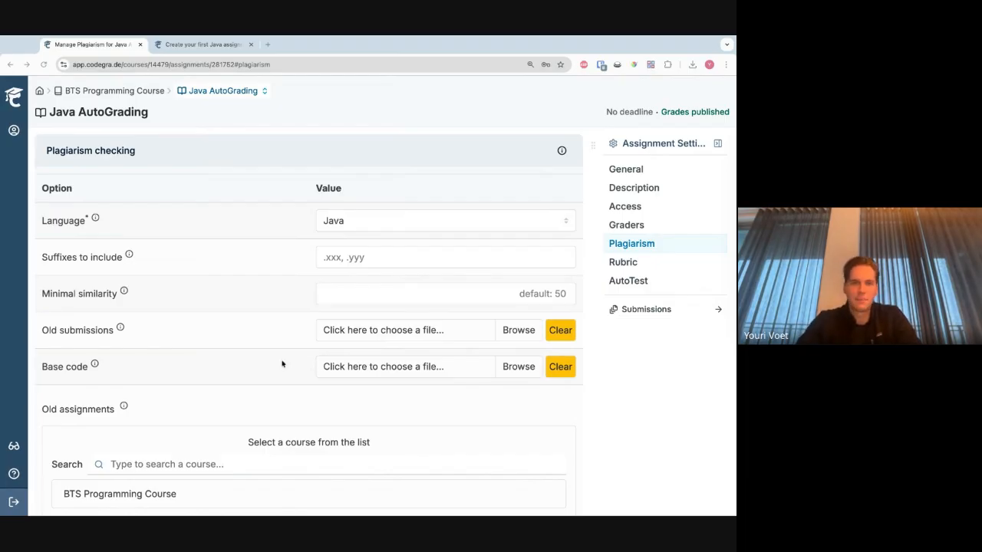
- Open the Java AutoGrading submissions and turn off the filter for submissions assigned to me
{"action": "left_click", "coordinate": [198, 92]}
{"action": "left_click", "coordinate": [206, 139]}
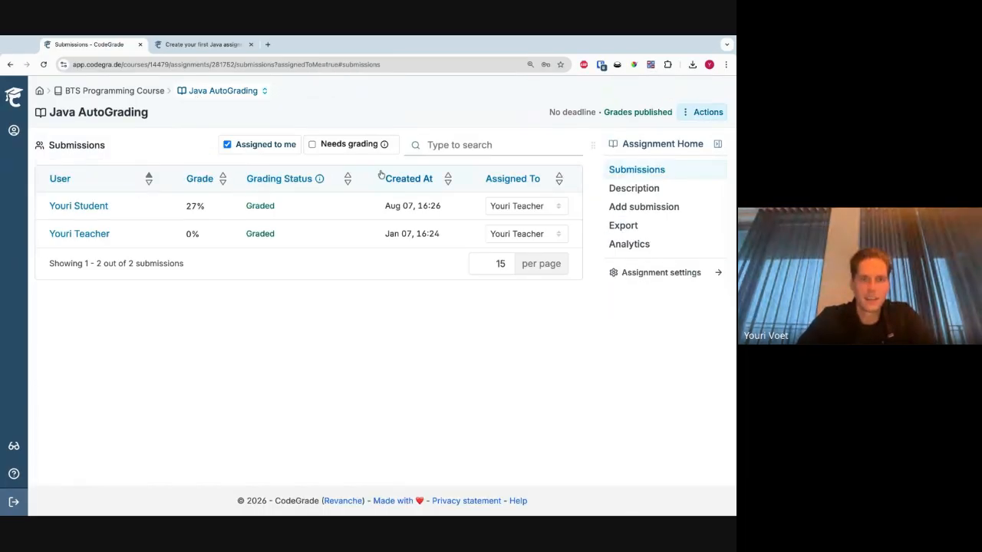
{"action": "left_click", "coordinate": [265, 144]}
- Run a plagiarism check on the Java AutoGrading assignment with the language set to Java
{"action": "left_click", "coordinate": [656, 274]}
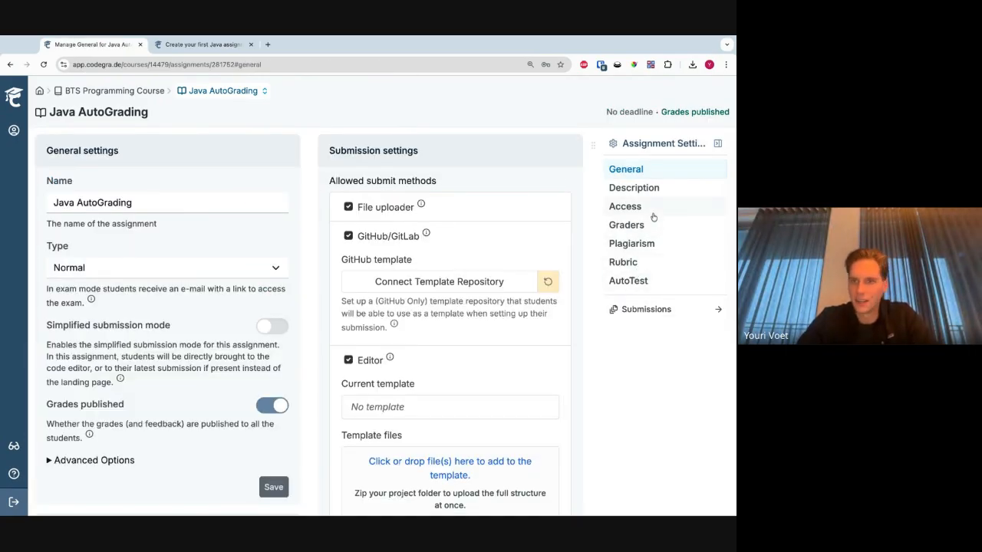
{"action": "left_click", "coordinate": [628, 243]}
{"action": "left_click", "coordinate": [359, 222]}
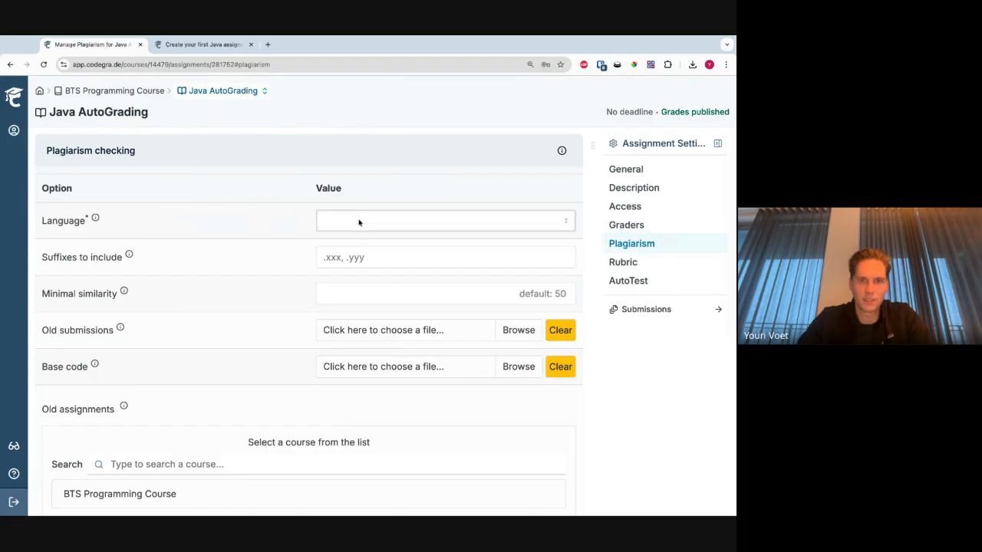
{"action": "left_click", "coordinate": [359, 222]}
{"action": "scroll", "coordinate": [274, 334], "scroll_direction": "down", "scroll_amount": 2}
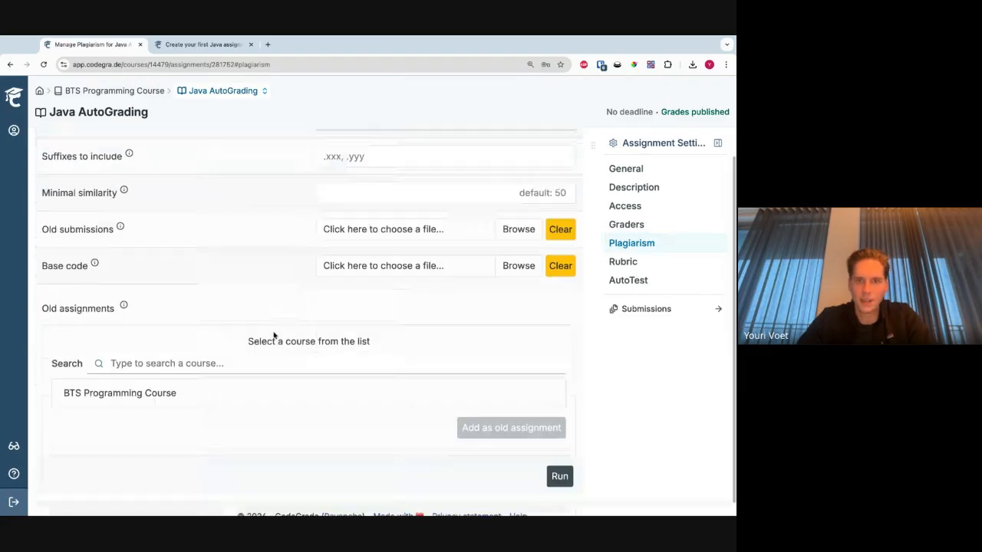
{"action": "left_click", "coordinate": [566, 468]}
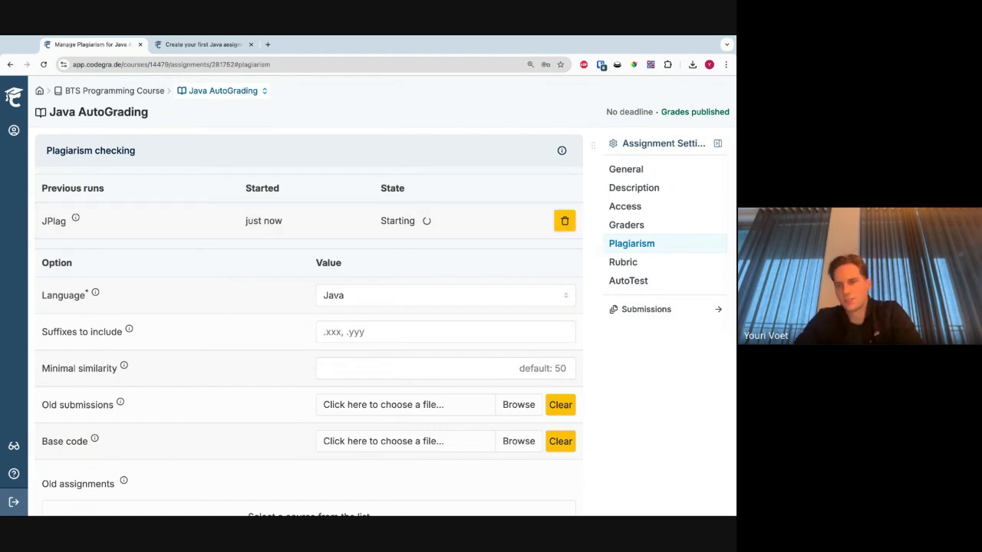
- Open the new plagiarism run and review its list of student pairs with their similarity scores
{"action": "left_click", "coordinate": [175, 238]}
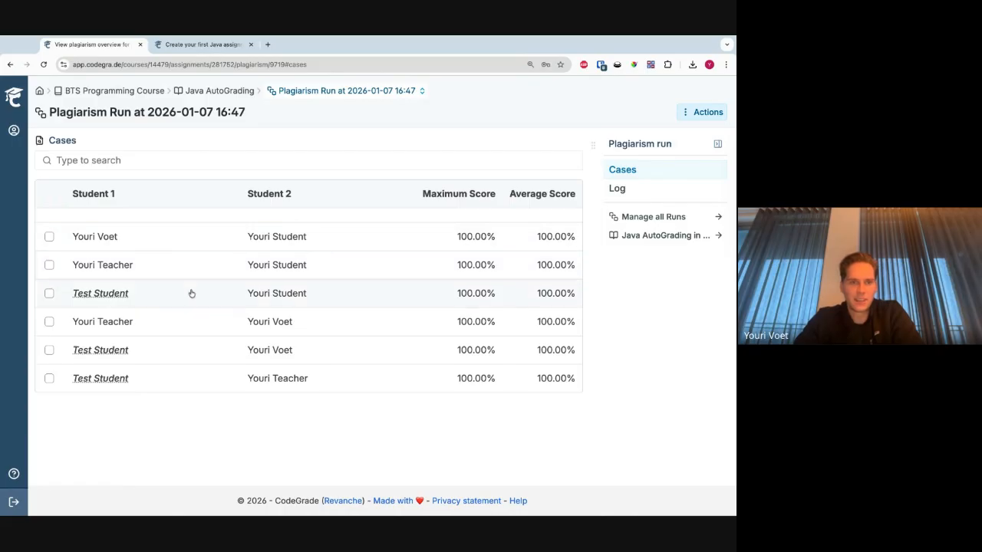
{"action": "left_click_drag", "start_coordinate": [457, 250], "coordinate": [311, 424]}
{"action": "left_click", "coordinate": [312, 424]}
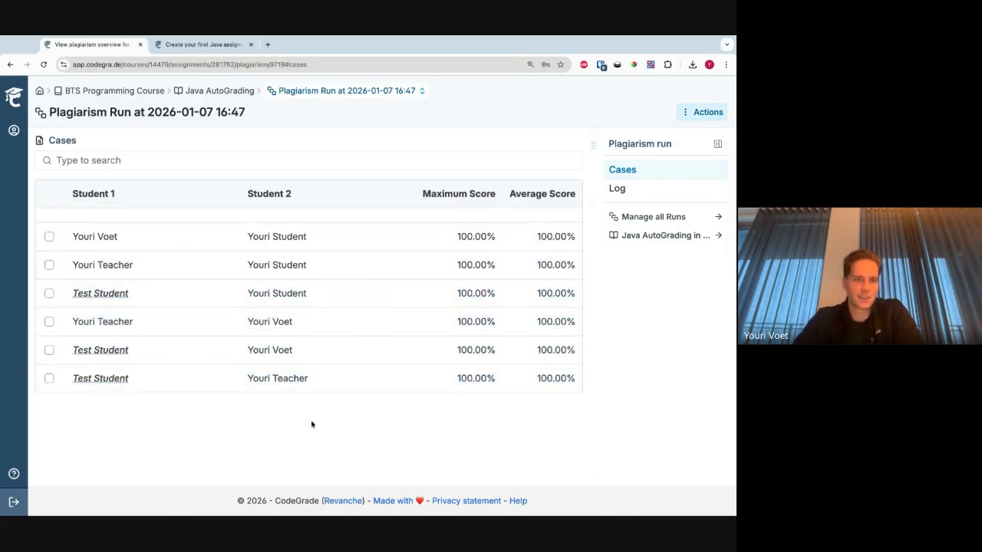
- Open the case pairing the teacher and student accounts and compare the matching code in Book.java, Borrower.java and User.java
{"action": "left_click", "coordinate": [176, 271]}
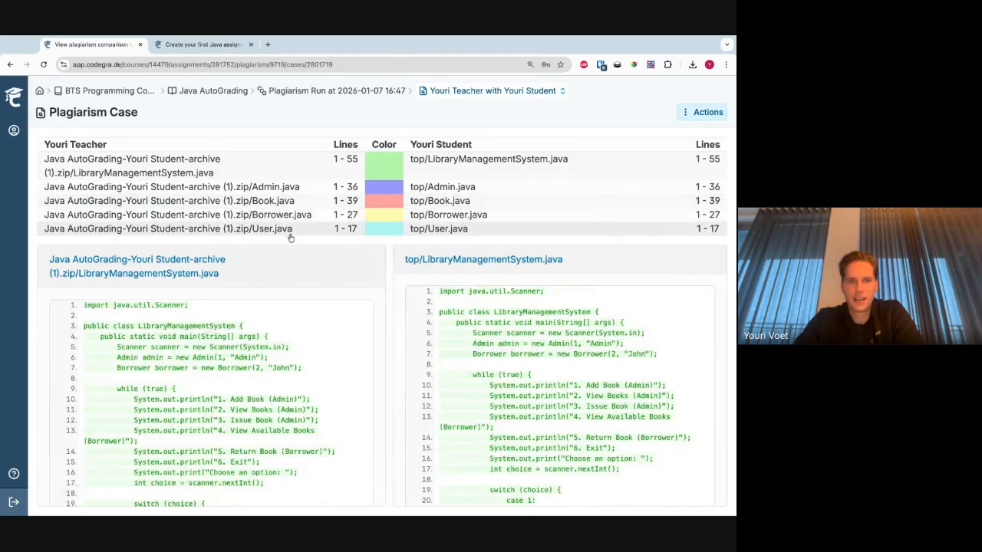
{"action": "left_click", "coordinate": [253, 200]}
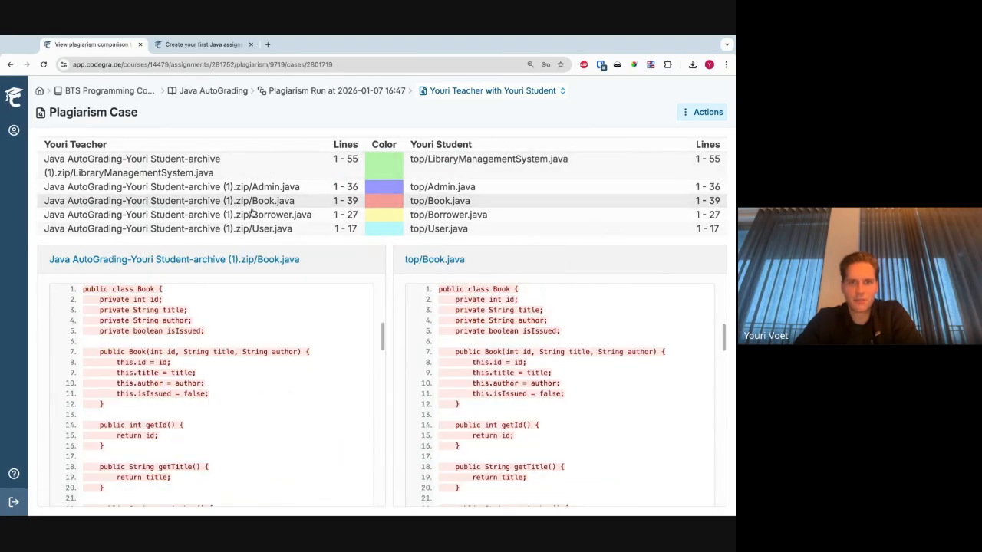
{"action": "left_click", "coordinate": [244, 216]}
{"action": "left_click", "coordinate": [246, 229]}
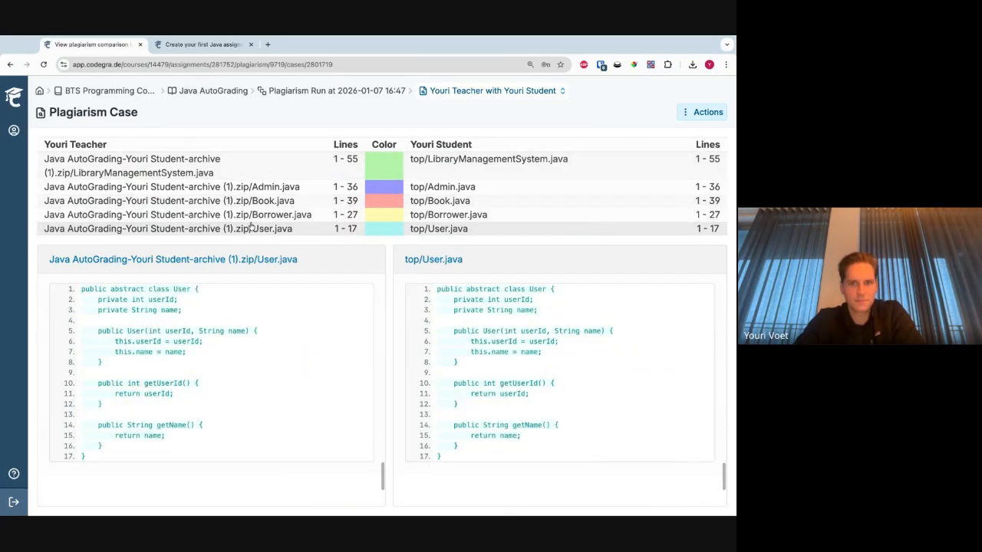
{"action": "double_click", "coordinate": [145, 342]}
{"action": "double_click", "coordinate": [144, 352]}
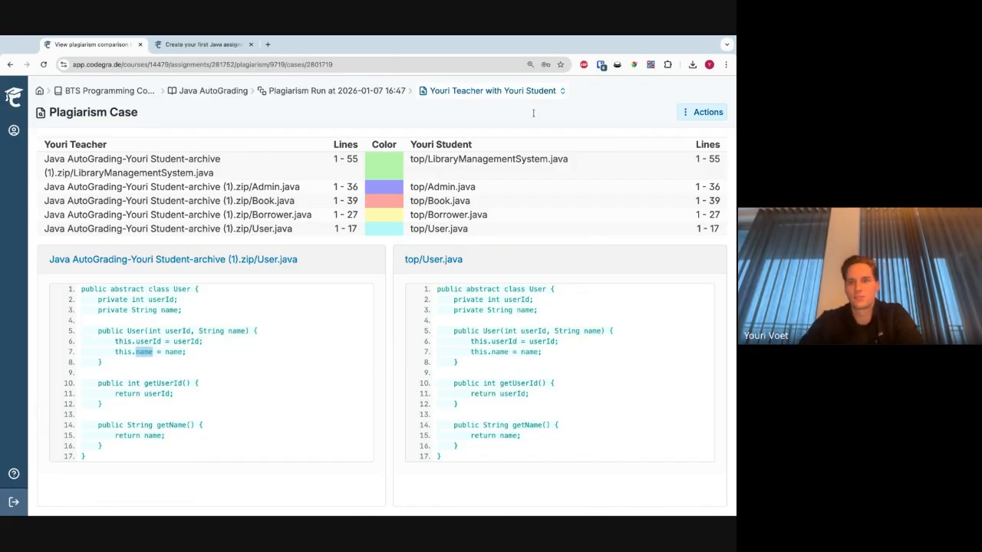
- Start exporting the plagiarism case with all matches selected, try Docx and PDF as output format, and cancel the export
{"action": "left_click", "coordinate": [702, 112]}
{"action": "left_click", "coordinate": [649, 138]}
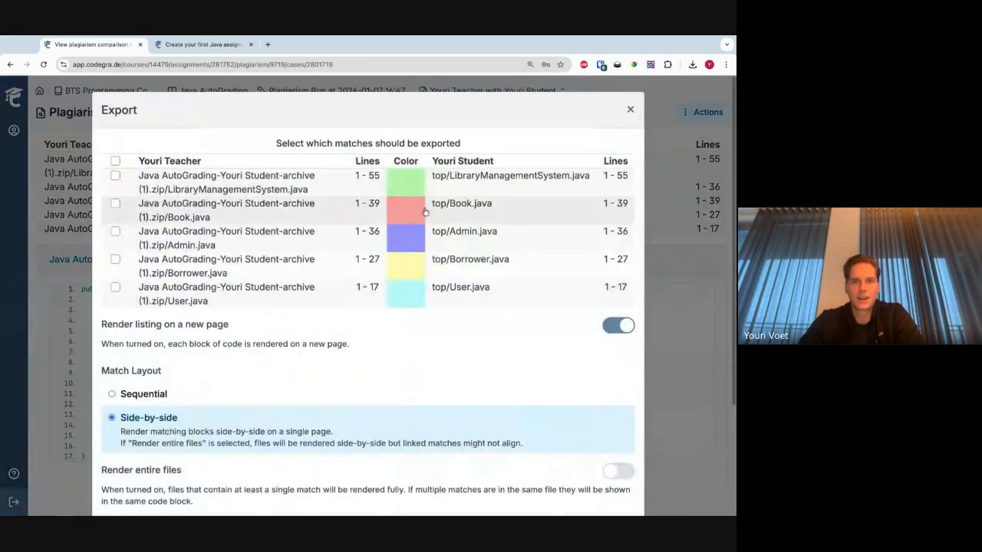
{"action": "left_click", "coordinate": [115, 162]}
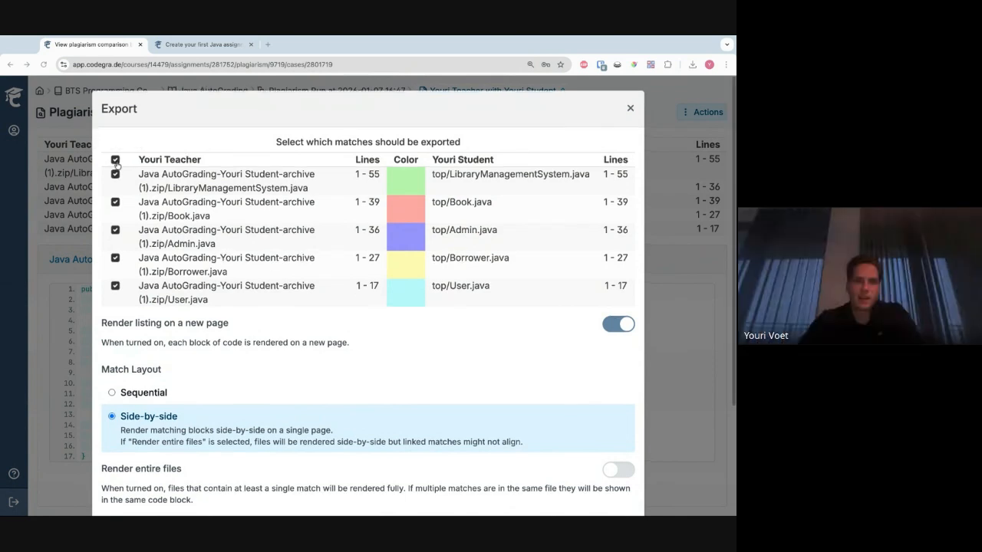
{"action": "scroll", "coordinate": [117, 164], "scroll_direction": "down", "scroll_amount": 2}
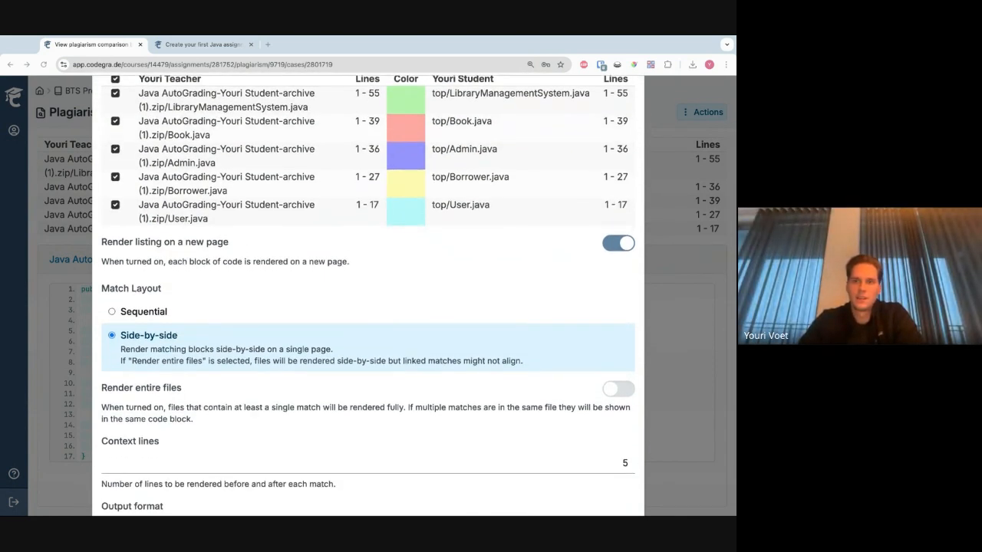
{"action": "scroll", "coordinate": [369, 345], "scroll_direction": "down", "scroll_amount": 2}
{"action": "left_click", "coordinate": [172, 465]}
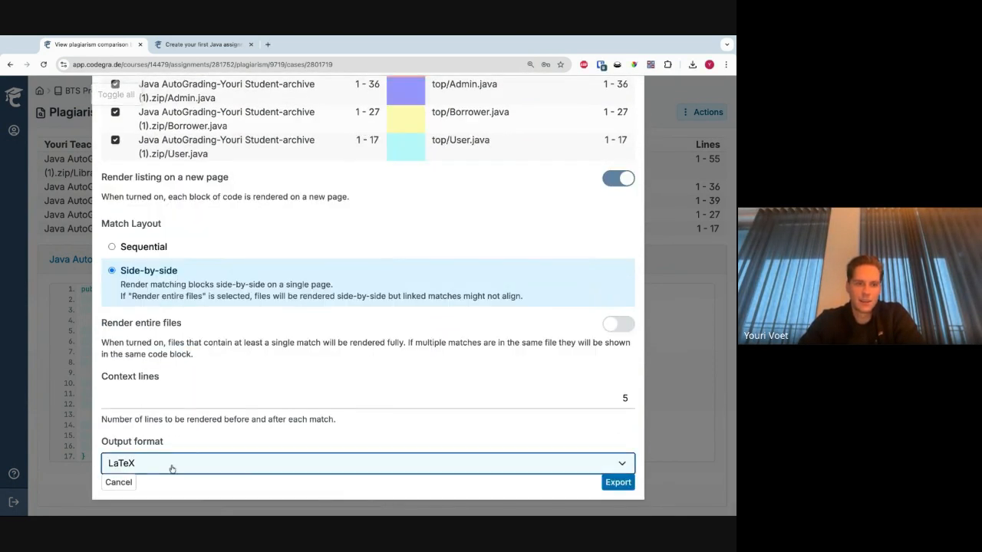
{"action": "left_click", "coordinate": [158, 466]}
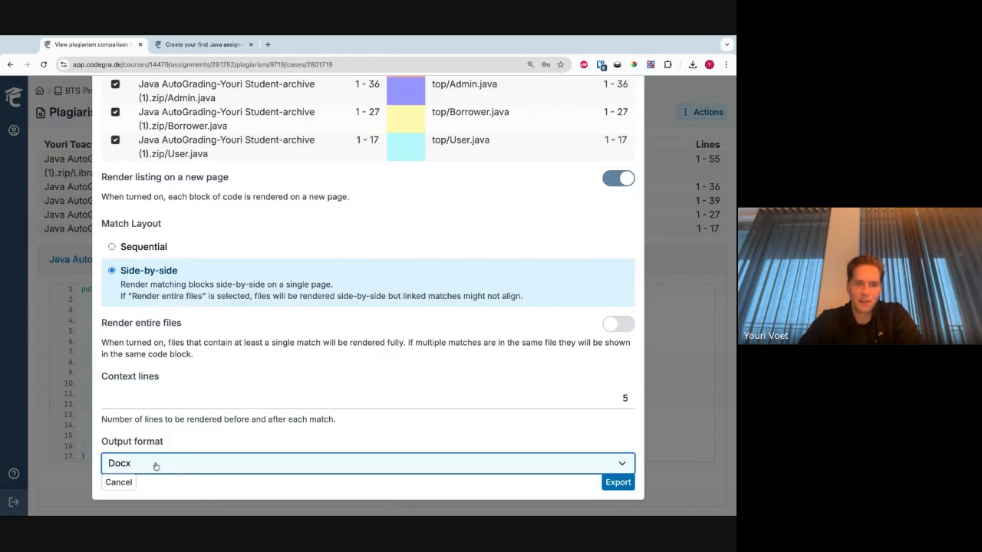
{"action": "left_click", "coordinate": [156, 466]}
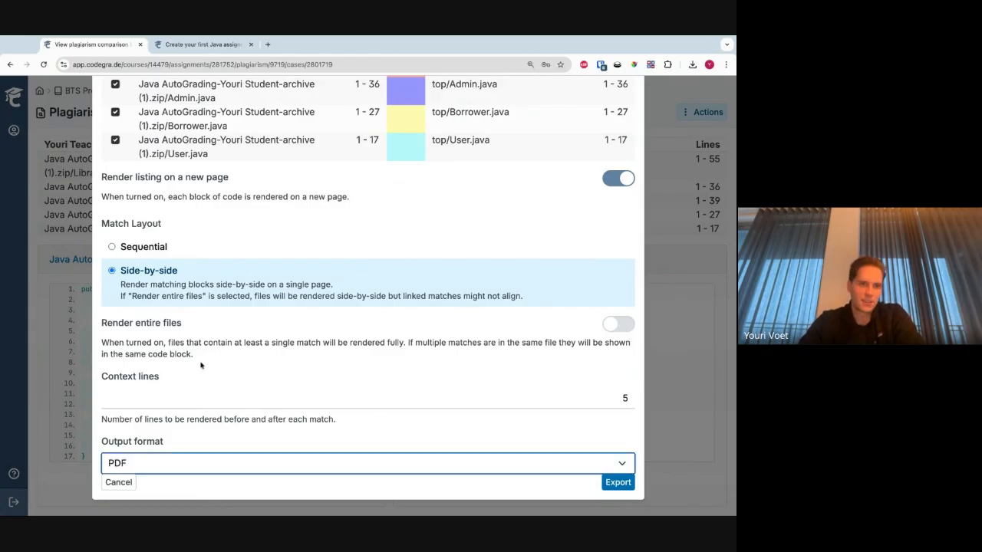
{"action": "left_click", "coordinate": [120, 485]}
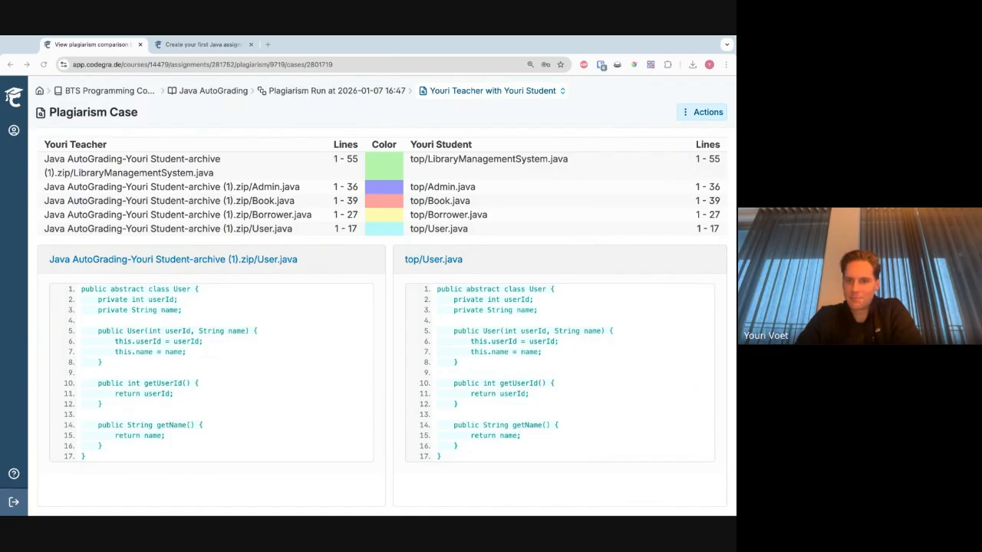
{"action": "left_click", "coordinate": [201, 314]}
{"action": "key", "text": "super+Tab"}
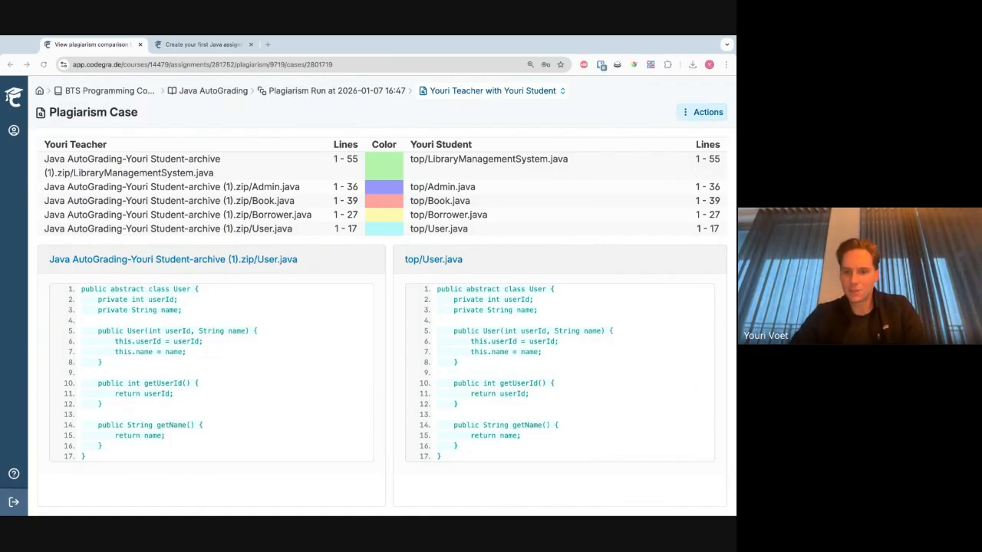